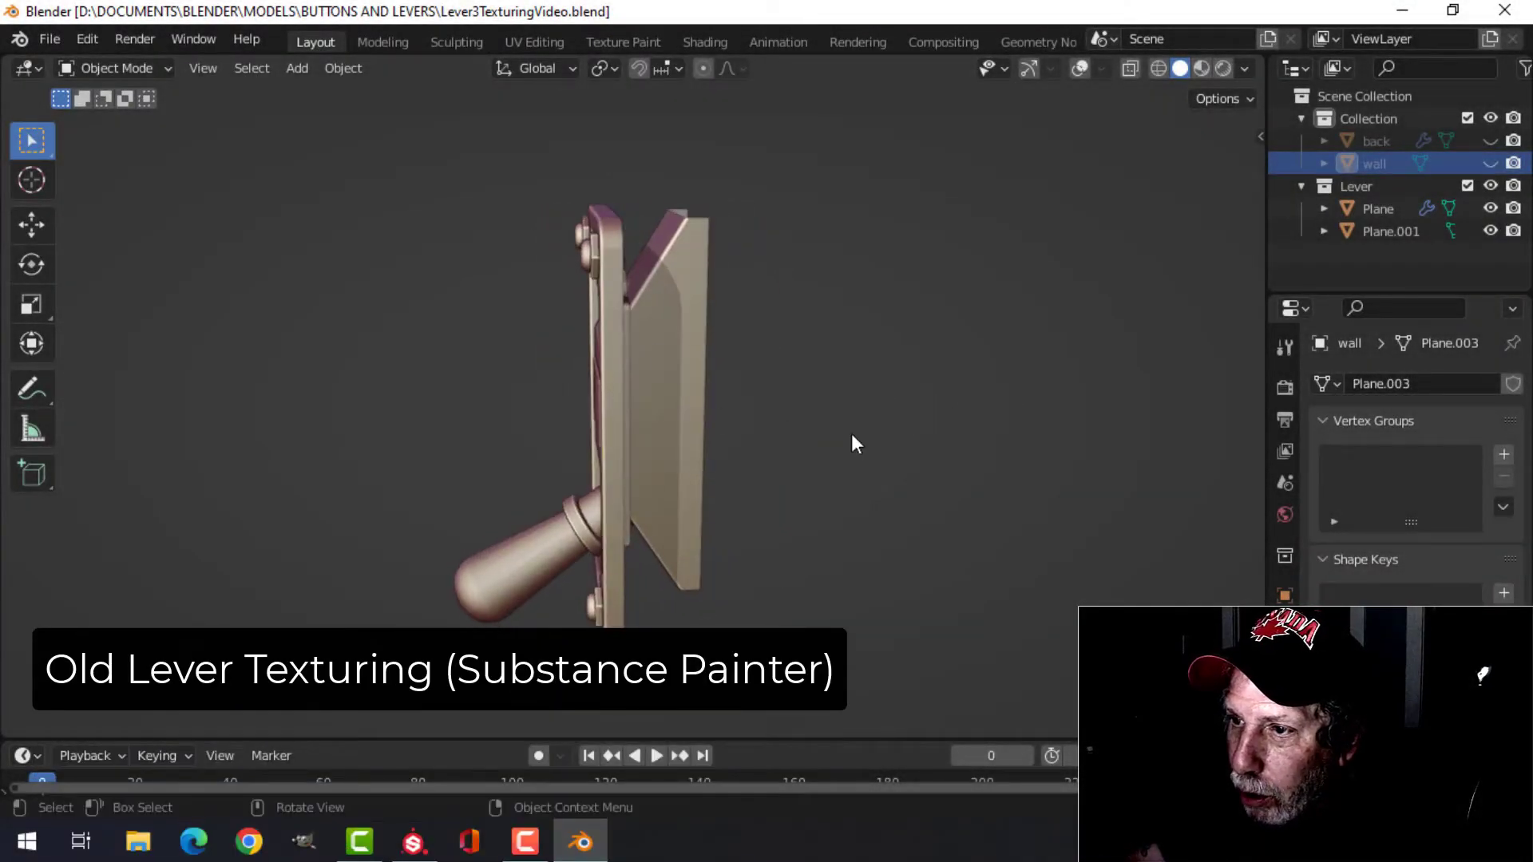
# - Inspect the lever from several angles, briefly showing the wall and back box
pyautogui.click(1489, 162)
pyautogui.moveTo(951, 319); pyautogui.dragTo(882, 370, button='middle')
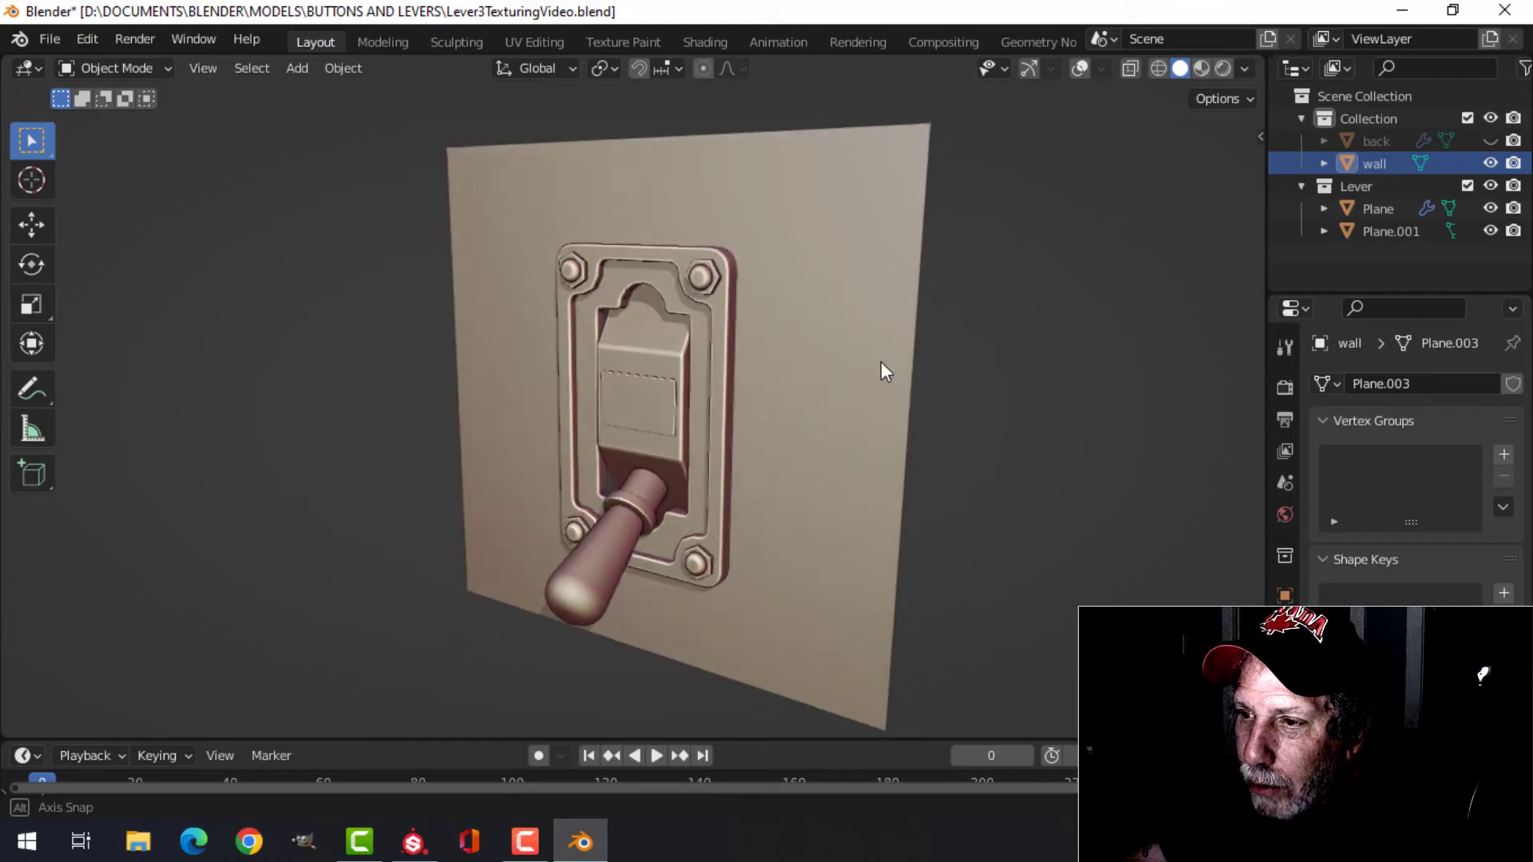
pyautogui.click(1489, 163)
pyautogui.click(1489, 140)
pyautogui.moveTo(1008, 319); pyautogui.dragTo(629, 437, button='middle')
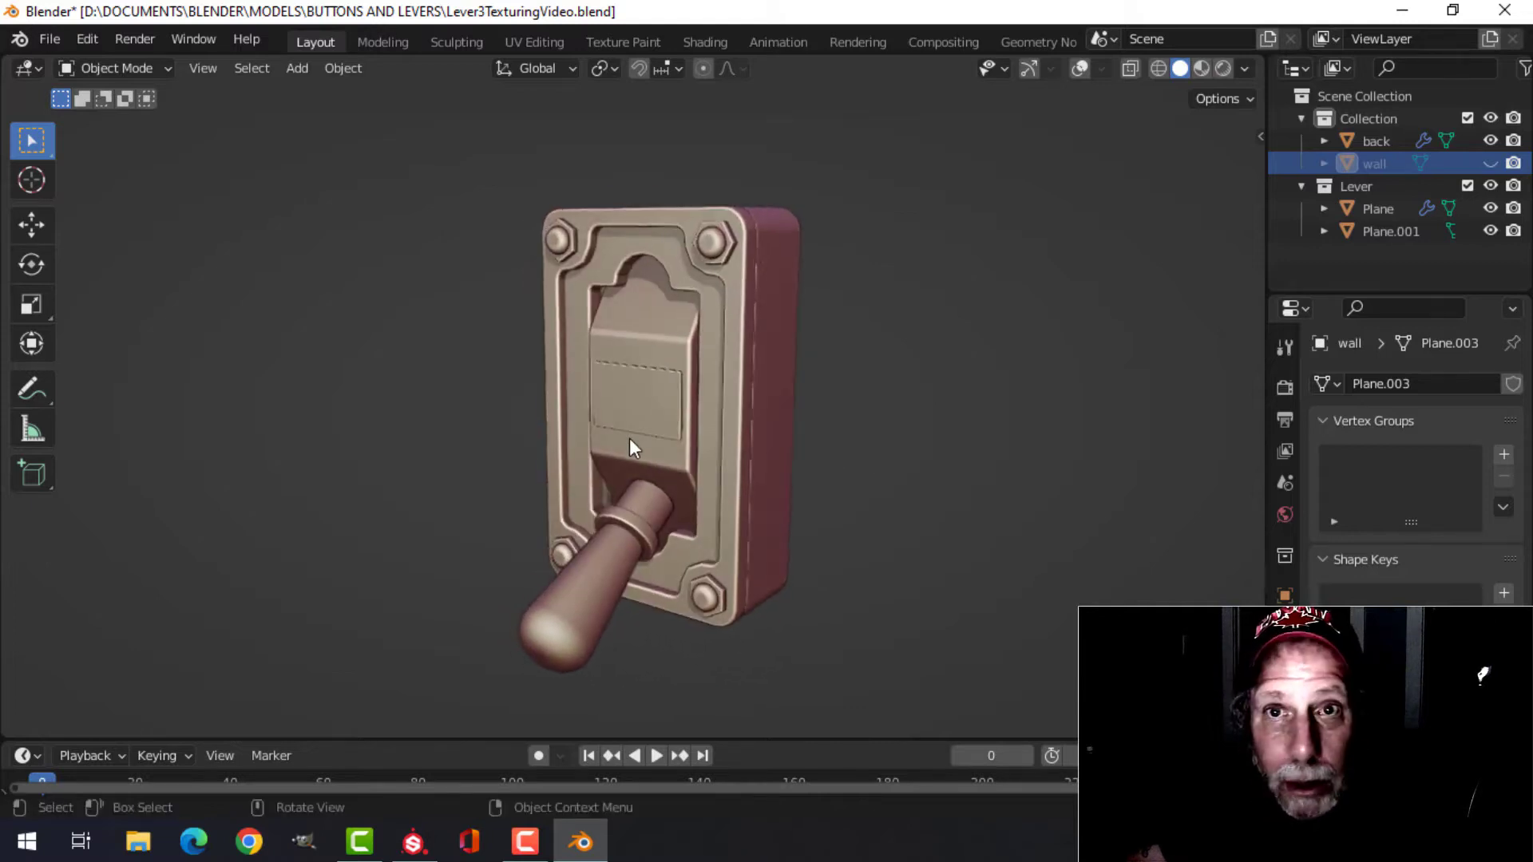
pyautogui.click(1490, 141)
pyautogui.moveTo(1250, 213); pyautogui.dragTo(952, 328, button='middle')
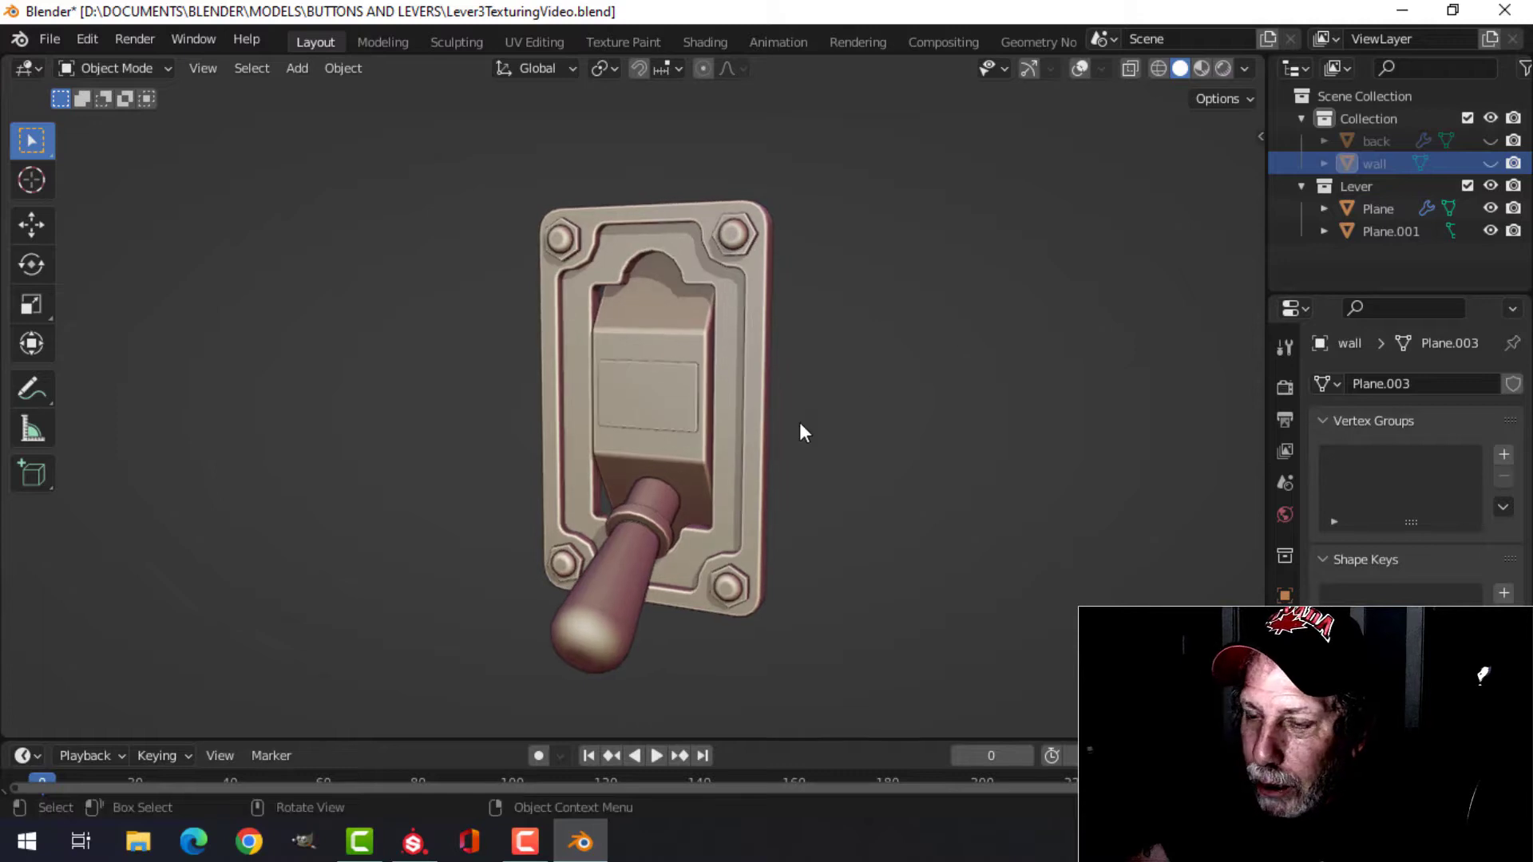
# - Enable overlays and select the entire lever mesh in the UV Editing workspace
pyautogui.click(1079, 69)
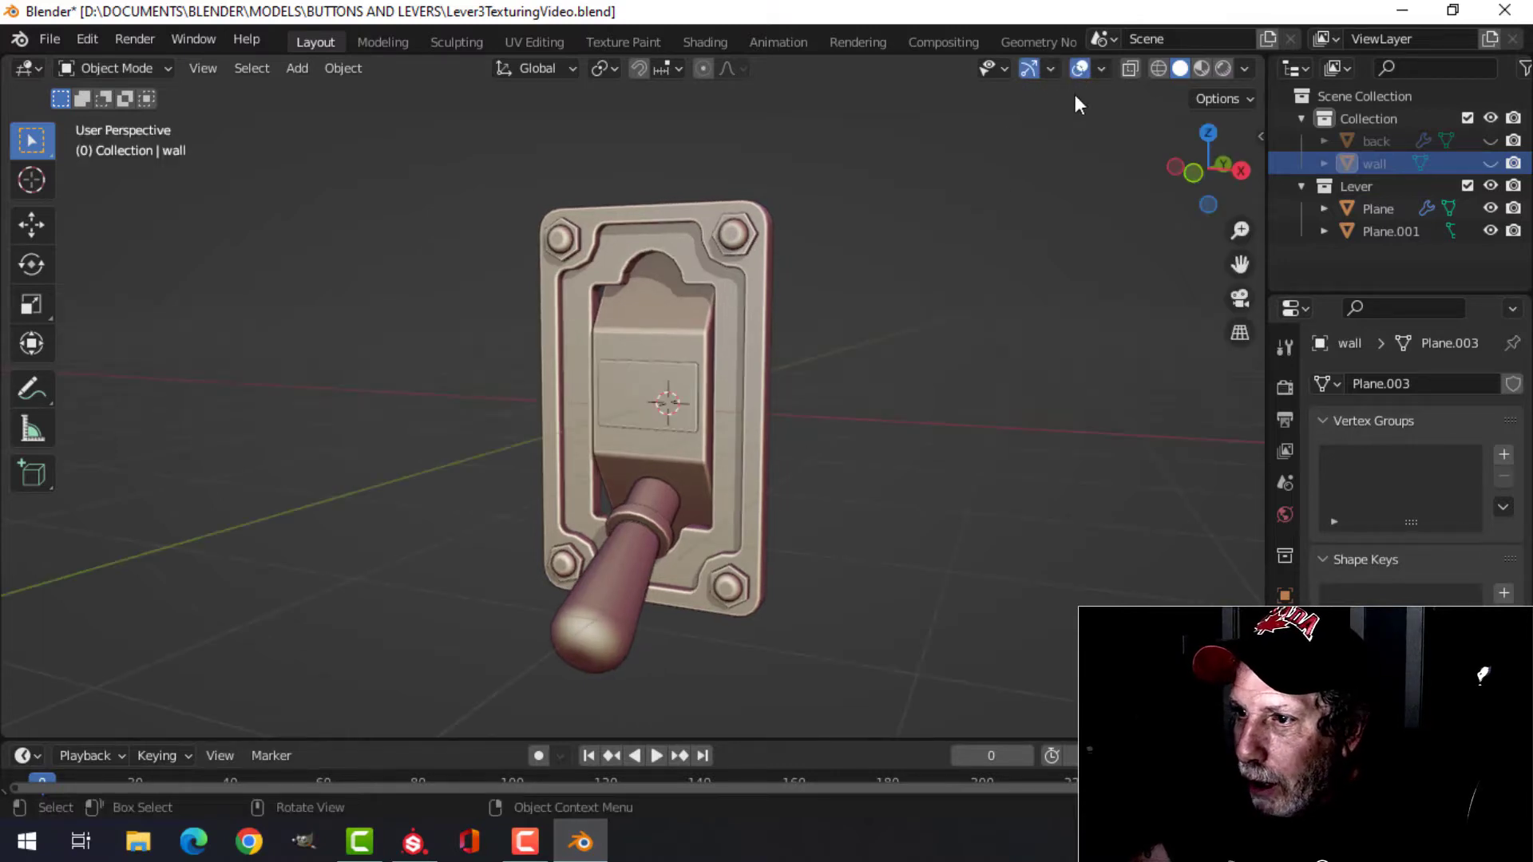
pyautogui.click(515, 43)
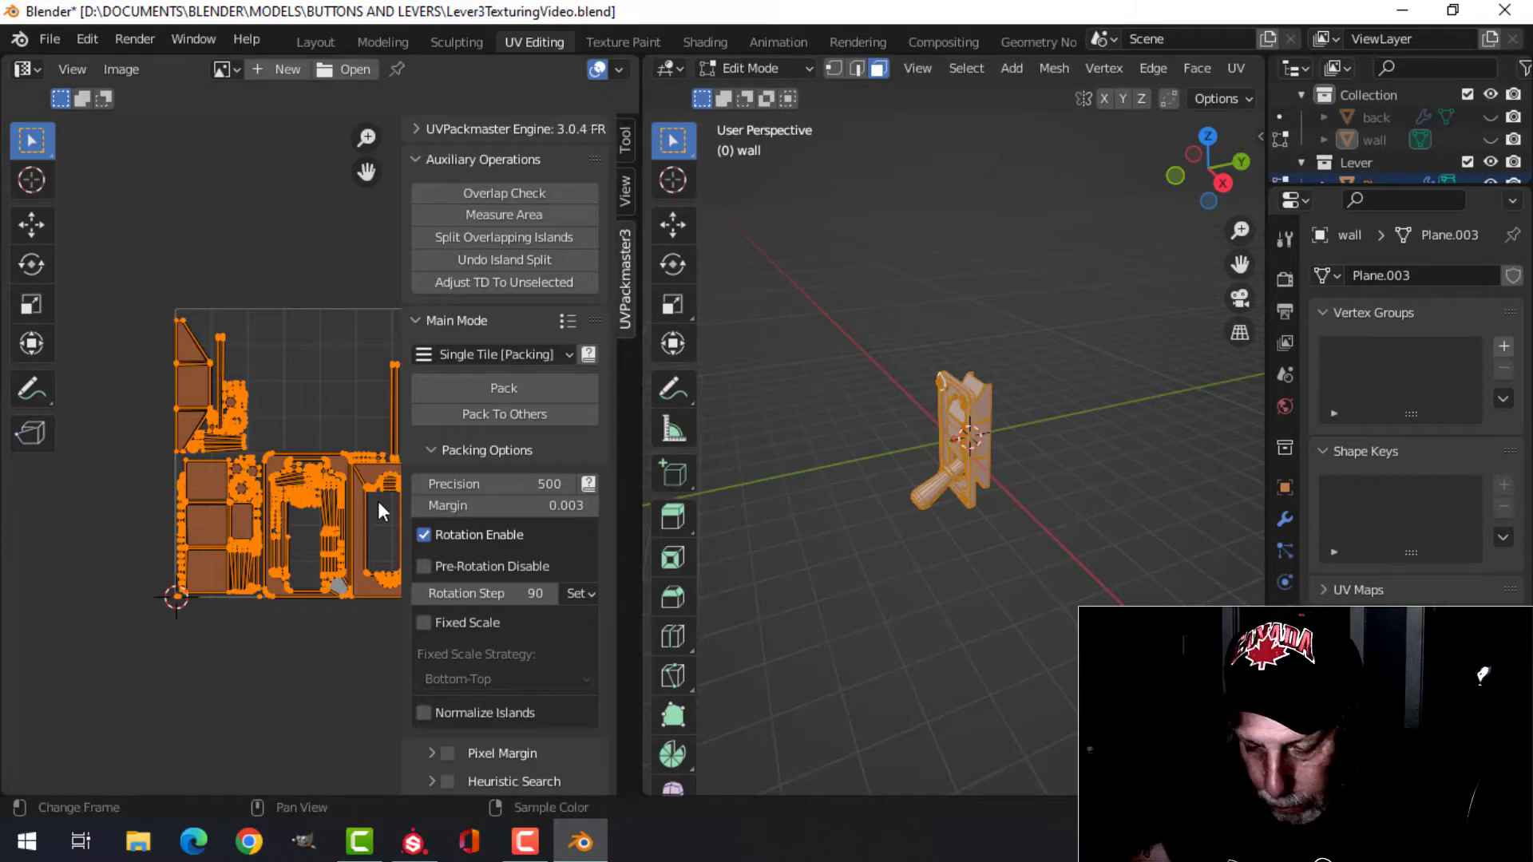
pyautogui.press('n')
pyautogui.scroll(2, 1023, 520)
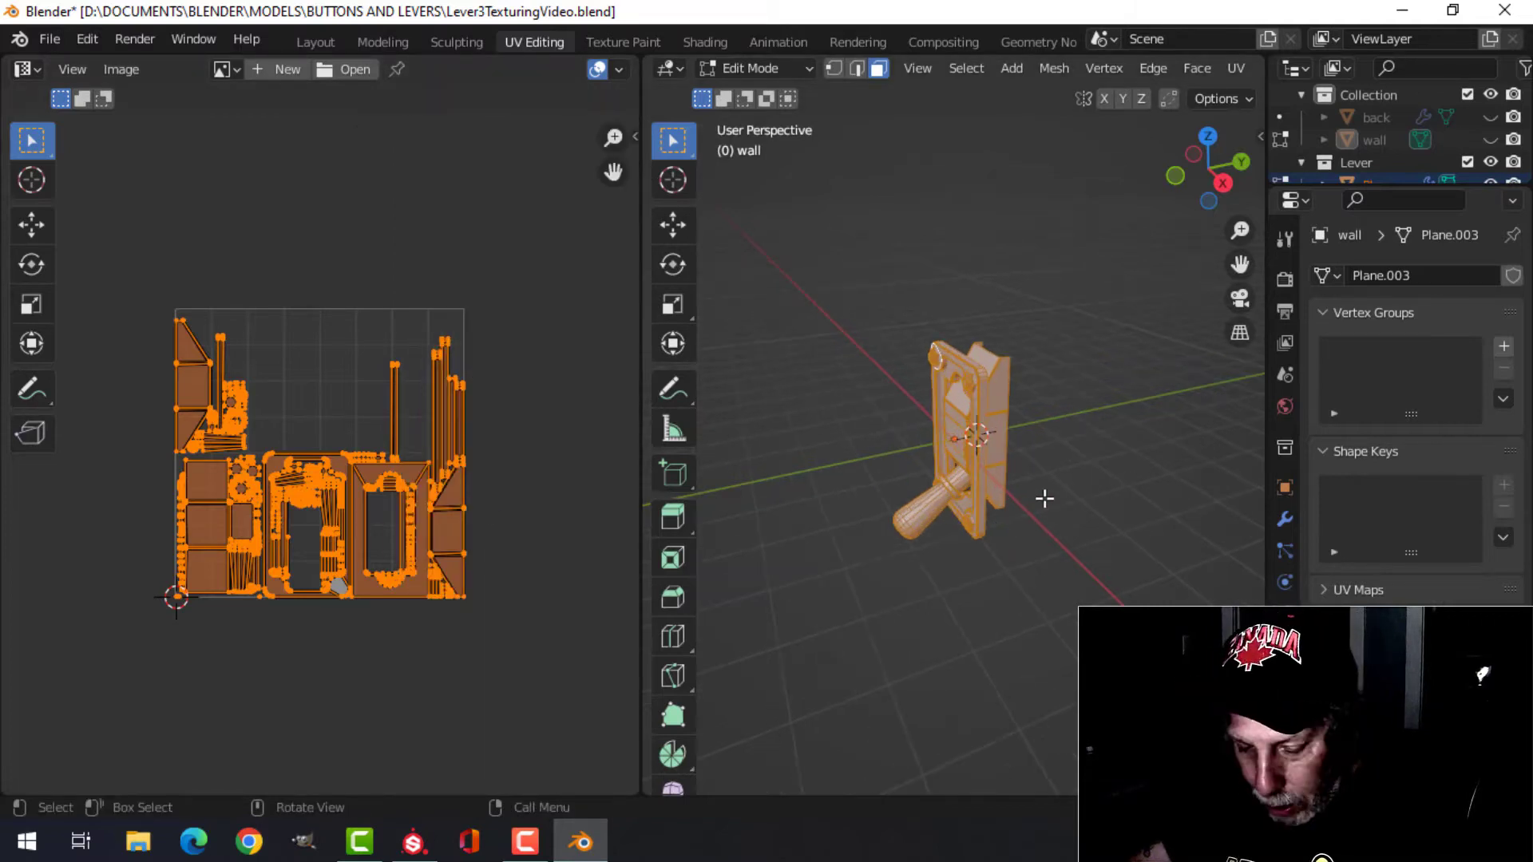
pyautogui.hotkey('alt', 'a')
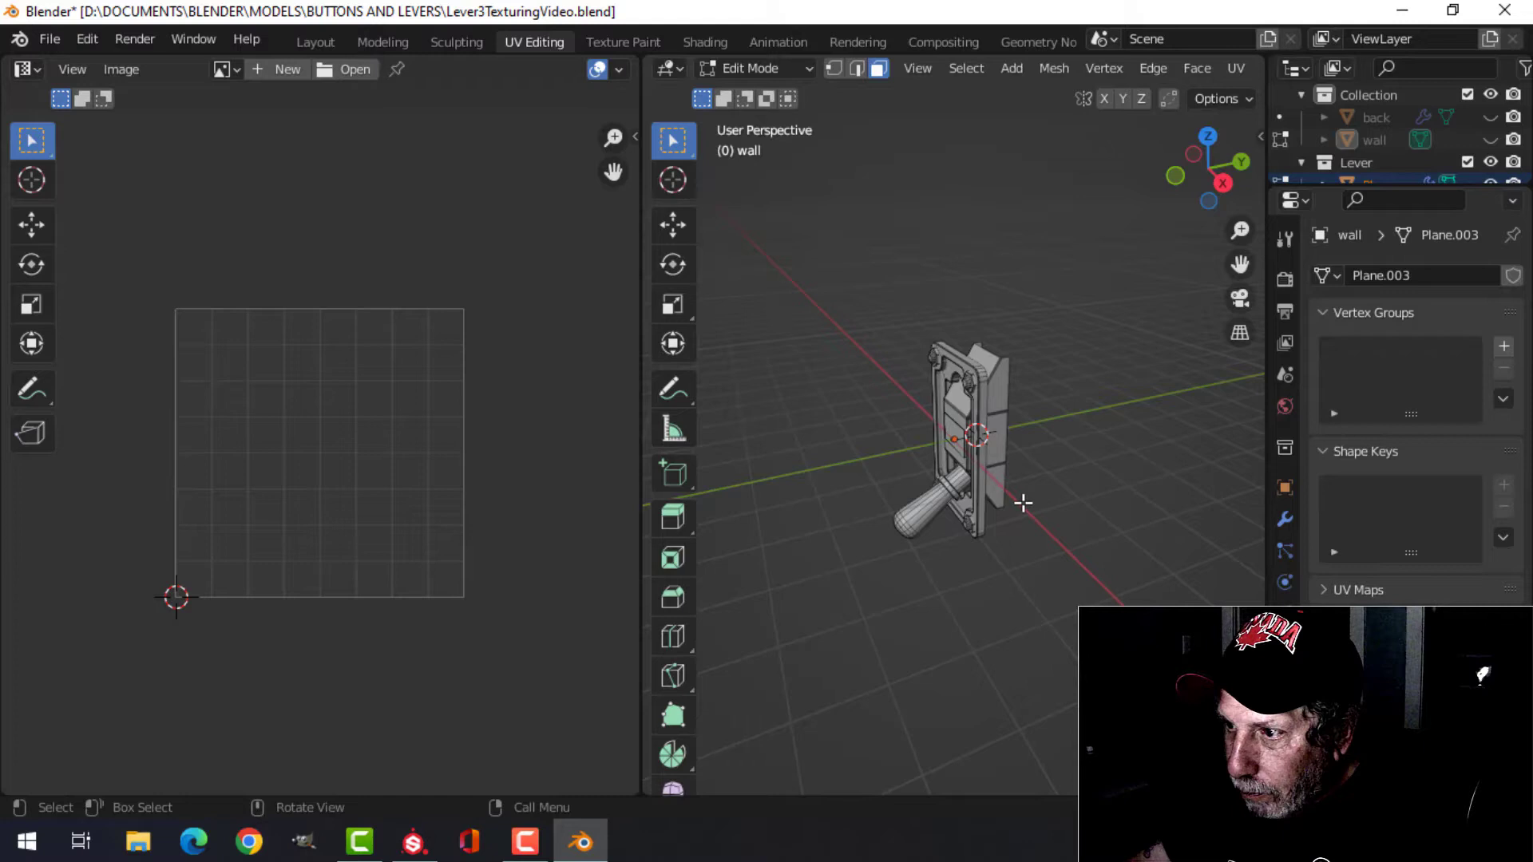
pyautogui.moveTo(1051, 479); pyautogui.dragTo(1021, 448, button='middle')
pyautogui.press('a')
pyautogui.scroll(2, 1010, 458)
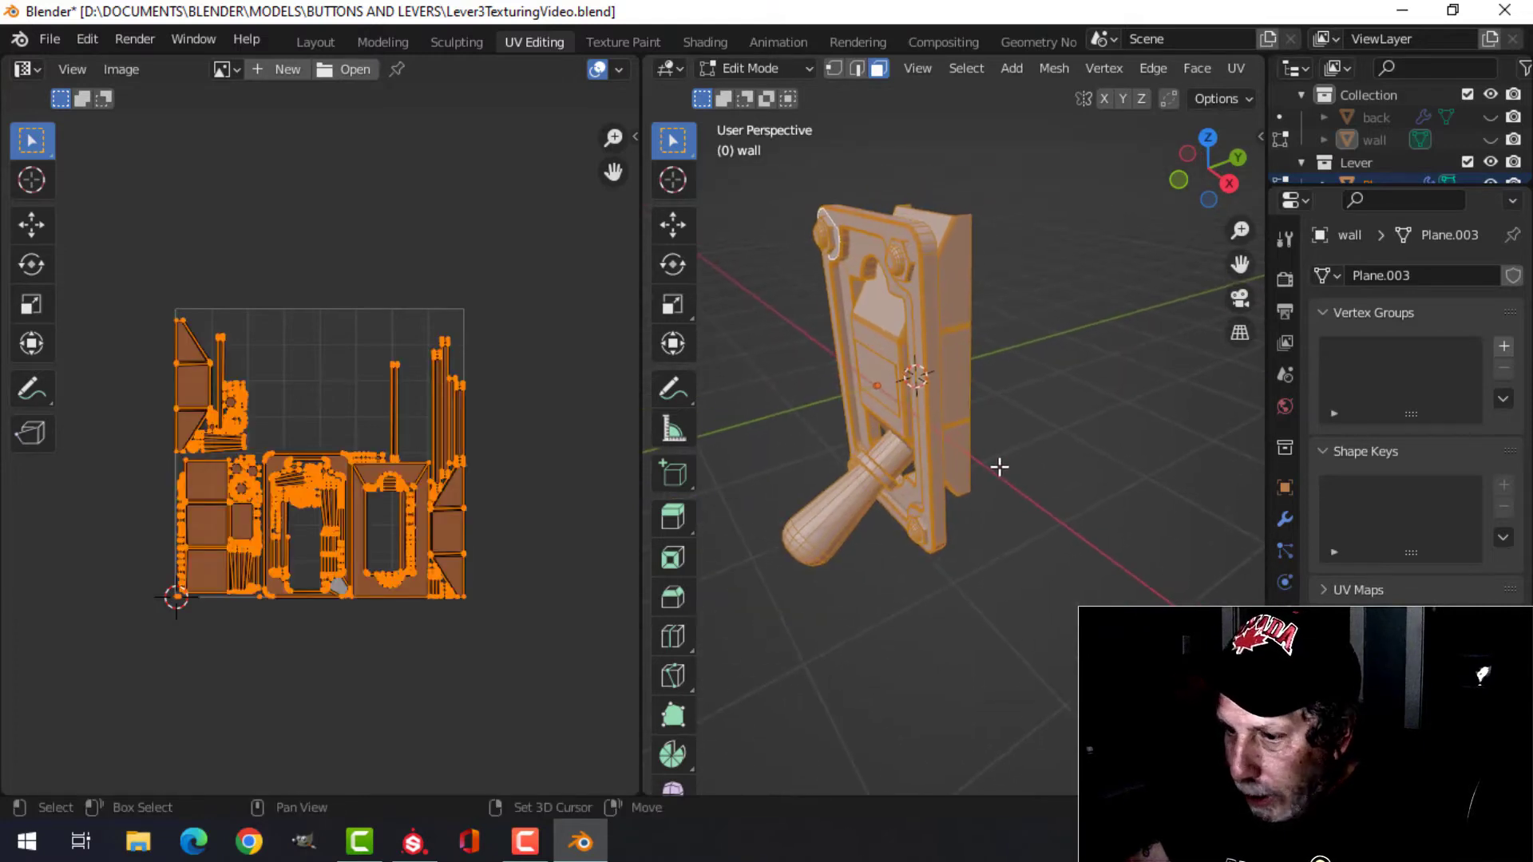
# - Unwrap the selected lever mesh with Smart UV Project
pyautogui.press('u')
pyautogui.click(974, 496)
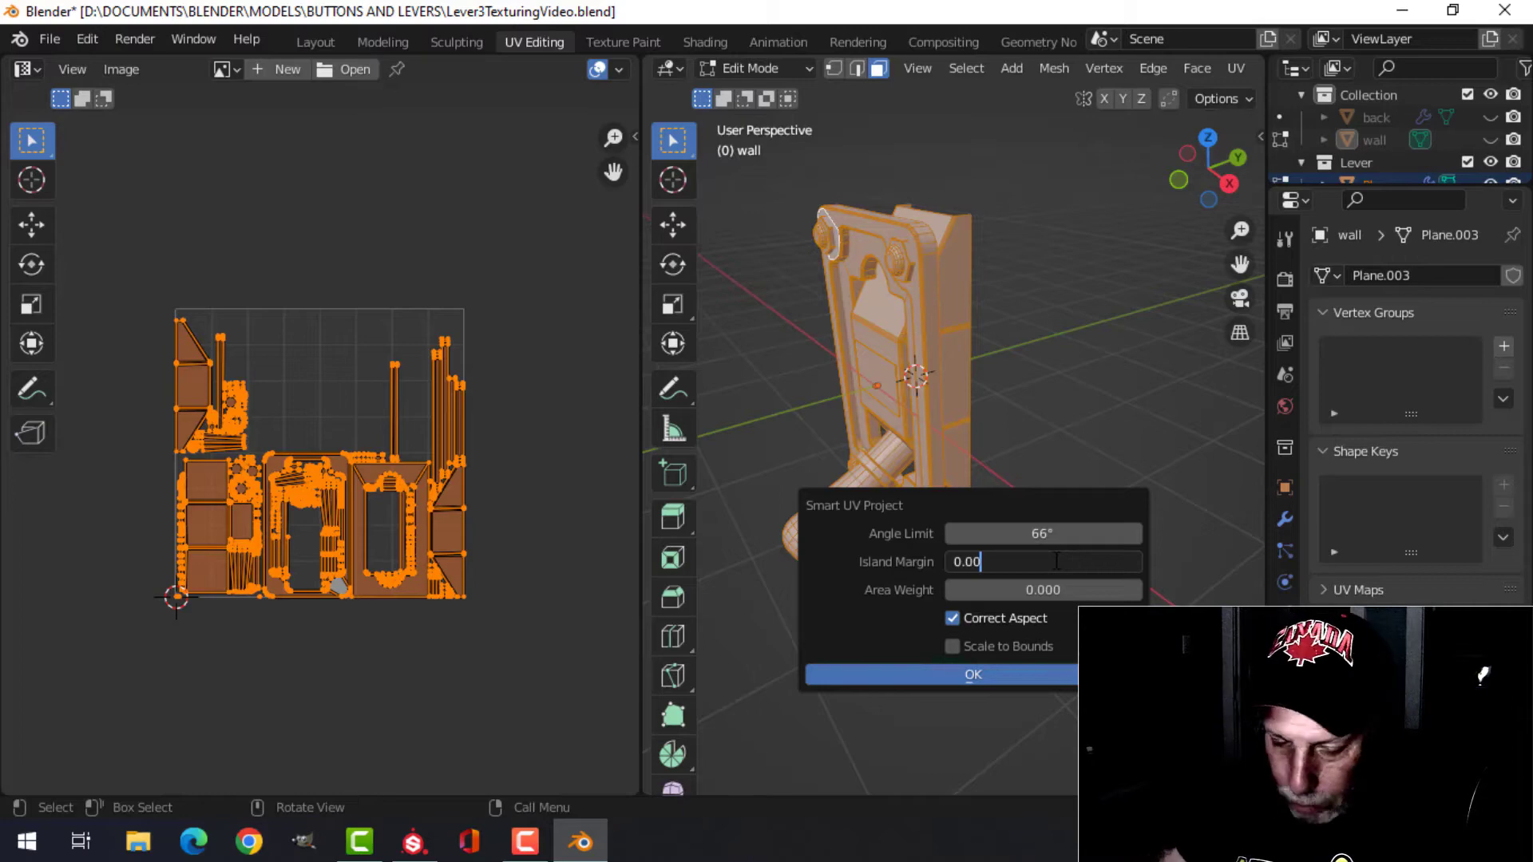
pyautogui.click(1031, 670)
pyautogui.scroll(2, 504, 453)
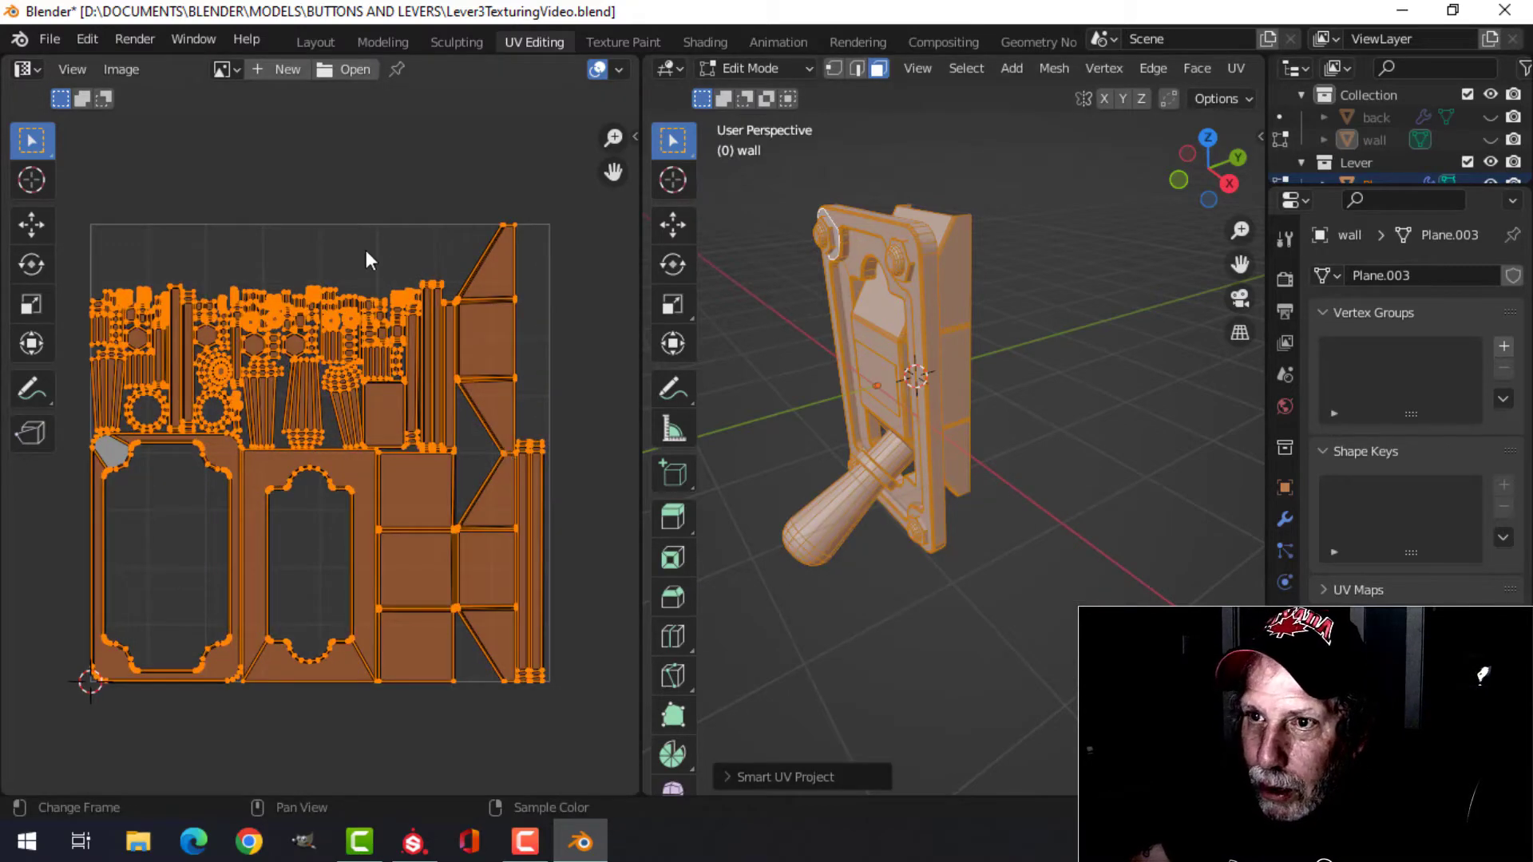
pyautogui.scroll(-1, 401, 132)
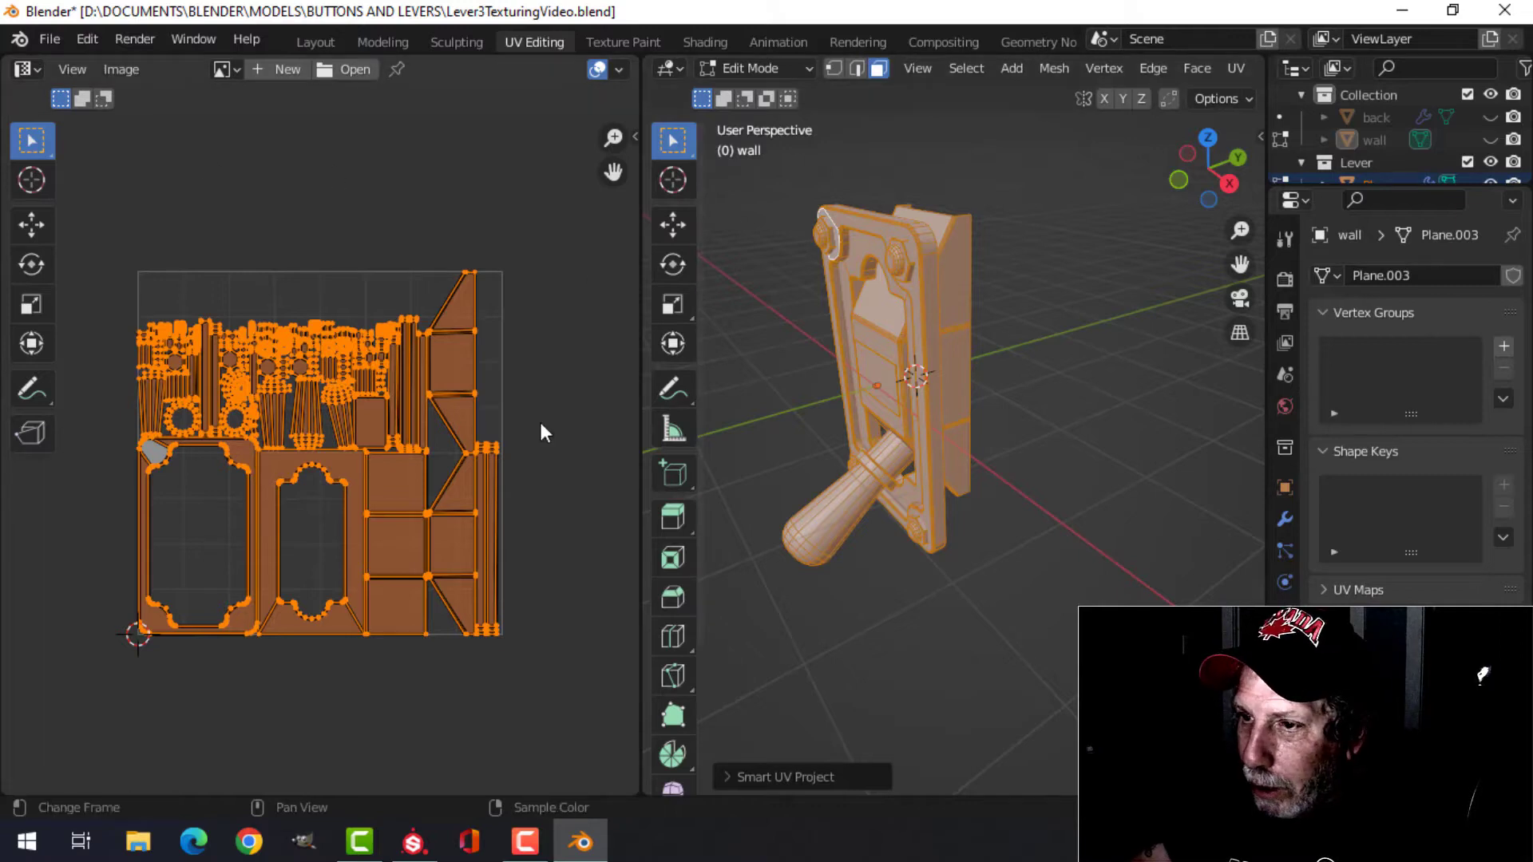
# - Pack the UV islands with UVPackmaster and return to Object Mode
pyautogui.press('n')
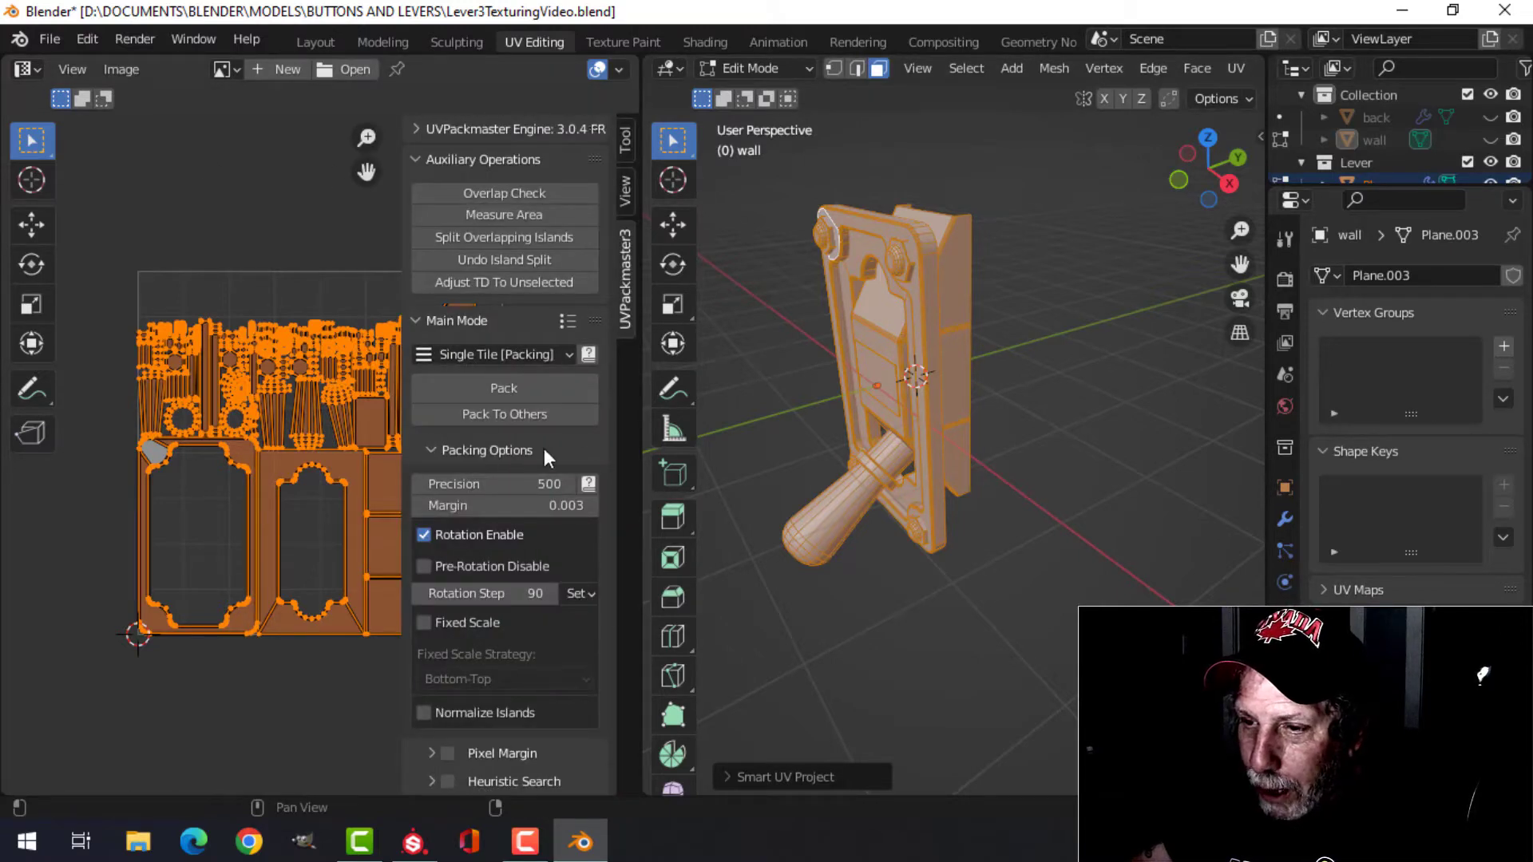
pyautogui.click(528, 391)
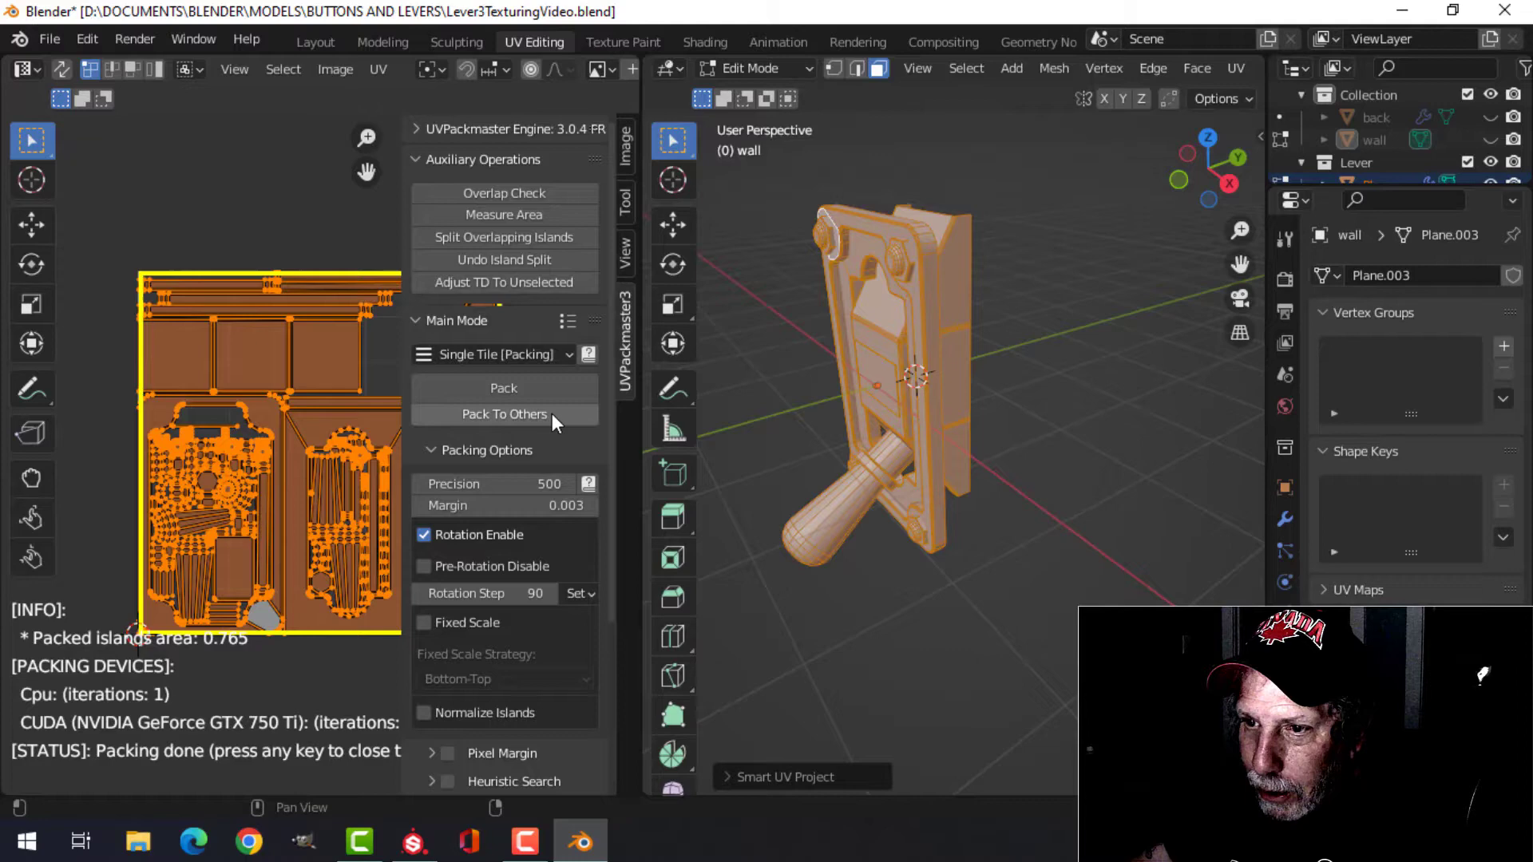
pyautogui.press('n')
pyautogui.press('Tab')
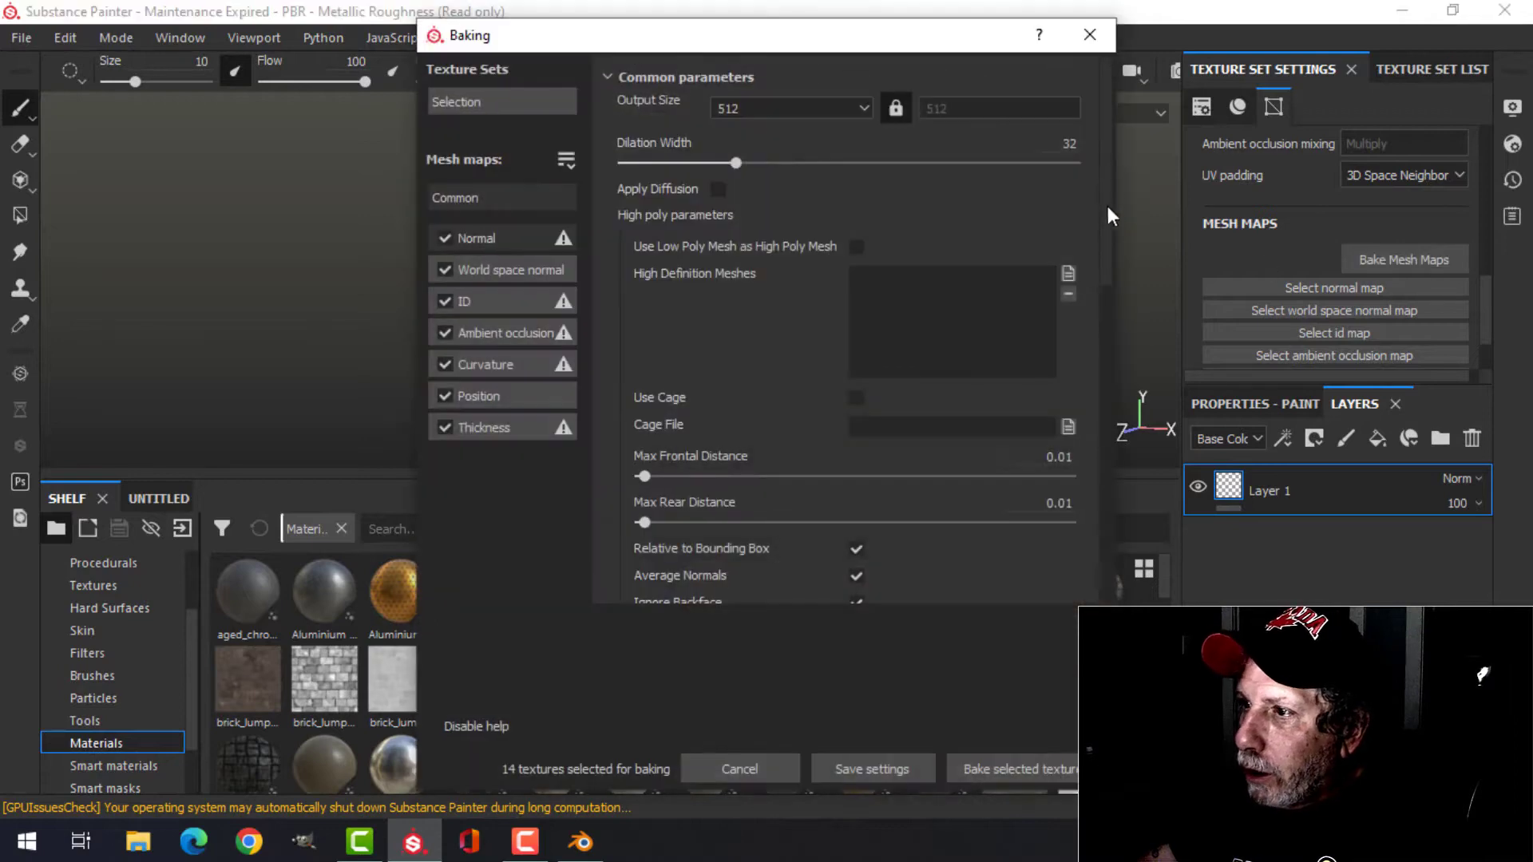
# - Bake mesh maps at 2048, using the low-poly mesh as high poly and excluding ID
pyautogui.click(841, 119)
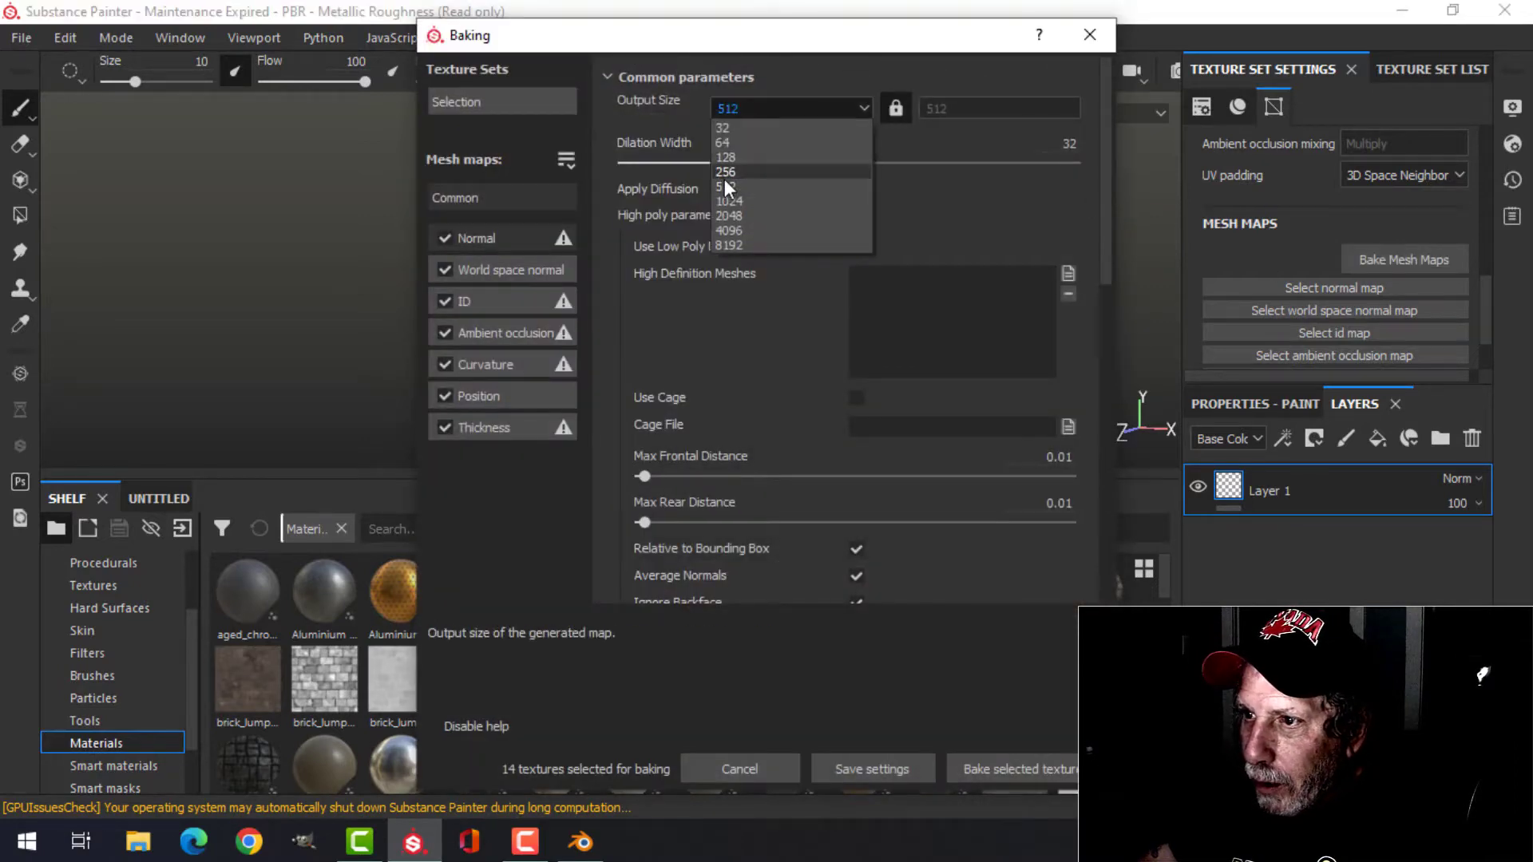
pyautogui.click(728, 216)
pyautogui.click(857, 247)
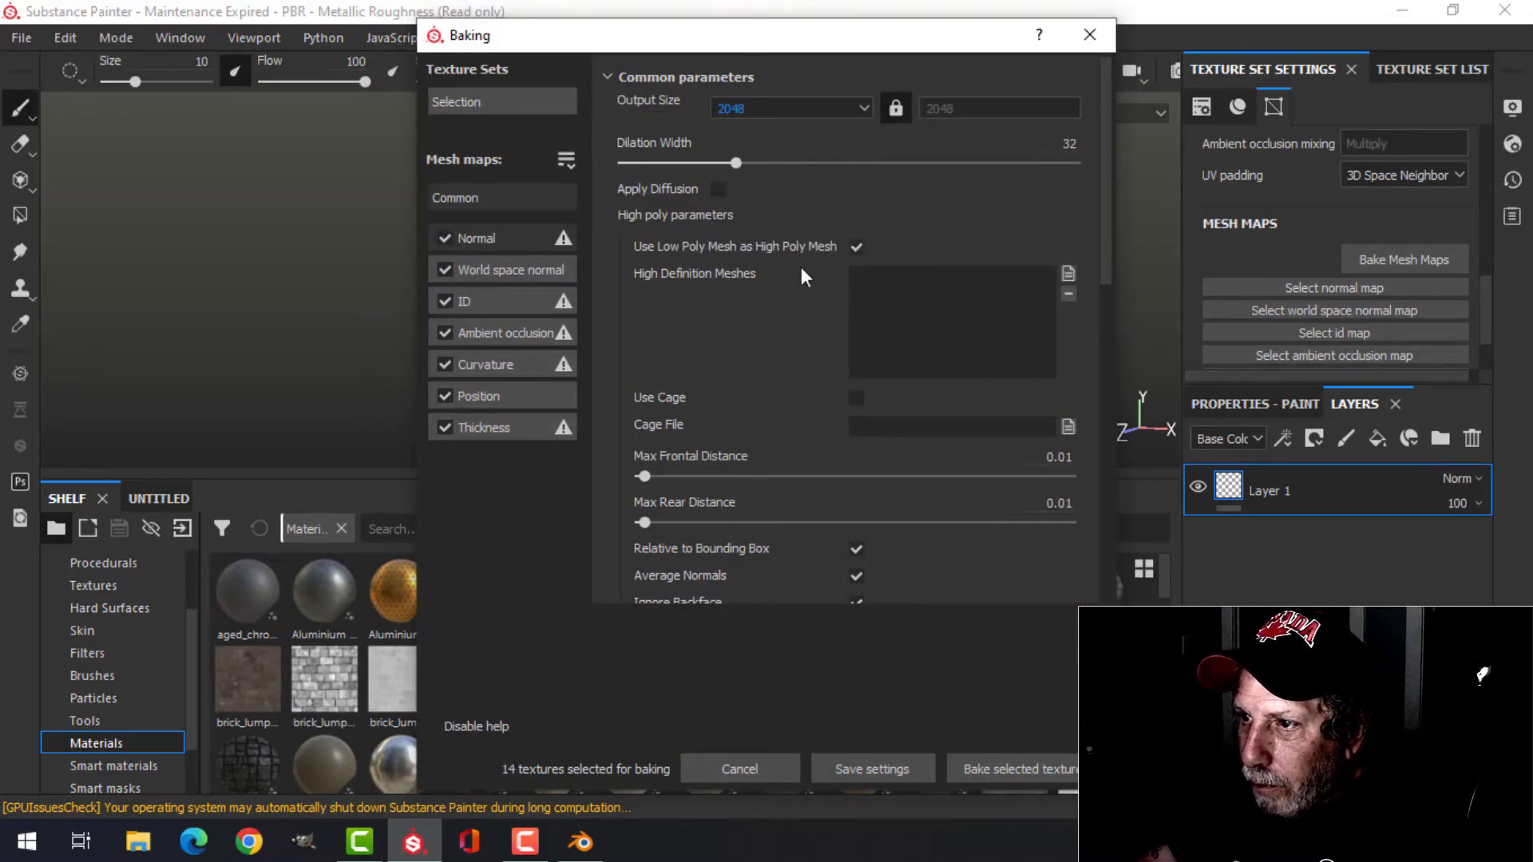
pyautogui.click(445, 301)
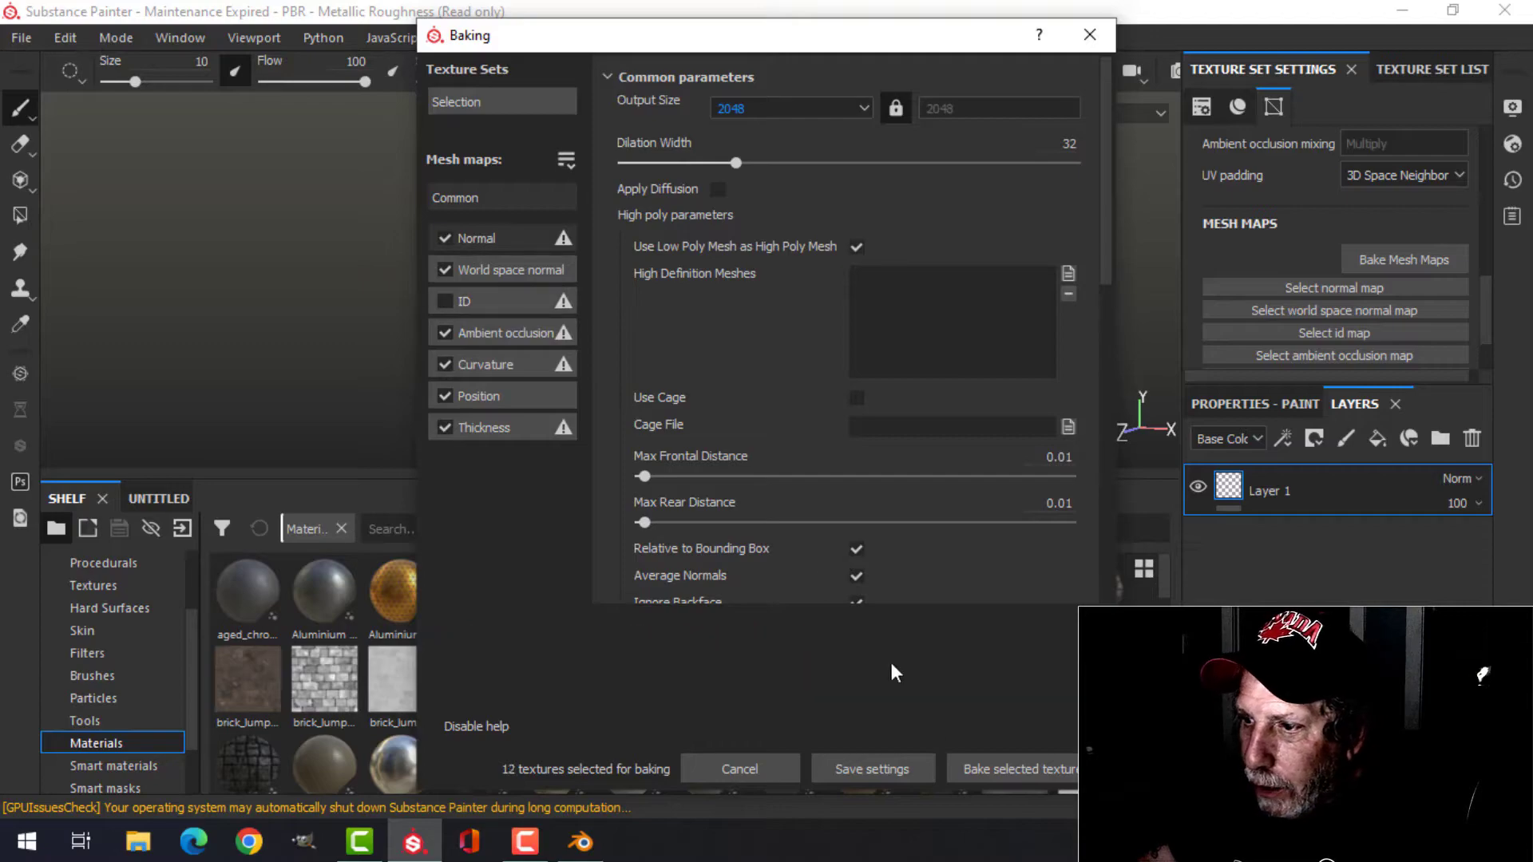
pyautogui.click(977, 763)
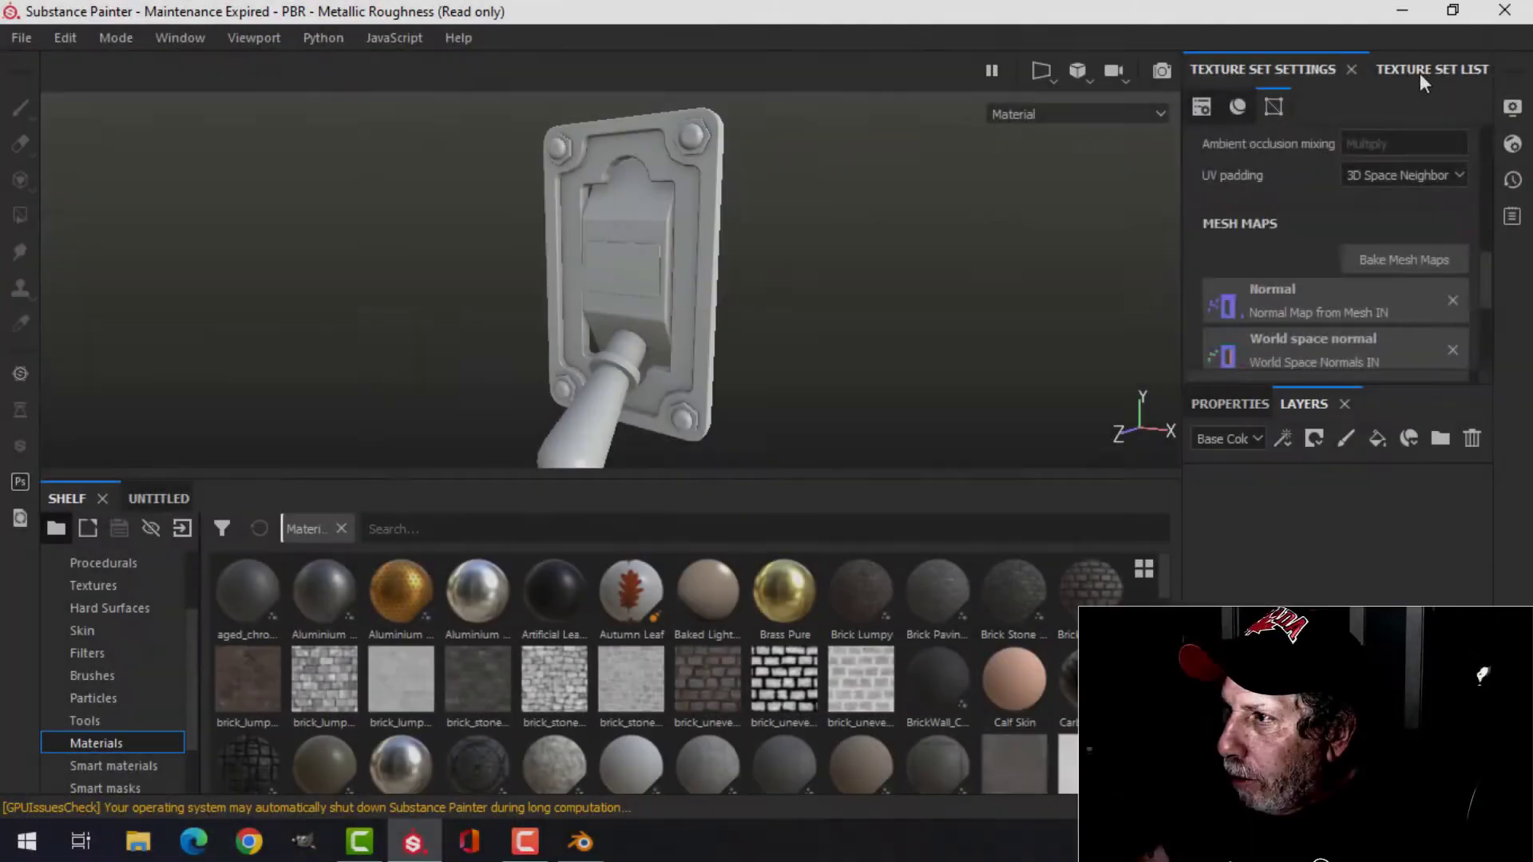
pyautogui.click(1419, 70)
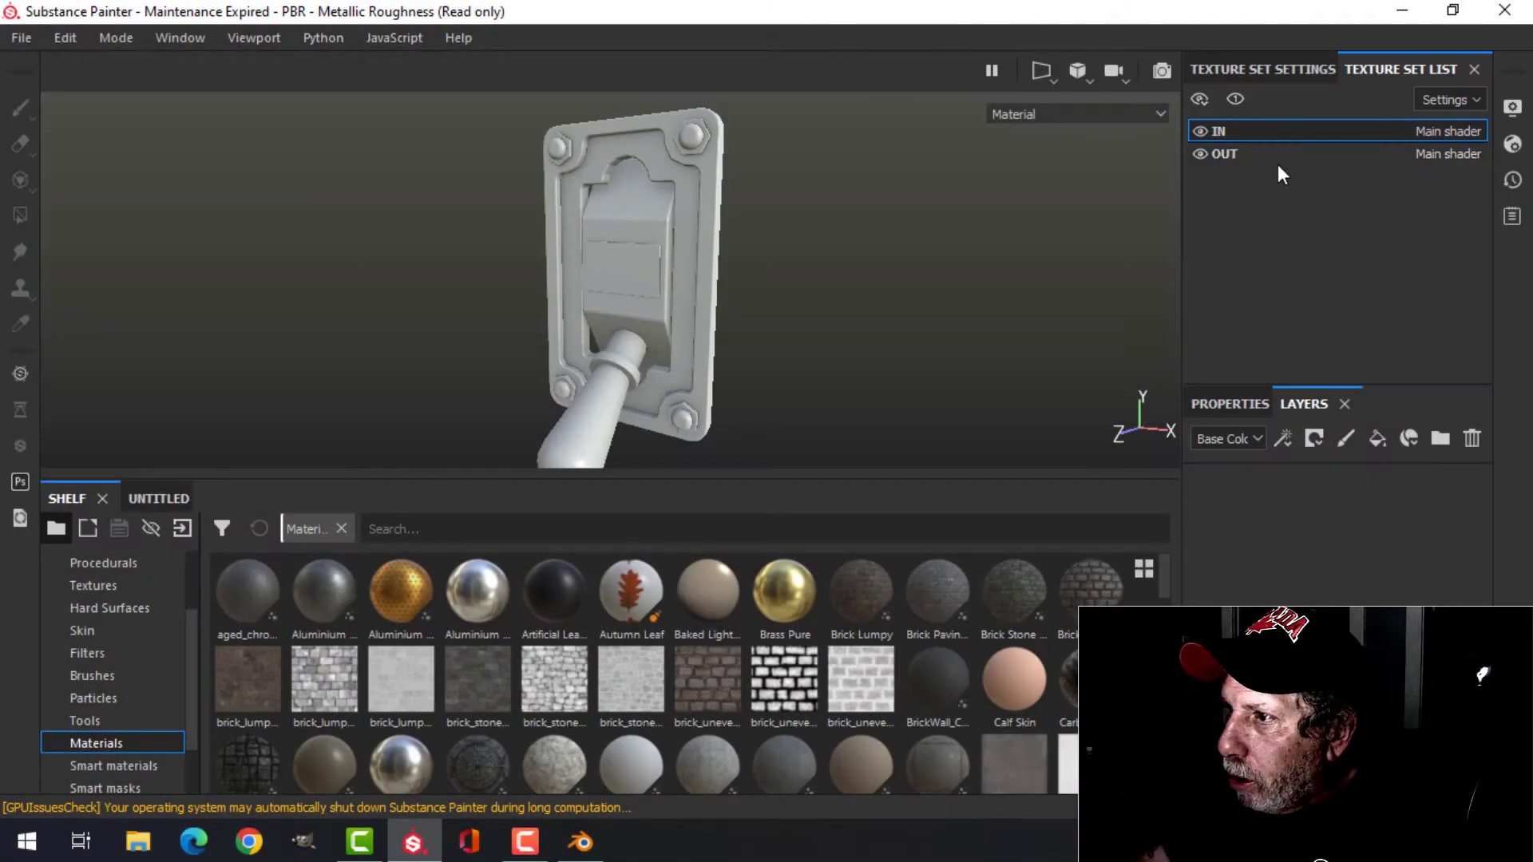
# - On the OUT texture set, add the Steel Rust and Wear material from a 'metal' shelf search
pyautogui.click(1278, 154)
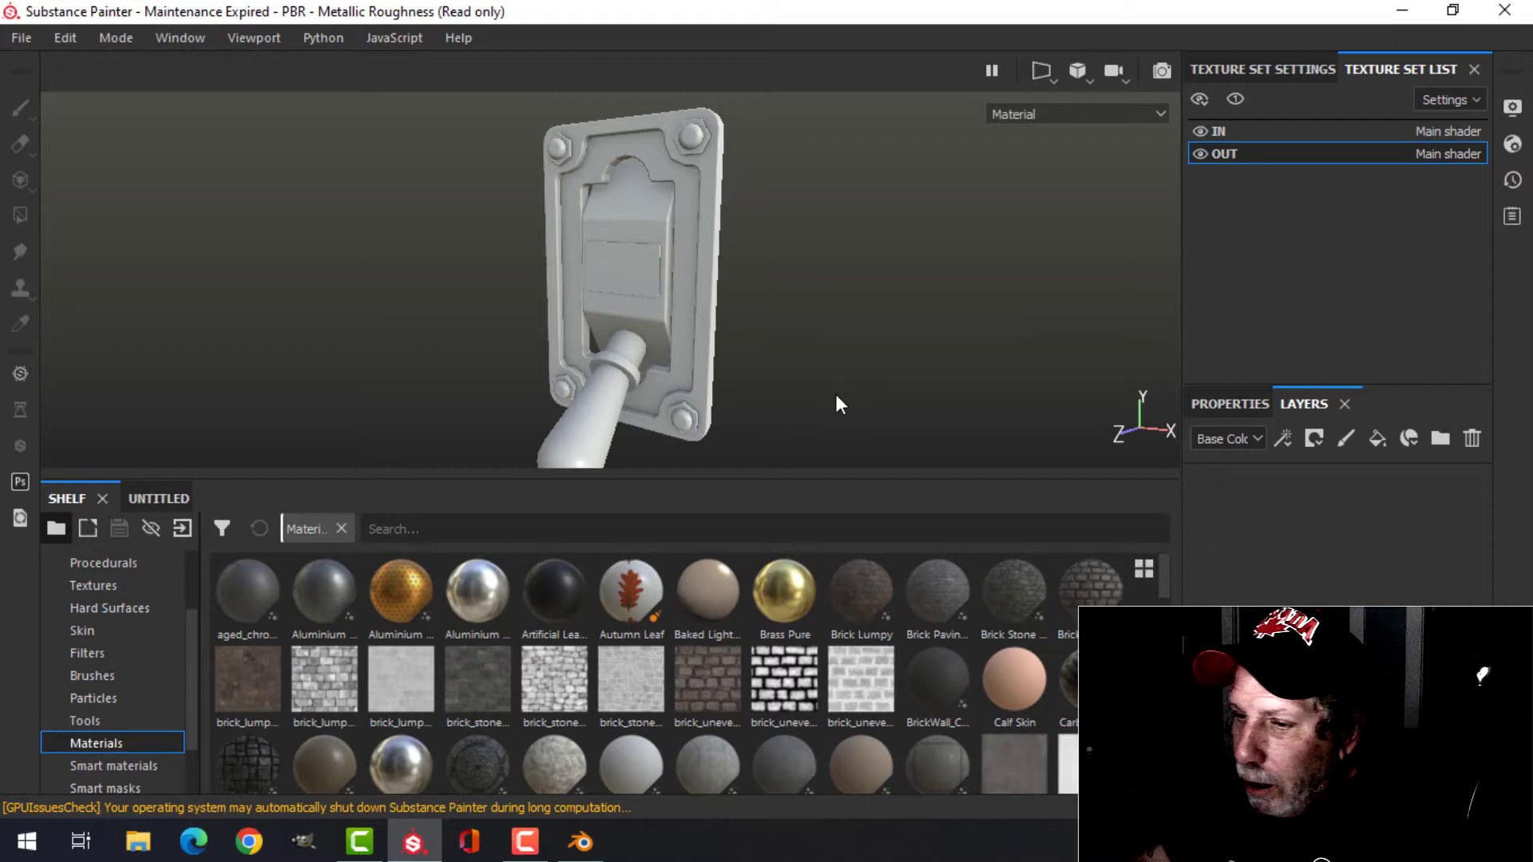
pyautogui.click(467, 529)
pyautogui.write('metal')
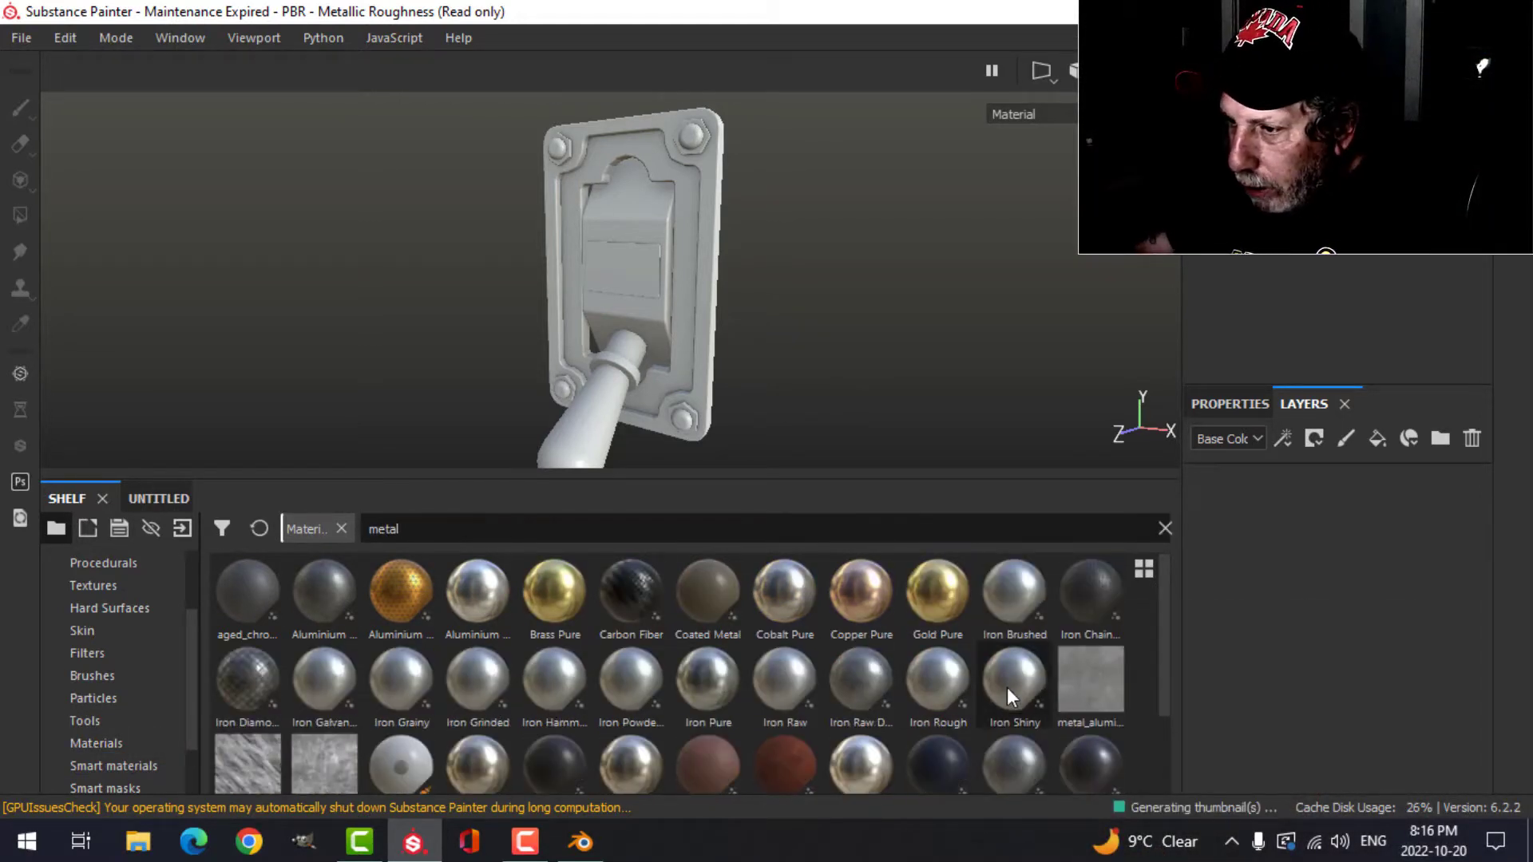
pyautogui.scroll(-2, 1038, 686)
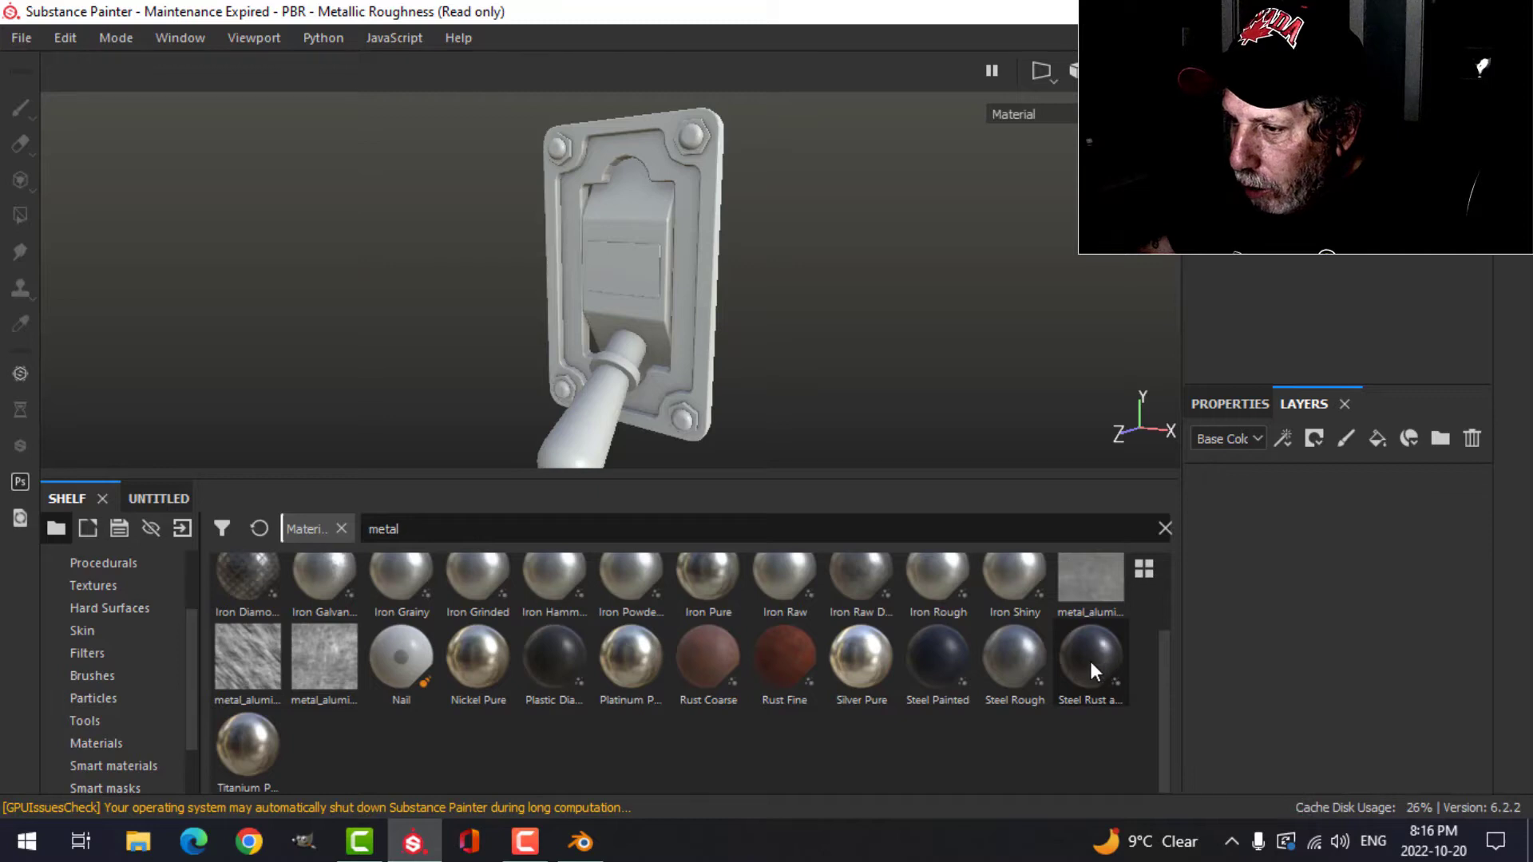
pyautogui.moveTo(1089, 658); pyautogui.dragTo(1231, 559)
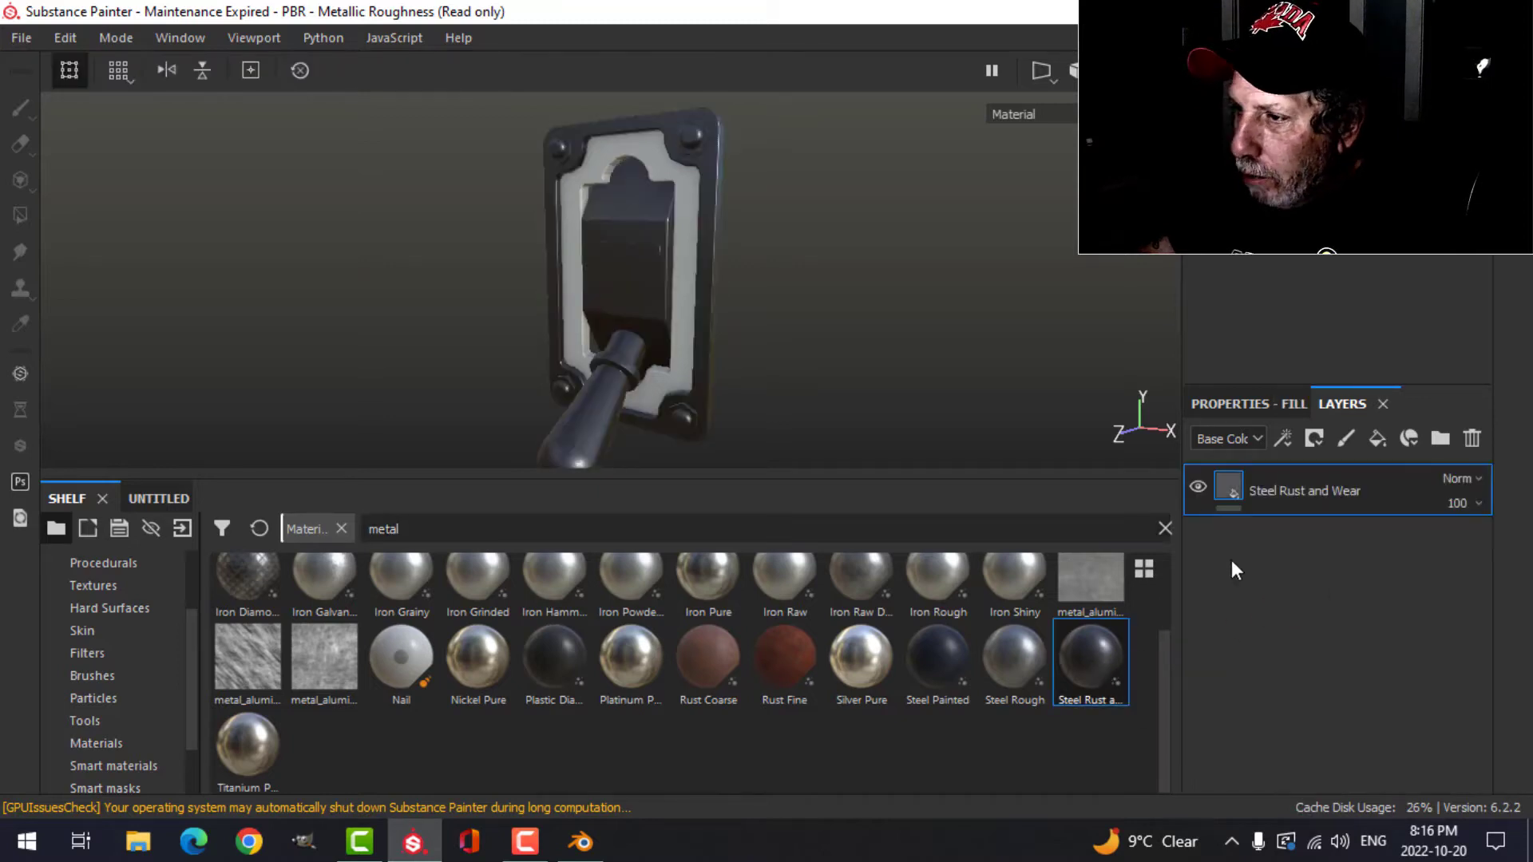
# - Raise the steel's metal roughness to 0.3883, then add Rust Coarse and Rust Fine layers on top
pyautogui.click(1258, 406)
pyautogui.scroll(-8, 1300, 693)
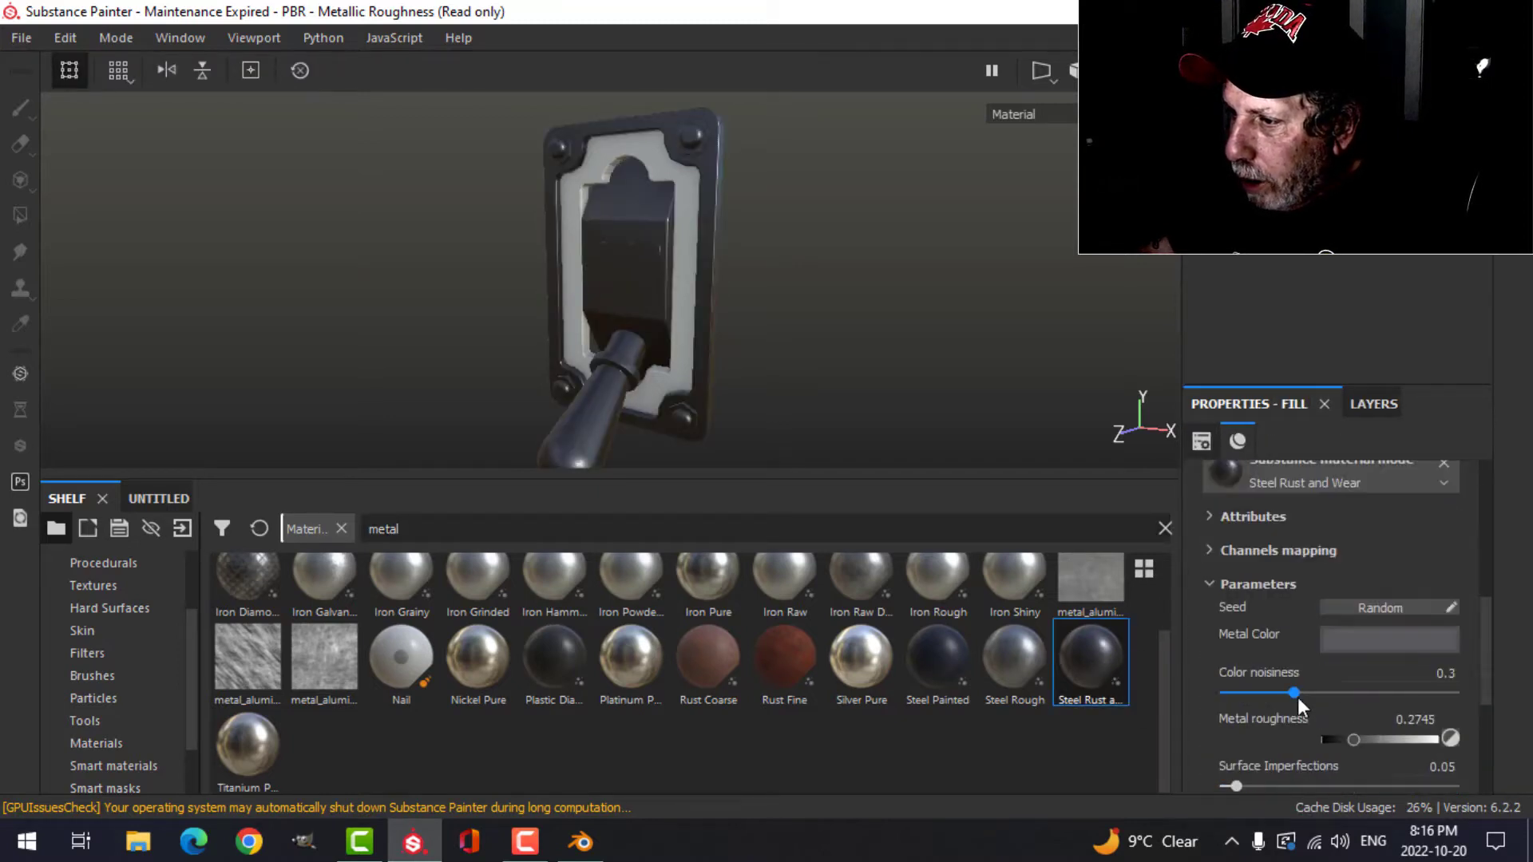
pyautogui.moveTo(1355, 739); pyautogui.dragTo(1365, 737)
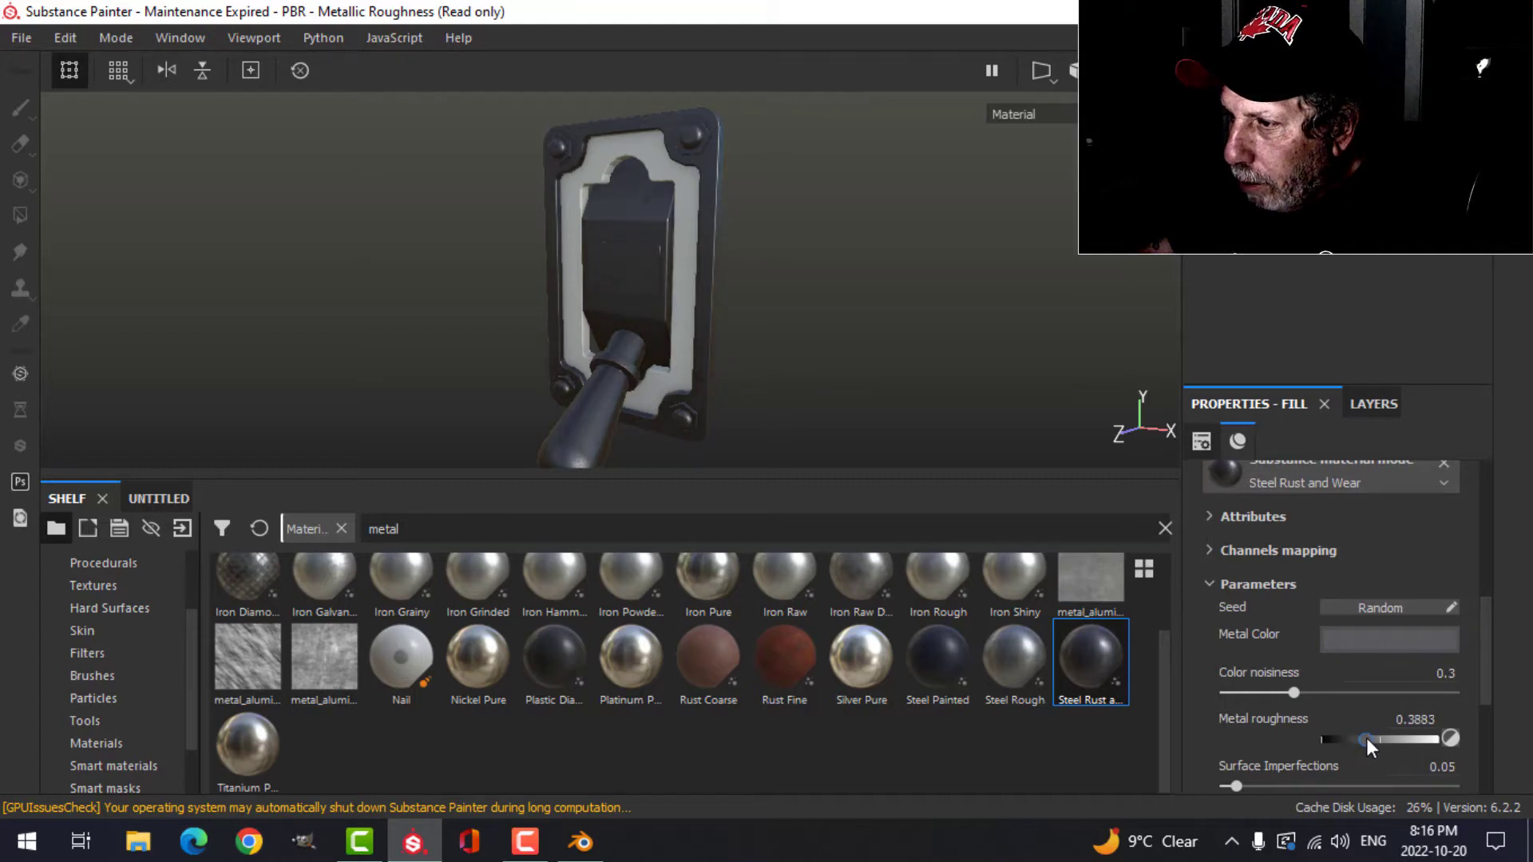
pyautogui.click(1375, 403)
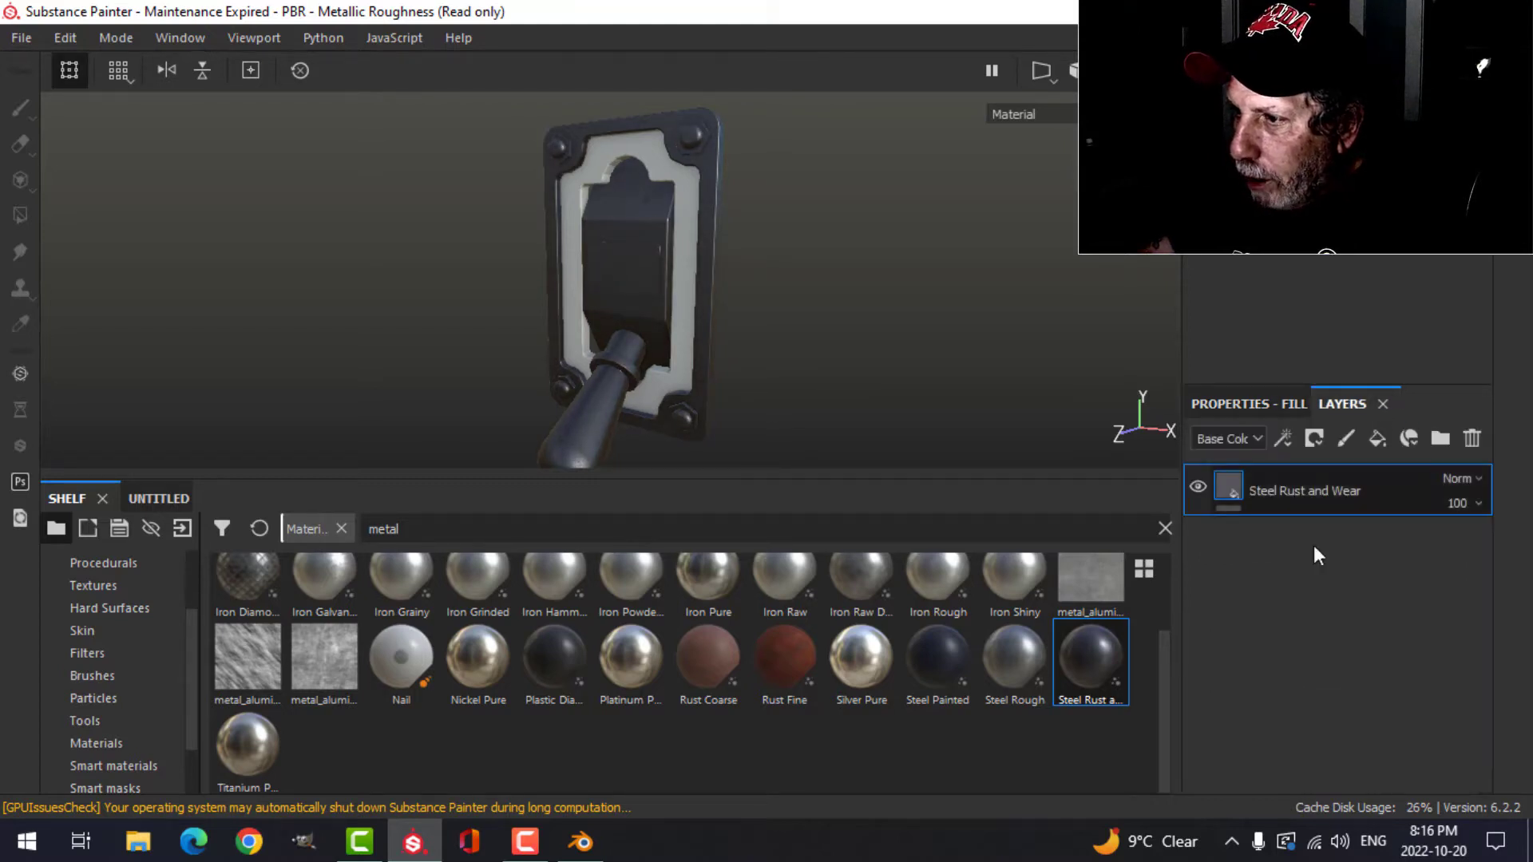
pyautogui.moveTo(719, 674); pyautogui.dragTo(1289, 519)
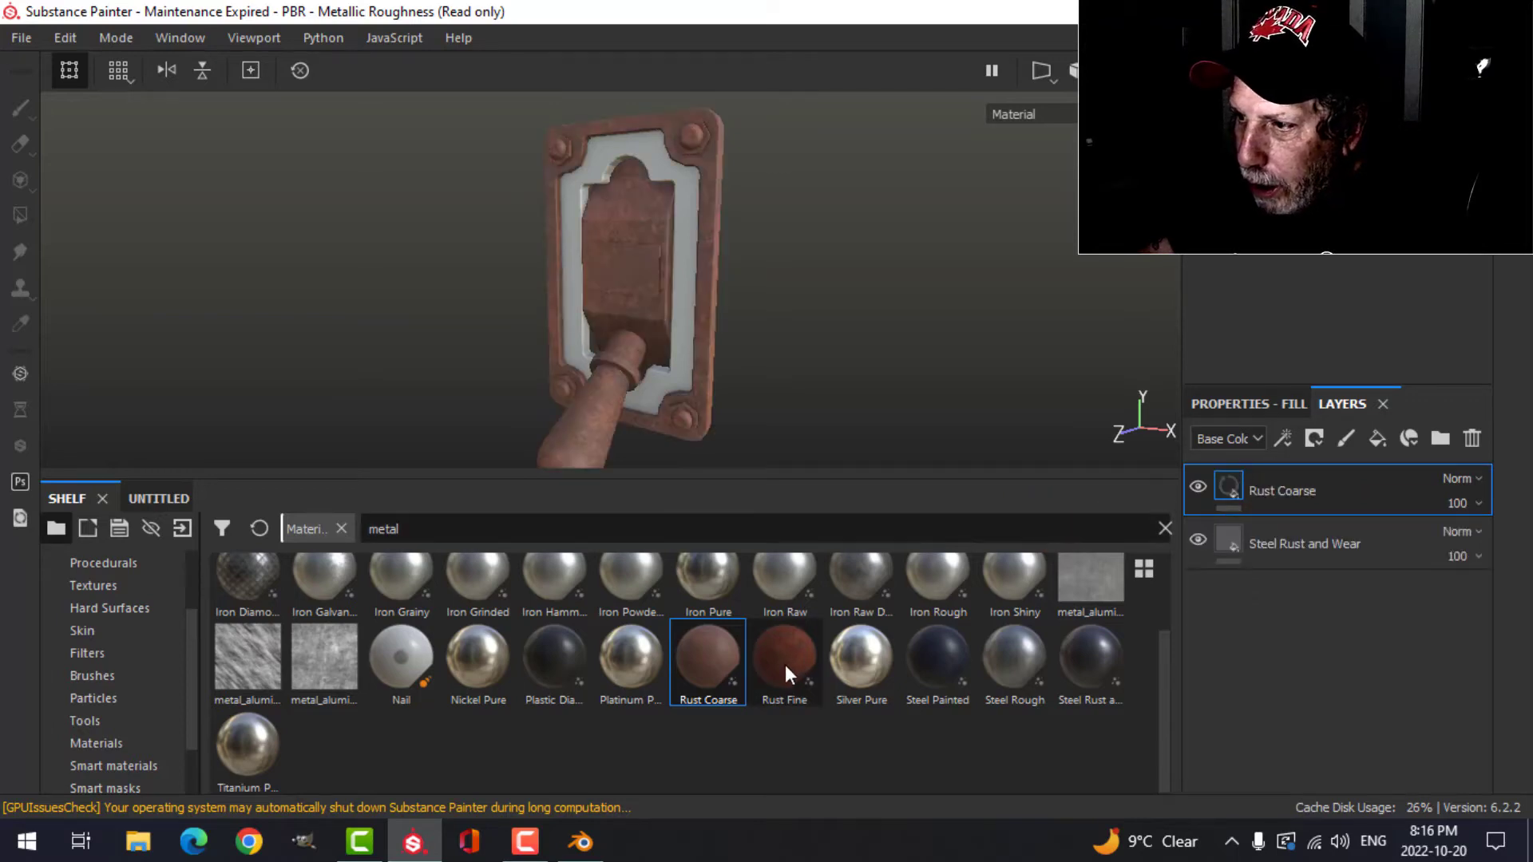
pyautogui.moveTo(785, 659); pyautogui.dragTo(1357, 469)
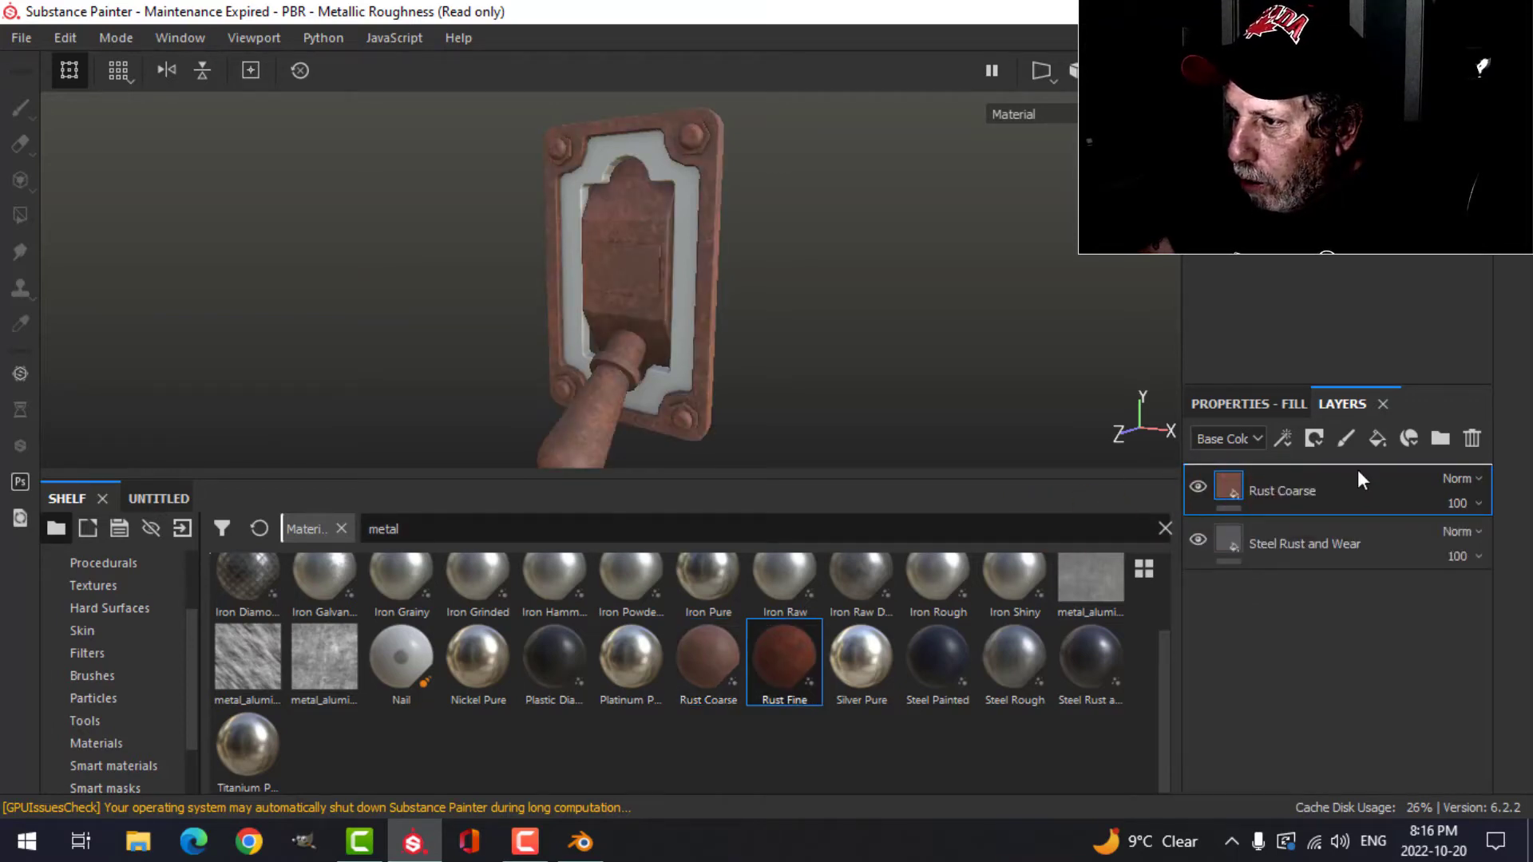
# - Give Rust Fine and Rust Coarse black masks and apply the Dirt Ground smart mask to Rust Coarse
pyautogui.click(1313, 437)
pyautogui.click(1333, 484)
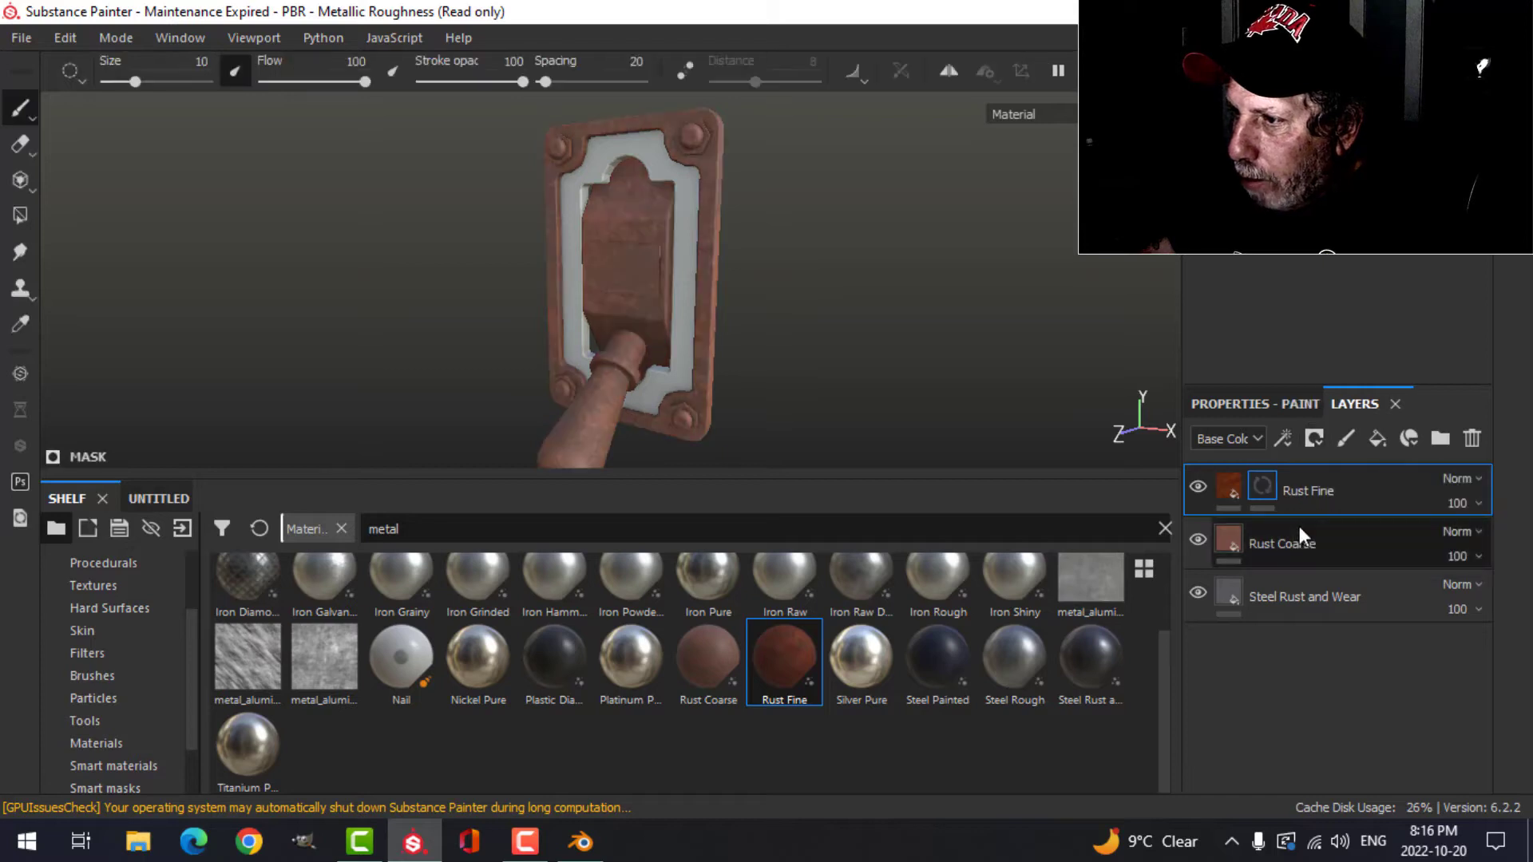
pyautogui.click(1296, 530)
pyautogui.click(1314, 438)
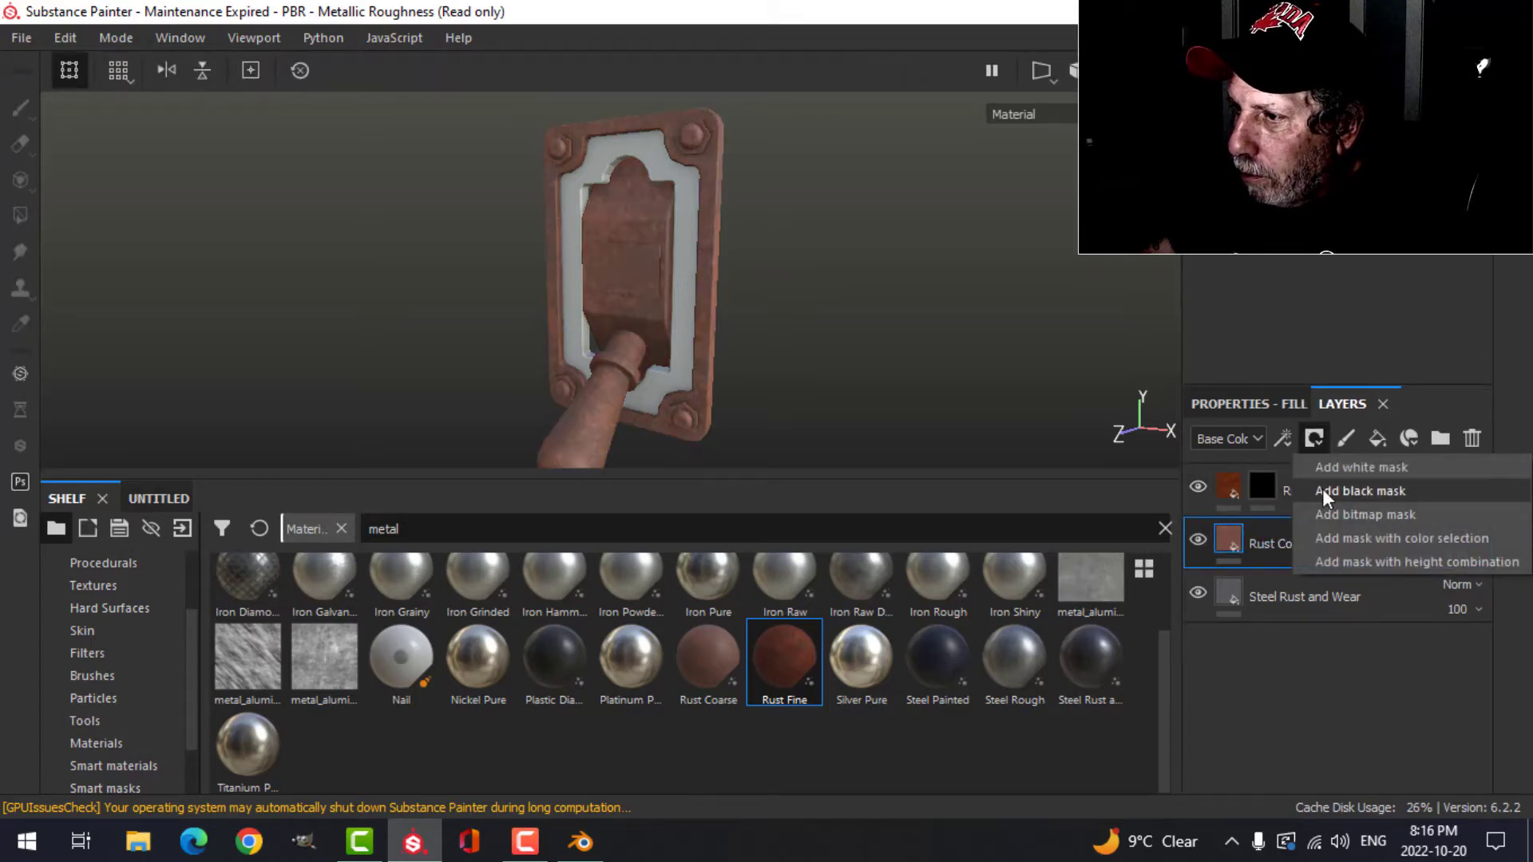
pyautogui.click(1322, 490)
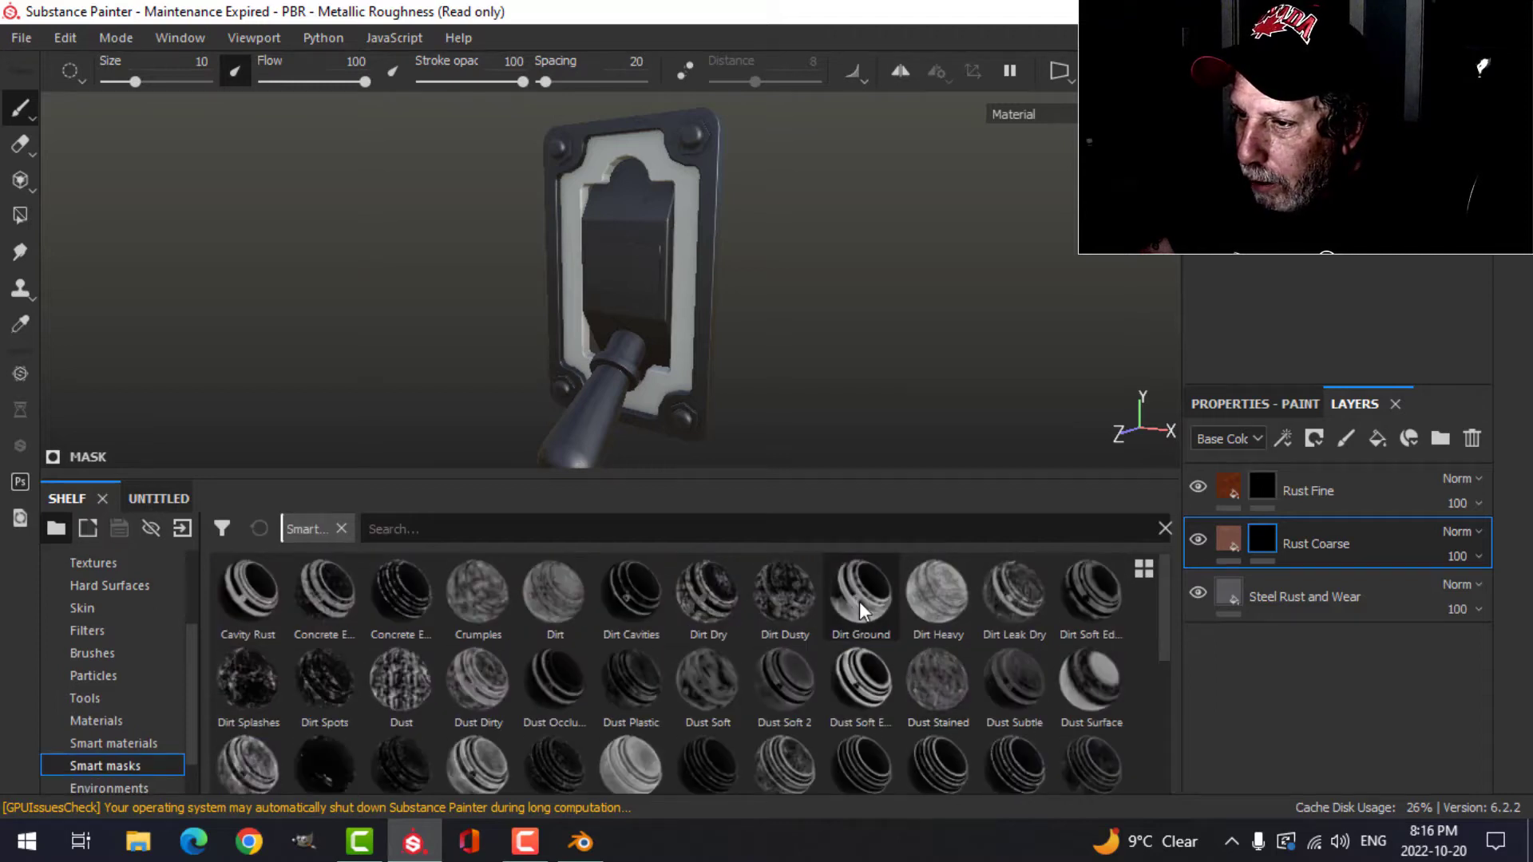
pyautogui.moveTo(1261, 545); pyautogui.dragTo(1261, 546)
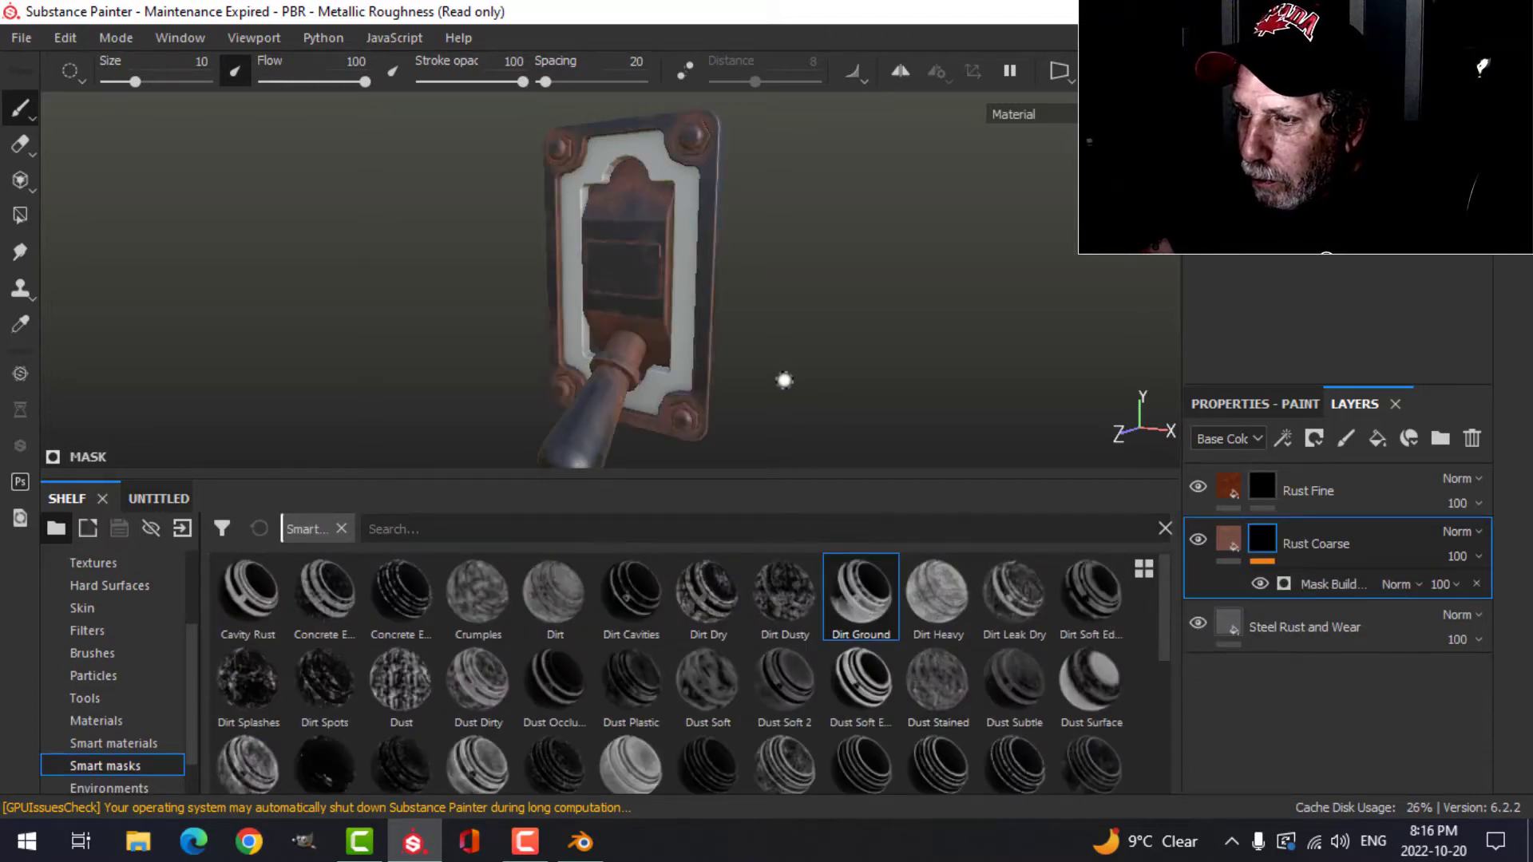
pyautogui.scroll(2, 776, 387)
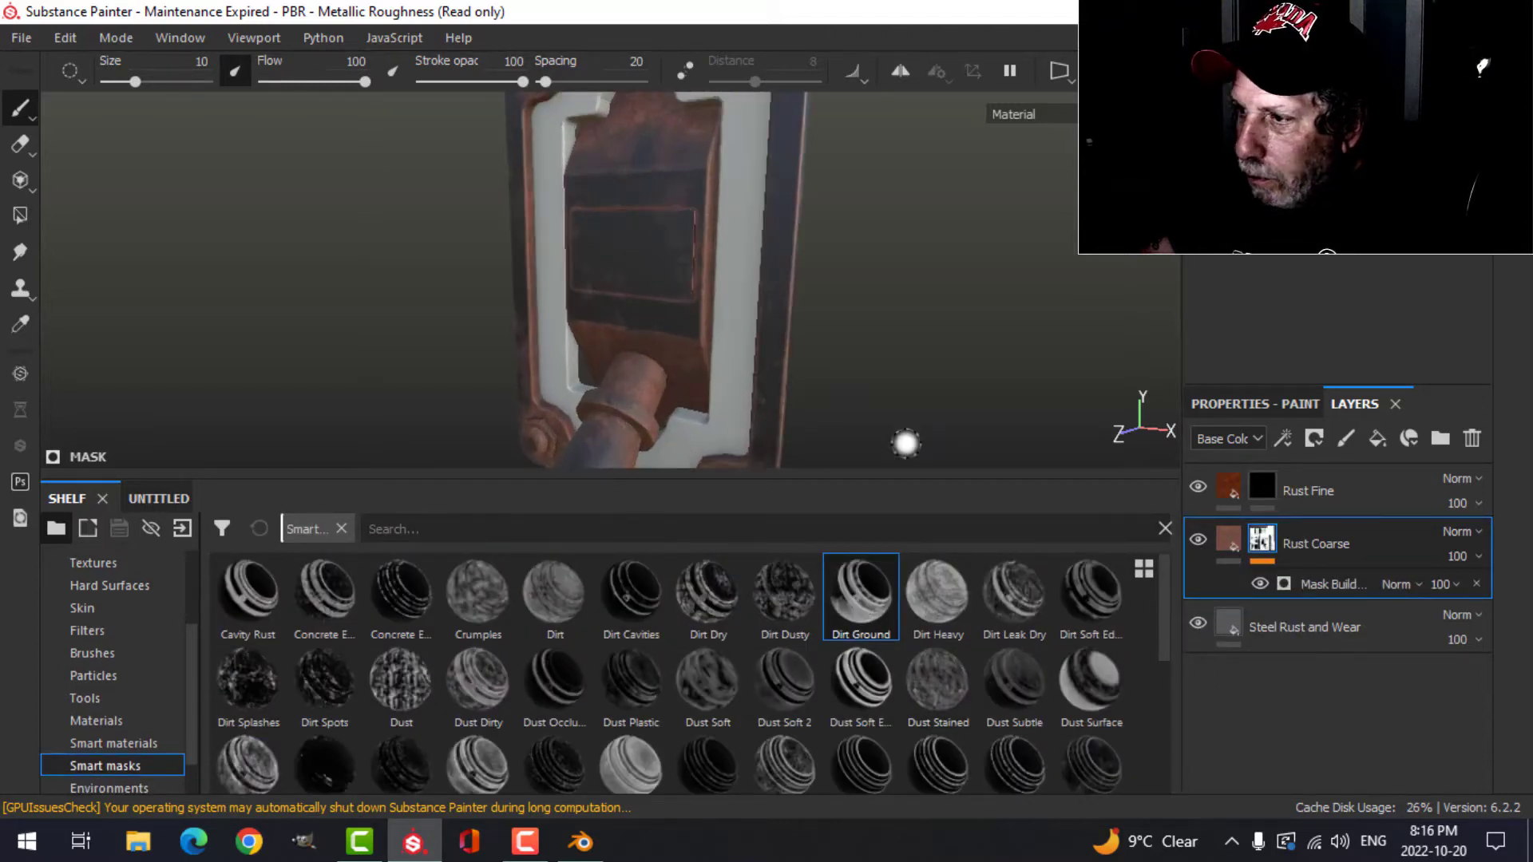
# - Apply the Dirt Leak Dry smart mask to Rust Fine and view the plate front
pyautogui.click(1300, 480)
pyautogui.moveTo(1010, 608); pyautogui.dragTo(1259, 489)
pyautogui.keyDown('alt'); pyautogui.moveTo(825, 258); pyautogui.dragTo(850, 285); pyautogui.keyUp('alt')
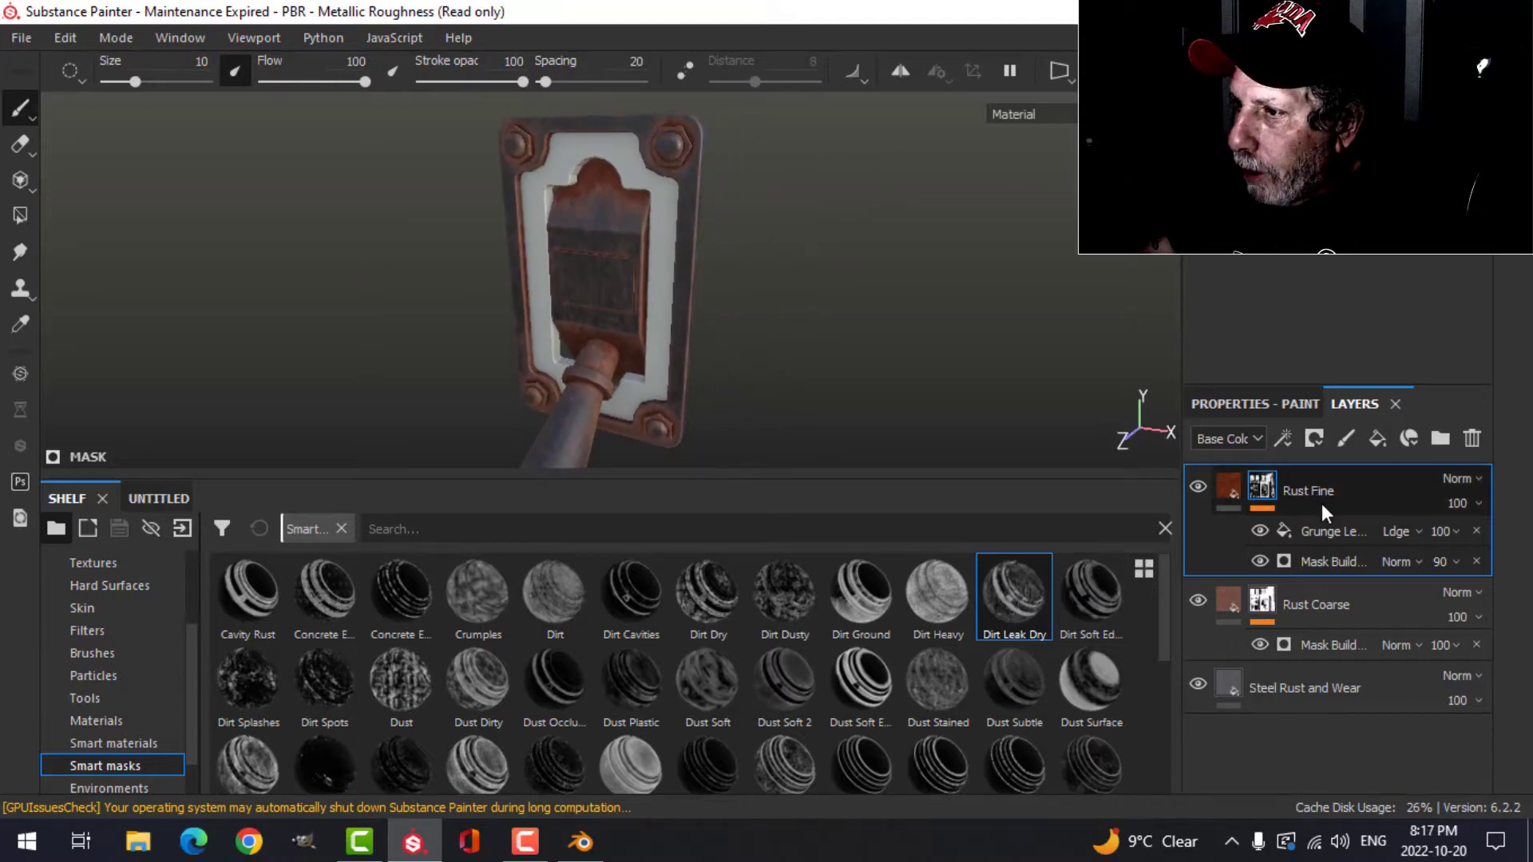
pyautogui.click(1221, 480)
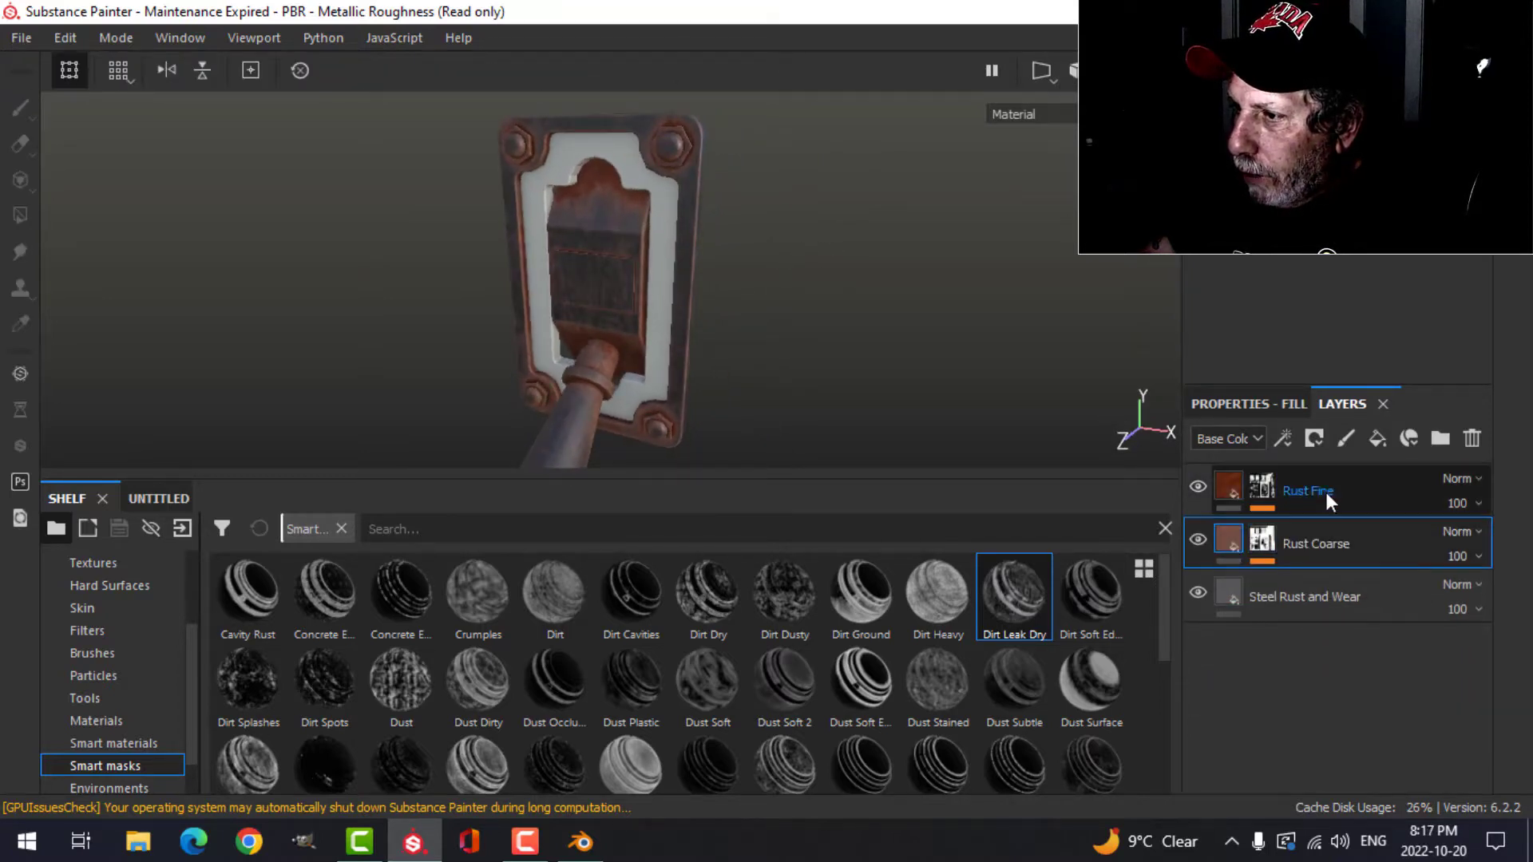
# - Copy the Rust Fine, Rust Coarse and Steel Rust and Wear layers
pyautogui.keyDown('shift'); pyautogui.click(1329, 585); pyautogui.keyUp('shift')
pyautogui.rightClick(1324, 488)
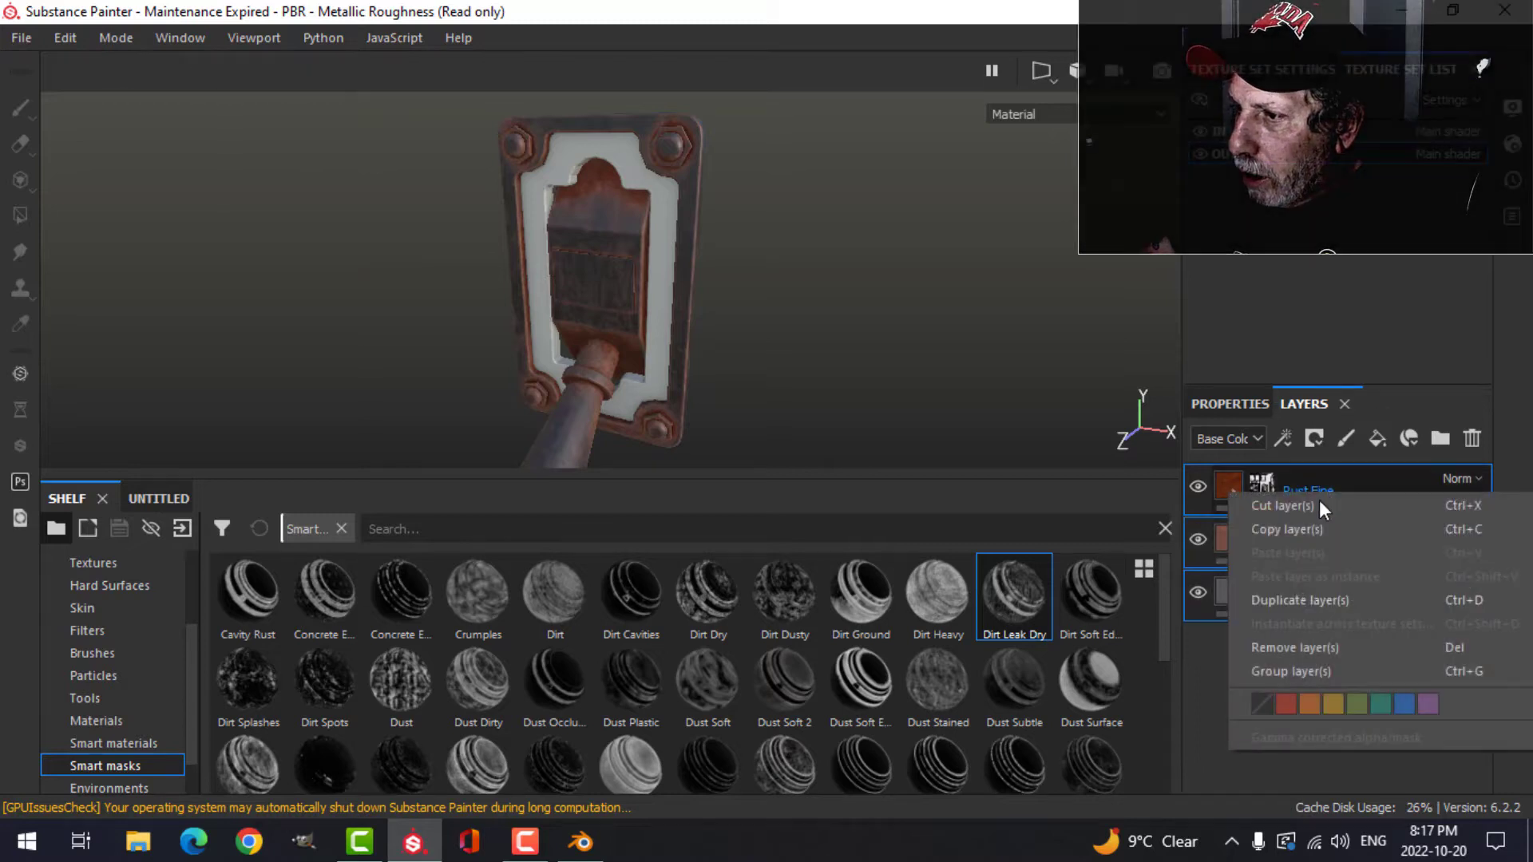
pyautogui.click(1314, 524)
# - Paste the three rust layers into the IN texture set's empty layer stack
pyautogui.click(1290, 132)
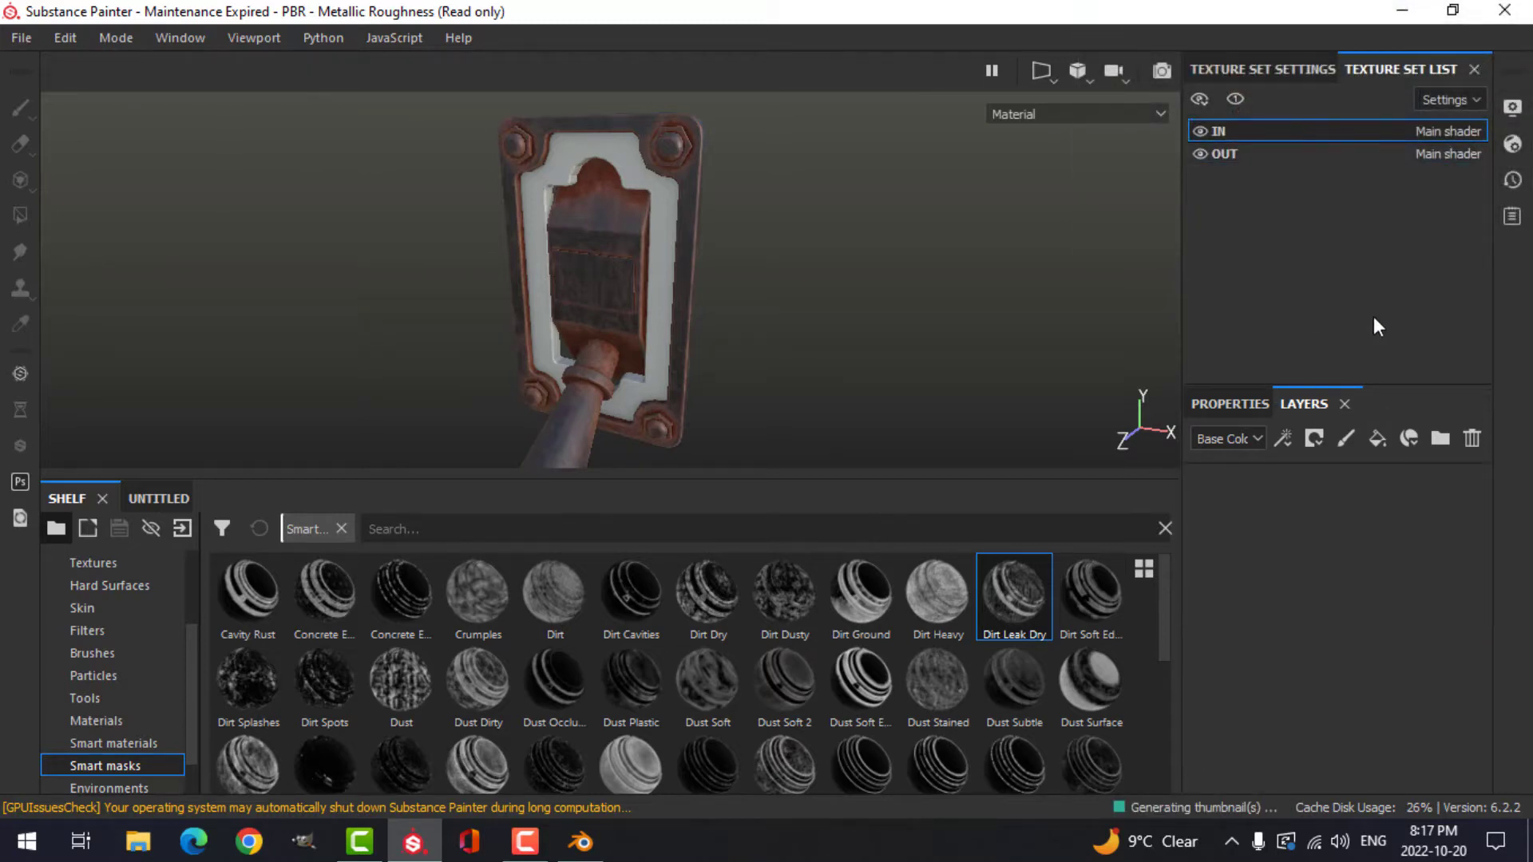
pyautogui.rightClick(1334, 525)
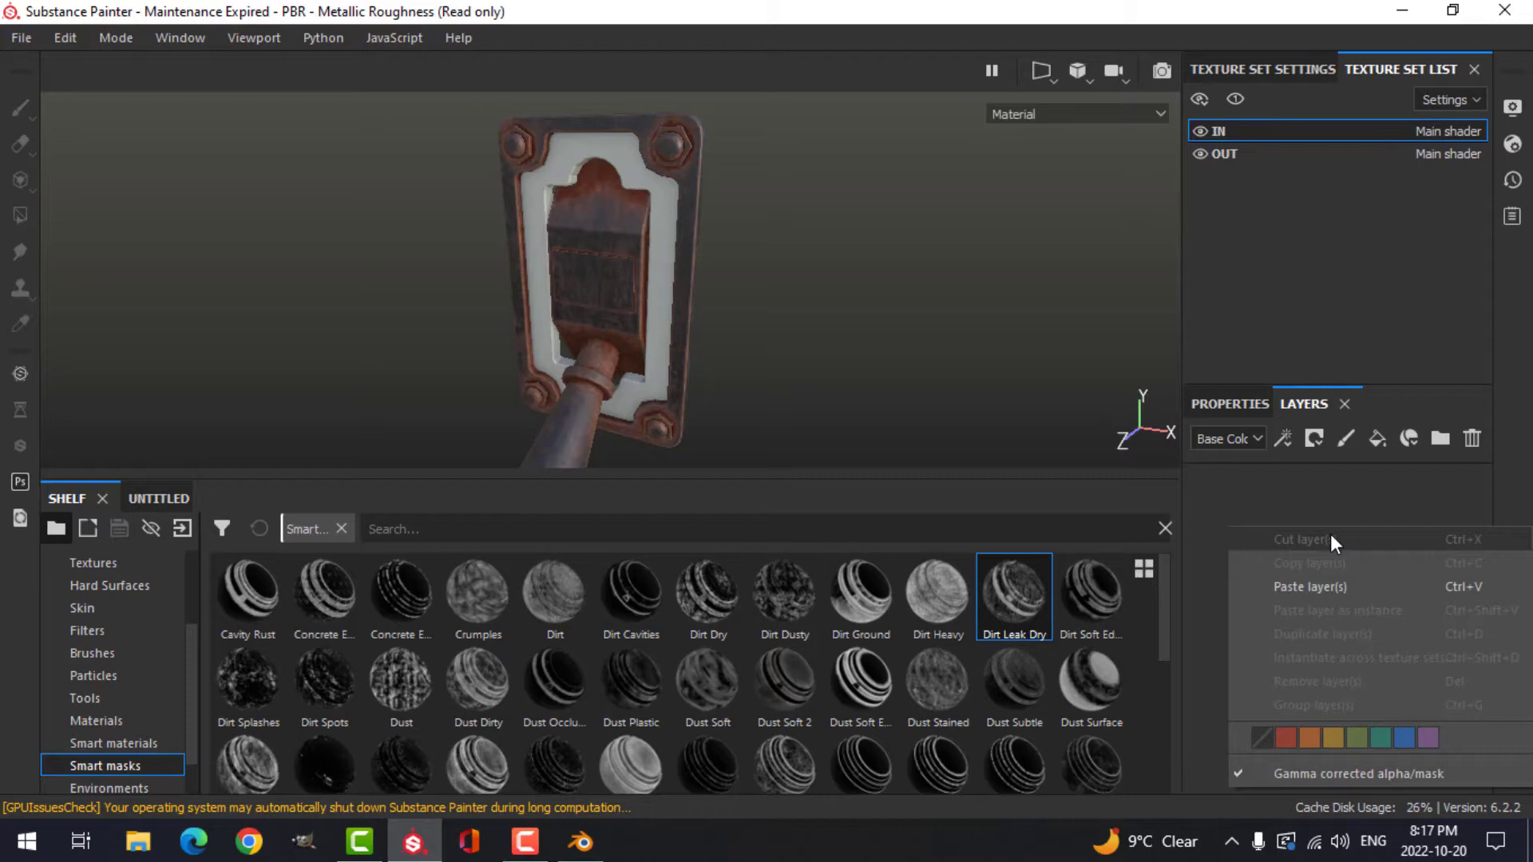
pyautogui.click(1319, 588)
pyautogui.keyDown('alt'); pyautogui.moveTo(865, 359); pyautogui.dragTo(842, 321); pyautogui.keyUp('alt')
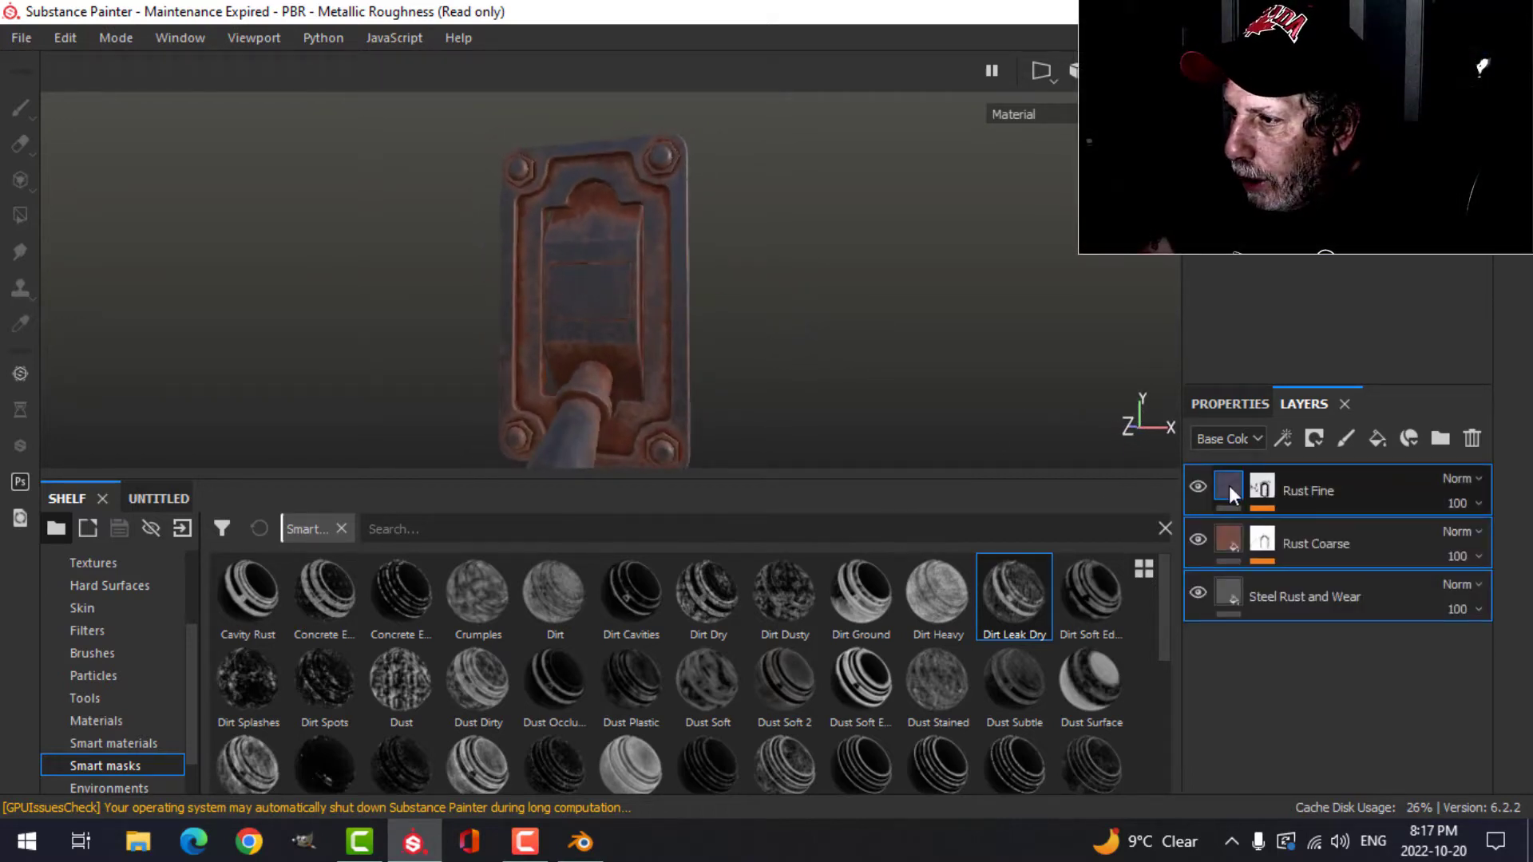
pyautogui.click(1234, 485)
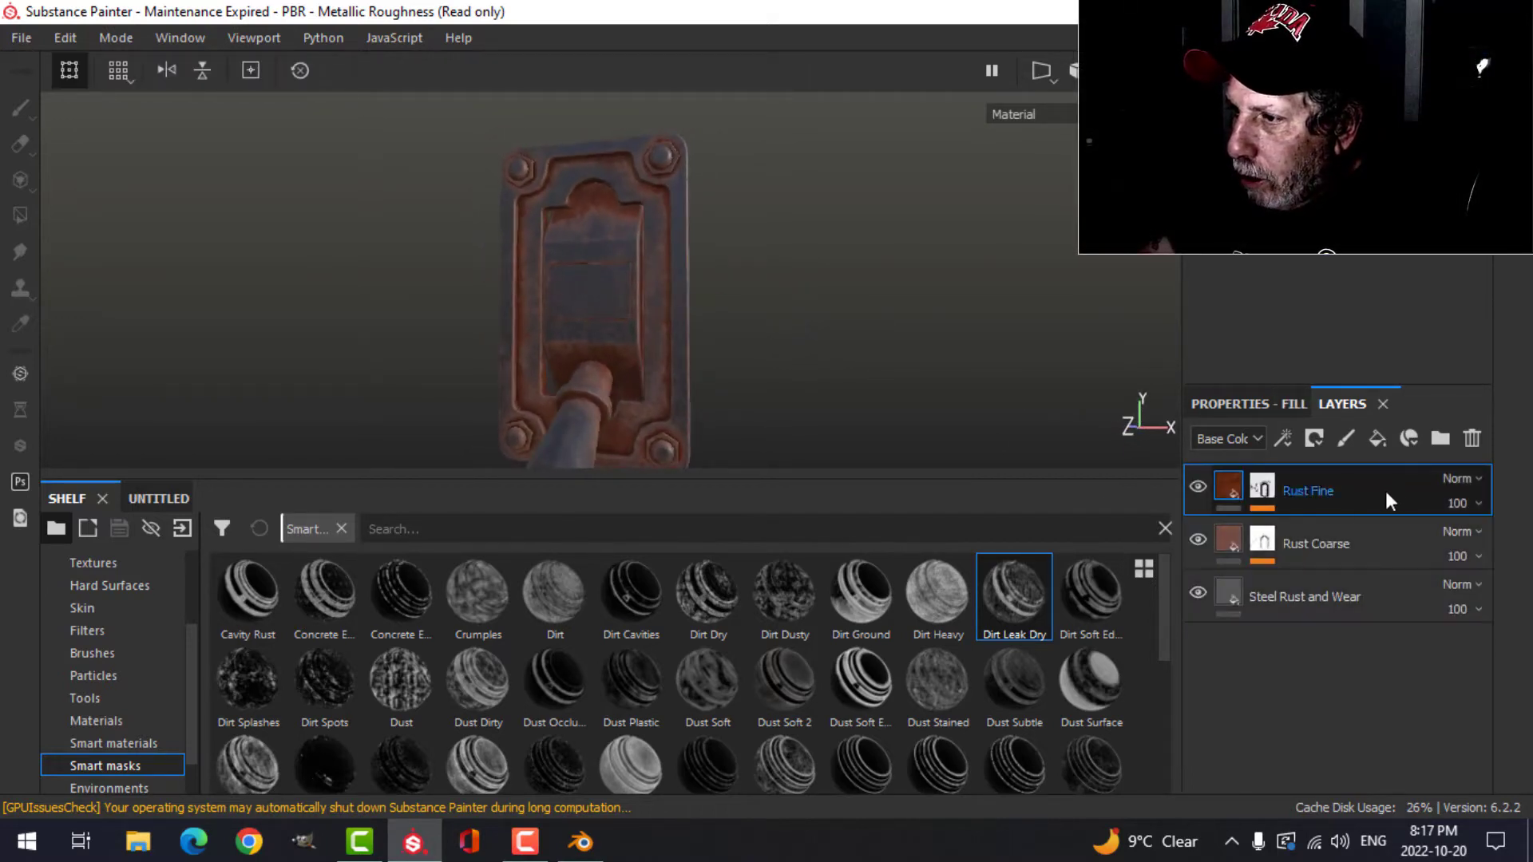
# - Add a new fill layer with only its height channel enabled
pyautogui.click(1377, 437)
pyautogui.click(1265, 404)
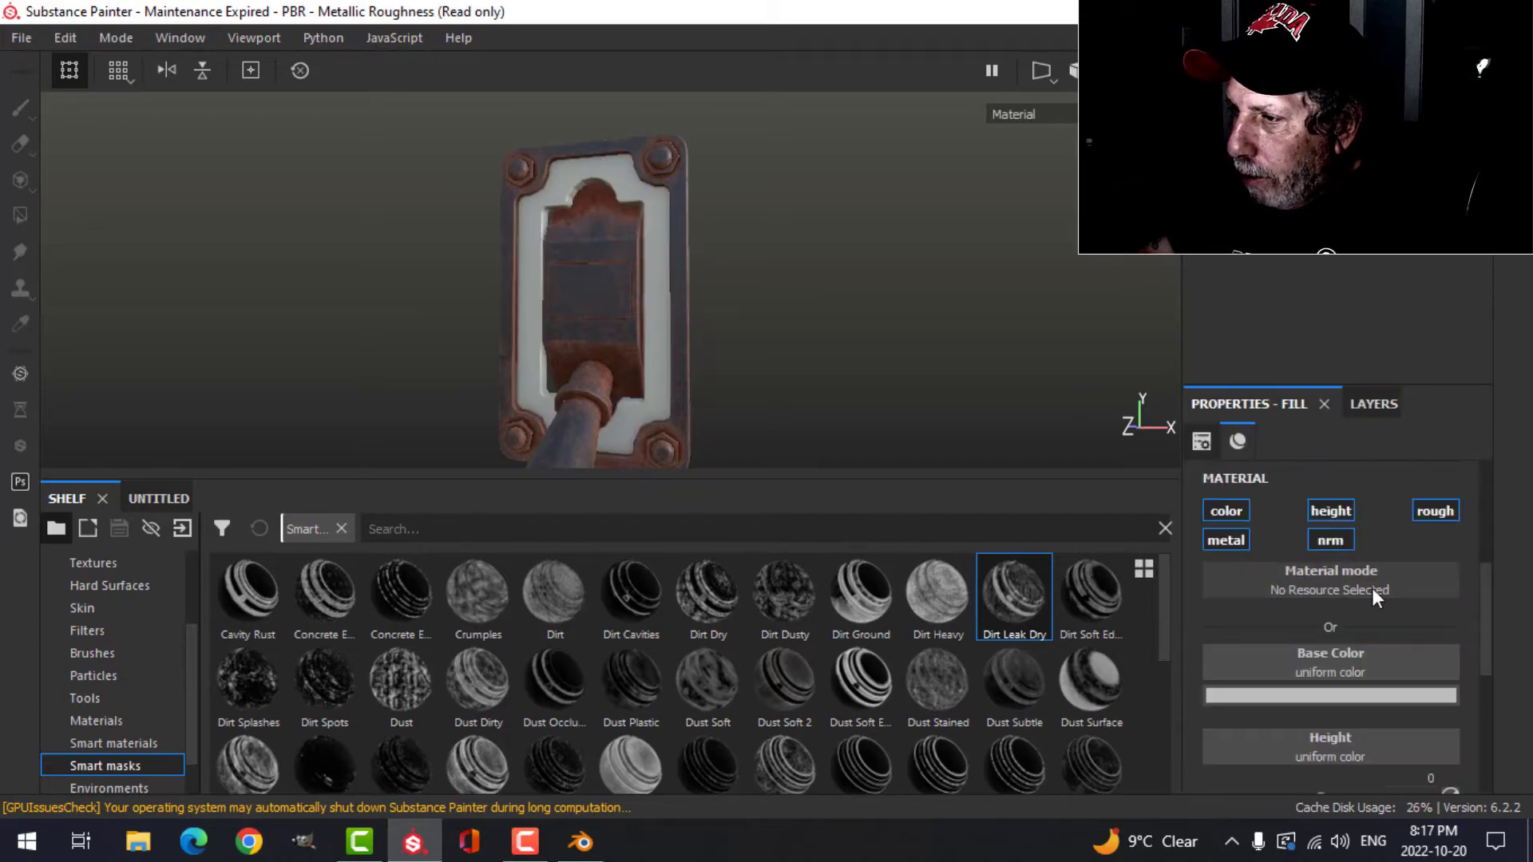
pyautogui.keyDown('alt'); pyautogui.click(1329, 512); pyautogui.keyUp('alt')
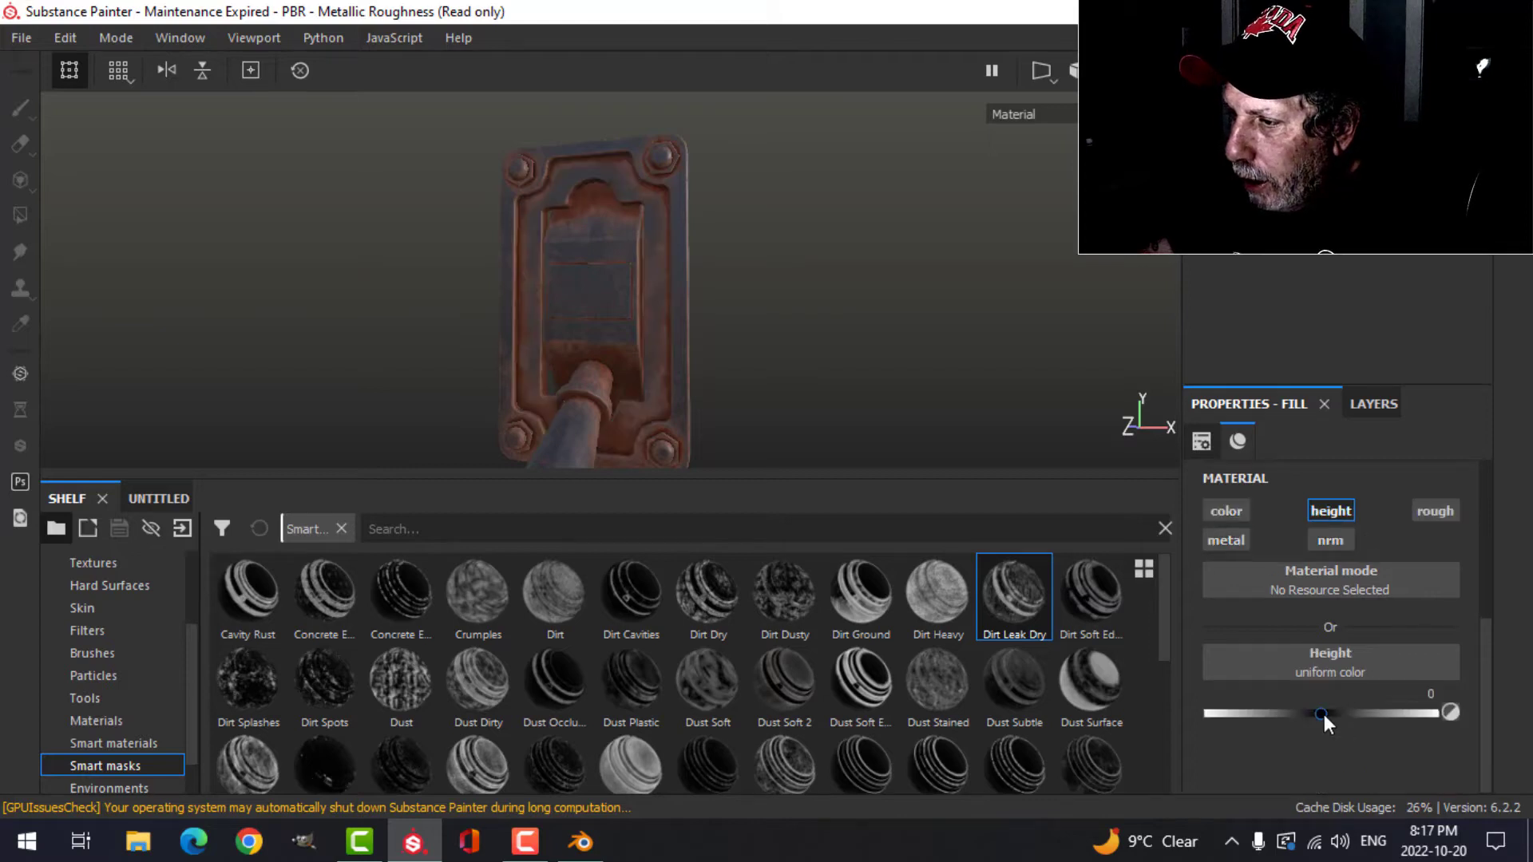
pyautogui.moveTo(1323, 716); pyautogui.dragTo(1339, 715)
pyautogui.scroll(3, 88, 637)
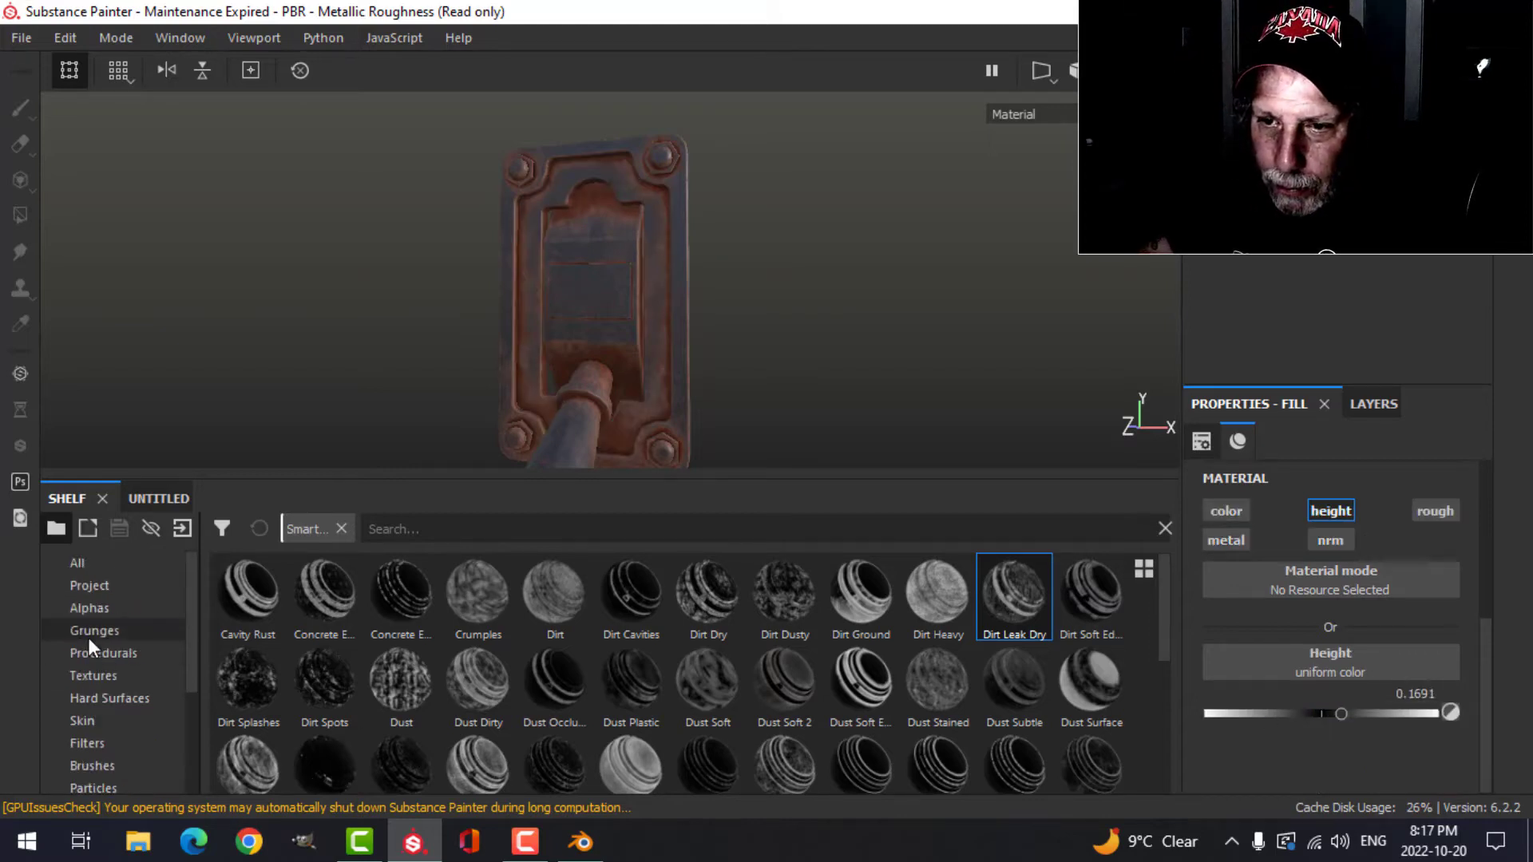
# - Drive the fill's height with the Circles procedural at UV scale 12
pyautogui.click(121, 652)
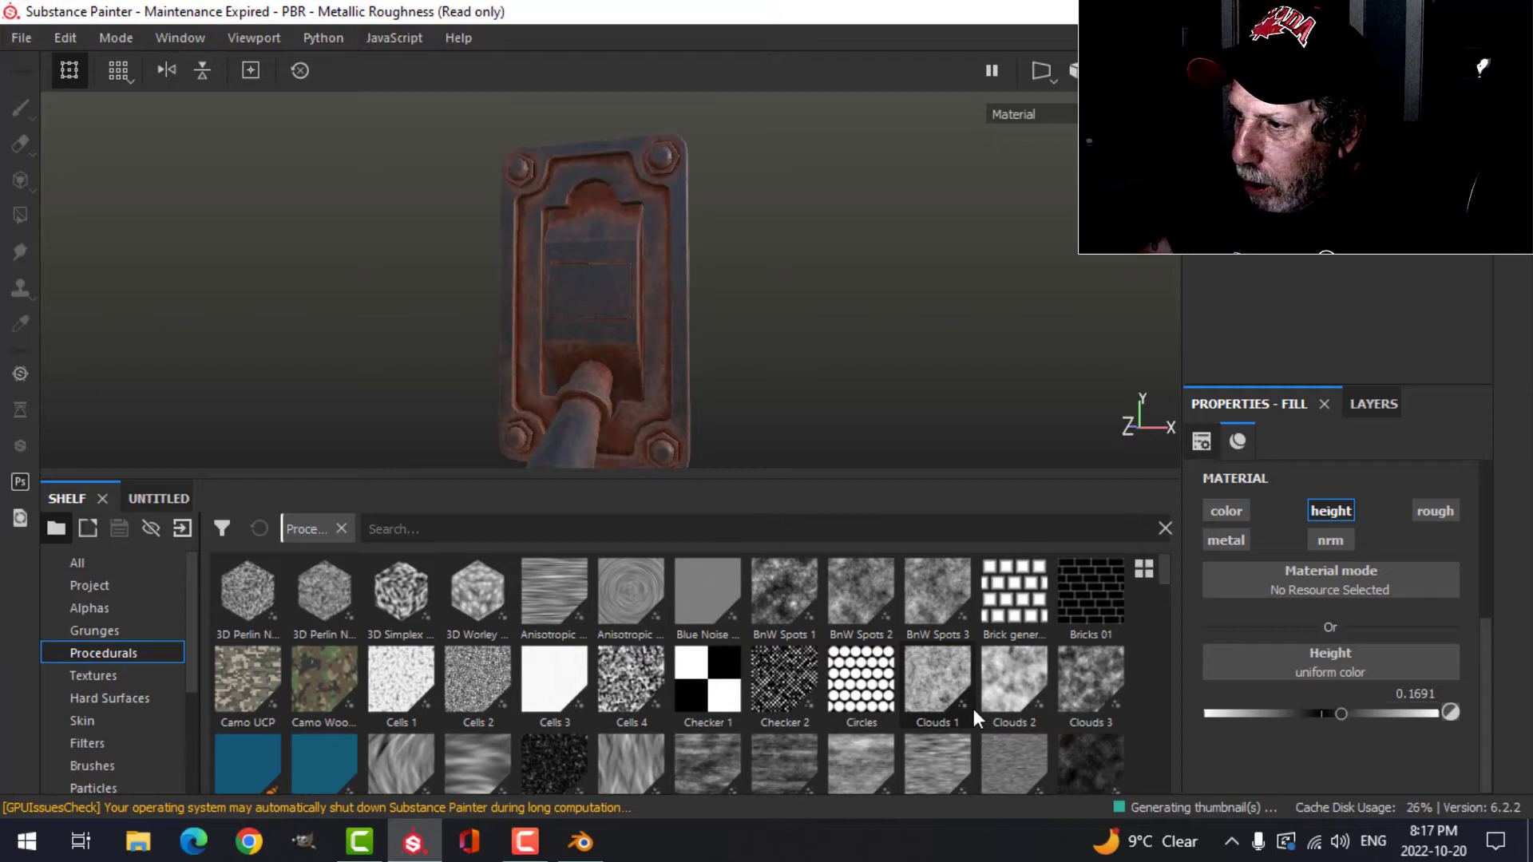
pyautogui.moveTo(862, 679); pyautogui.dragTo(1277, 662)
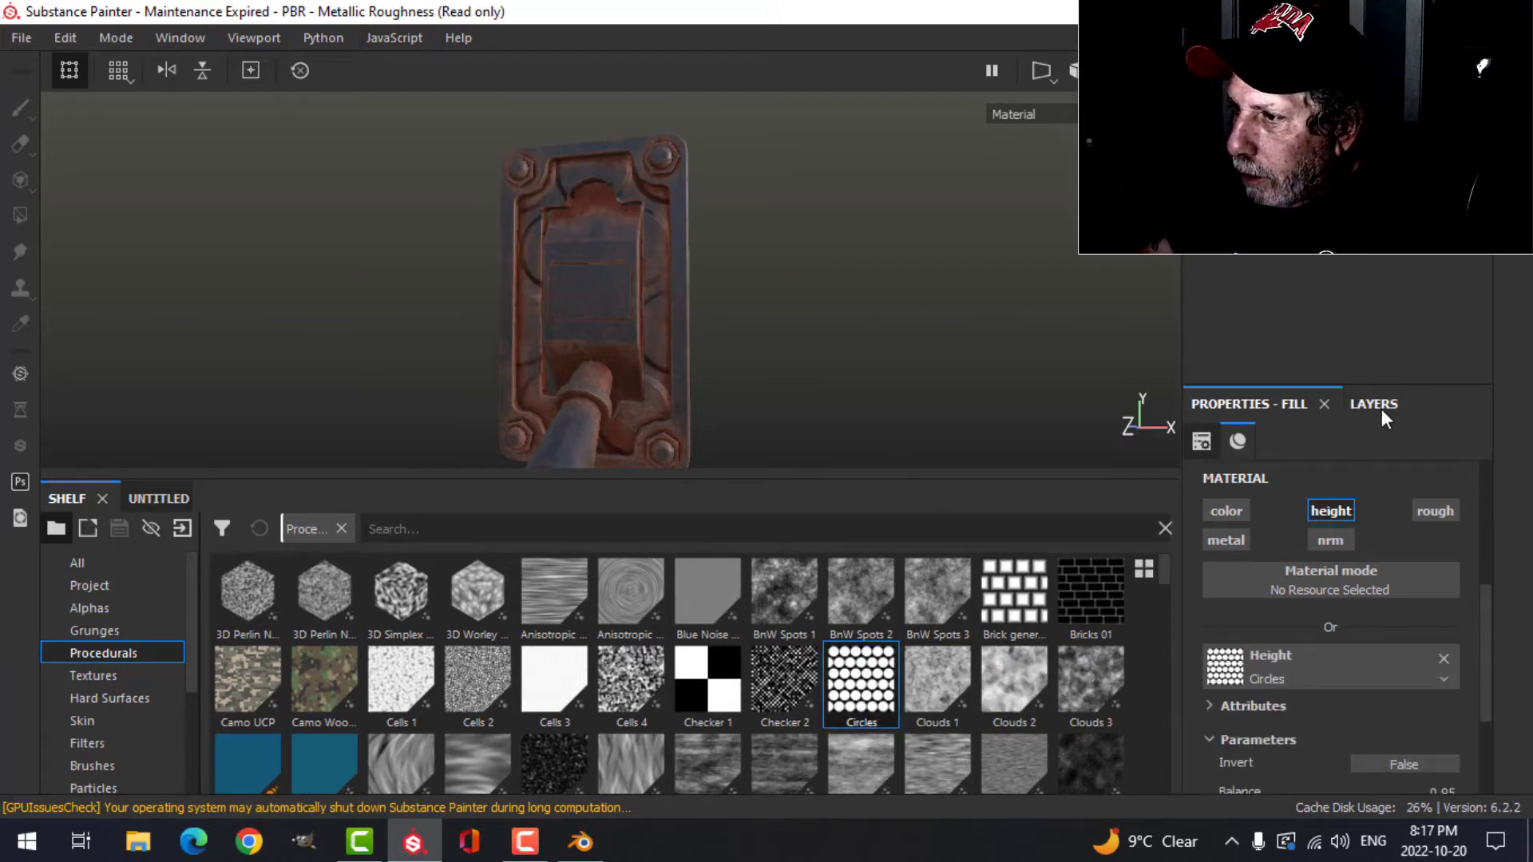
pyautogui.scroll(4, 1268, 567)
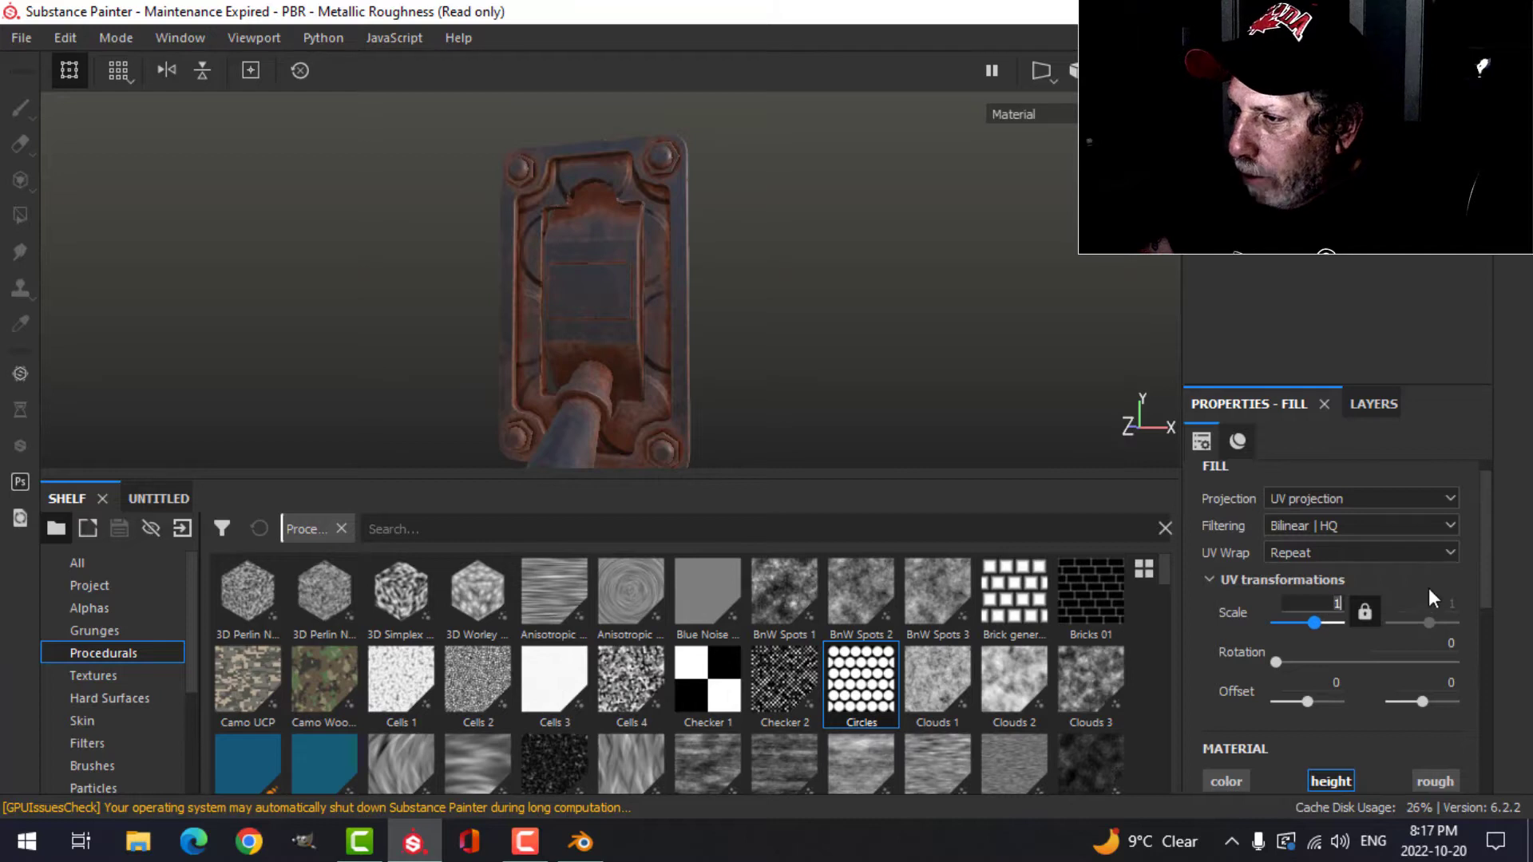
pyautogui.write('2')
pyautogui.press('Return')
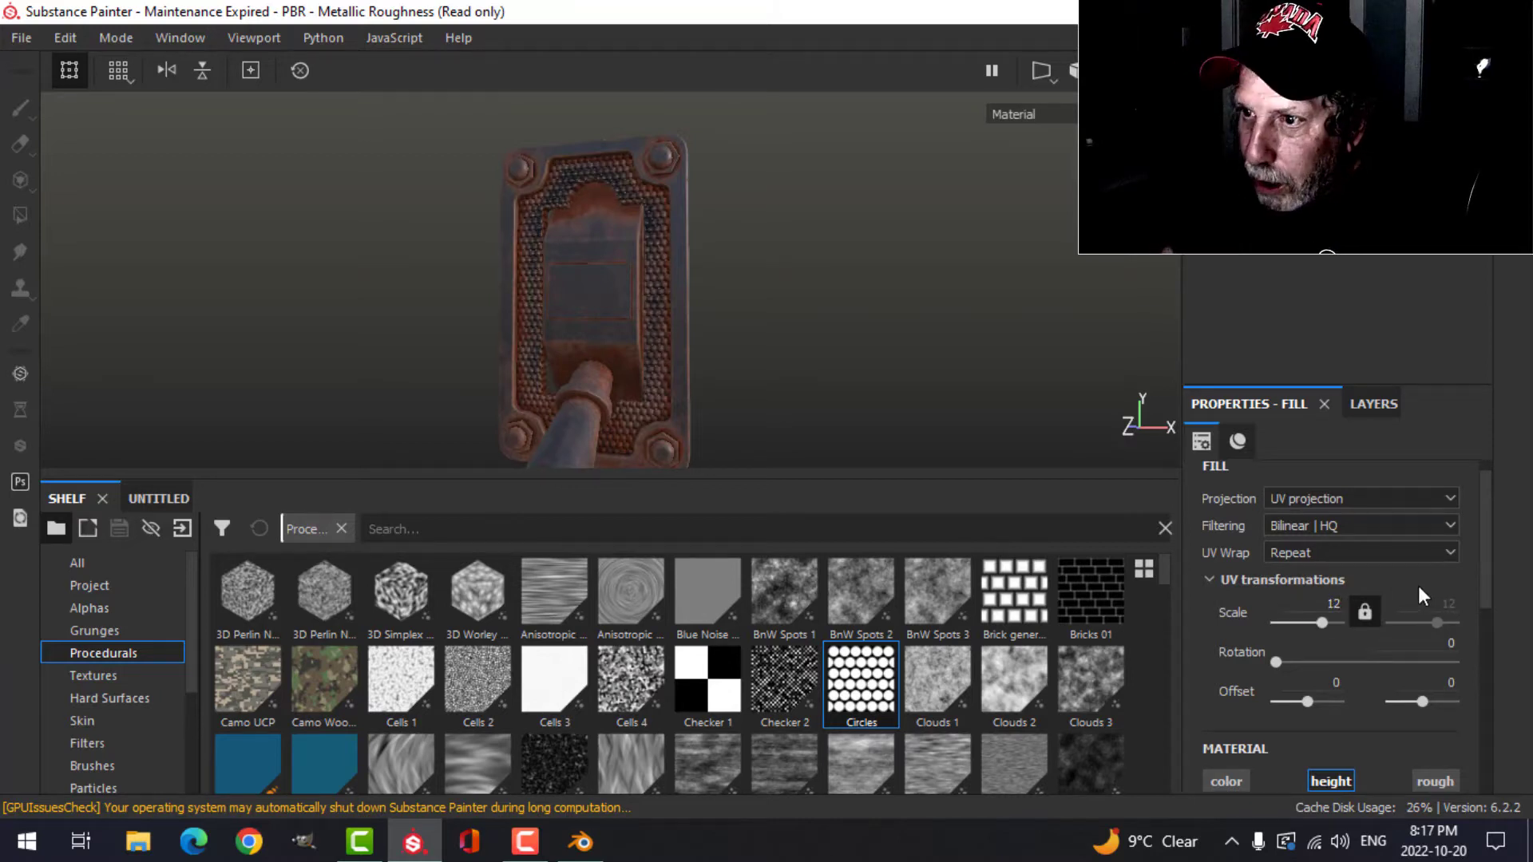
pyautogui.scroll(5, 738, 329)
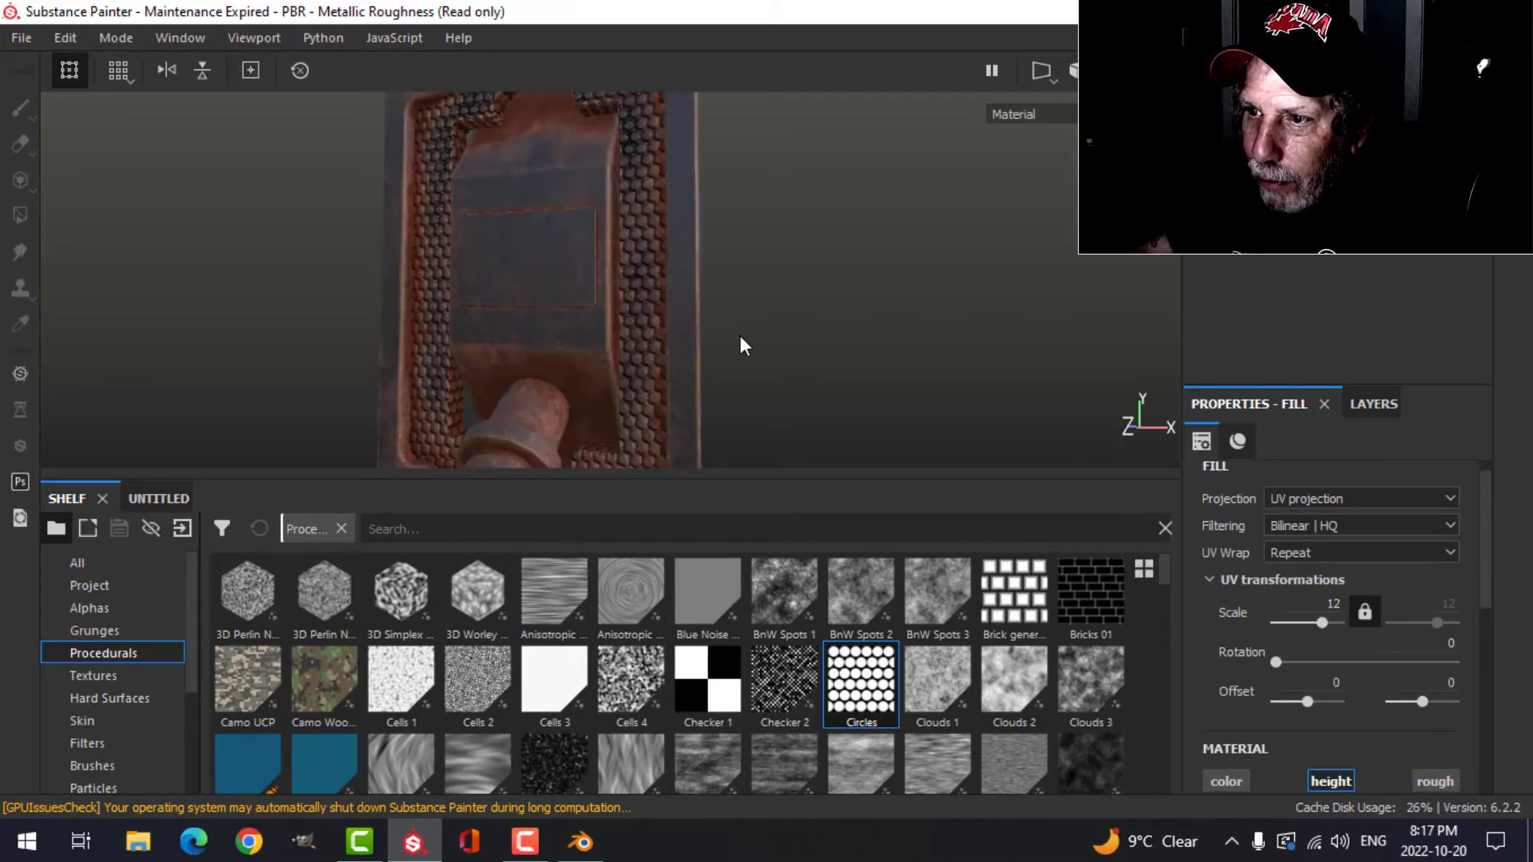
pyautogui.scroll(-2, 726, 329)
pyautogui.keyDown('shift'); pyautogui.moveTo(746, 279); pyautogui.dragTo(748, 273, button='right'); pyautogui.keyUp('shift')
pyautogui.moveTo(748, 274)
pyautogui.keyDown('alt'); pyautogui.mouseDown()
pyautogui.moveTo(716, 291)
pyautogui.moveTo(736, 323)
pyautogui.moveTo(726, 298)
pyautogui.moveTo(745, 263)
pyautogui.moveTo(746, 301)
pyautogui.mouseUp(); pyautogui.keyUp('alt')
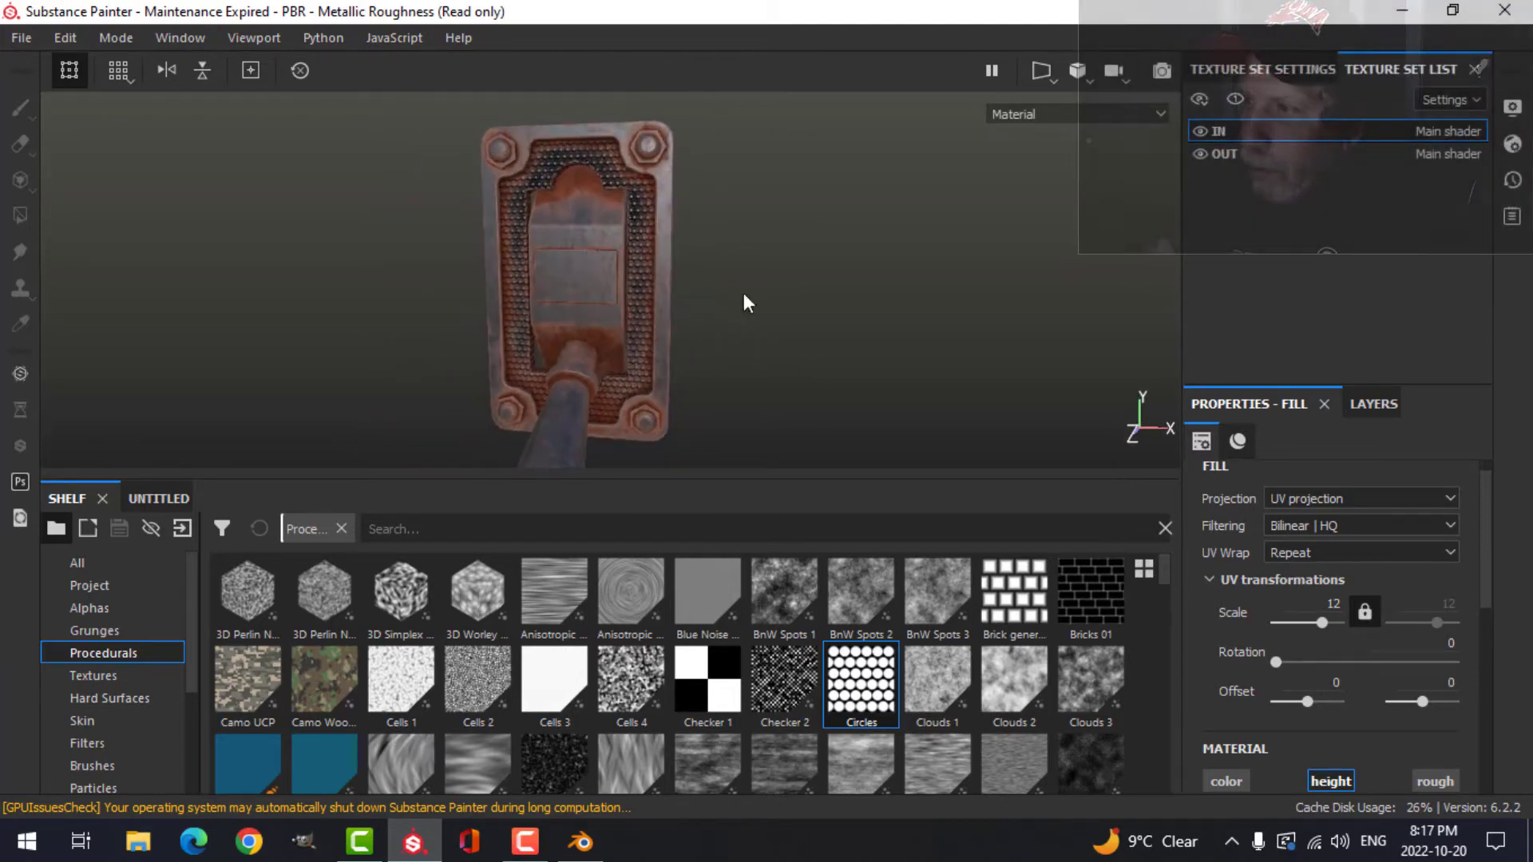
# - Add a new paint layer on the OUT texture set
pyautogui.click(1242, 155)
pyautogui.click(1374, 402)
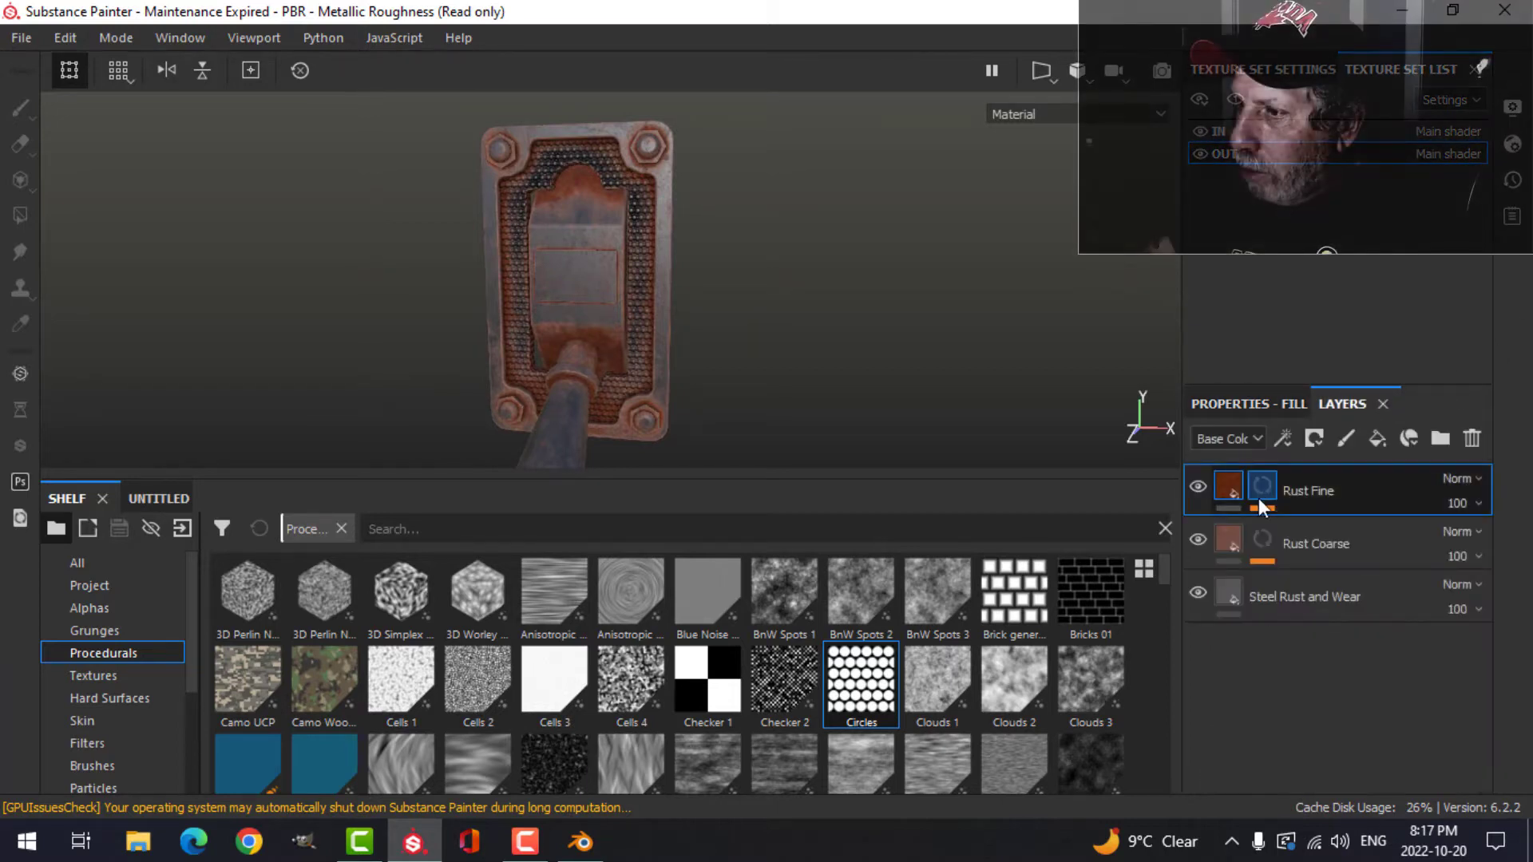
pyautogui.click(1346, 438)
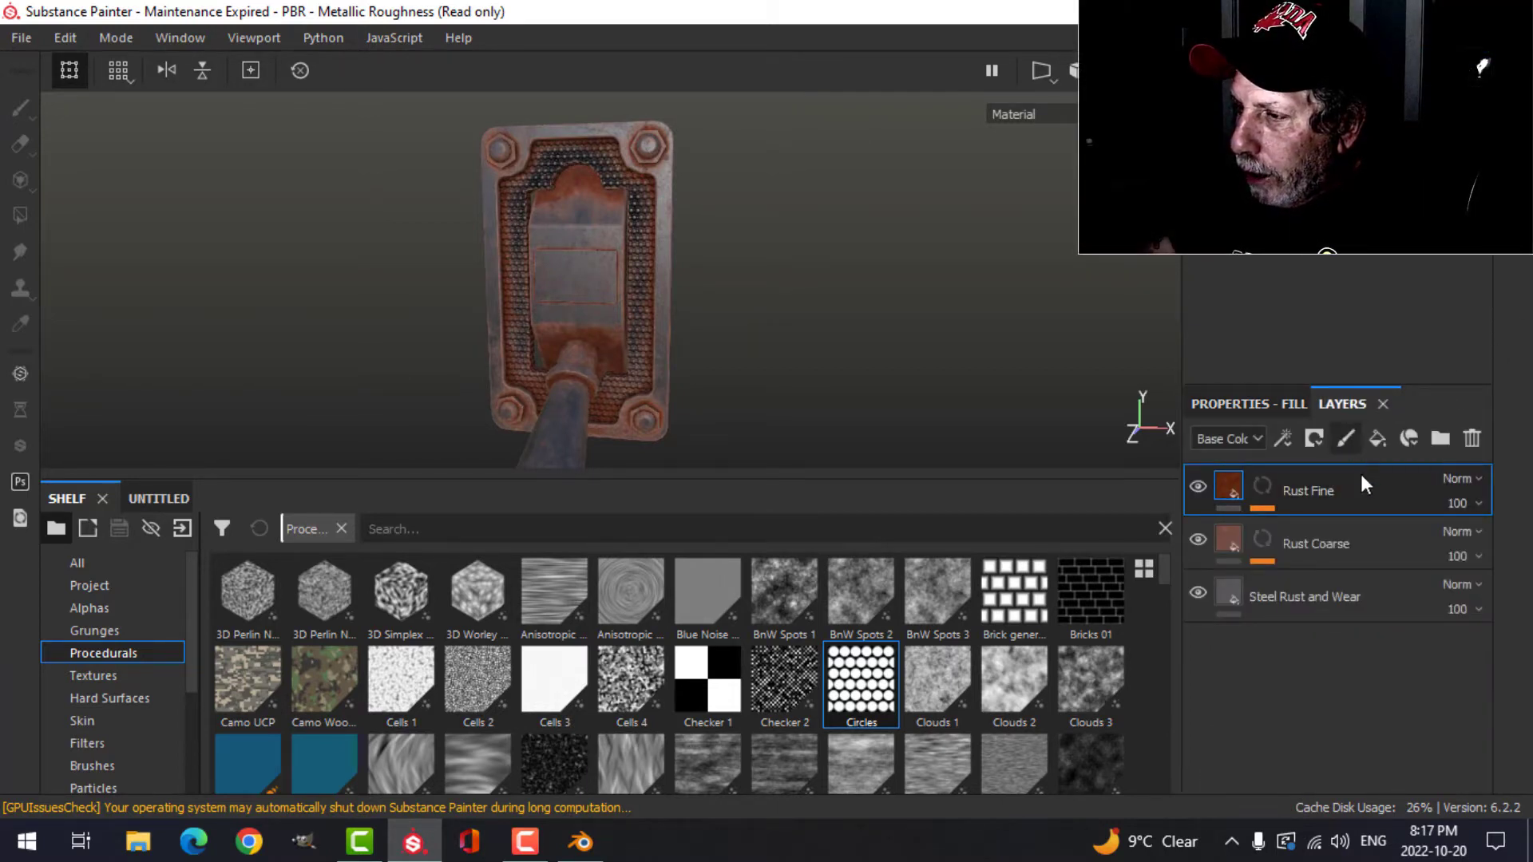
pyautogui.click(1268, 400)
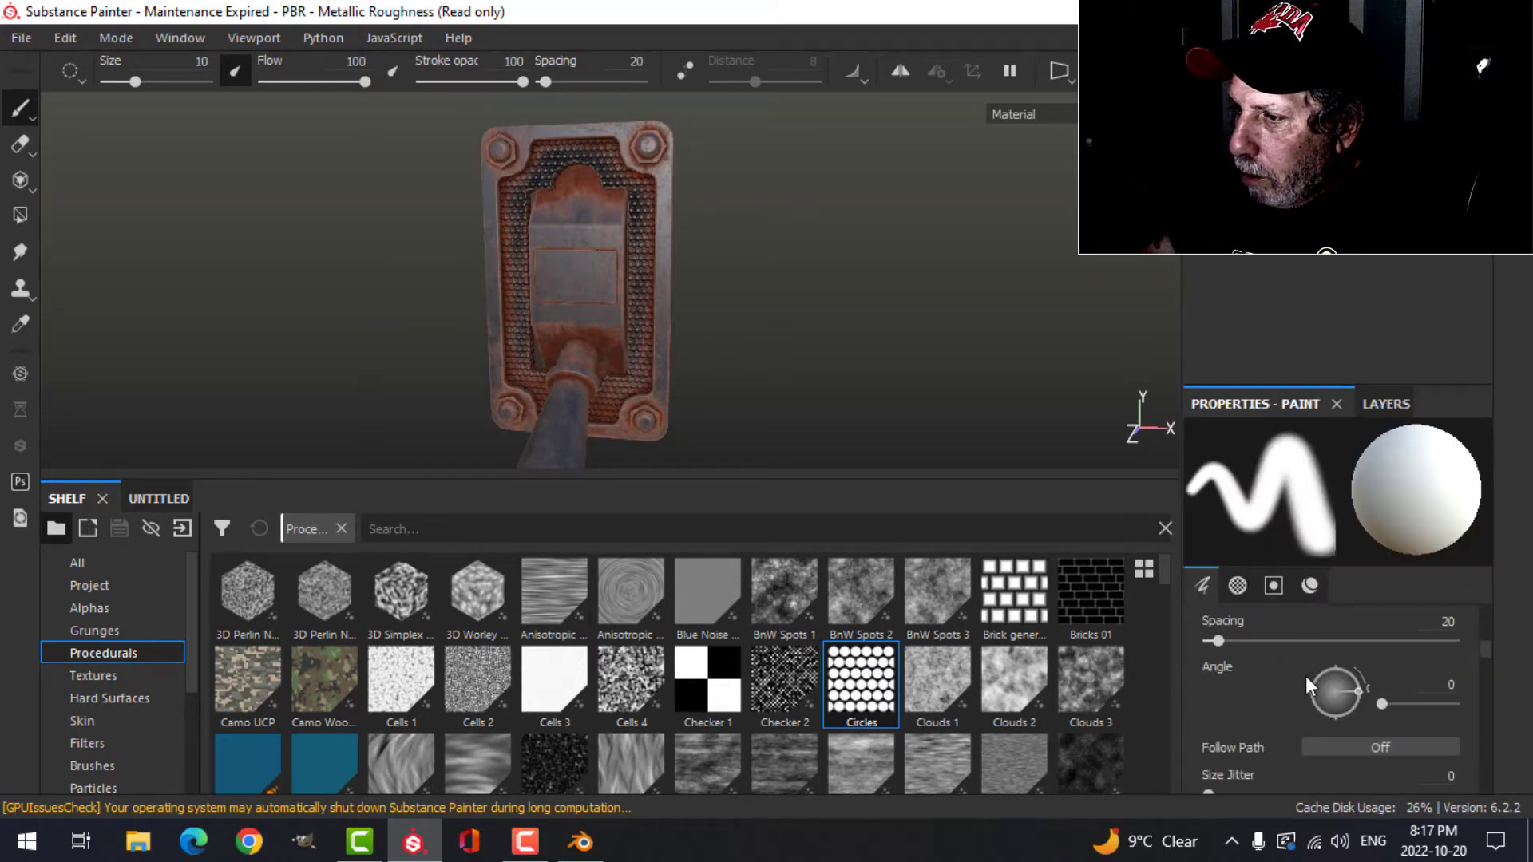
# - Limit the paint layer to color and height channels, with height at -0.2367
pyautogui.scroll(-10, 1305, 675)
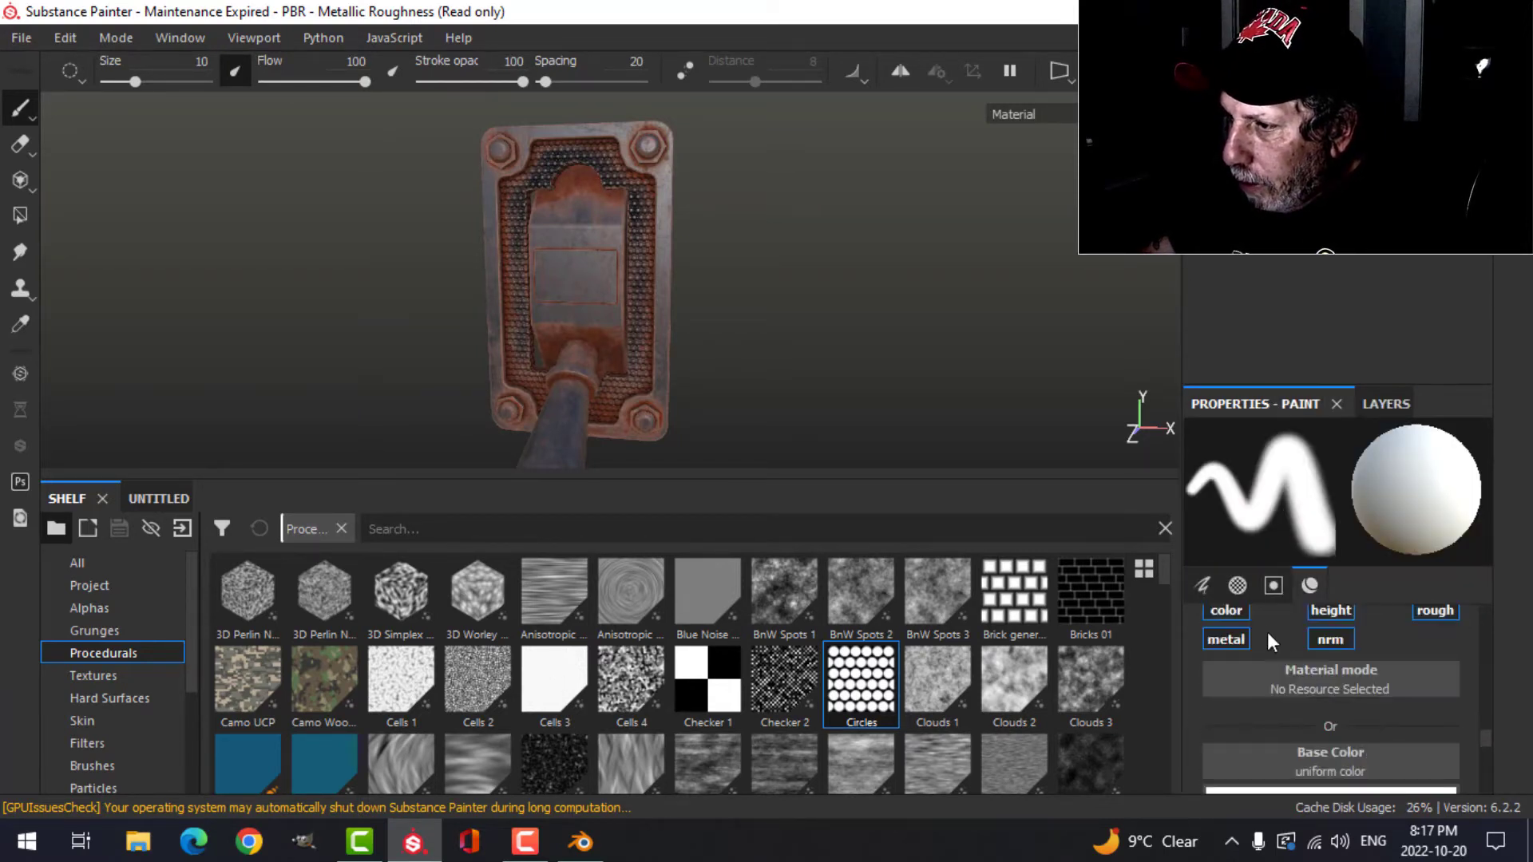
pyautogui.click(1235, 615)
pyautogui.click(1332, 611)
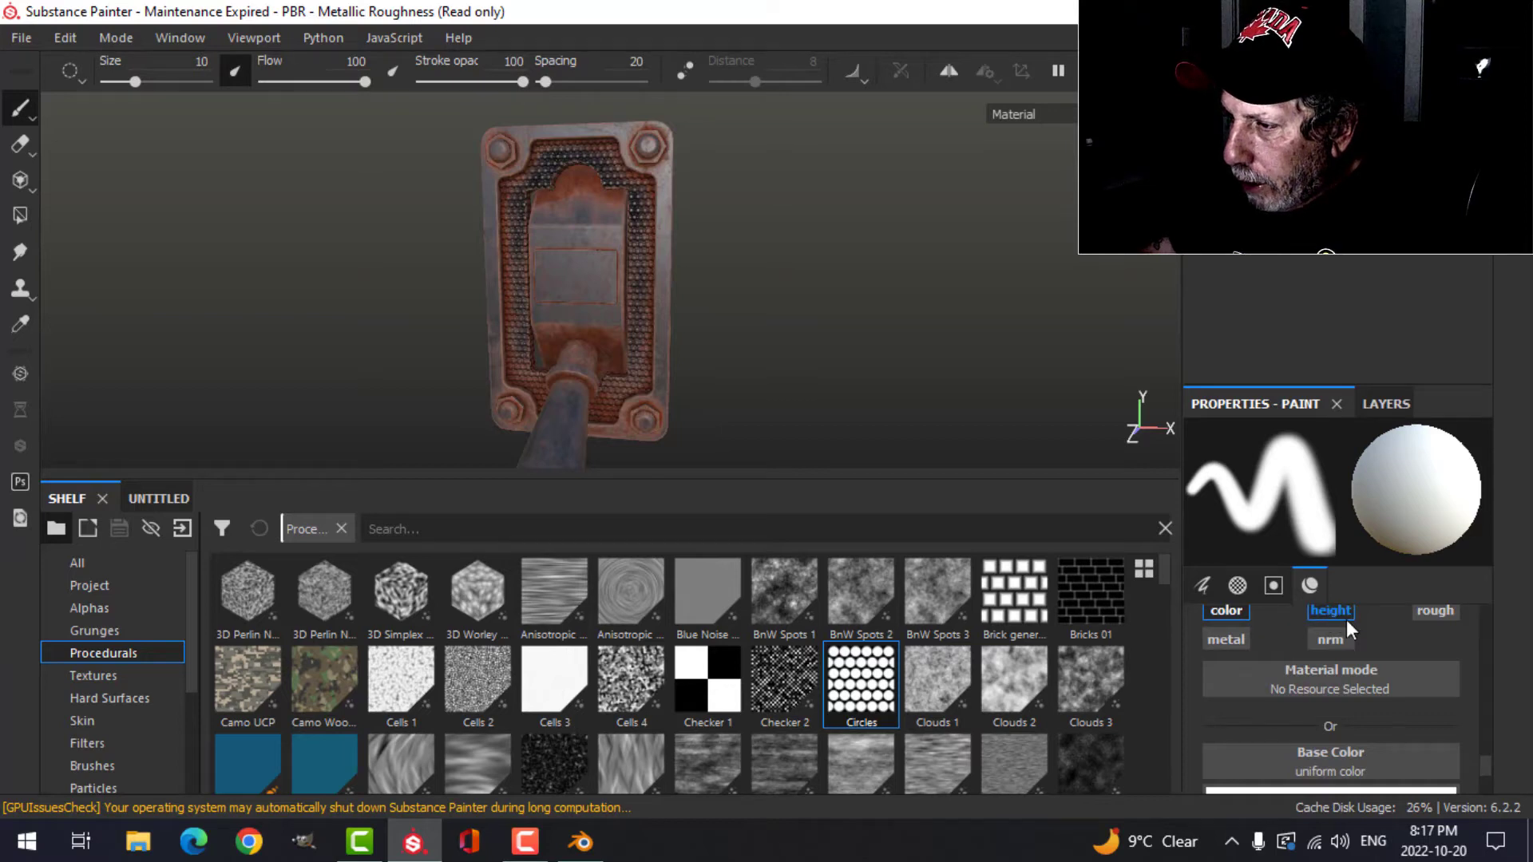
pyautogui.scroll(-2, 1348, 750)
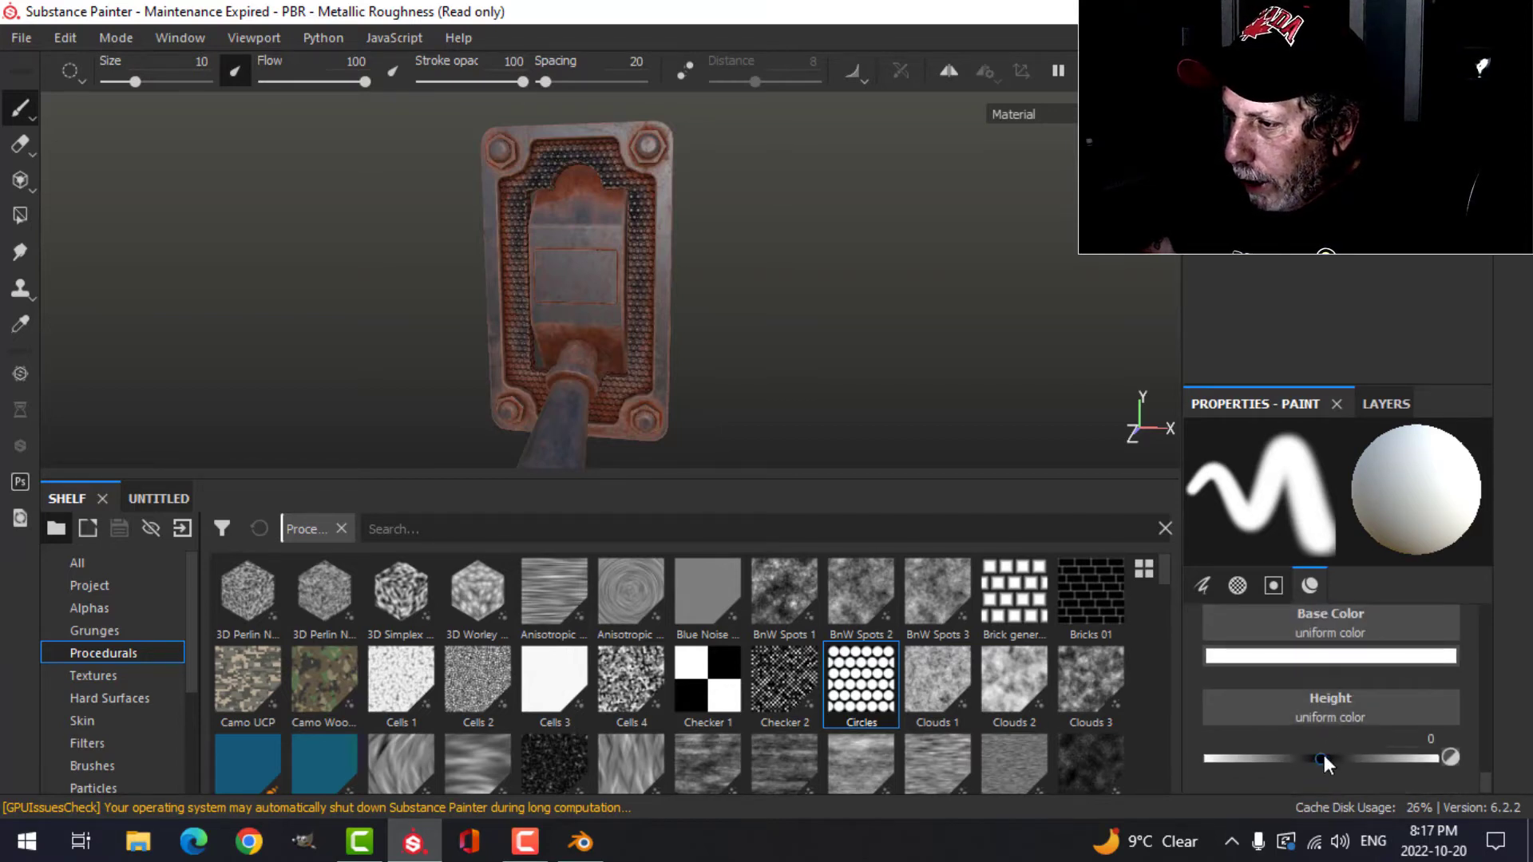
pyautogui.moveTo(1319, 759); pyautogui.dragTo(1293, 755)
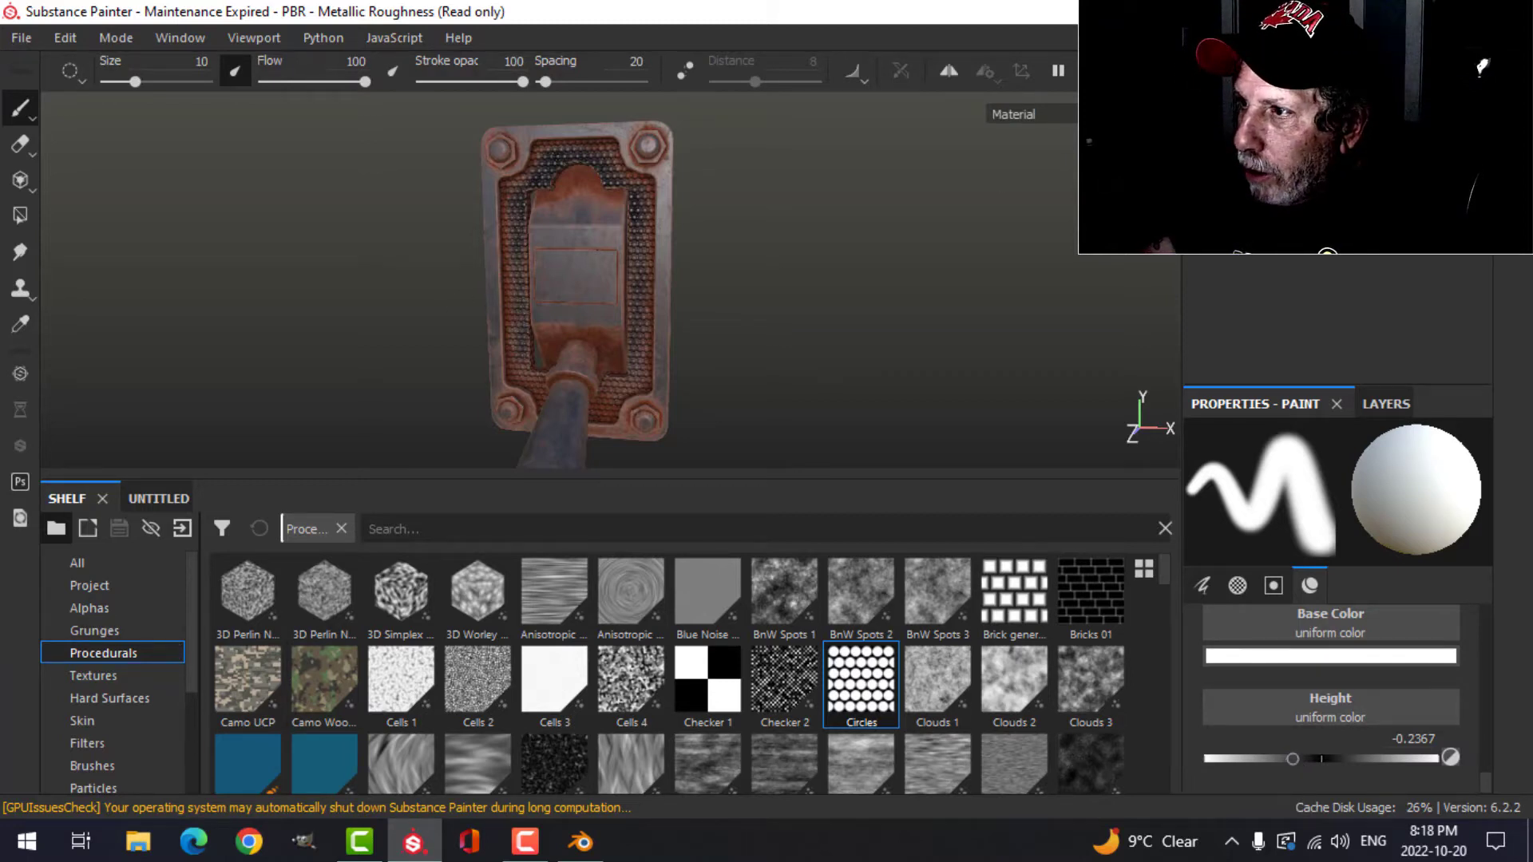
# - Frame the plate straight-on and browse the Alphas shelf
pyautogui.keyDown('alt'); pyautogui.moveTo(910, 264); pyautogui.dragTo(787, 280); pyautogui.keyUp('alt')
pyautogui.keyDown('alt'); pyautogui.moveTo(763, 328); pyautogui.dragTo(815, 293, button='middle'); pyautogui.keyUp('alt')
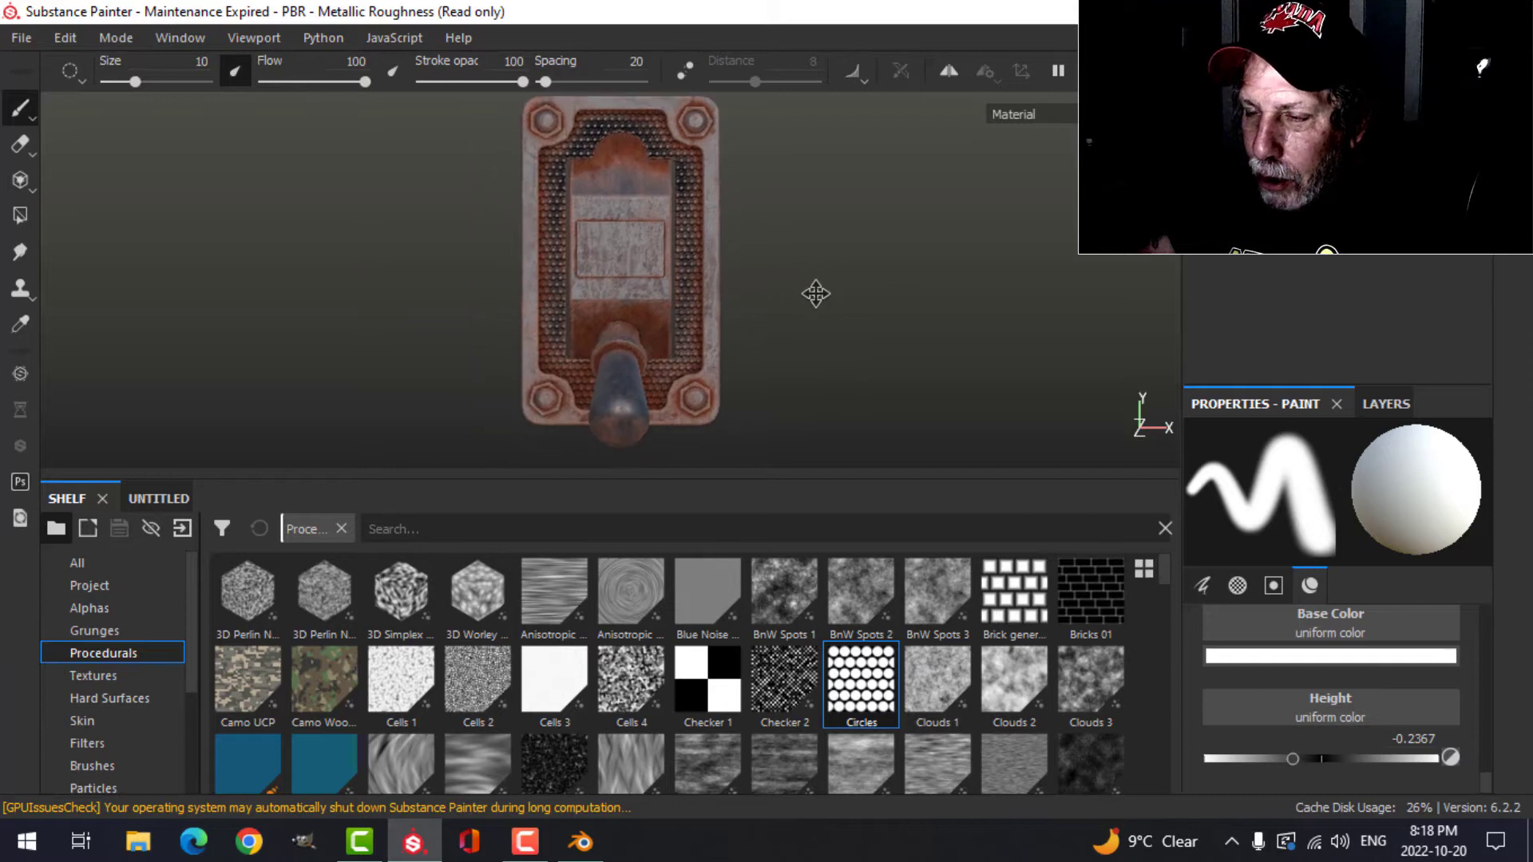
pyautogui.click(117, 608)
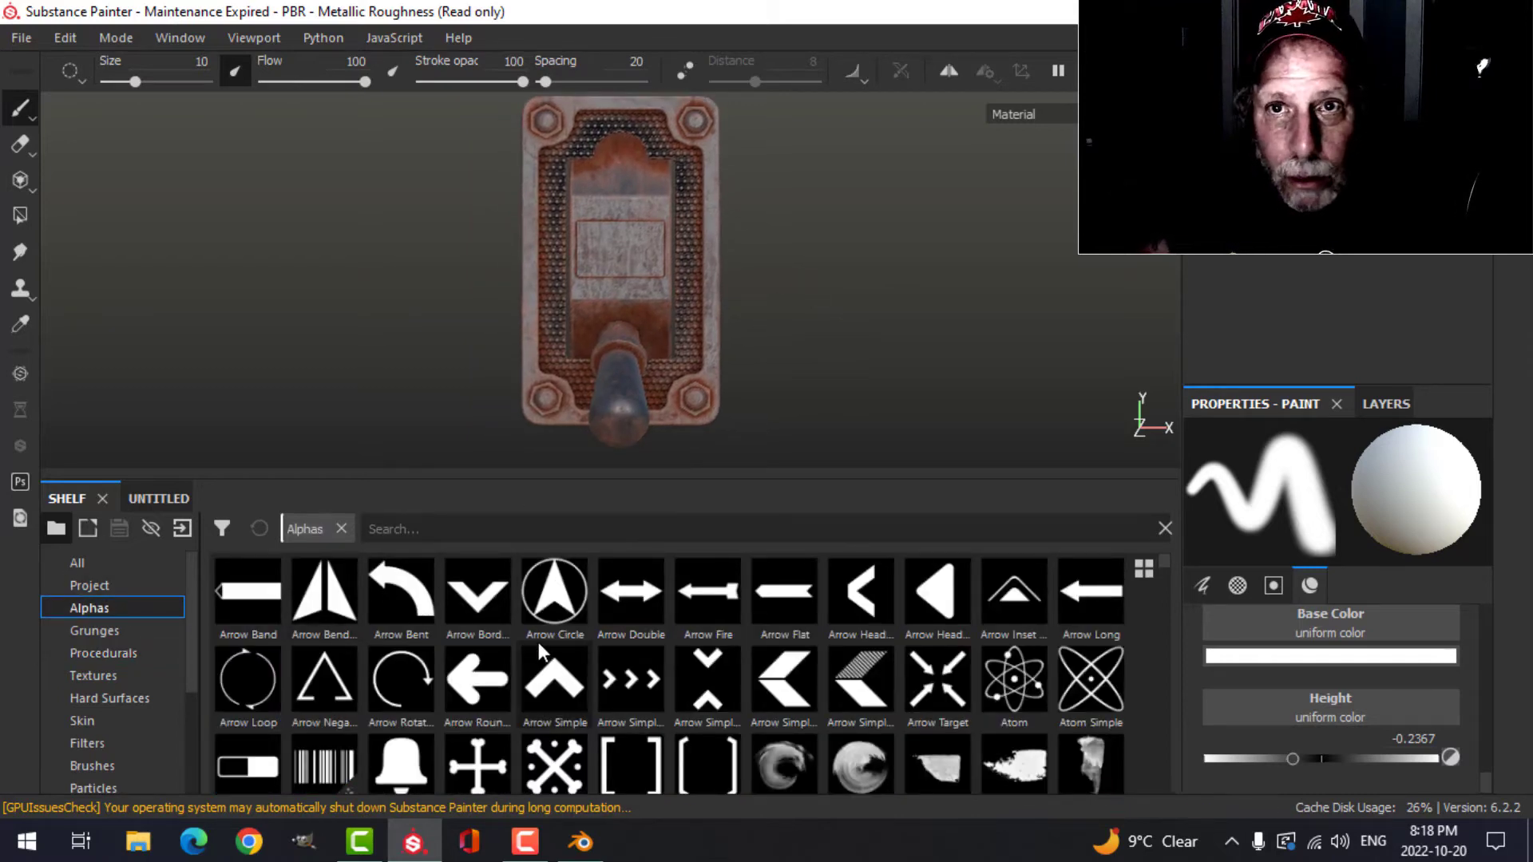
pyautogui.scroll(-5, 591, 687)
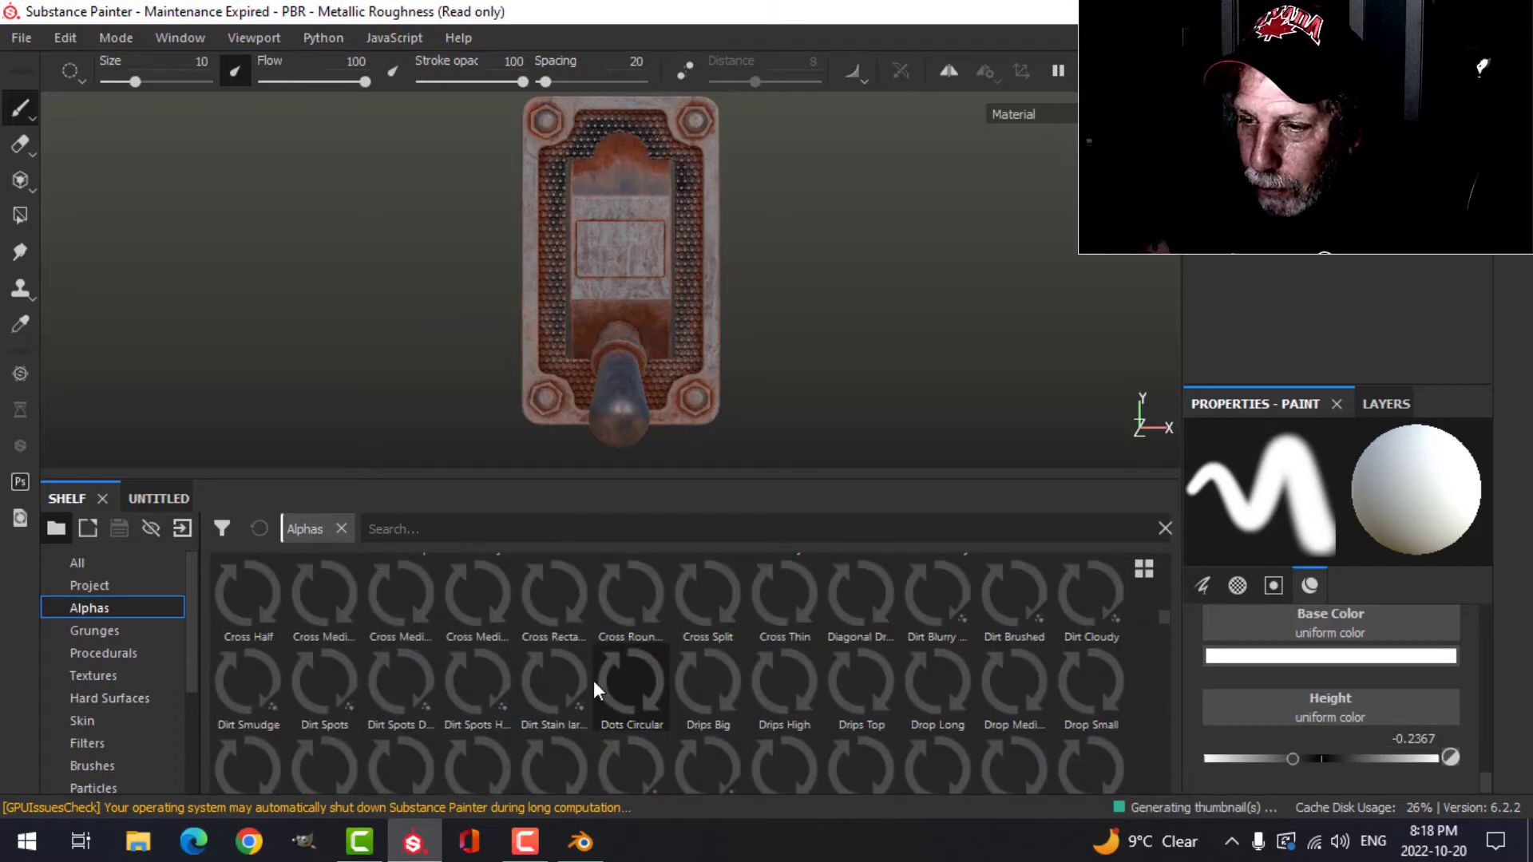
pyautogui.scroll(5, 592, 680)
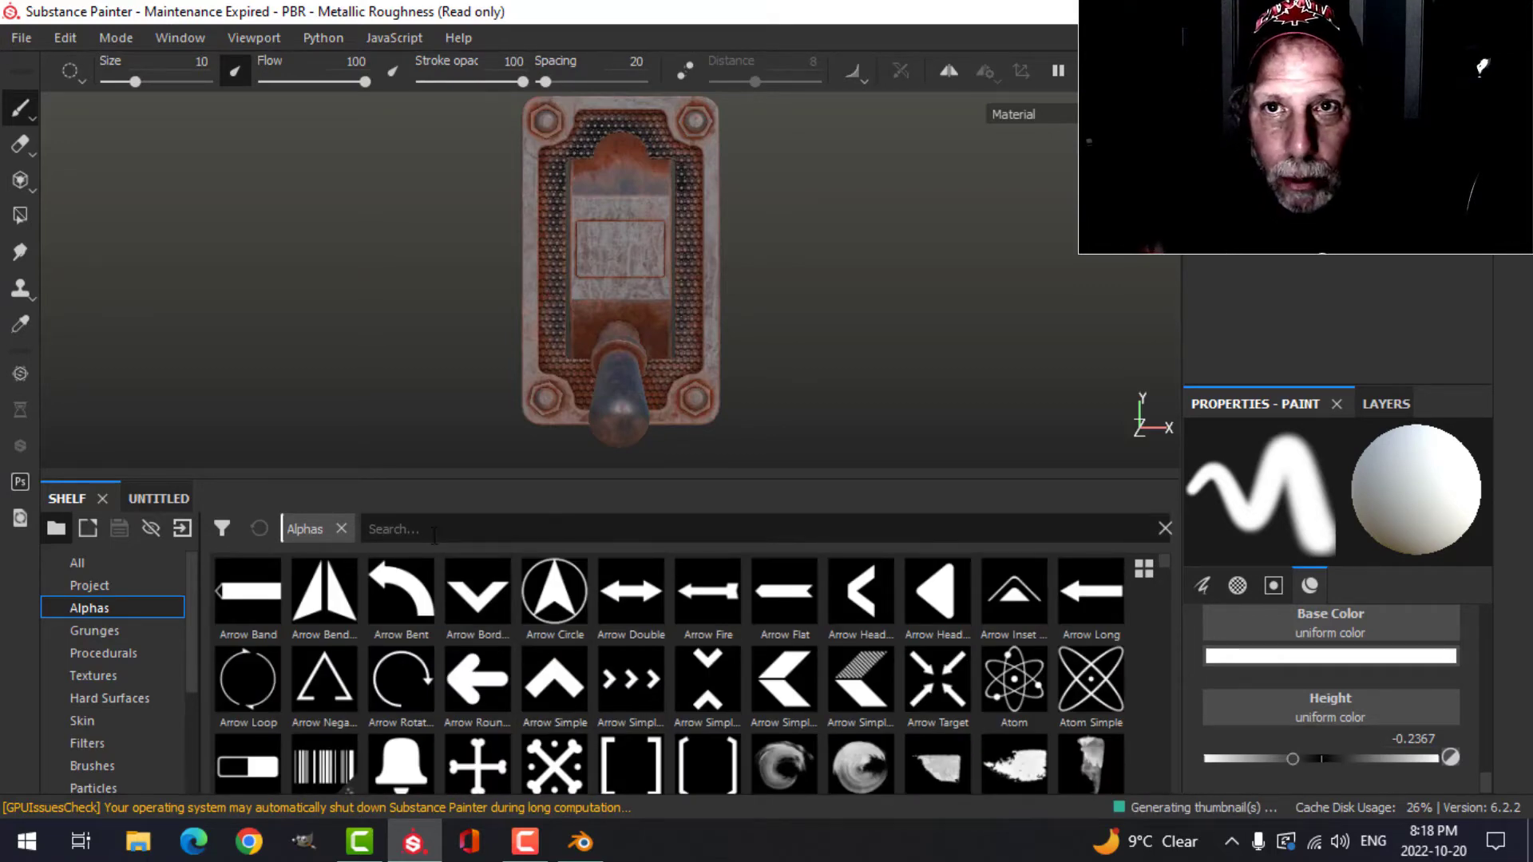
# - Load OFF.png into the Import resources list
pyautogui.click(180, 534)
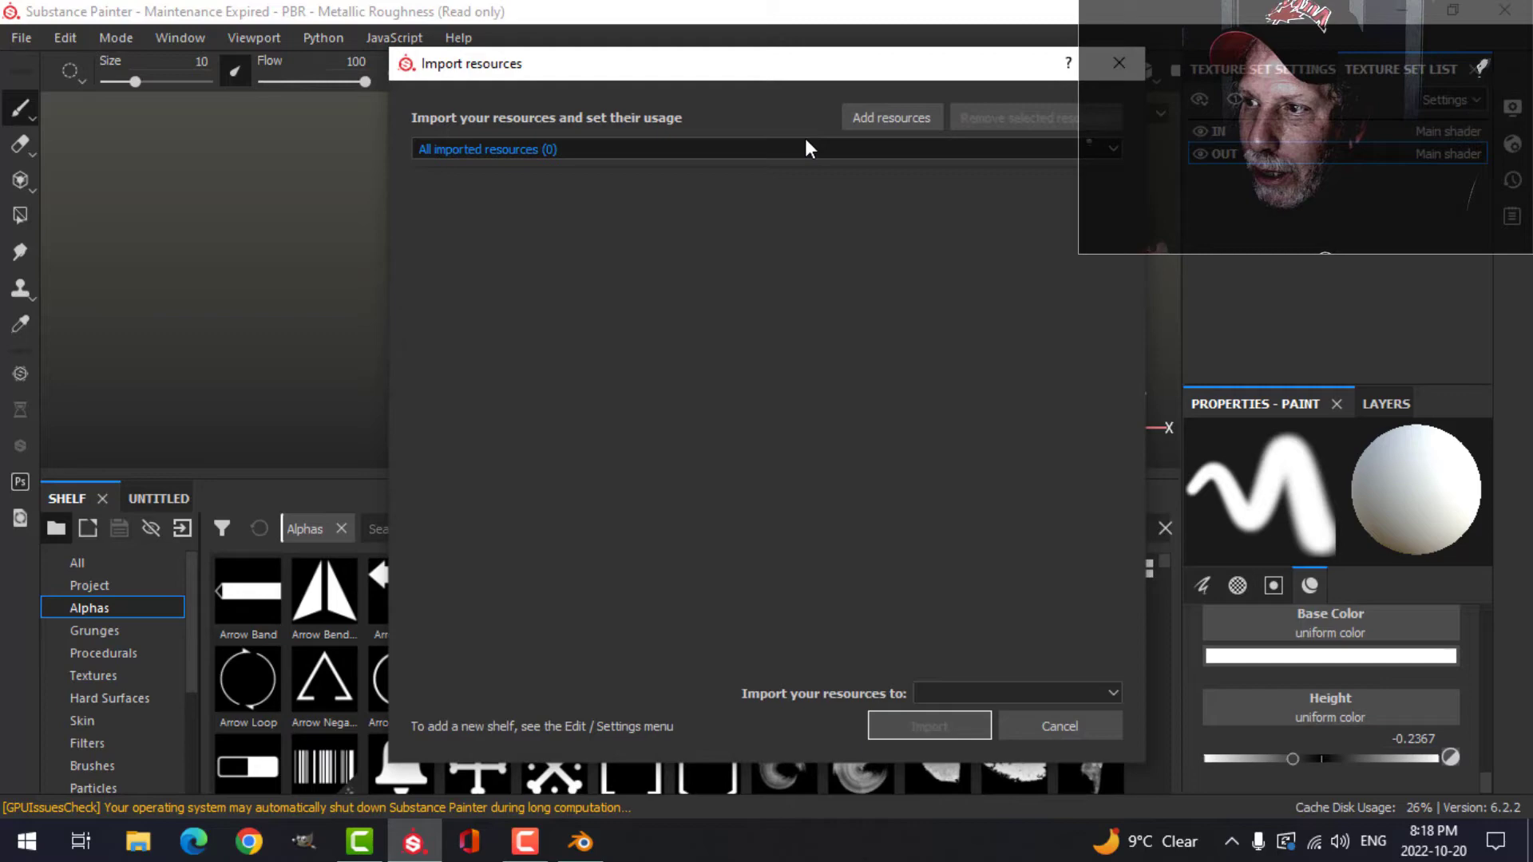
pyautogui.click(854, 114)
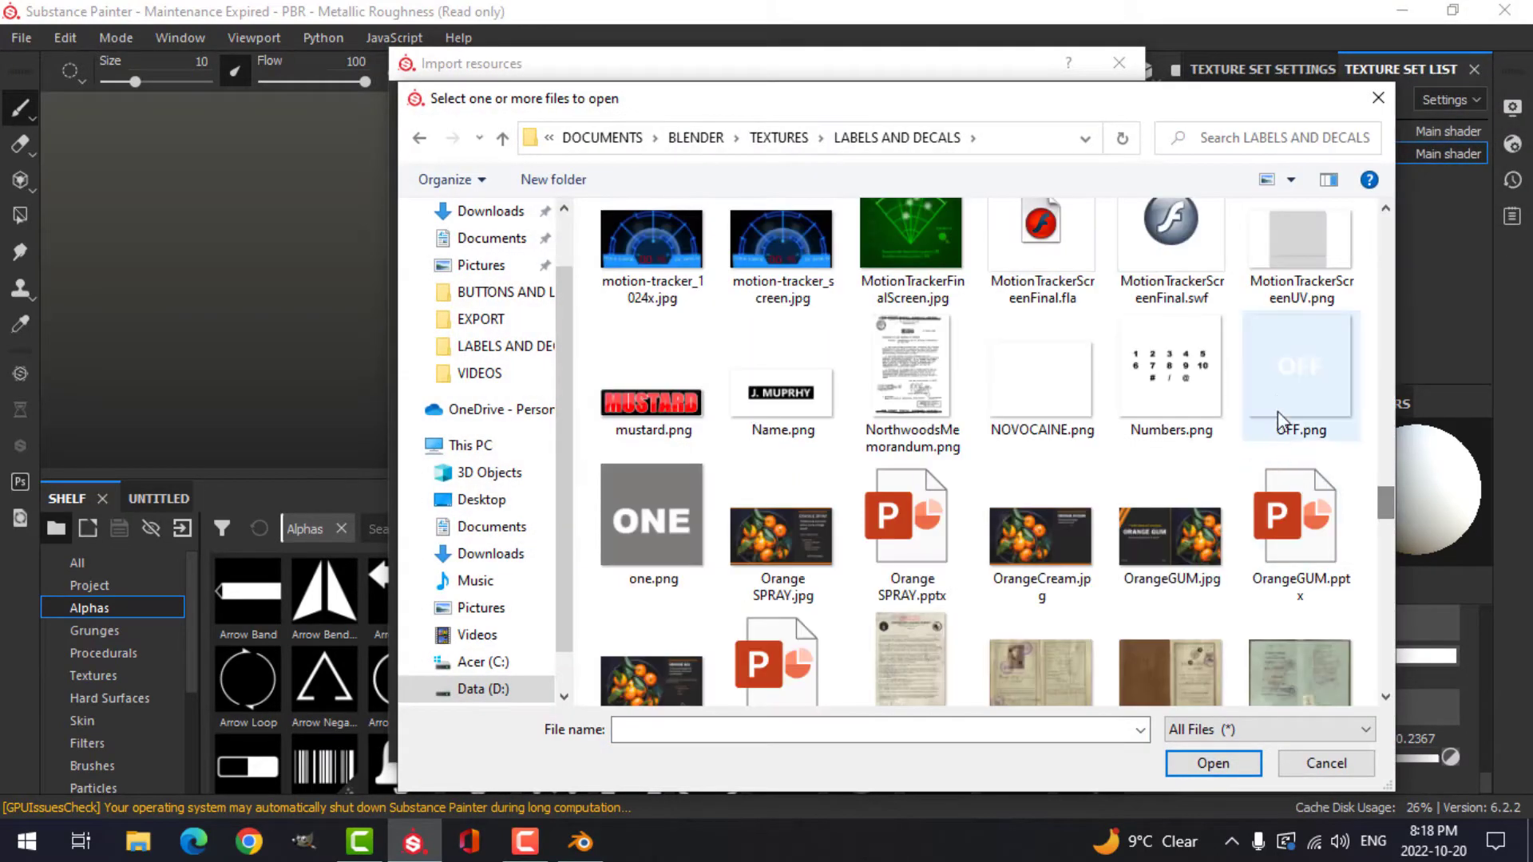
pyautogui.click(1277, 395)
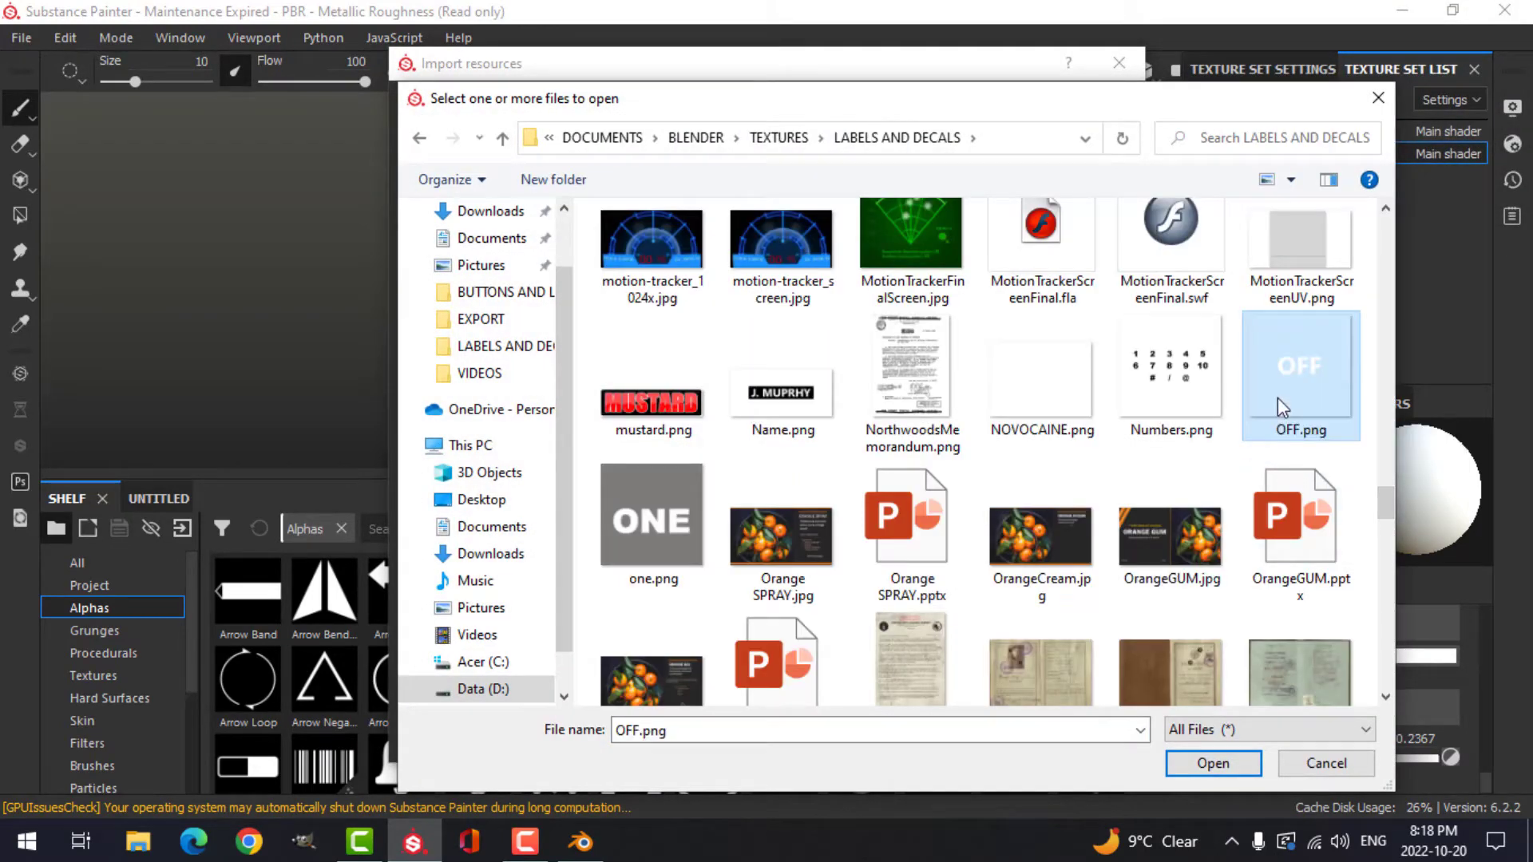
pyautogui.click(1214, 762)
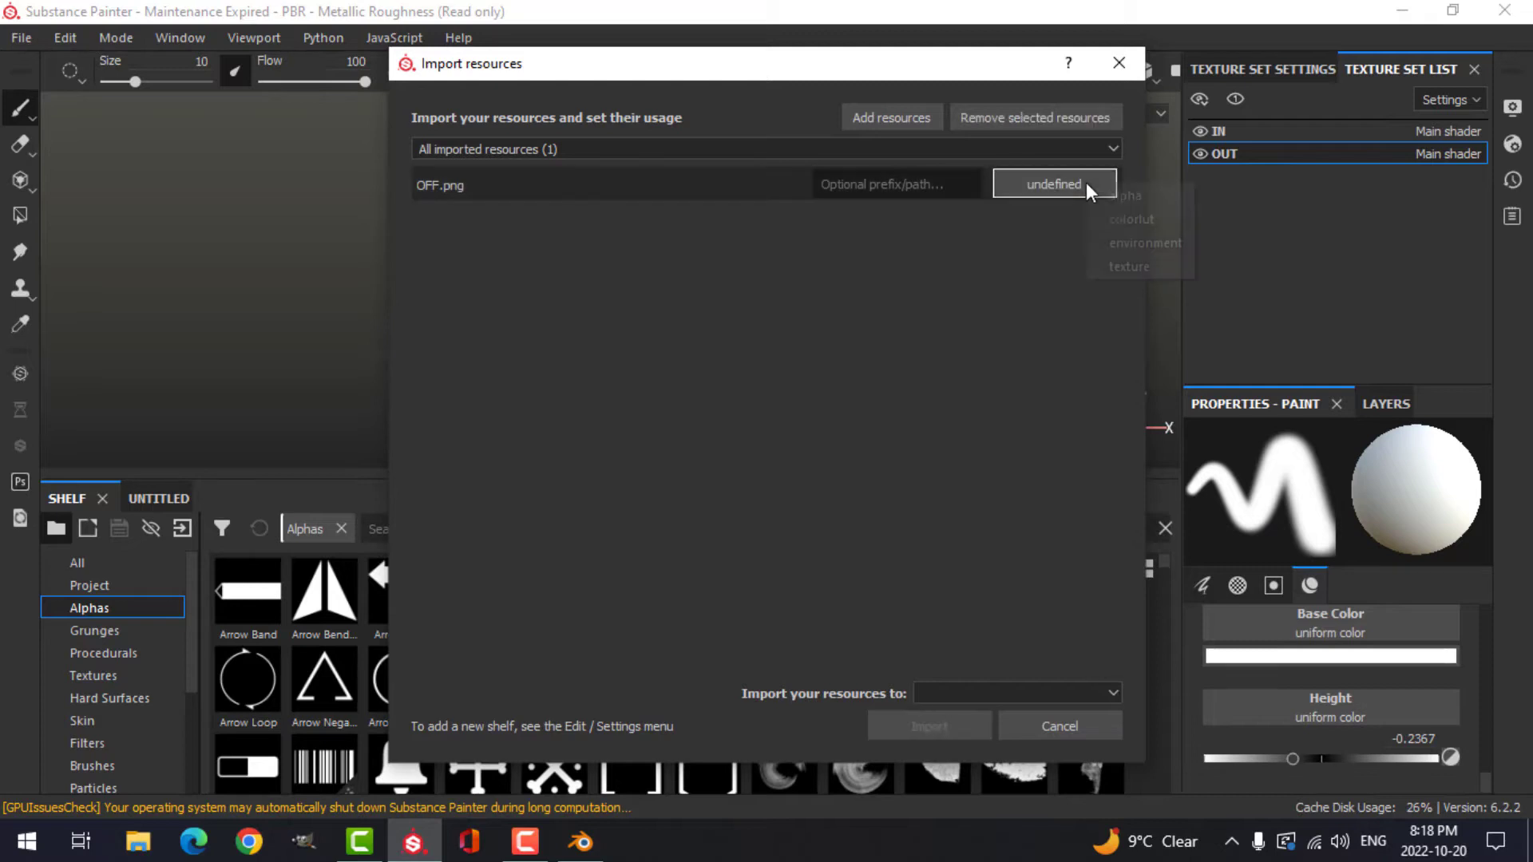
# - Import OFF.png as an alpha into the 'PBR - Metallic Roughness' project
pyautogui.click(1087, 184)
pyautogui.click(1117, 194)
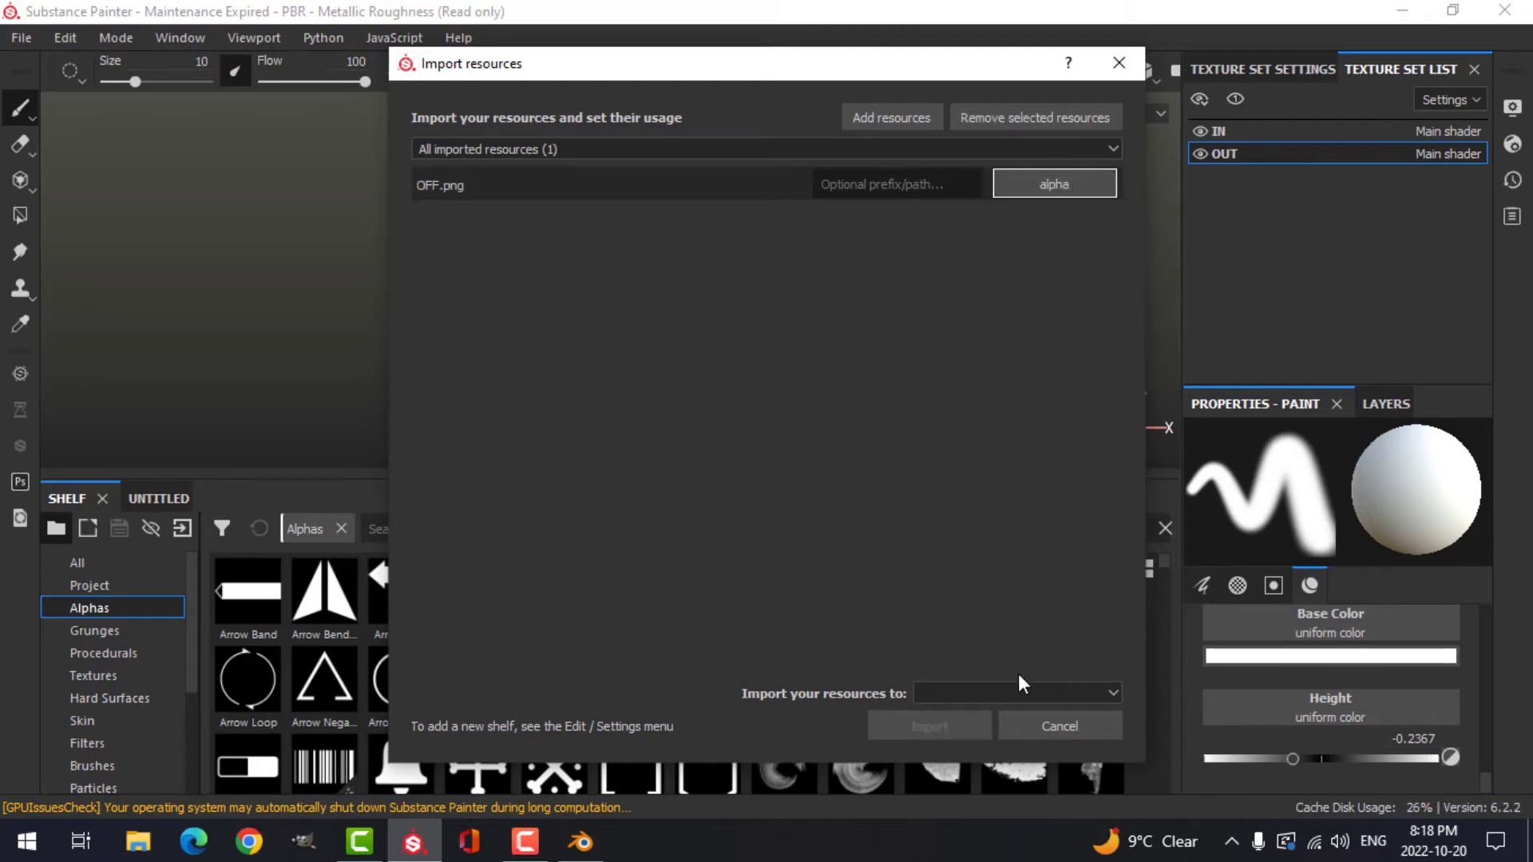
pyautogui.click(1007, 694)
pyautogui.click(974, 720)
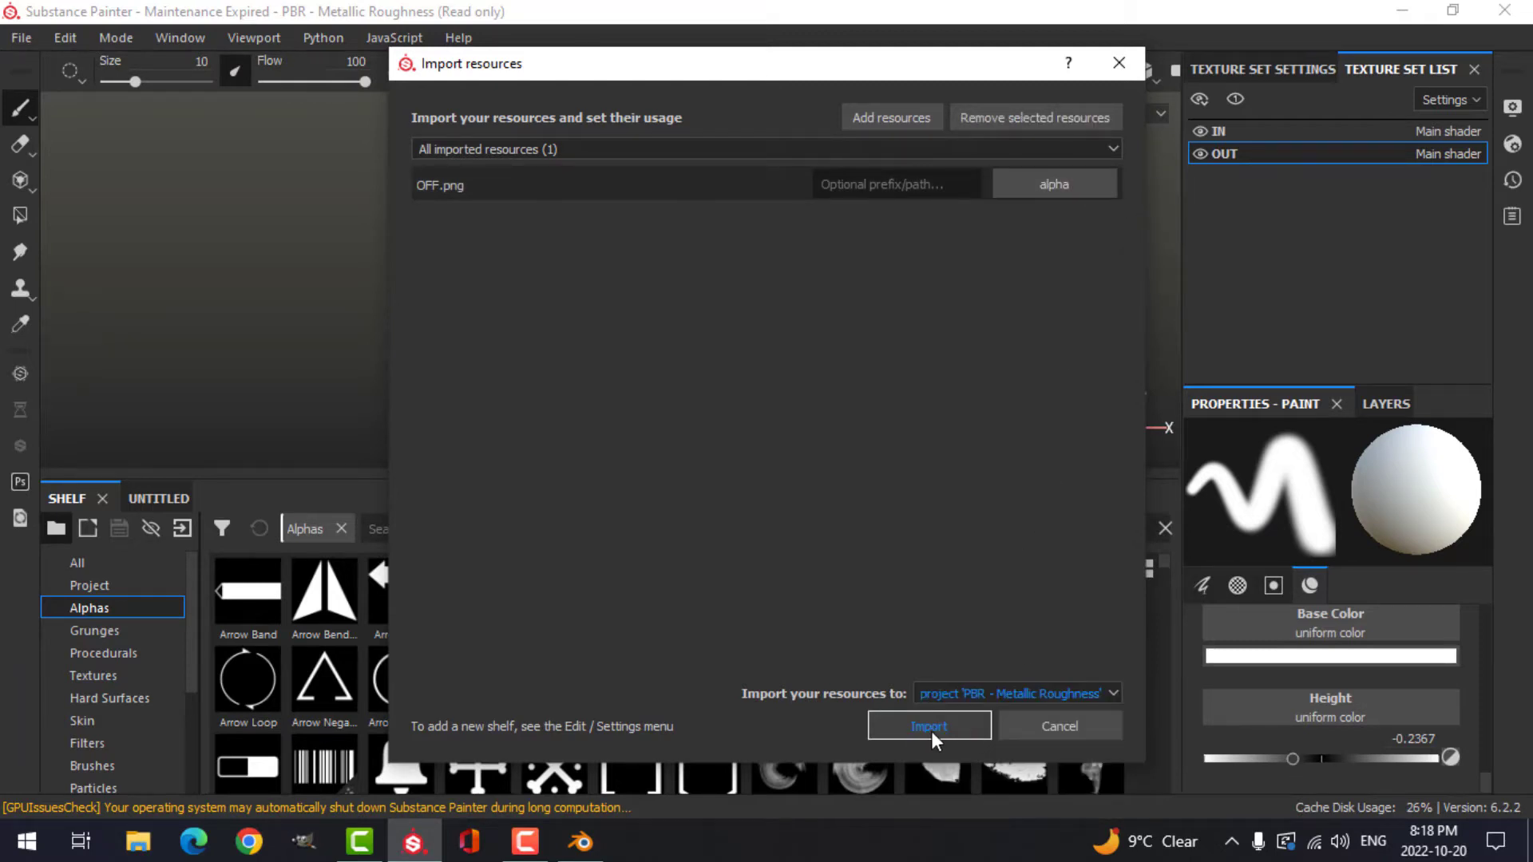
pyautogui.click(929, 726)
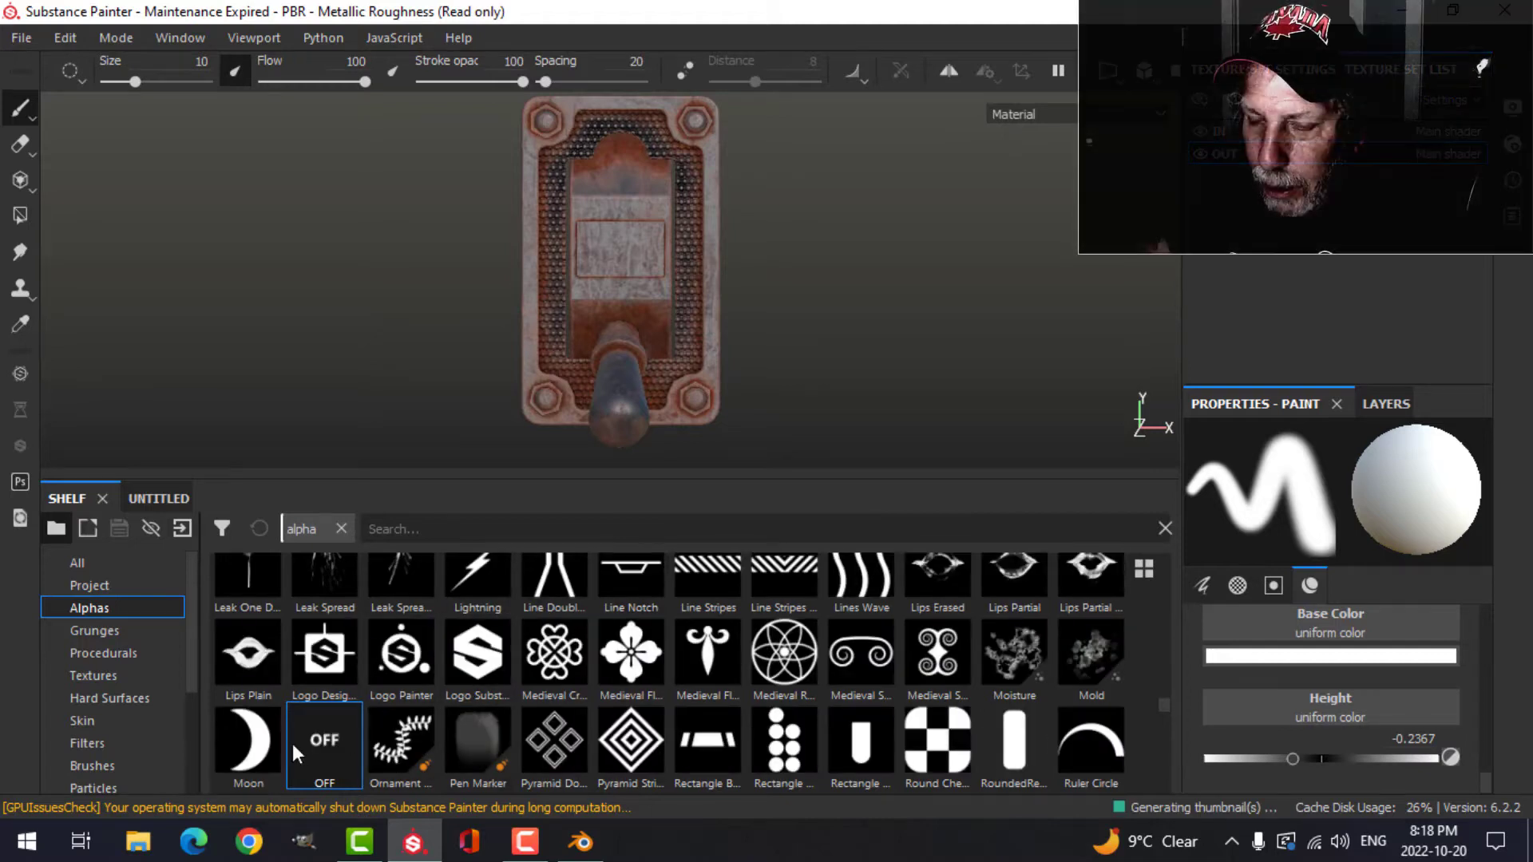
# - Stamp the OFF alpha at brush size 69.2 onto the plate's centre panel
pyautogui.click(318, 745)
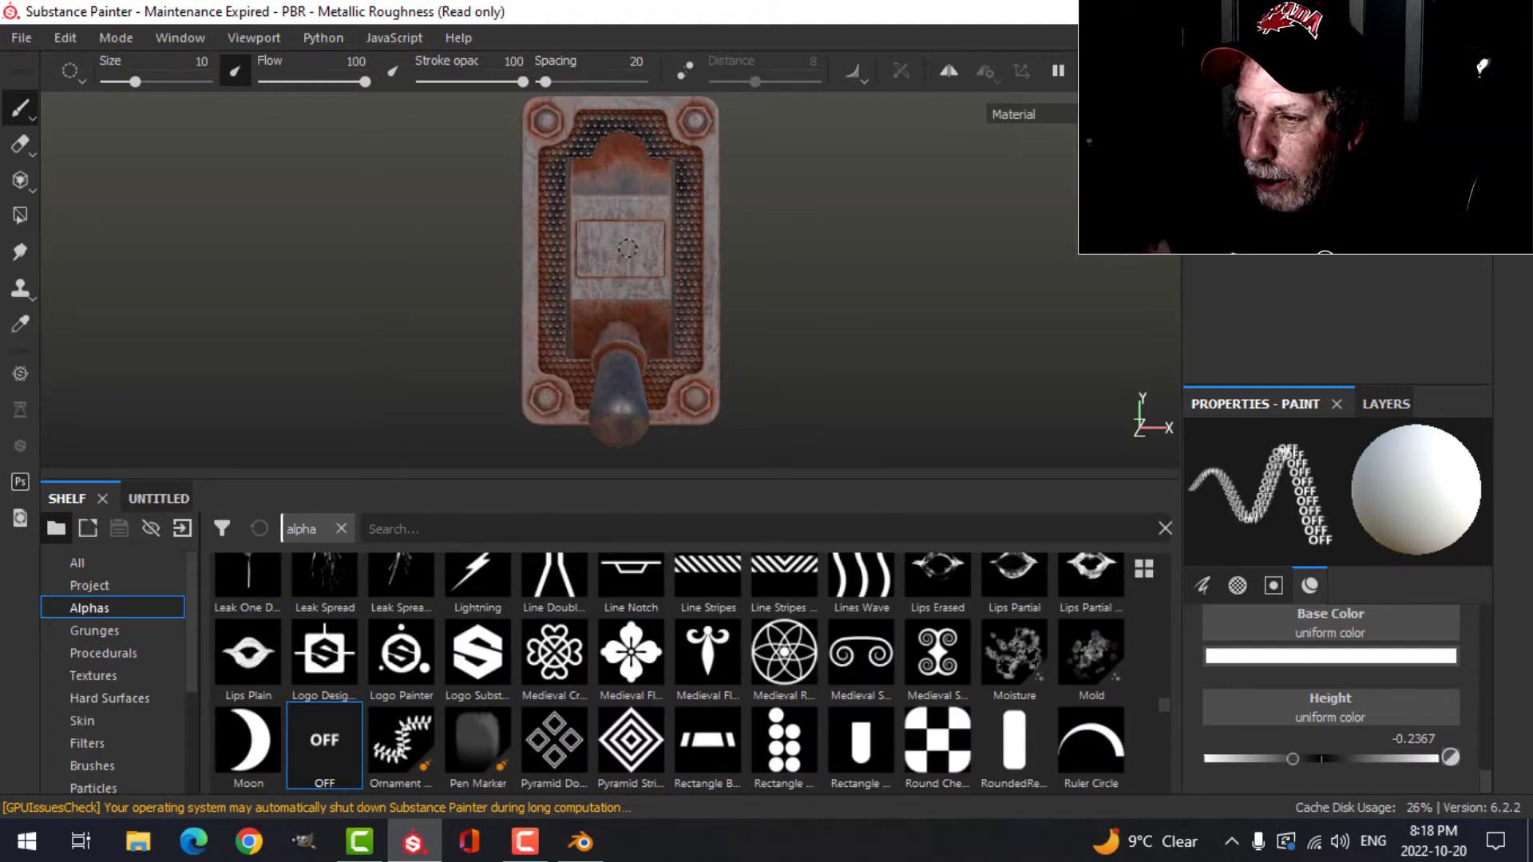
pyautogui.keyDown('ctrl'); pyautogui.moveTo(627, 248); pyautogui.dragTo(628, 248, button='right'); pyautogui.keyUp('ctrl')
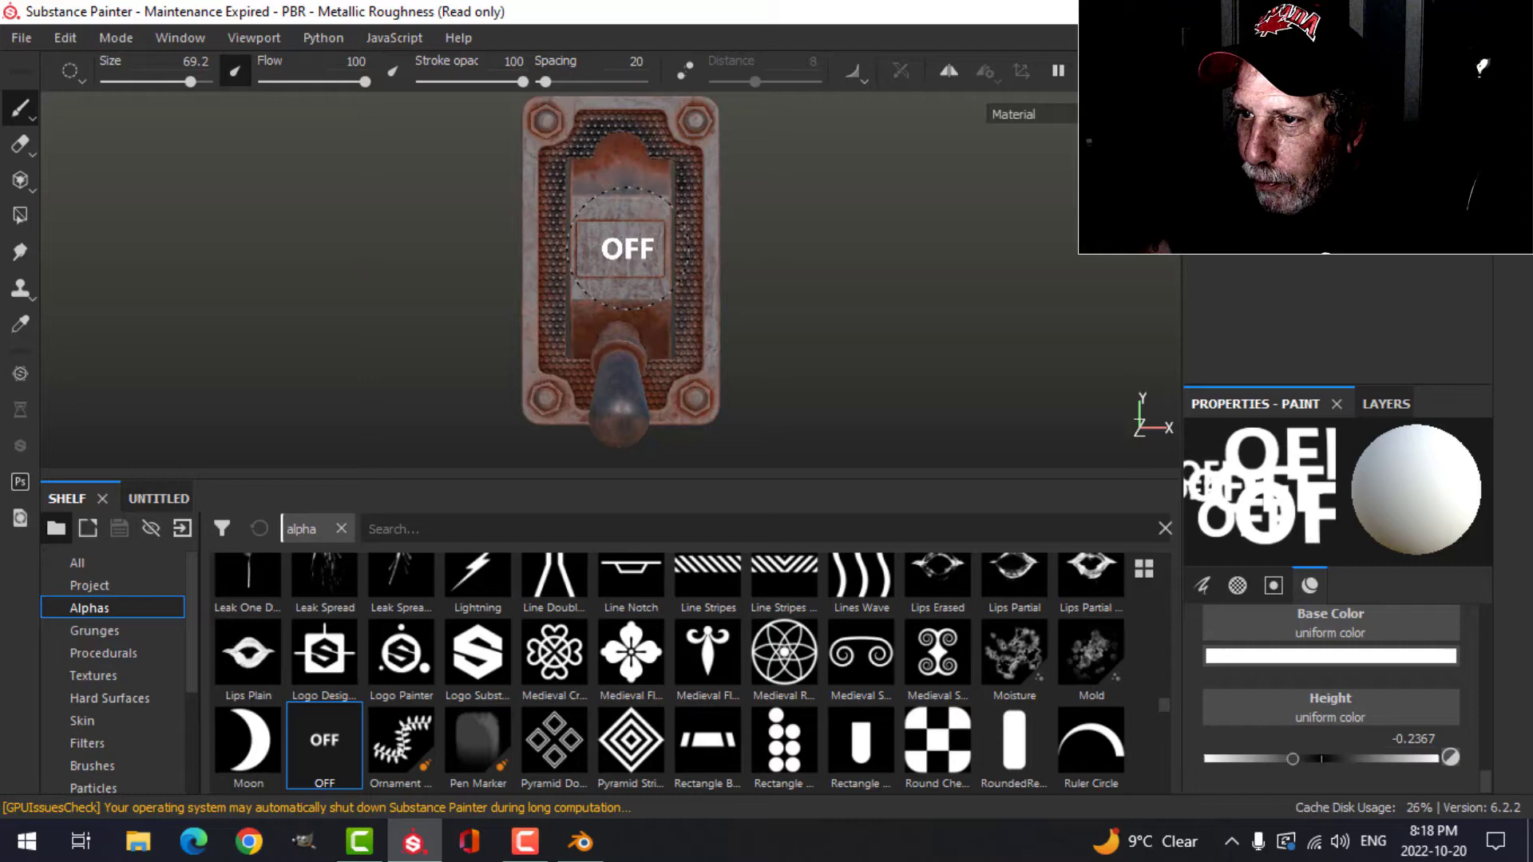
pyautogui.scroll(5, 672, 264)
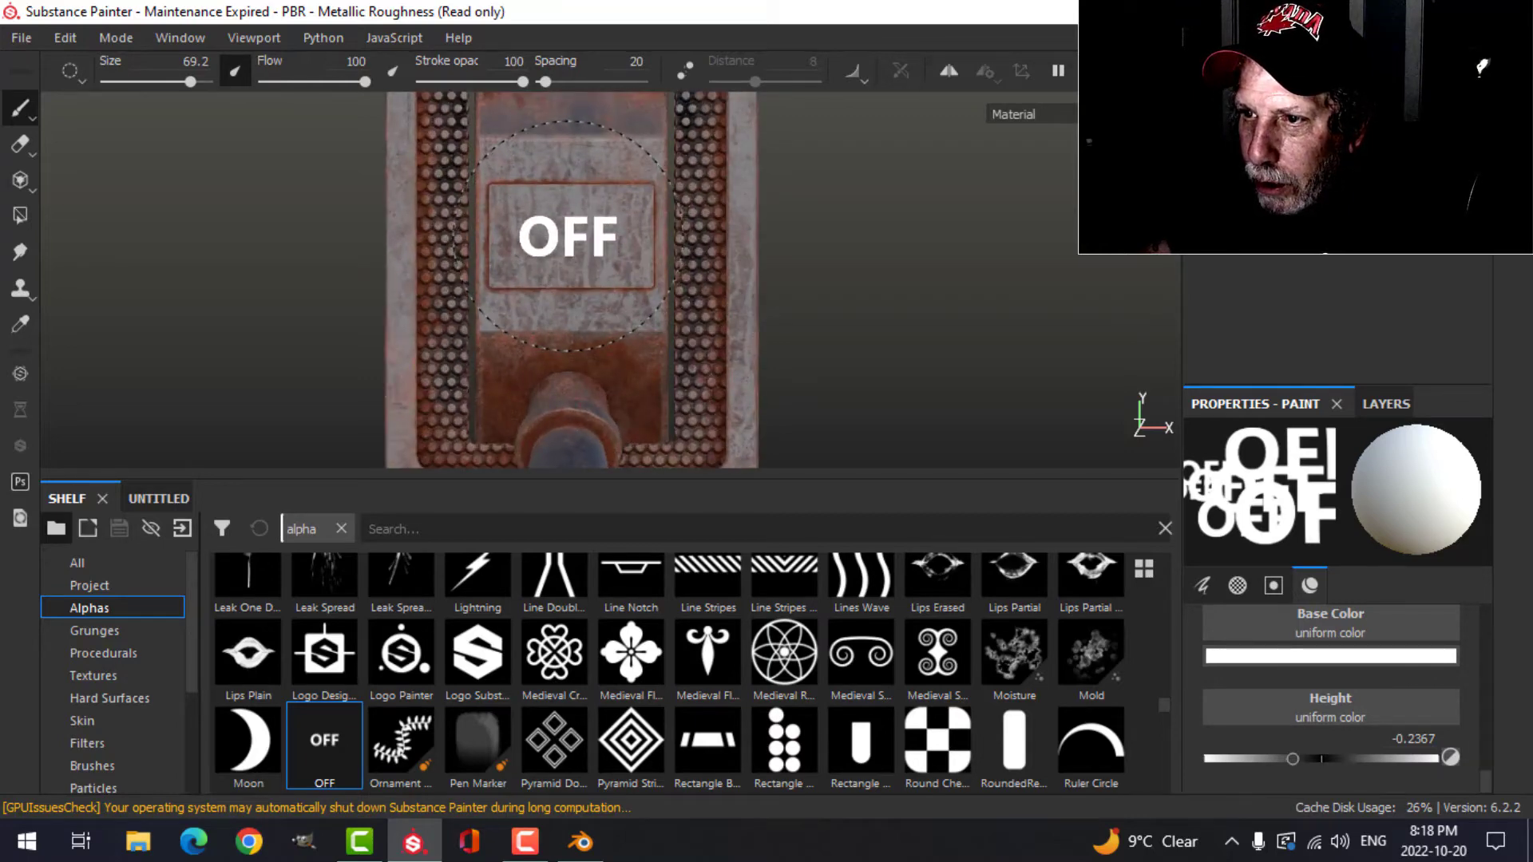
pyautogui.moveTo(780, 240)
pyautogui.keyDown('alt'); pyautogui.mouseDown()
pyautogui.moveTo(747, 288)
pyautogui.moveTo(697, 258)
pyautogui.moveTo(696, 271)
pyautogui.moveTo(737, 271)
pyautogui.mouseUp(); pyautogui.keyUp('alt')
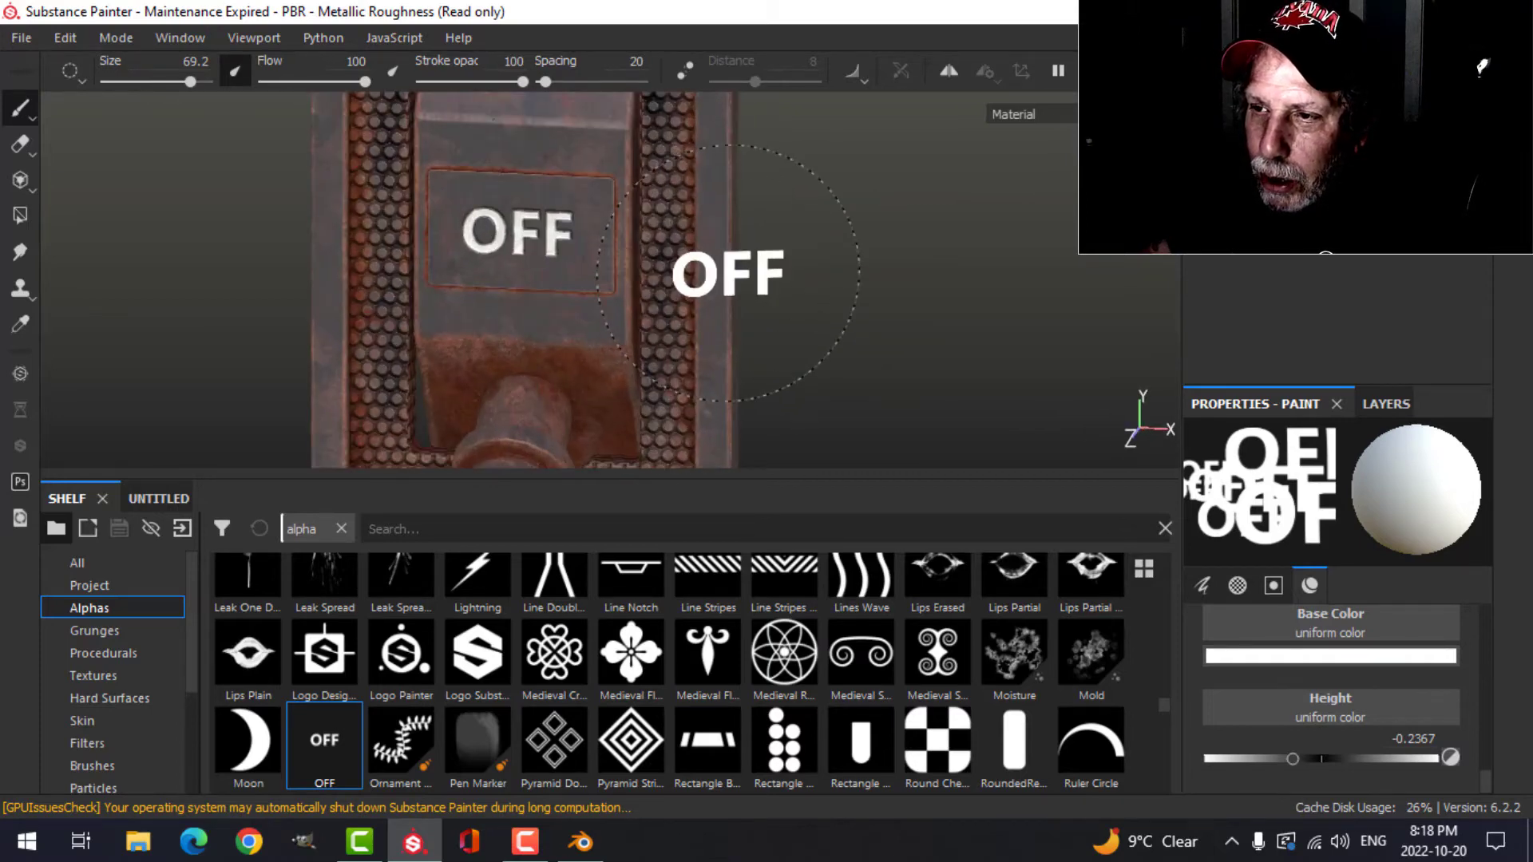
pyautogui.moveTo(650, 280)
pyautogui.keyDown('alt'); pyautogui.mouseDown()
pyautogui.moveTo(685, 264)
pyautogui.moveTo(599, 247)
pyautogui.moveTo(638, 239)
pyautogui.mouseUp(); pyautogui.keyUp('alt')
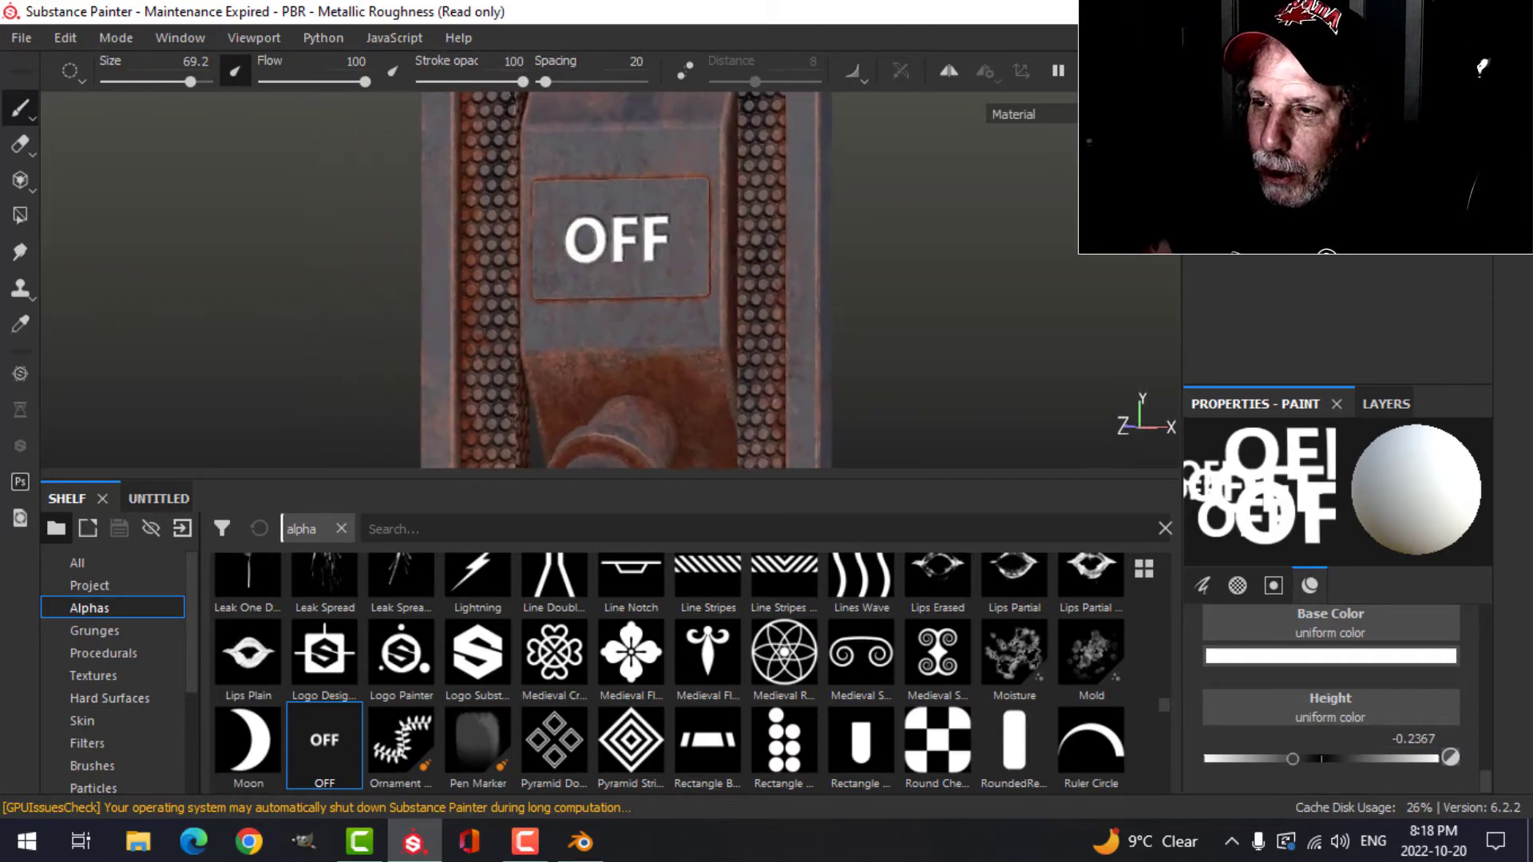
pyautogui.moveTo(723, 263)
pyautogui.keyDown('alt'); pyautogui.mouseDown()
pyautogui.moveTo(729, 247)
pyautogui.moveTo(721, 296)
pyautogui.moveTo(702, 291)
pyautogui.moveTo(761, 276)
pyautogui.mouseUp(); pyautogui.keyUp('alt')
# - Rename Layer 1 to 'off' and move it below Rust Coarse
pyautogui.click(1371, 399)
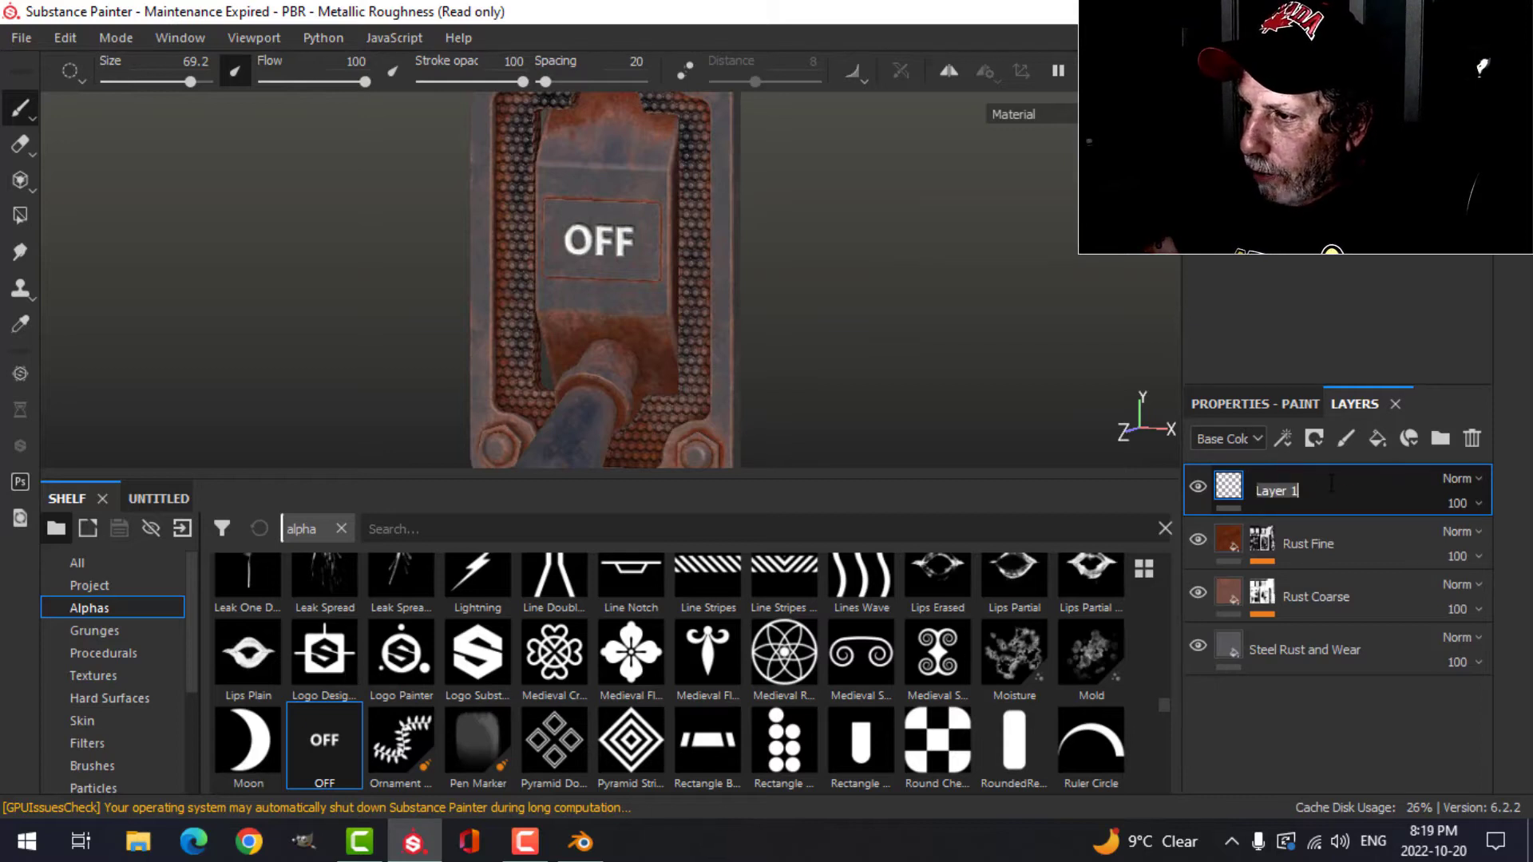
pyautogui.doubleClick(1274, 491)
pyautogui.write('off')
pyautogui.press('Return')
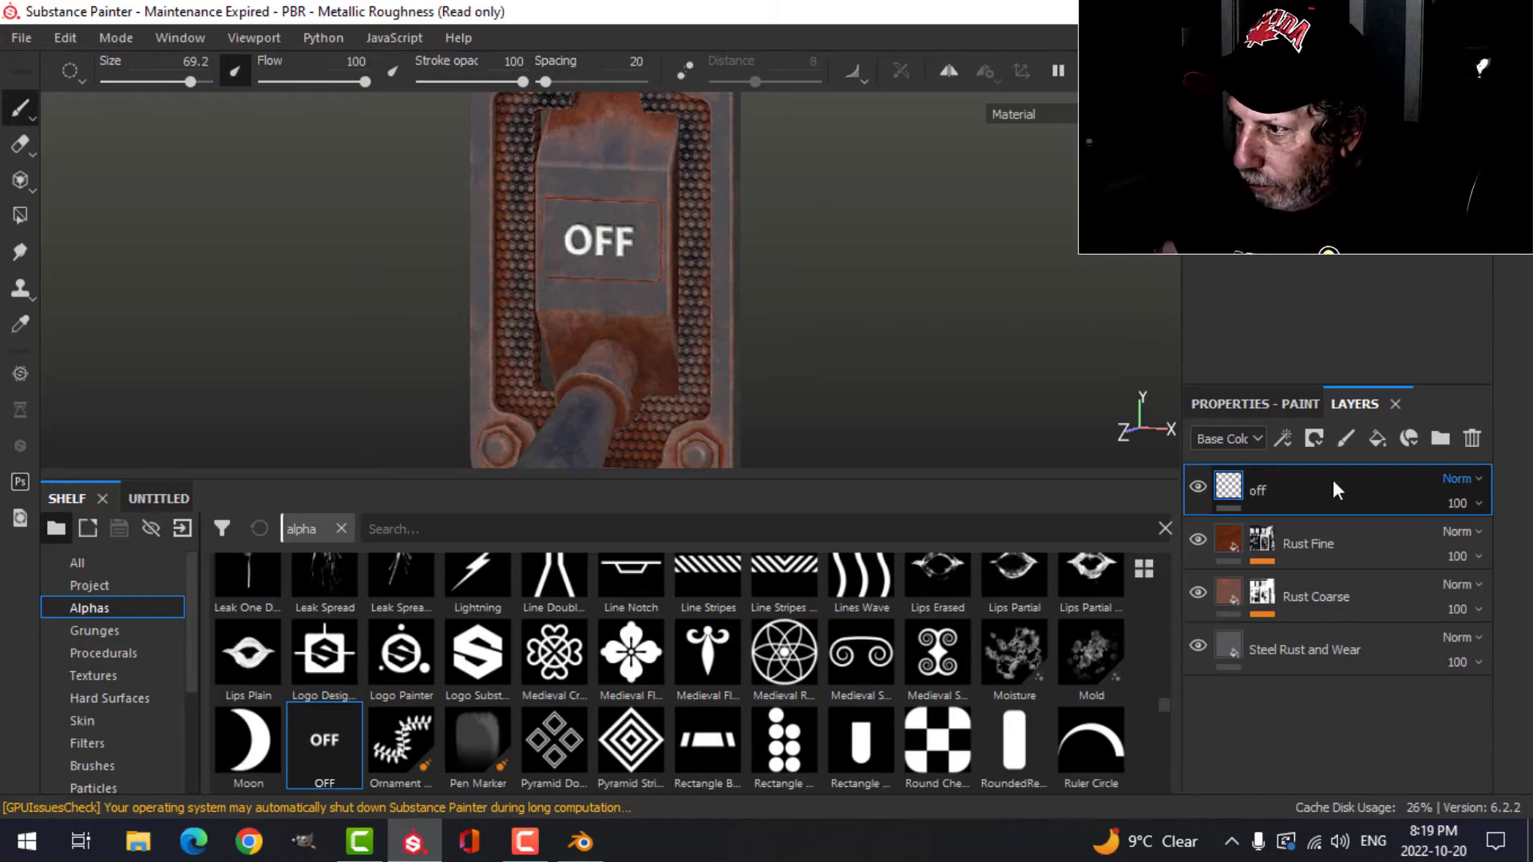
pyautogui.moveTo(1312, 525); pyautogui.dragTo(1310, 606)
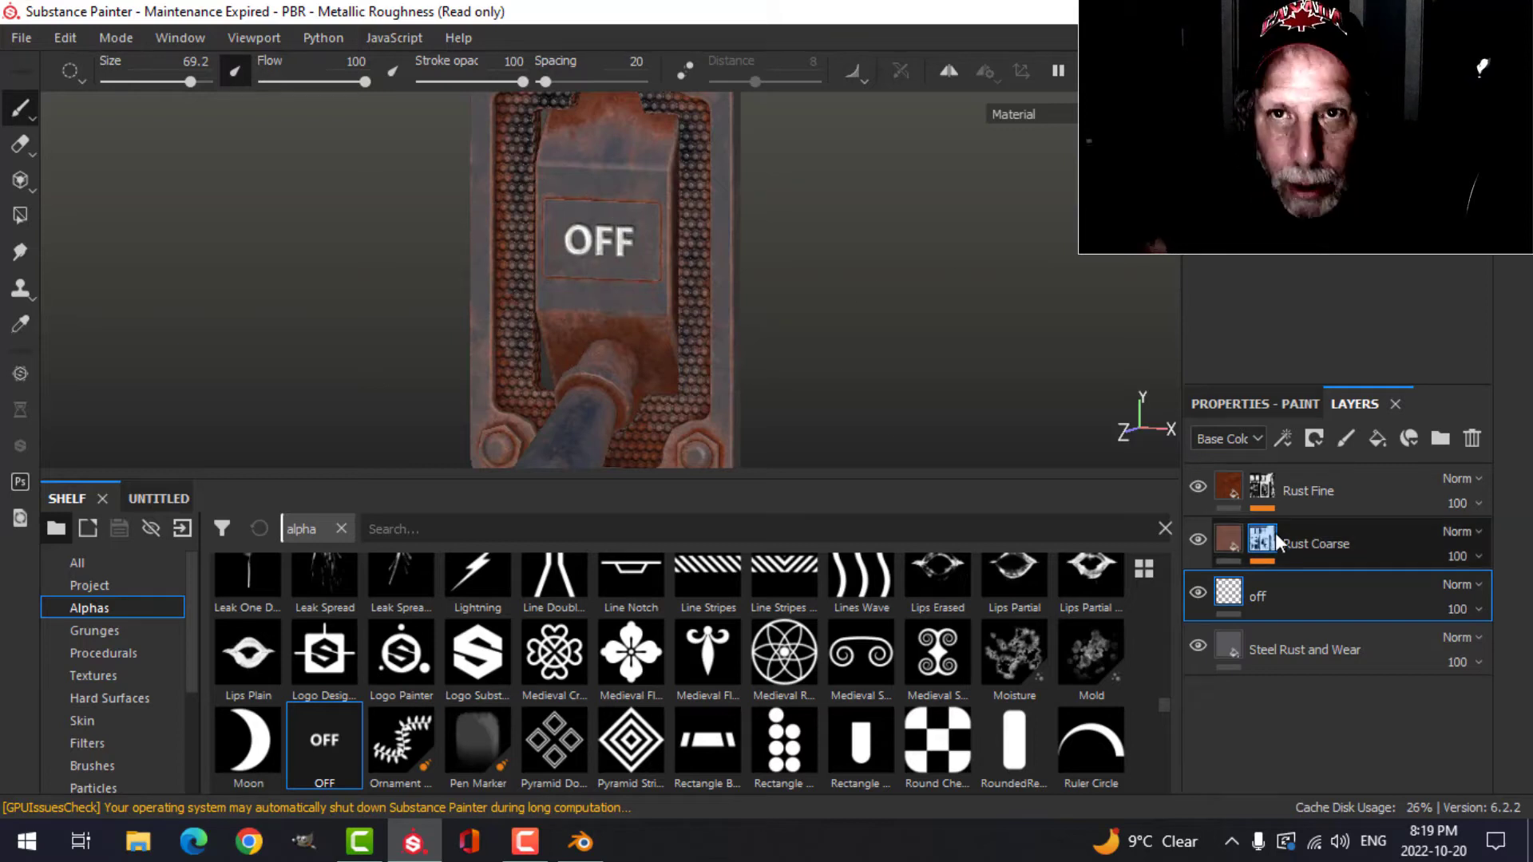
# - Add an anchor point to the off layer
pyautogui.moveTo(1276, 533)
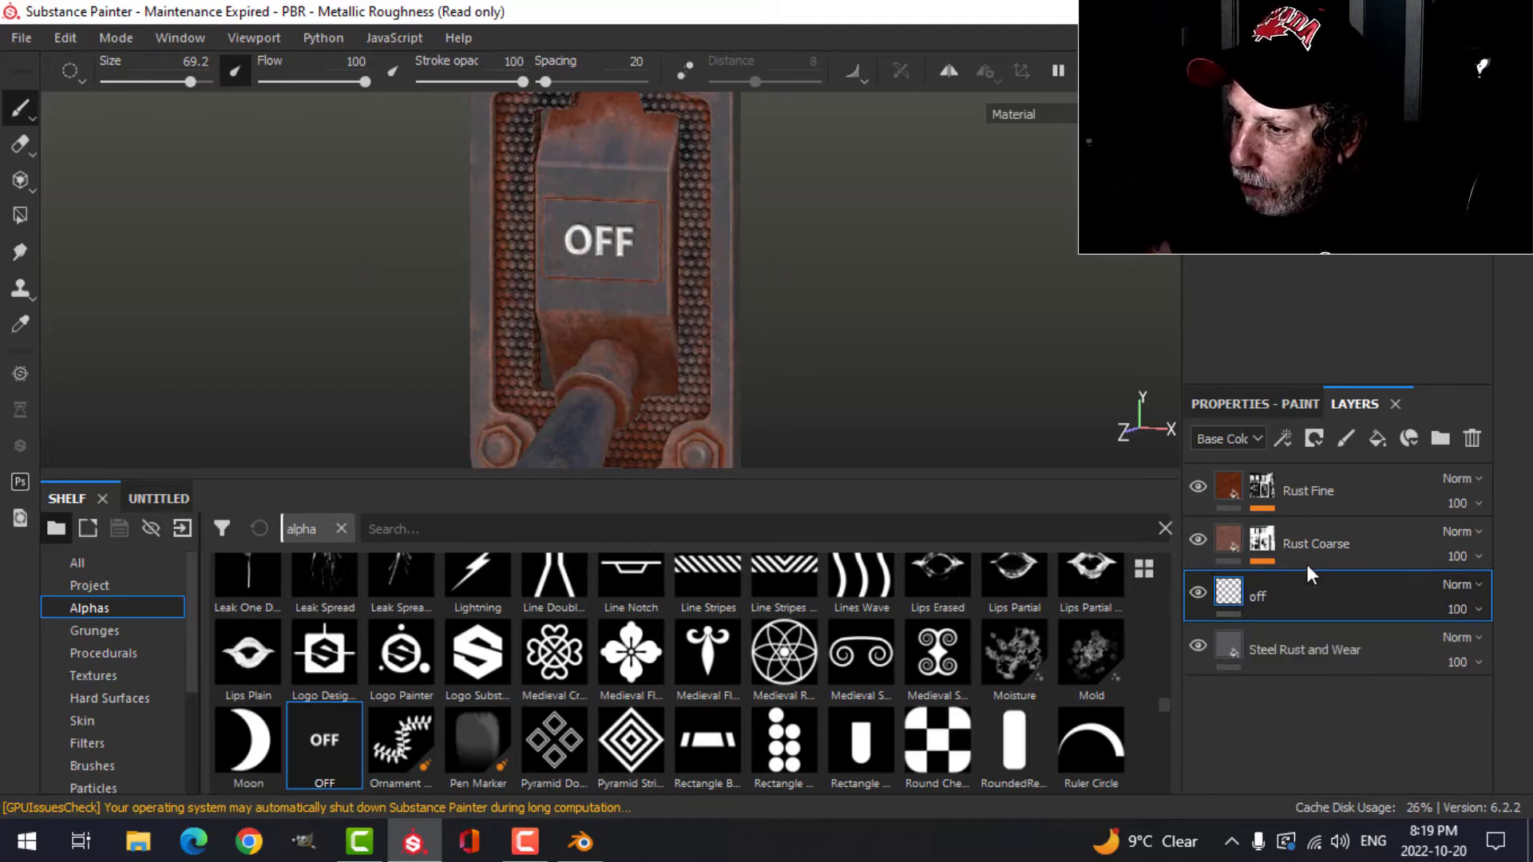
pyautogui.click(1285, 439)
pyautogui.click(1346, 660)
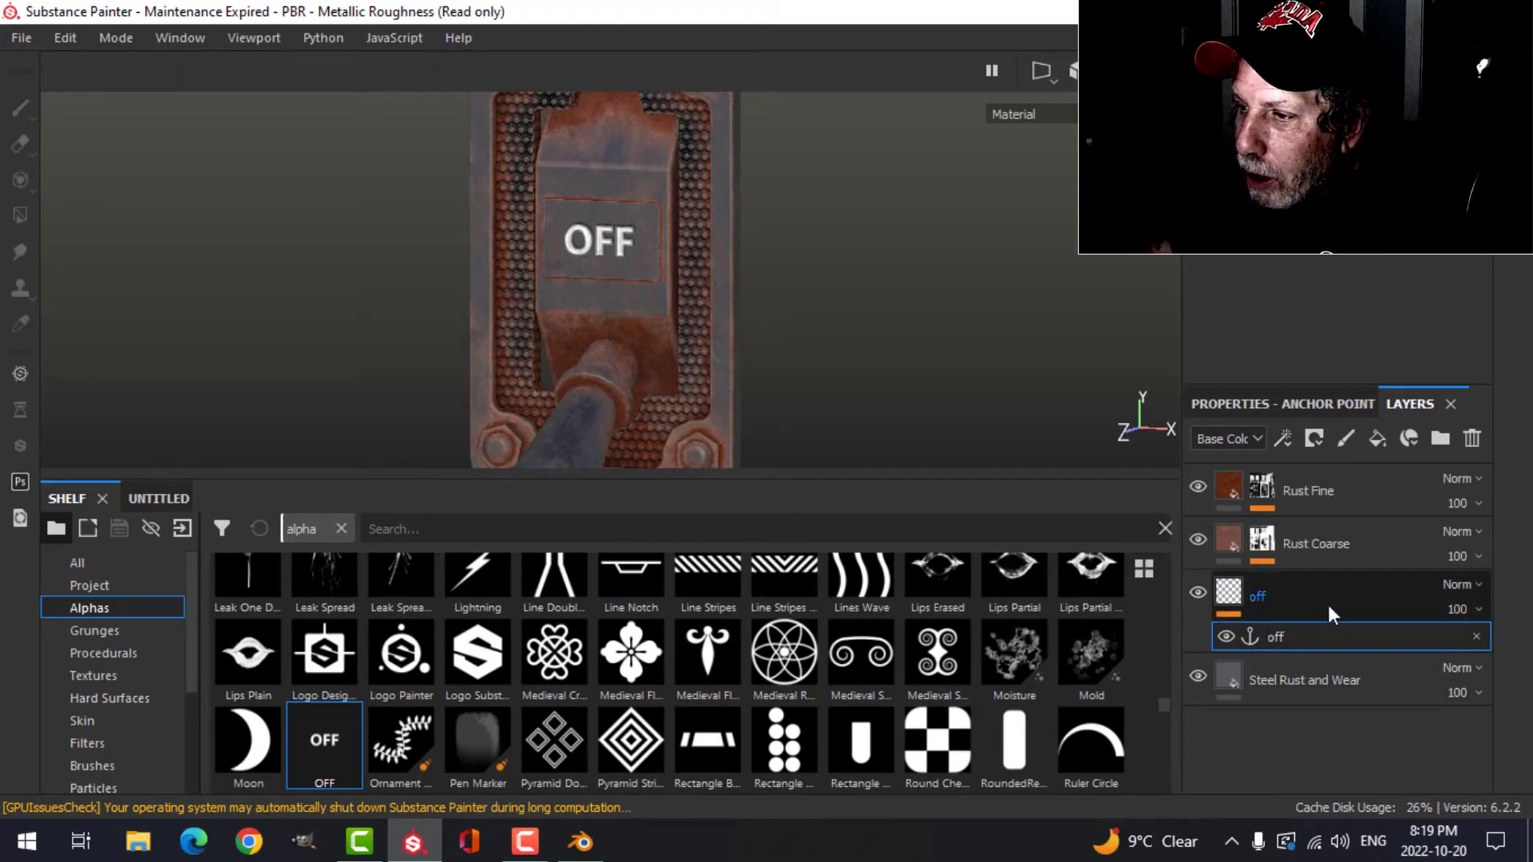
# - In Rust Coarse's Mask Builder, set Micro Height and Micro Normal to True
pyautogui.click(1264, 546)
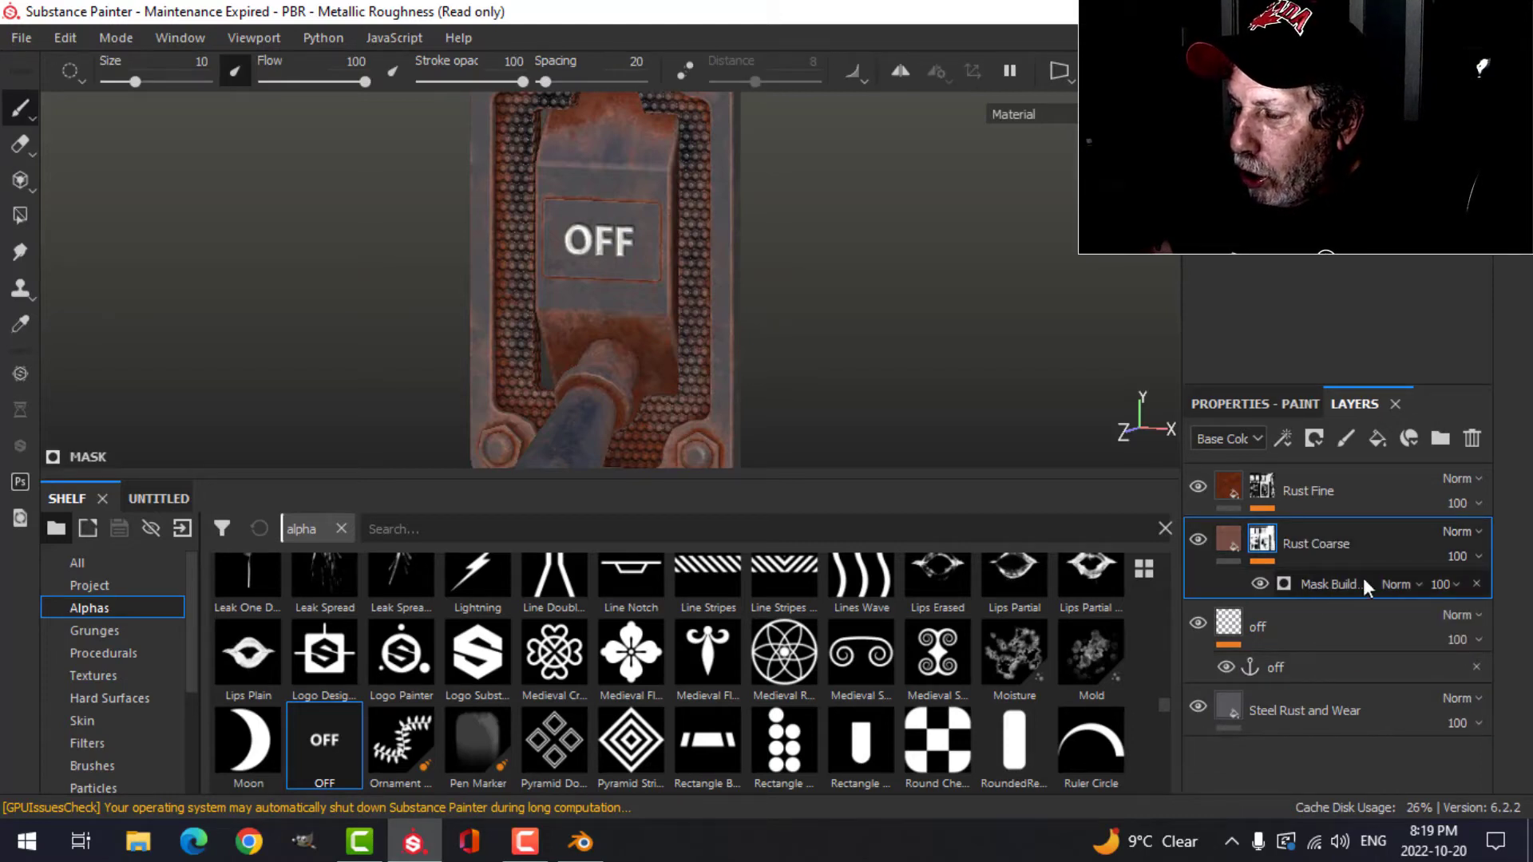
pyautogui.click(1328, 585)
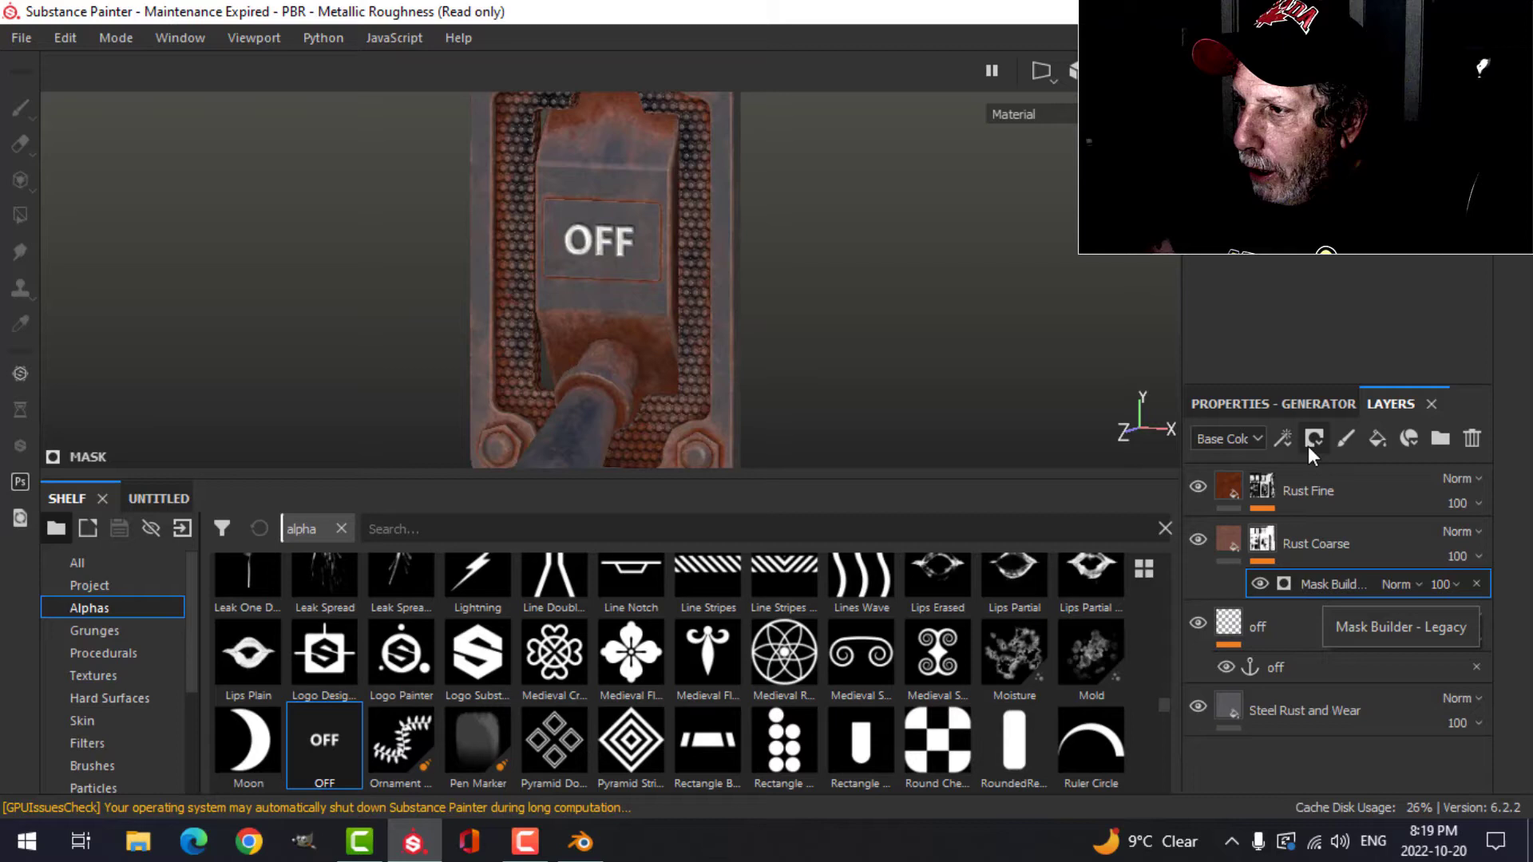
pyautogui.click(1314, 404)
pyautogui.scroll(-1, 1472, 649)
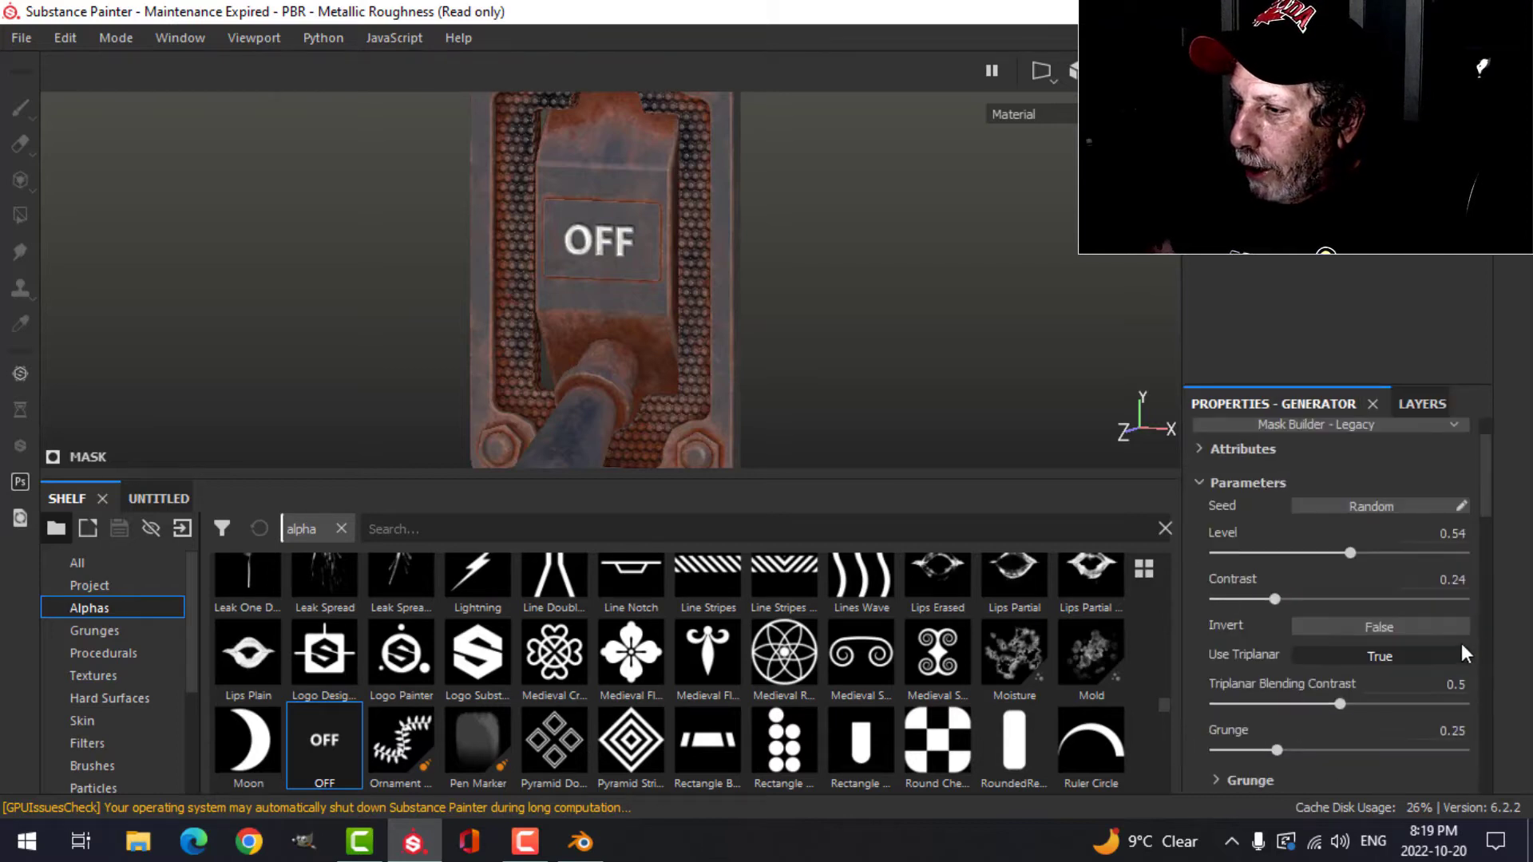
pyautogui.scroll(-10, 1434, 635)
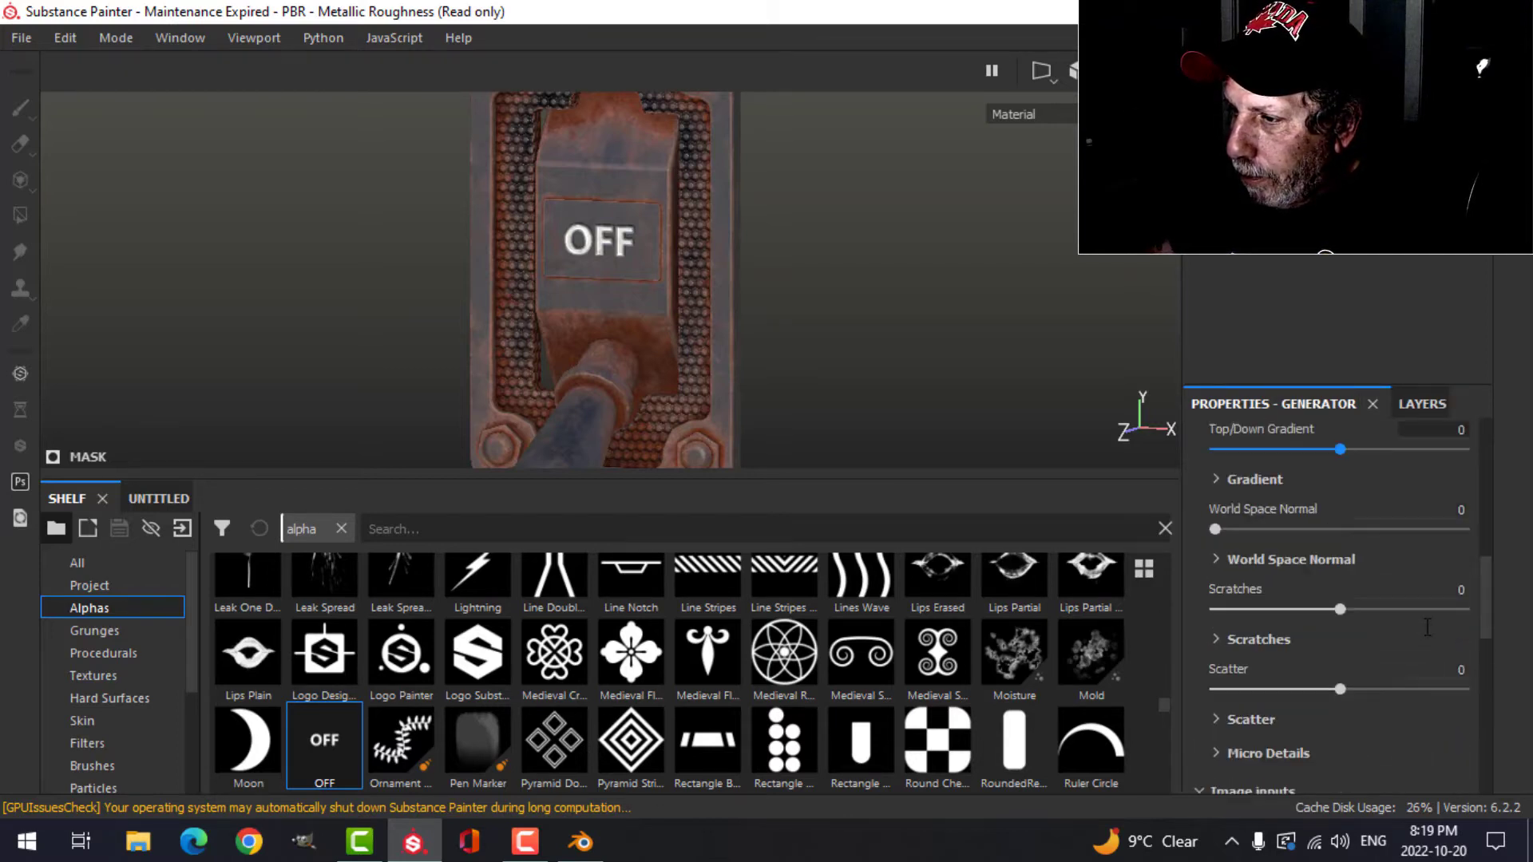
pyautogui.scroll(-2, 1420, 622)
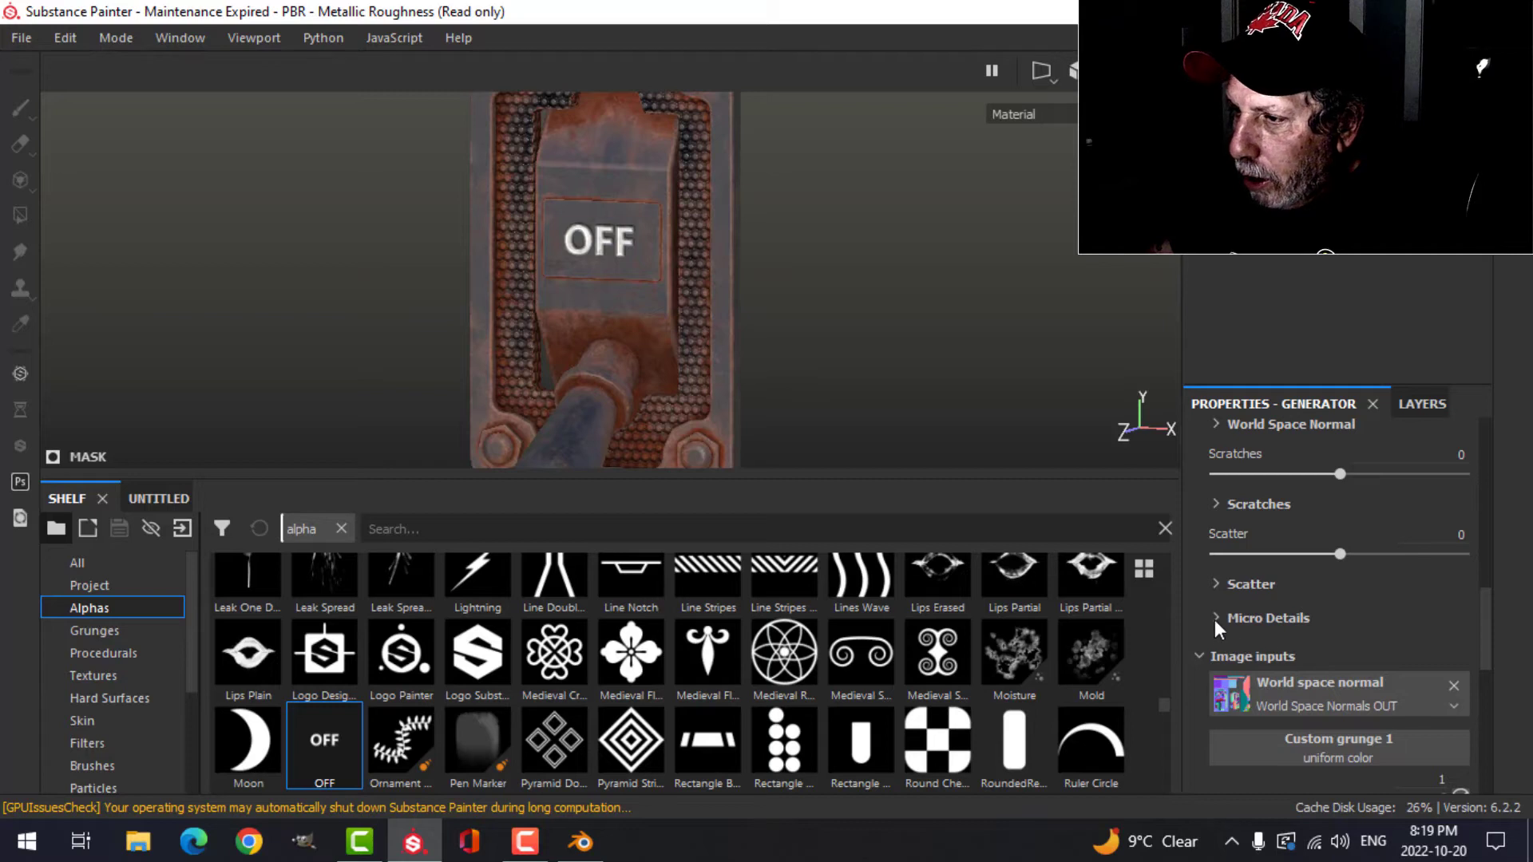
pyautogui.click(1215, 619)
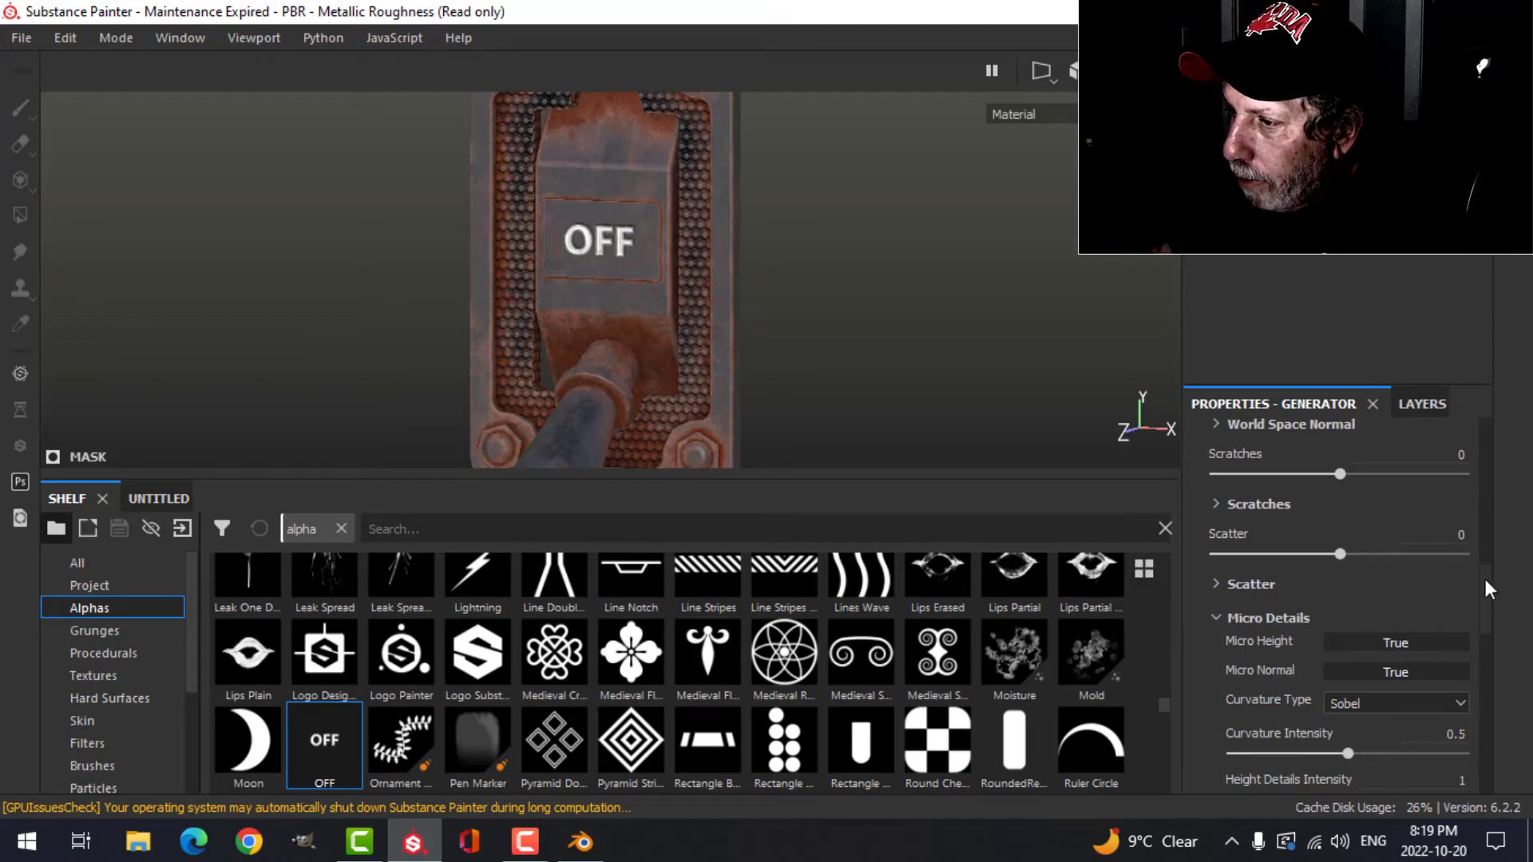
pyautogui.moveTo(1484, 577); pyautogui.dragTo(1475, 735)
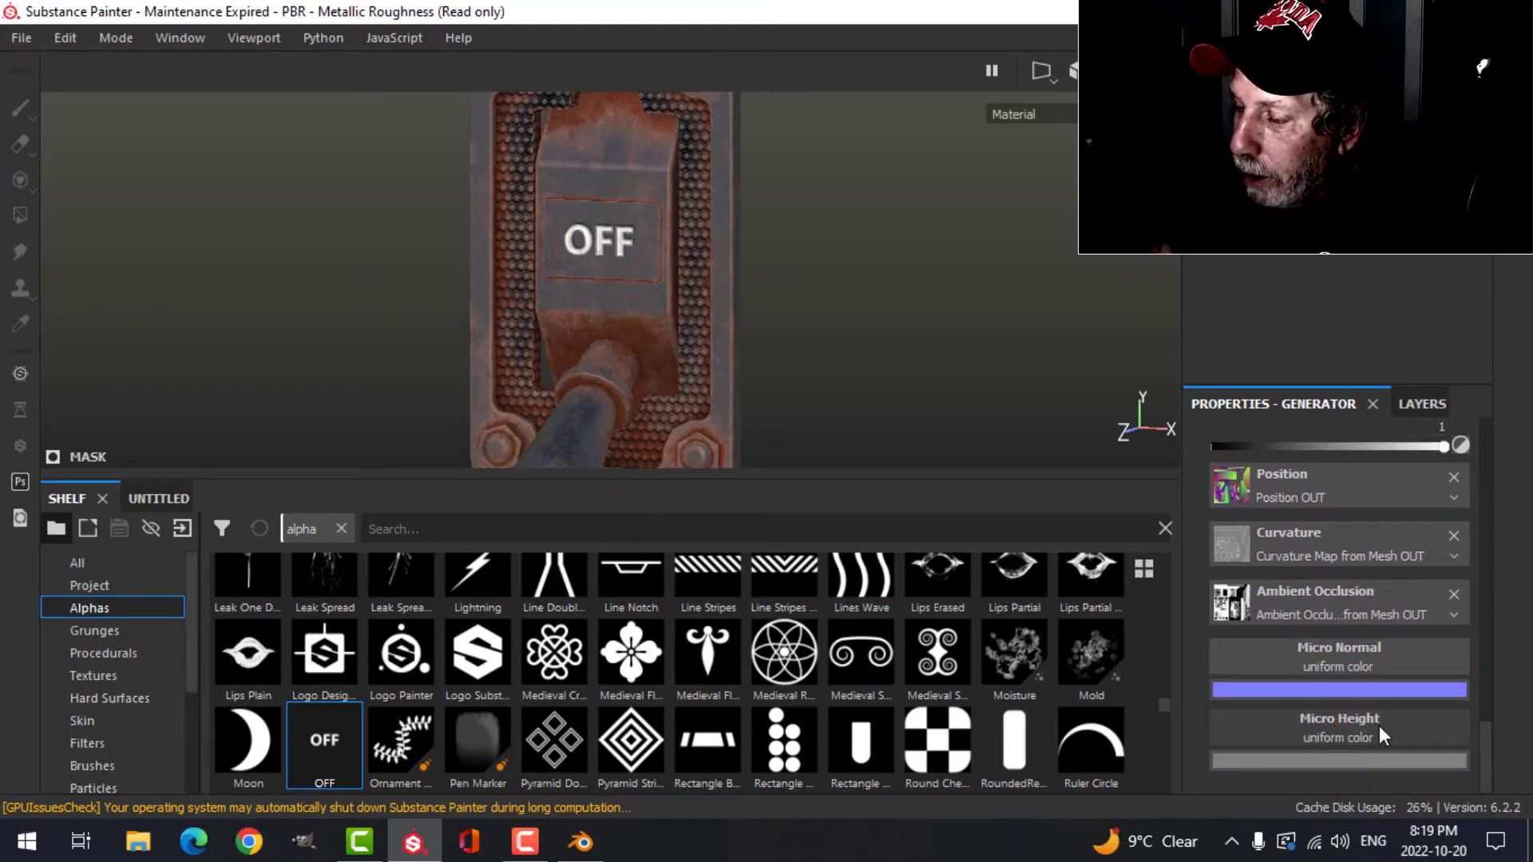
# - Set Rust Coarse's Micro Height input to the off anchor point, referencing its Height channel
pyautogui.click(1343, 729)
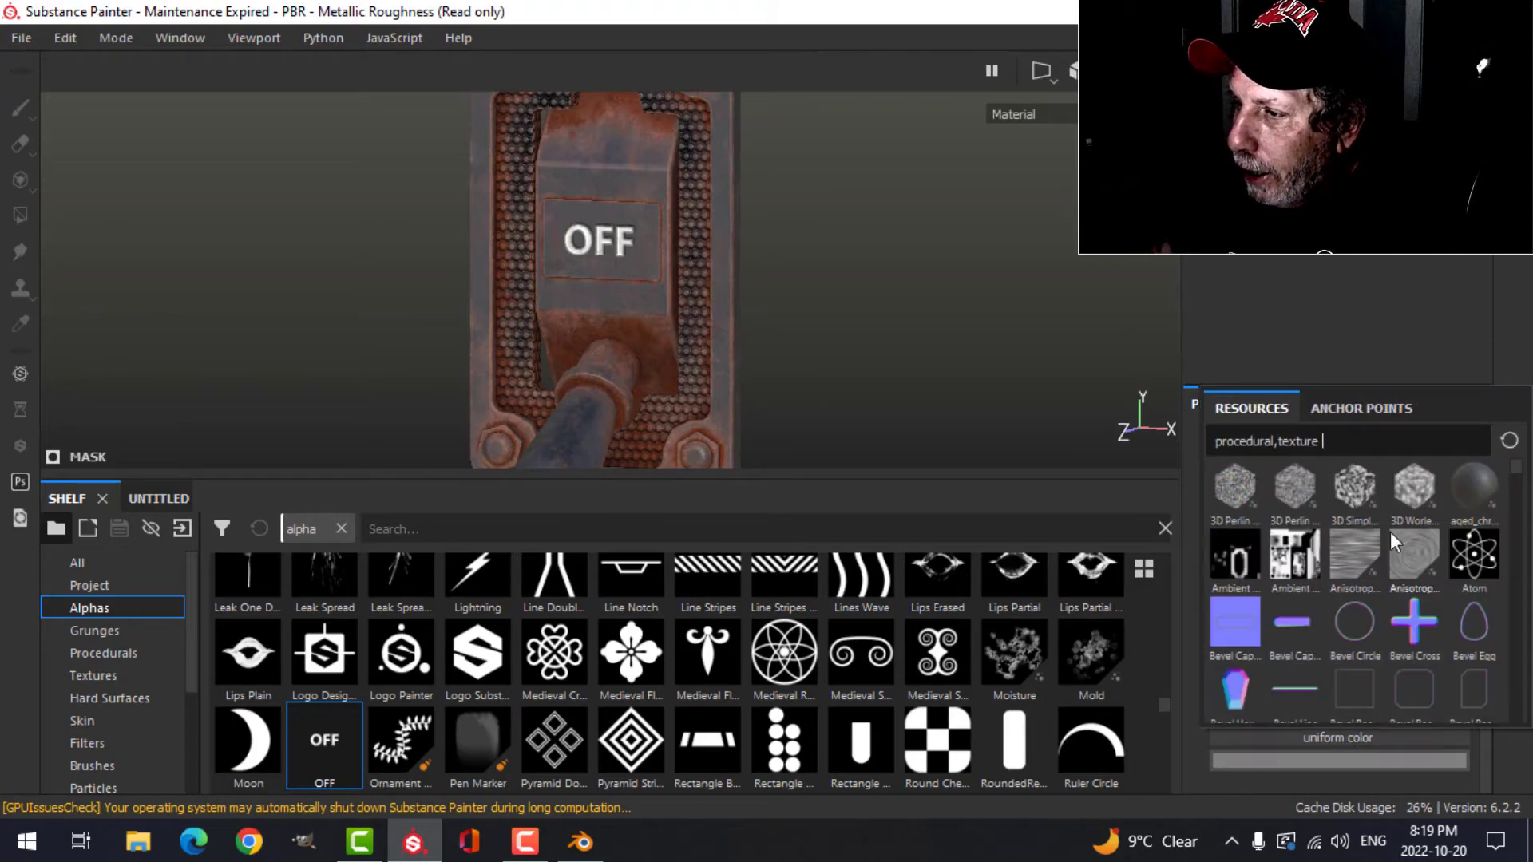
pyautogui.click(1373, 406)
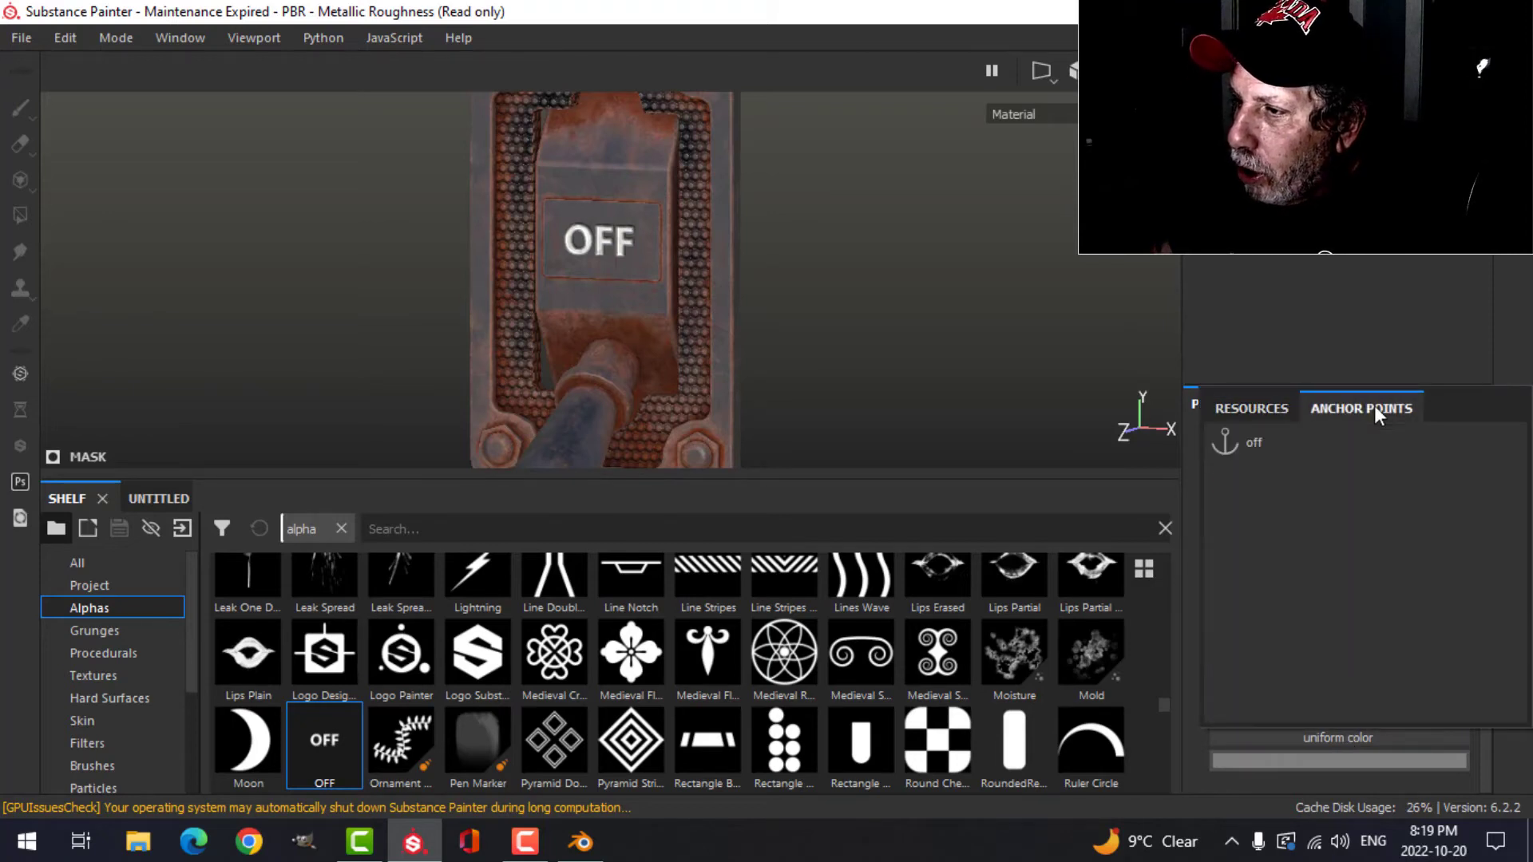
pyautogui.click(1258, 444)
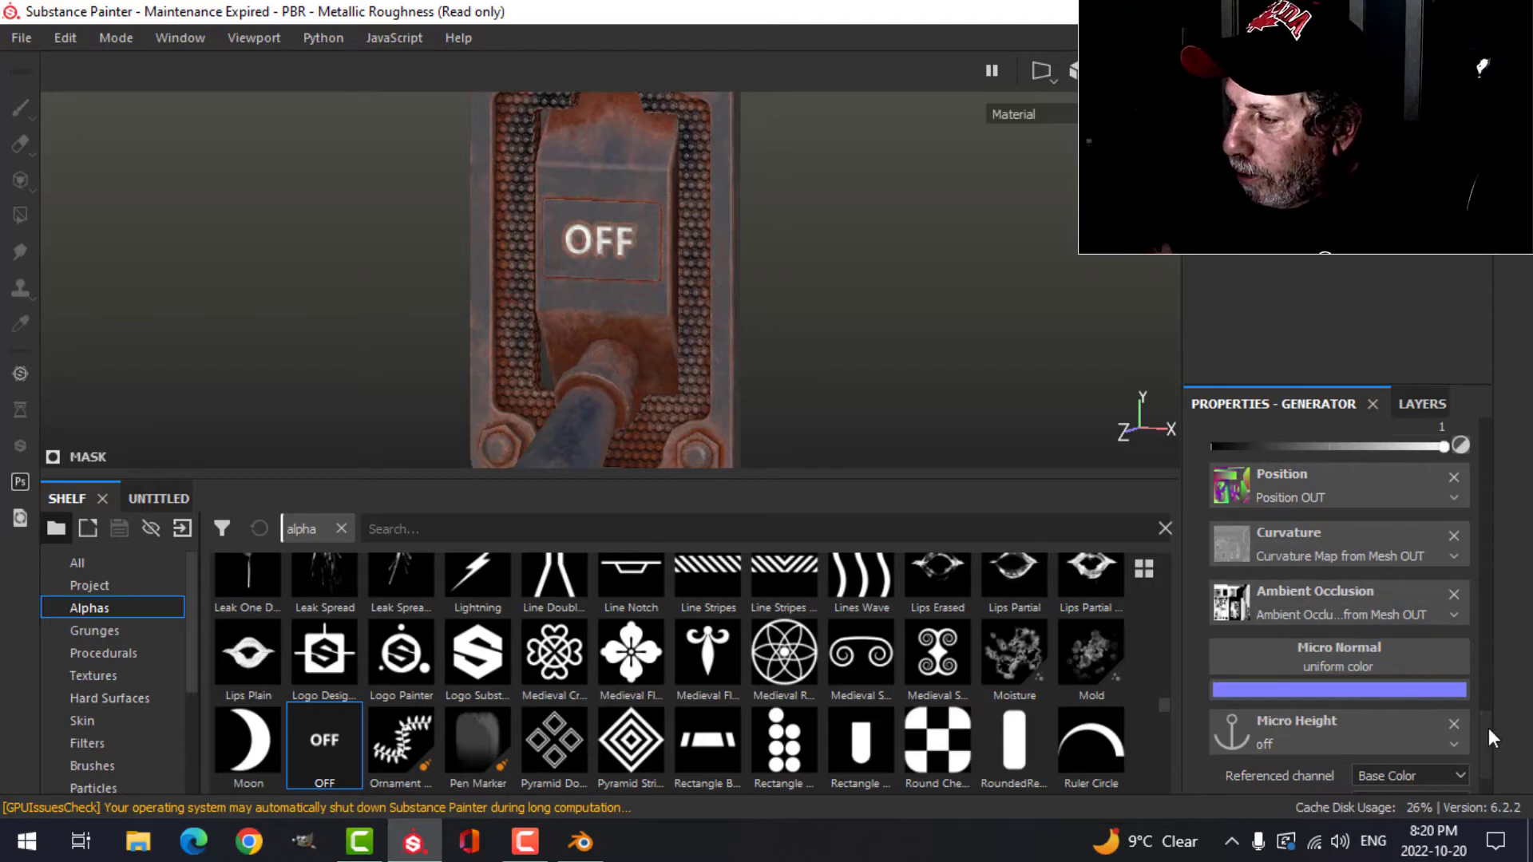
pyautogui.scroll(-2, 1483, 729)
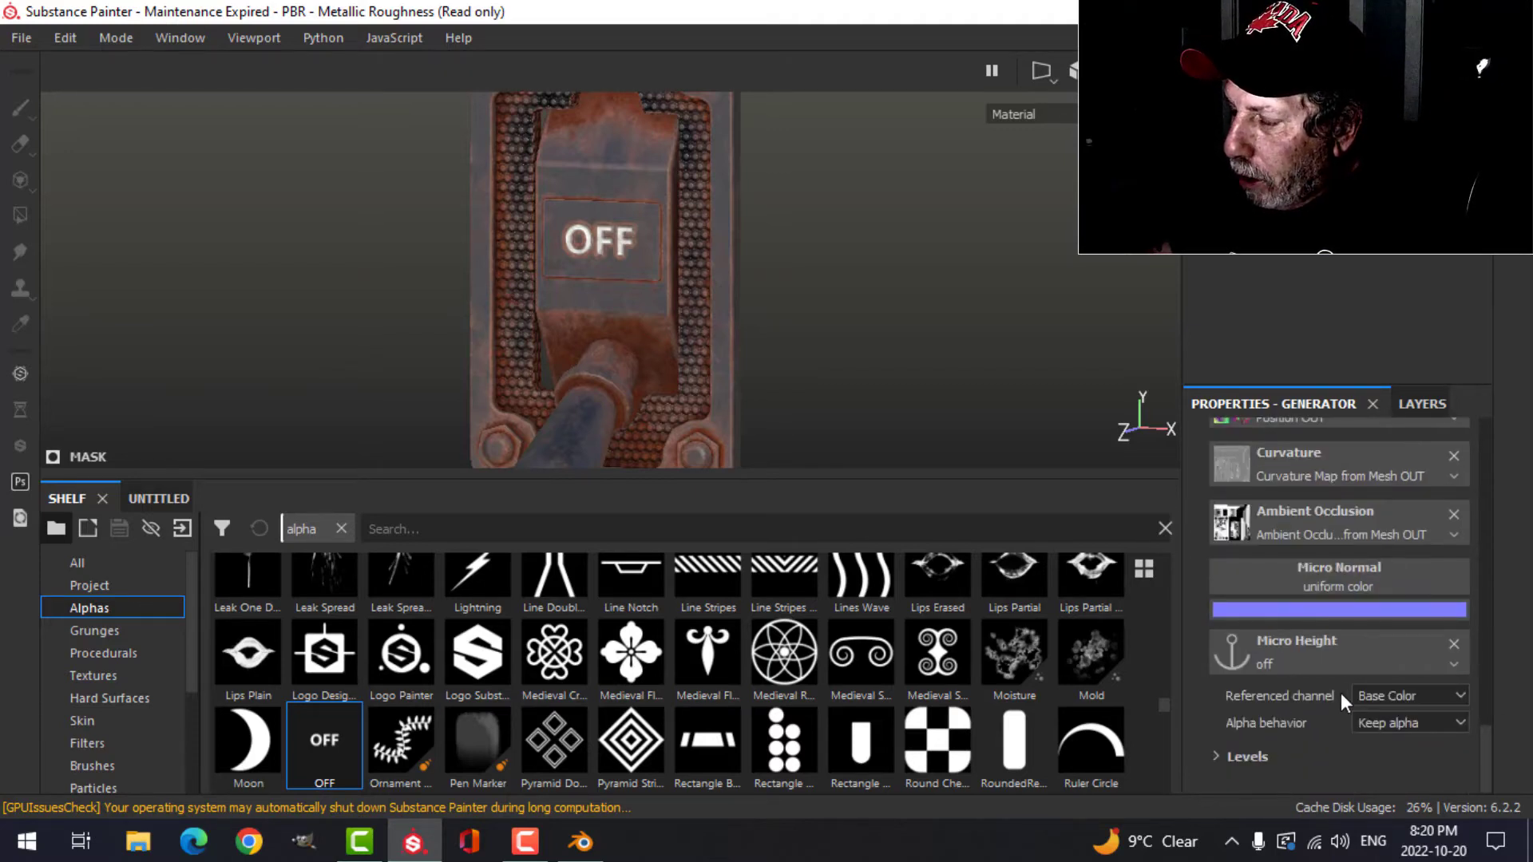
pyautogui.click(1388, 695)
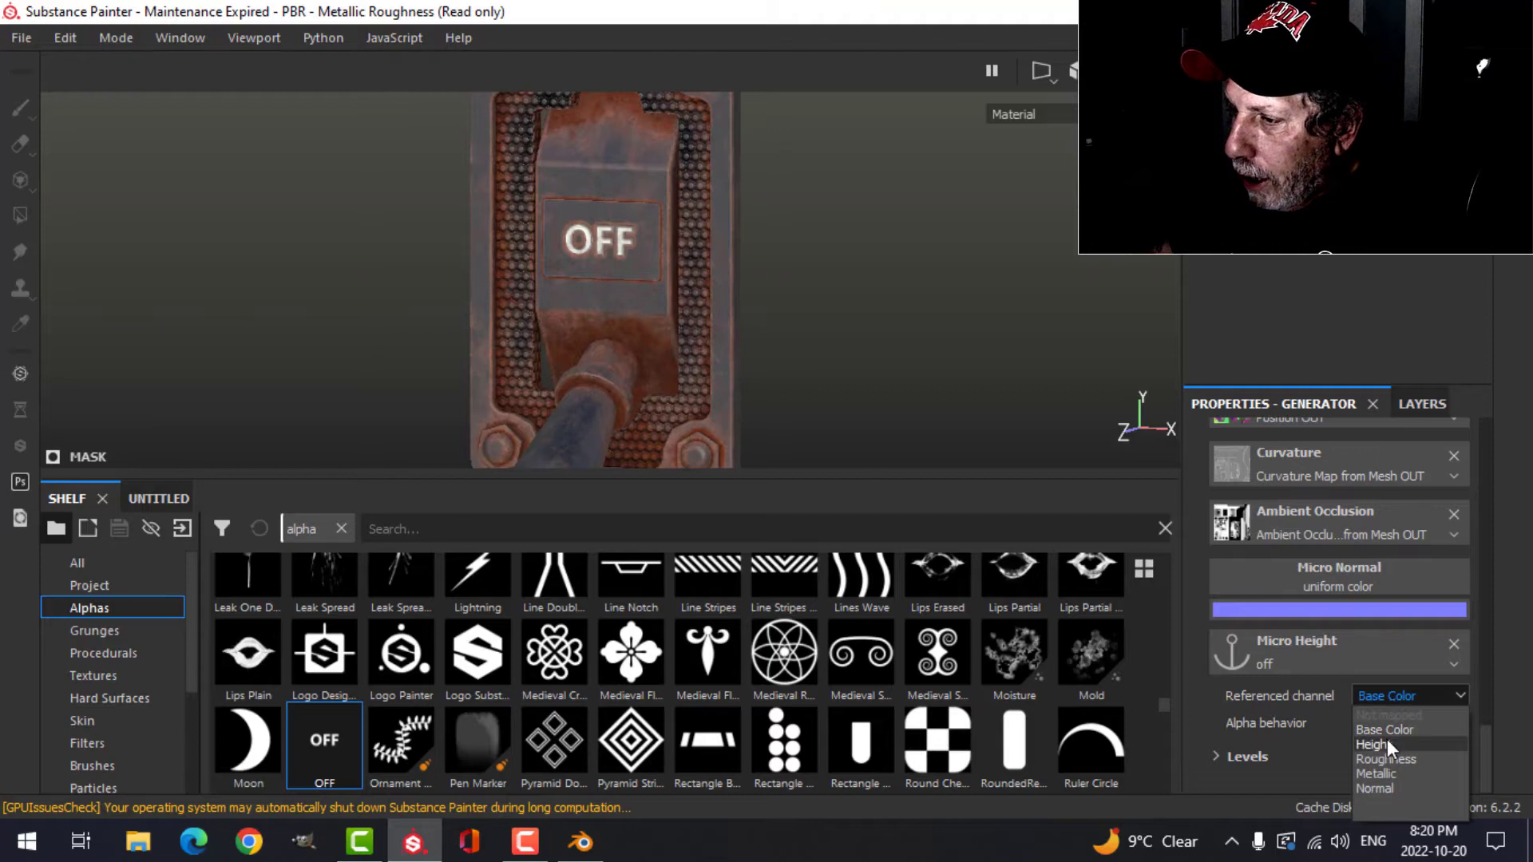
pyautogui.click(1387, 742)
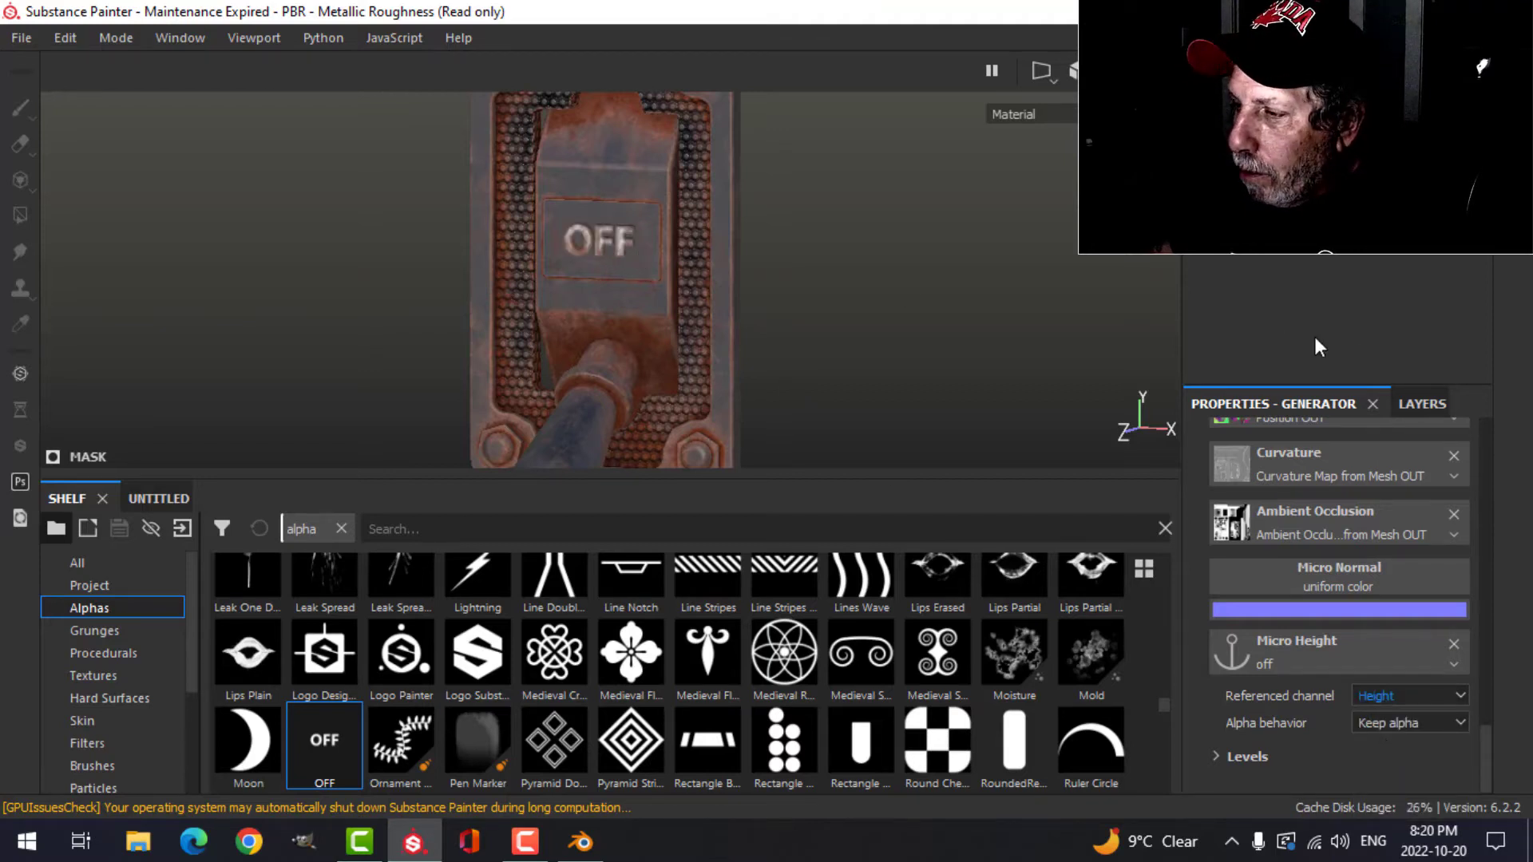
pyautogui.click(1422, 401)
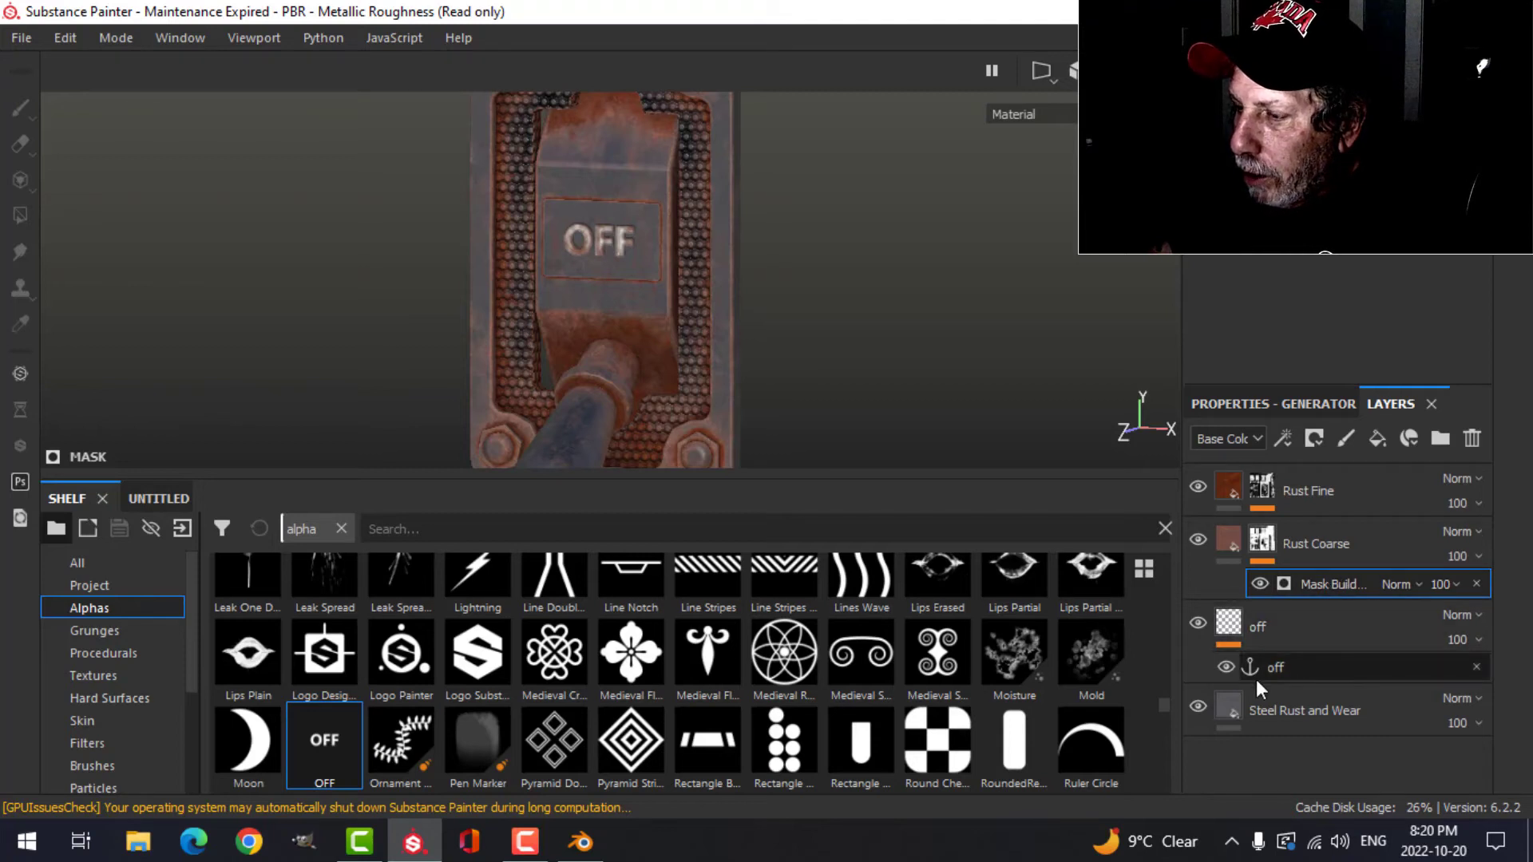
# - Point Rust Fine's Mask Builder Micro Height at the off anchor, referencing its Height channel
pyautogui.click(1266, 488)
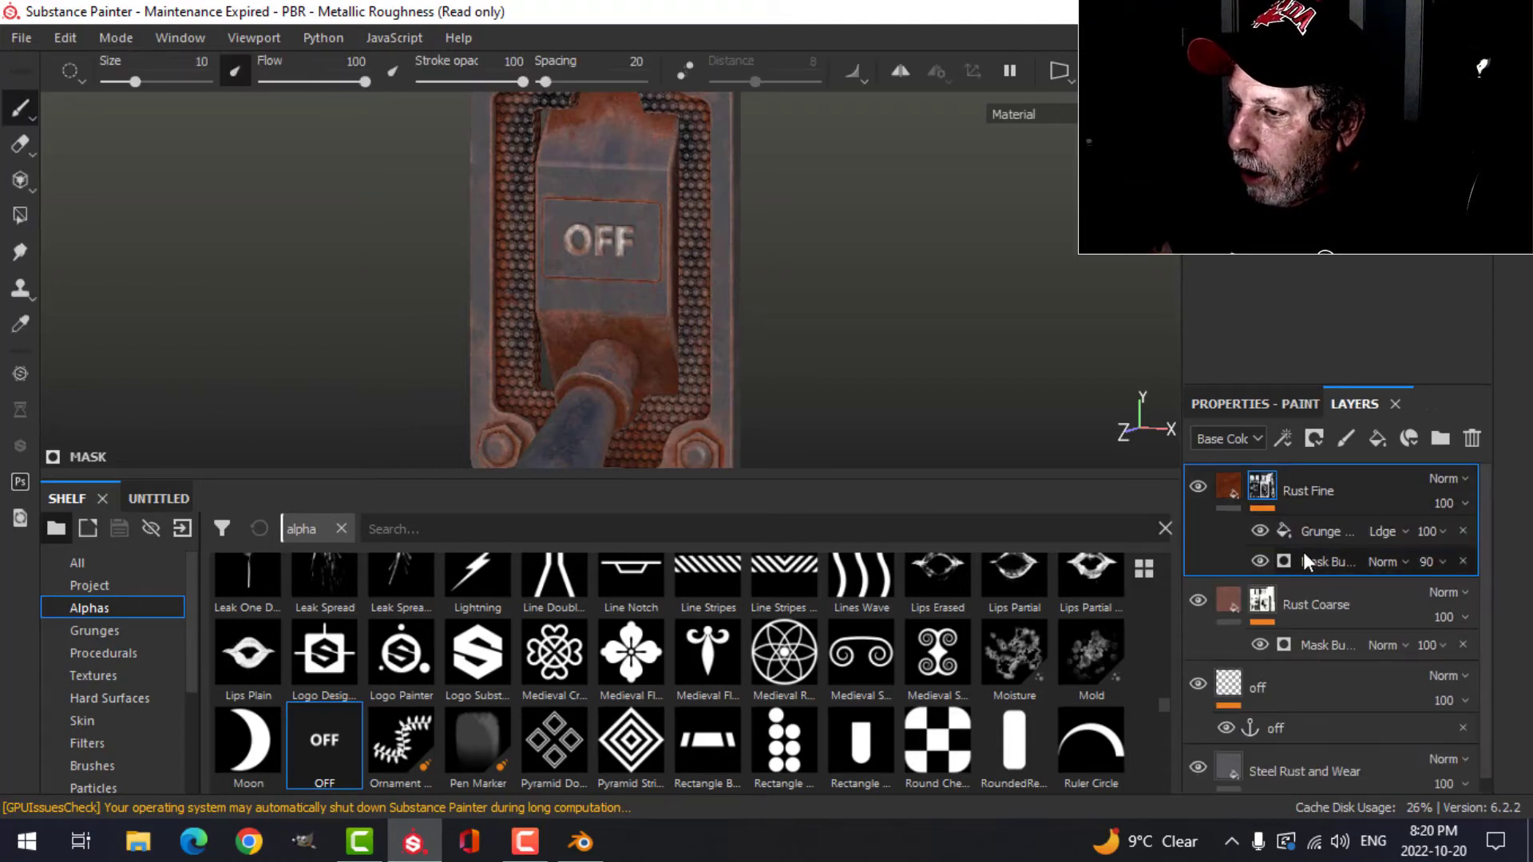
pyautogui.click(1320, 562)
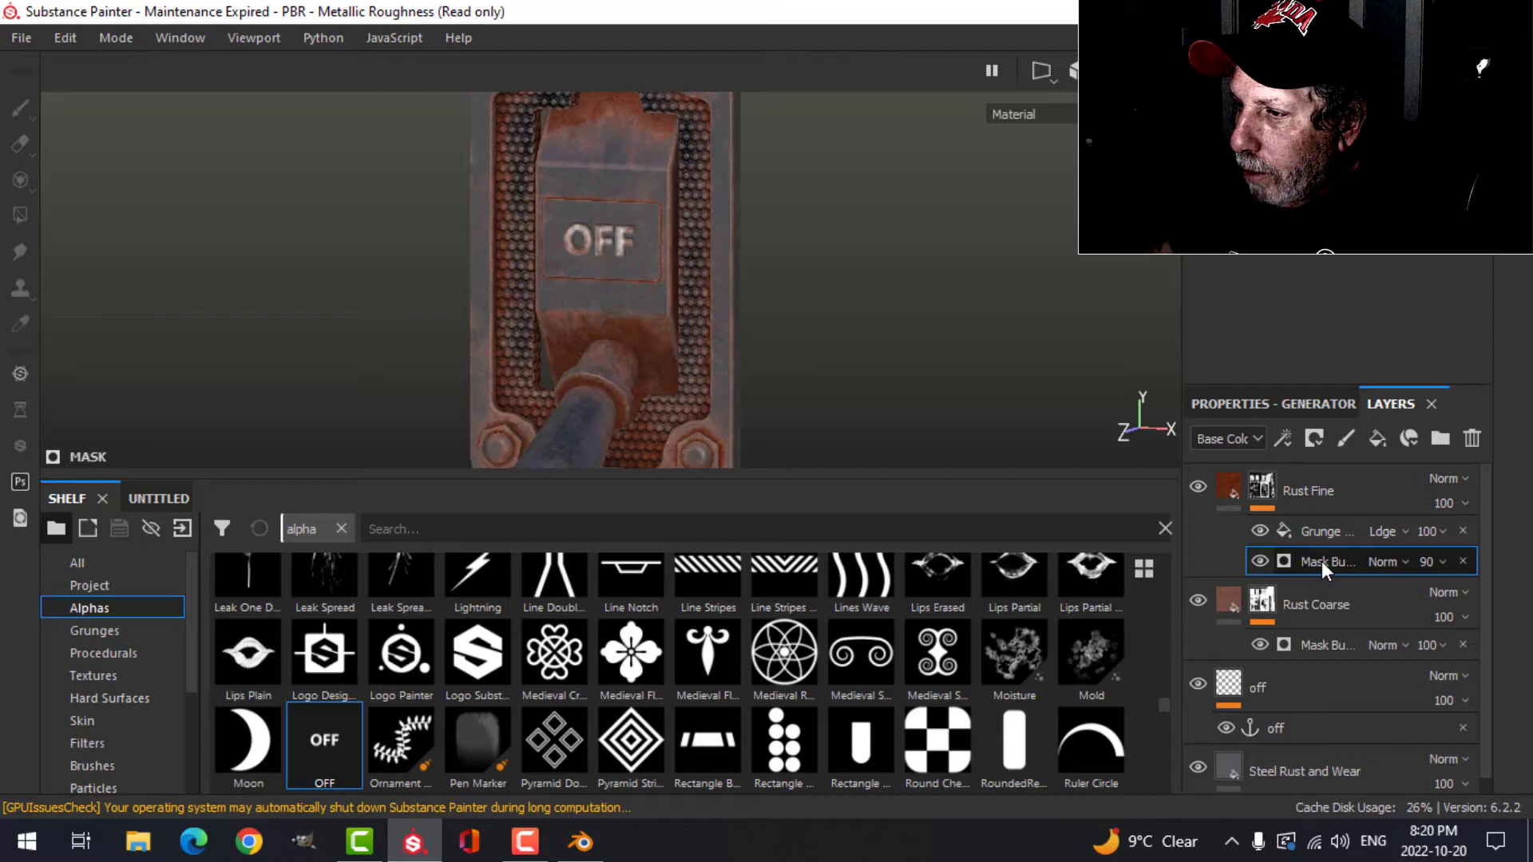
pyautogui.click(1305, 402)
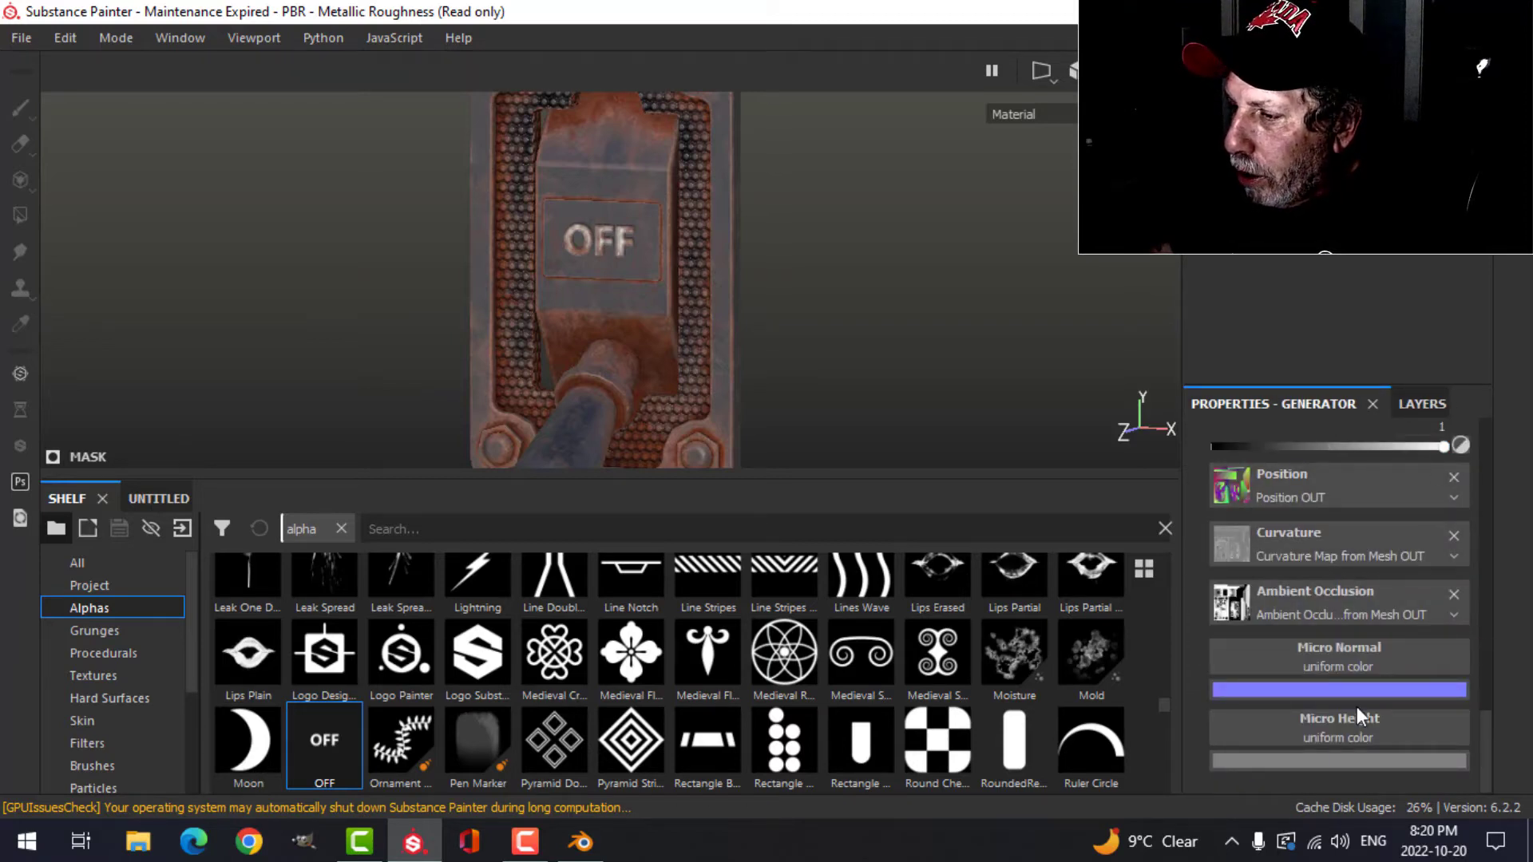
pyautogui.click(1352, 726)
pyautogui.click(1357, 404)
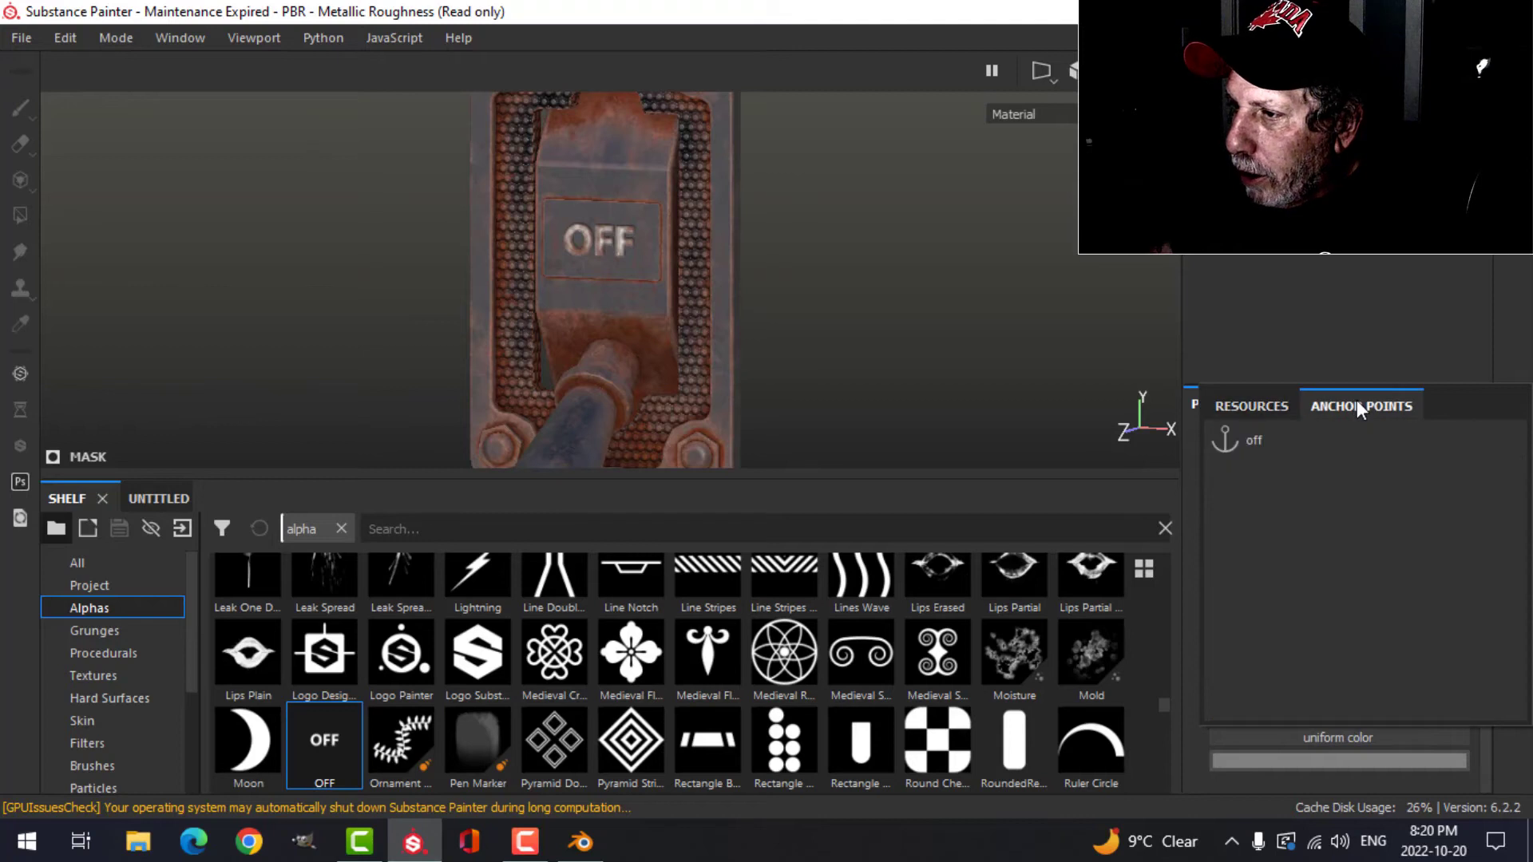
pyautogui.click(1253, 440)
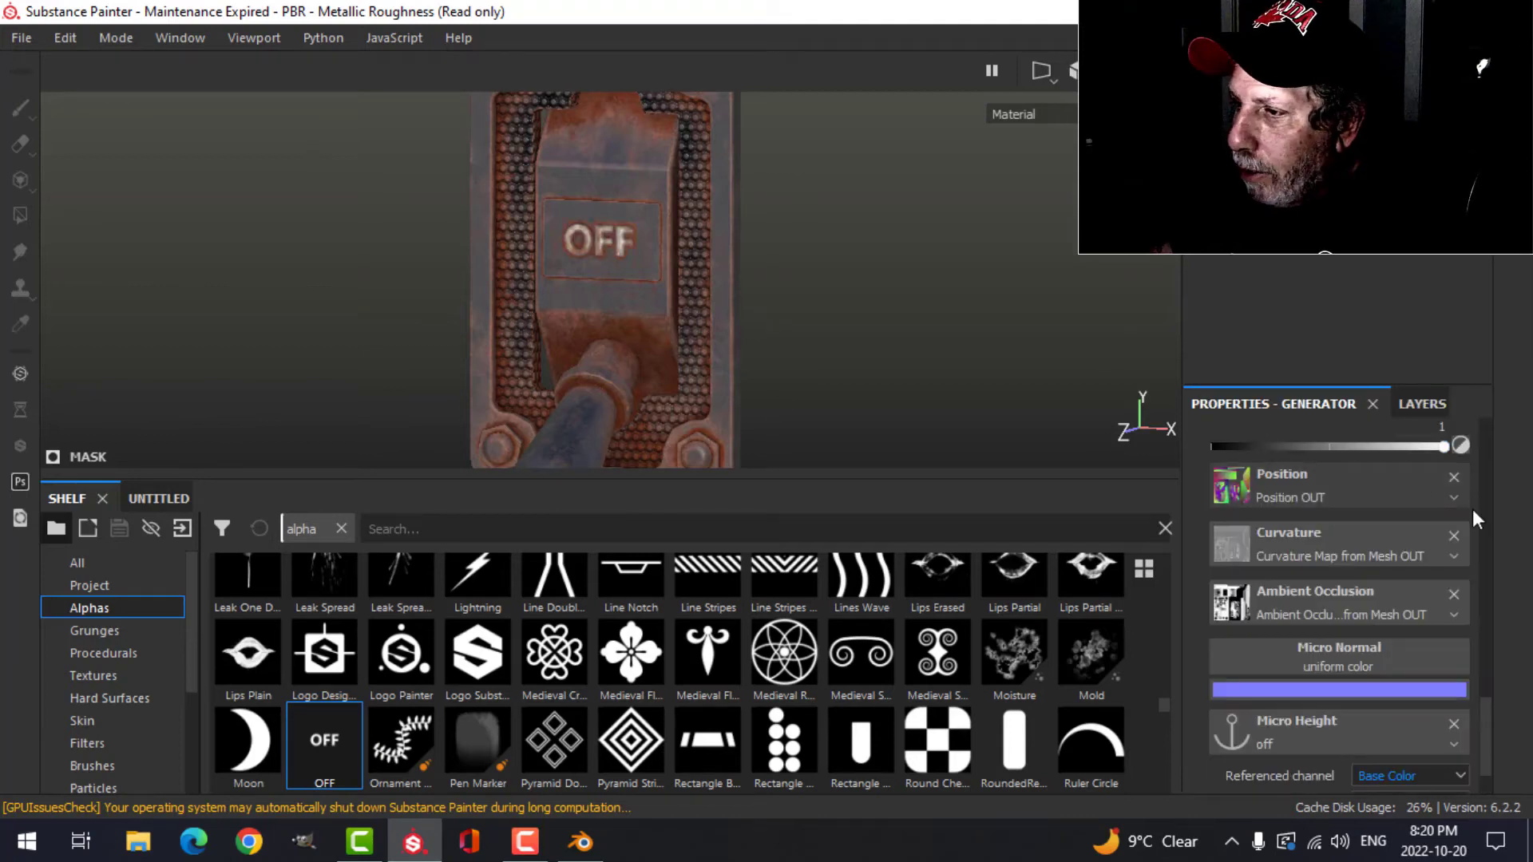
pyautogui.scroll(-3, 1429, 639)
pyautogui.scroll(2, 1409, 707)
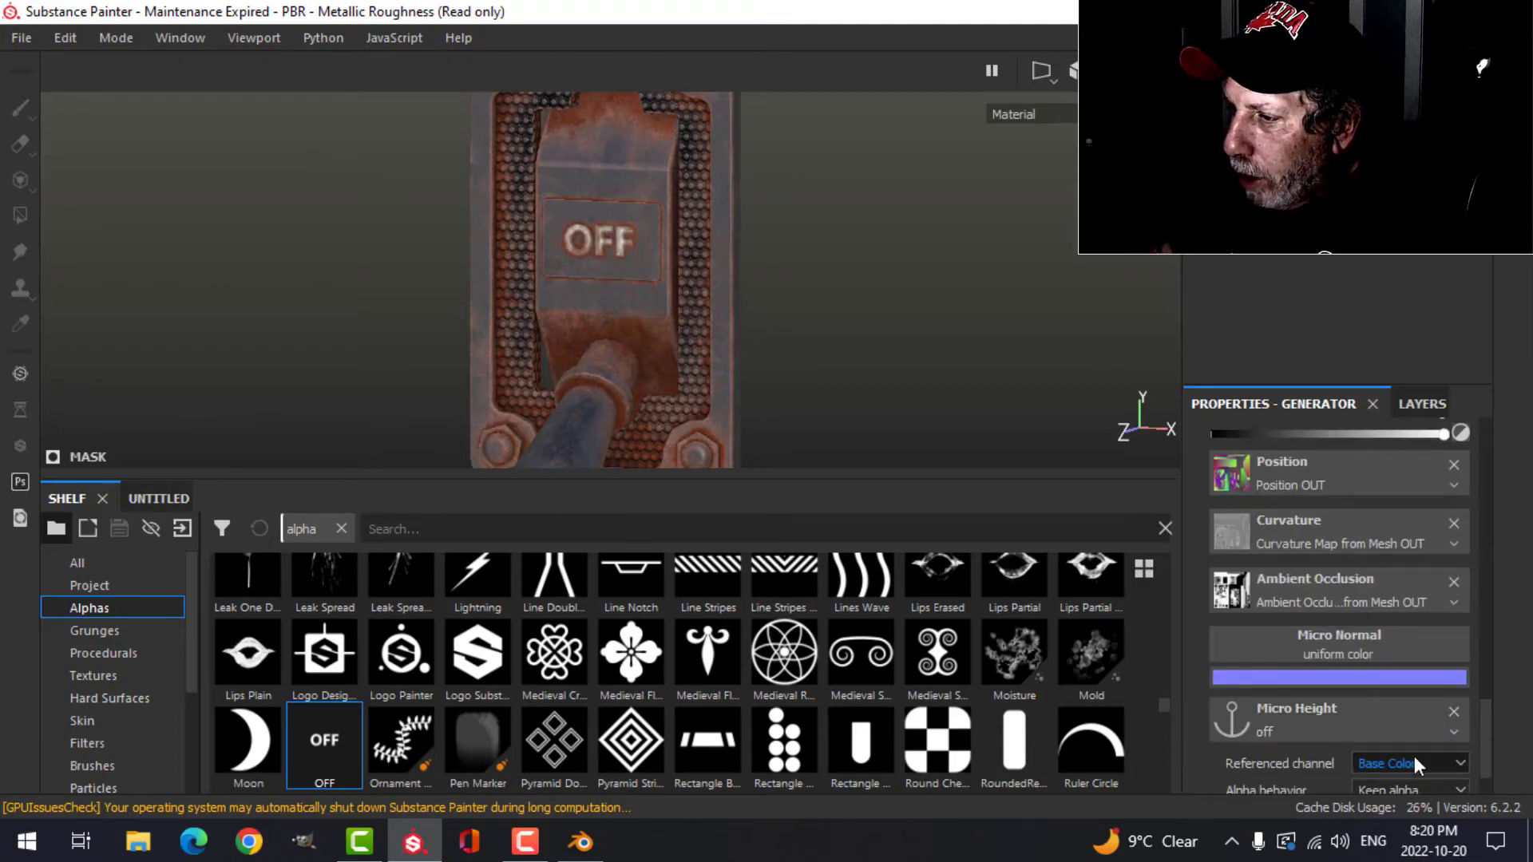
pyautogui.click(1413, 762)
pyautogui.click(1390, 676)
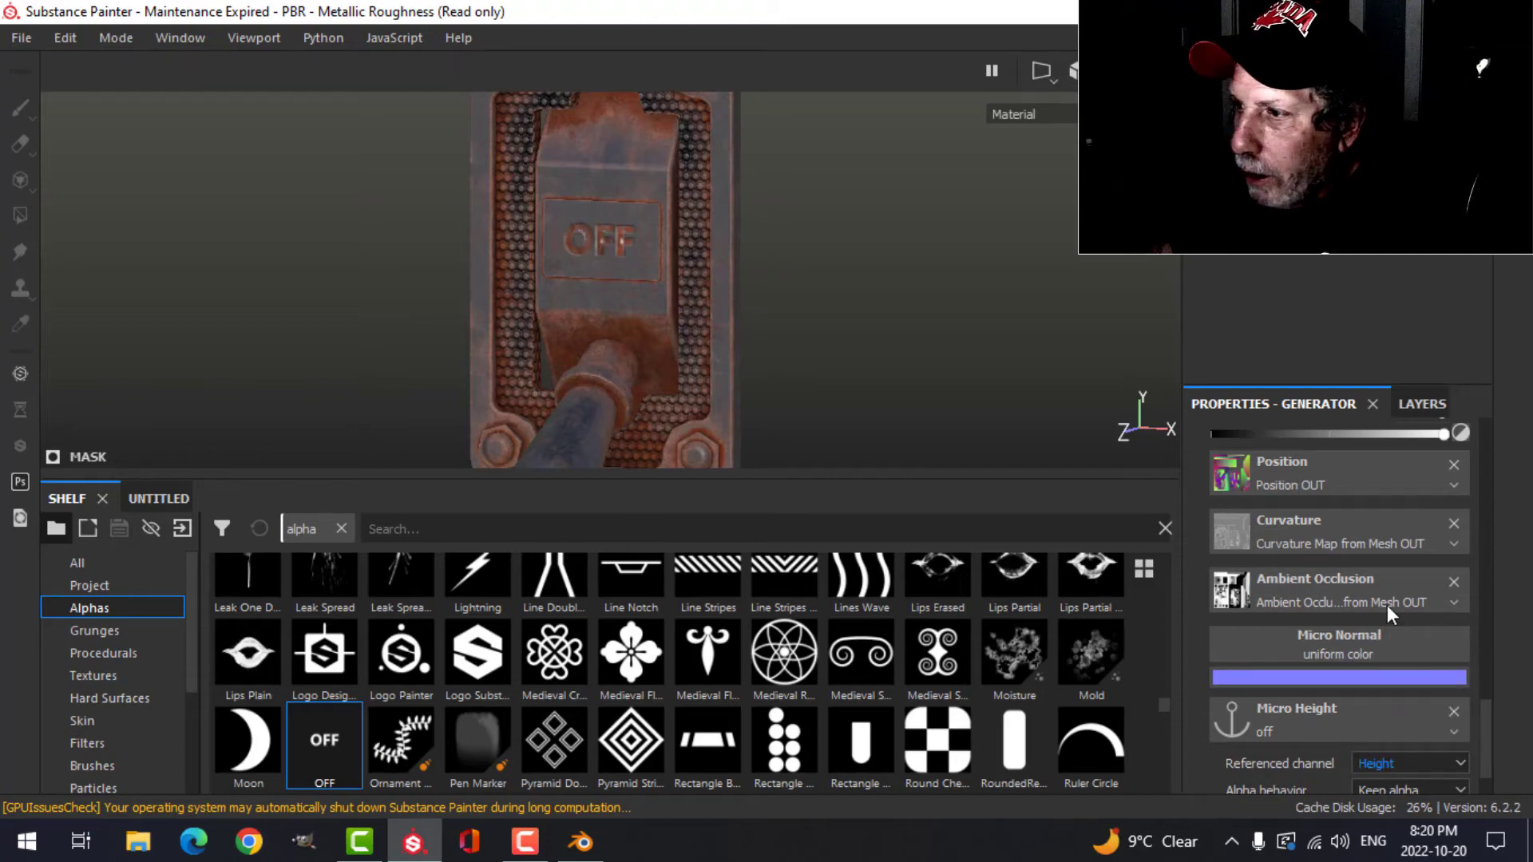
# - Bring up the Rust Coarse mask generator's settings from the layer stack
pyautogui.click(1419, 404)
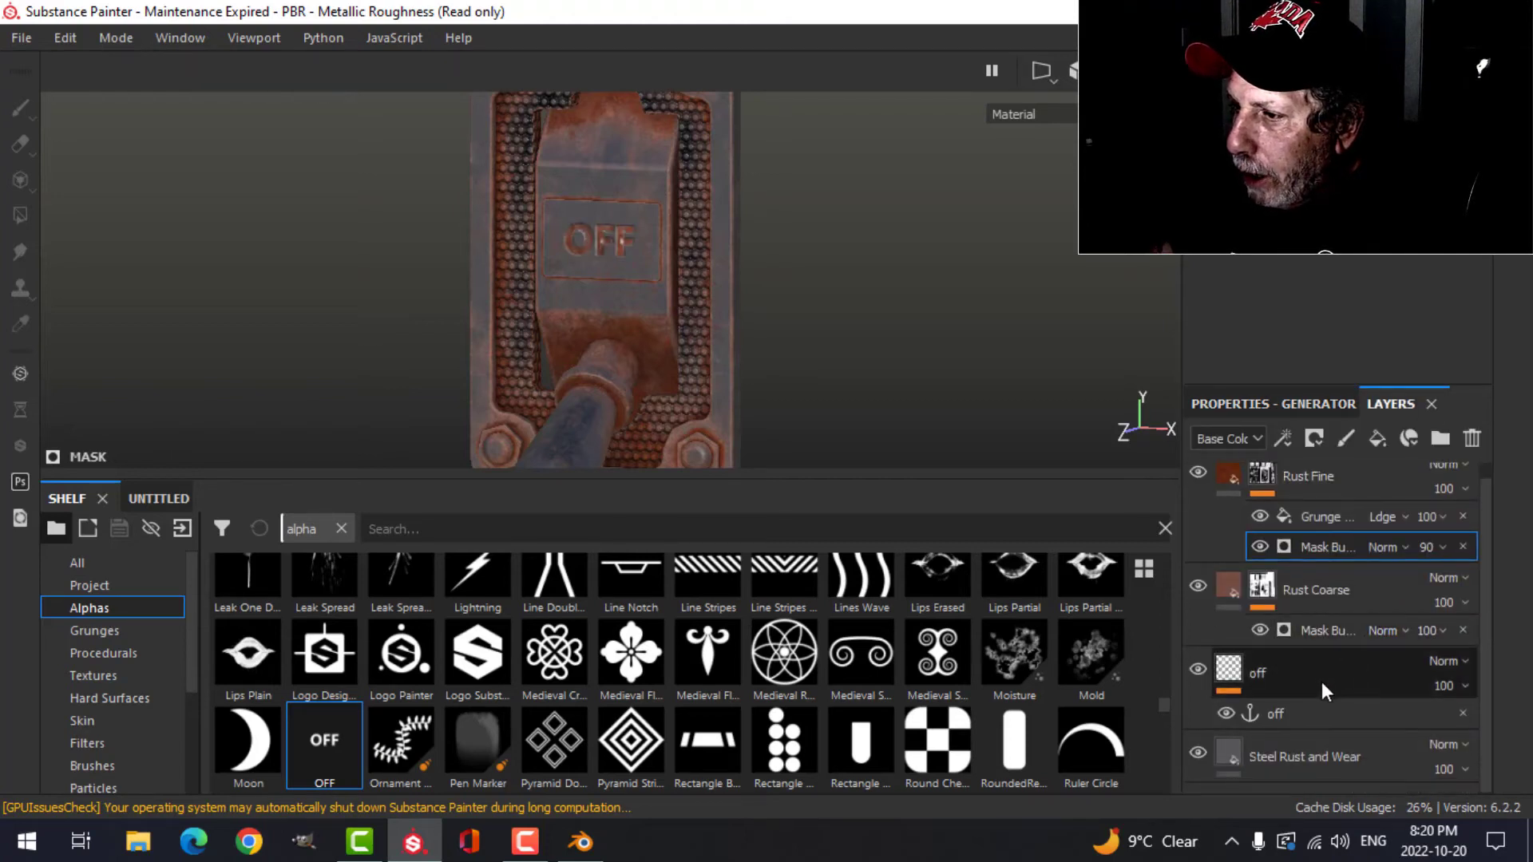
pyautogui.click(1325, 629)
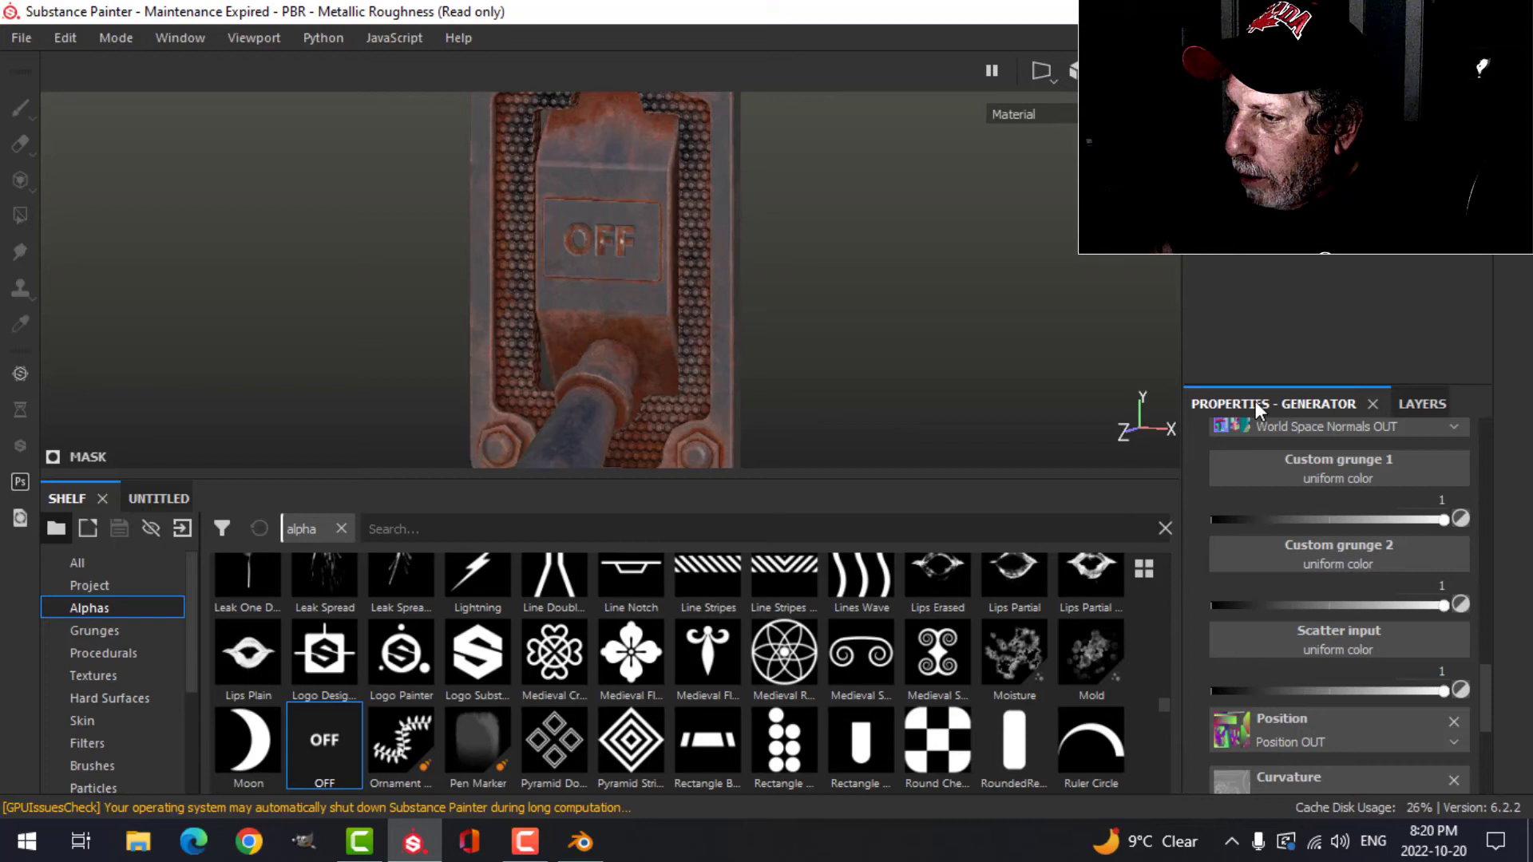
pyautogui.scroll(-5, 1371, 704)
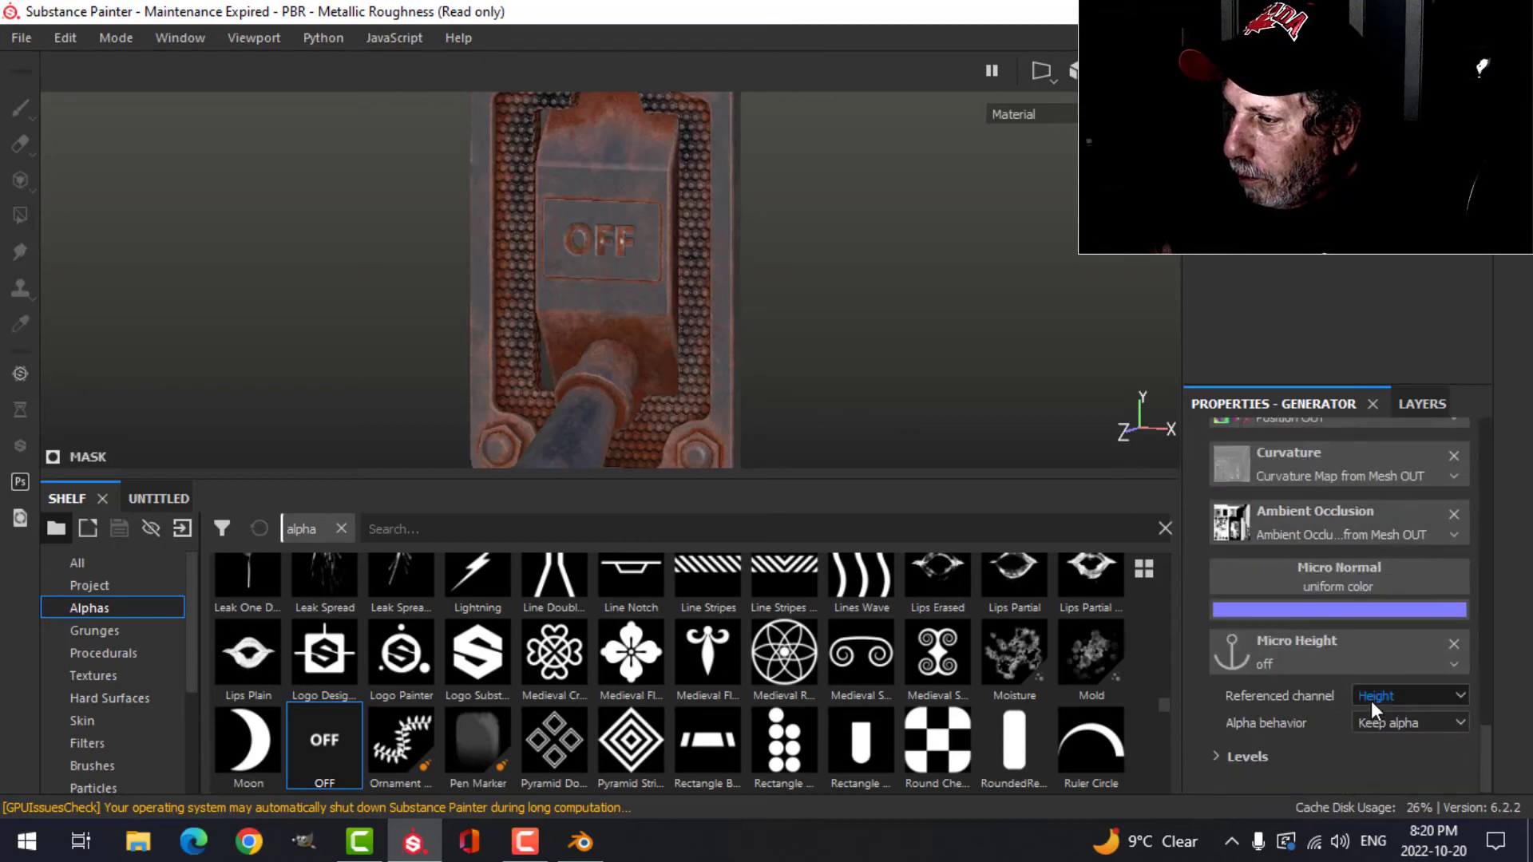
# - Tune the Micro Height anchor levels: black point just above 0, white point about 0.879
pyautogui.click(1217, 754)
pyautogui.scroll(-3, 1382, 740)
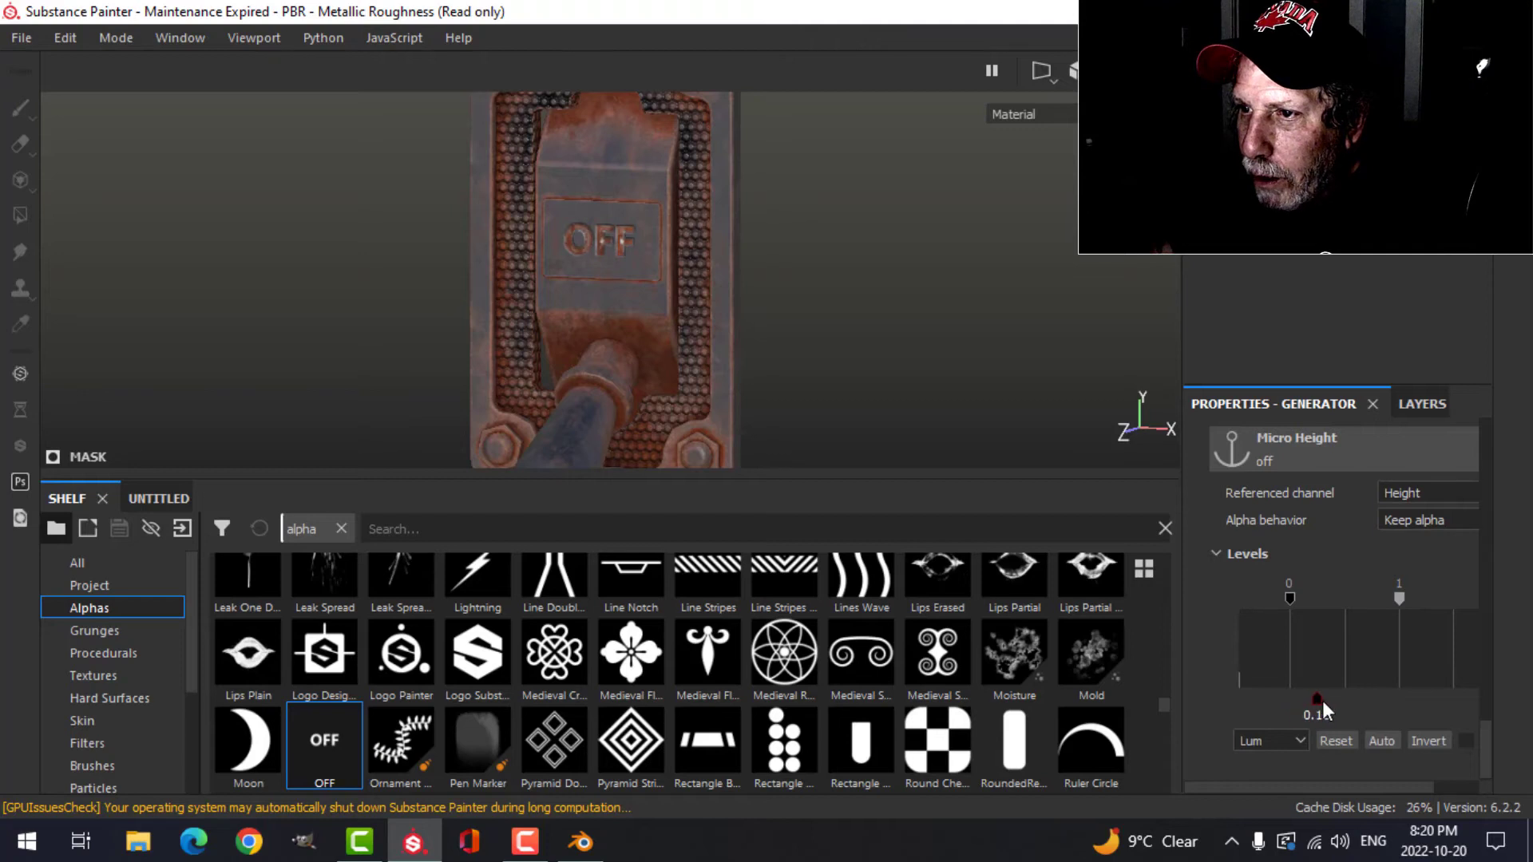
pyautogui.moveTo(1338, 701); pyautogui.dragTo(1349, 697)
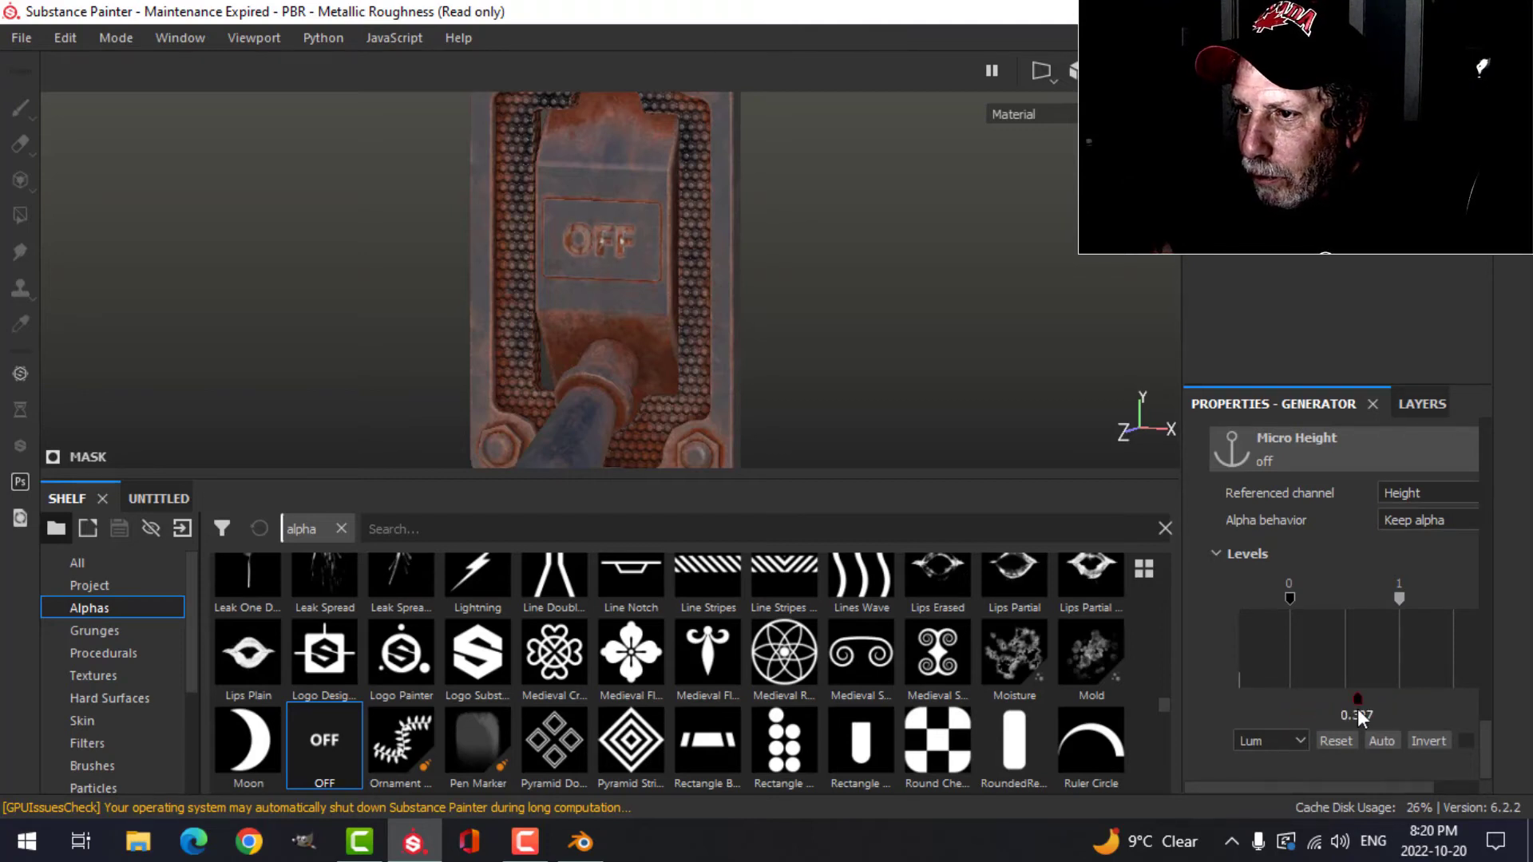
pyautogui.moveTo(1346, 701); pyautogui.dragTo(1339, 702)
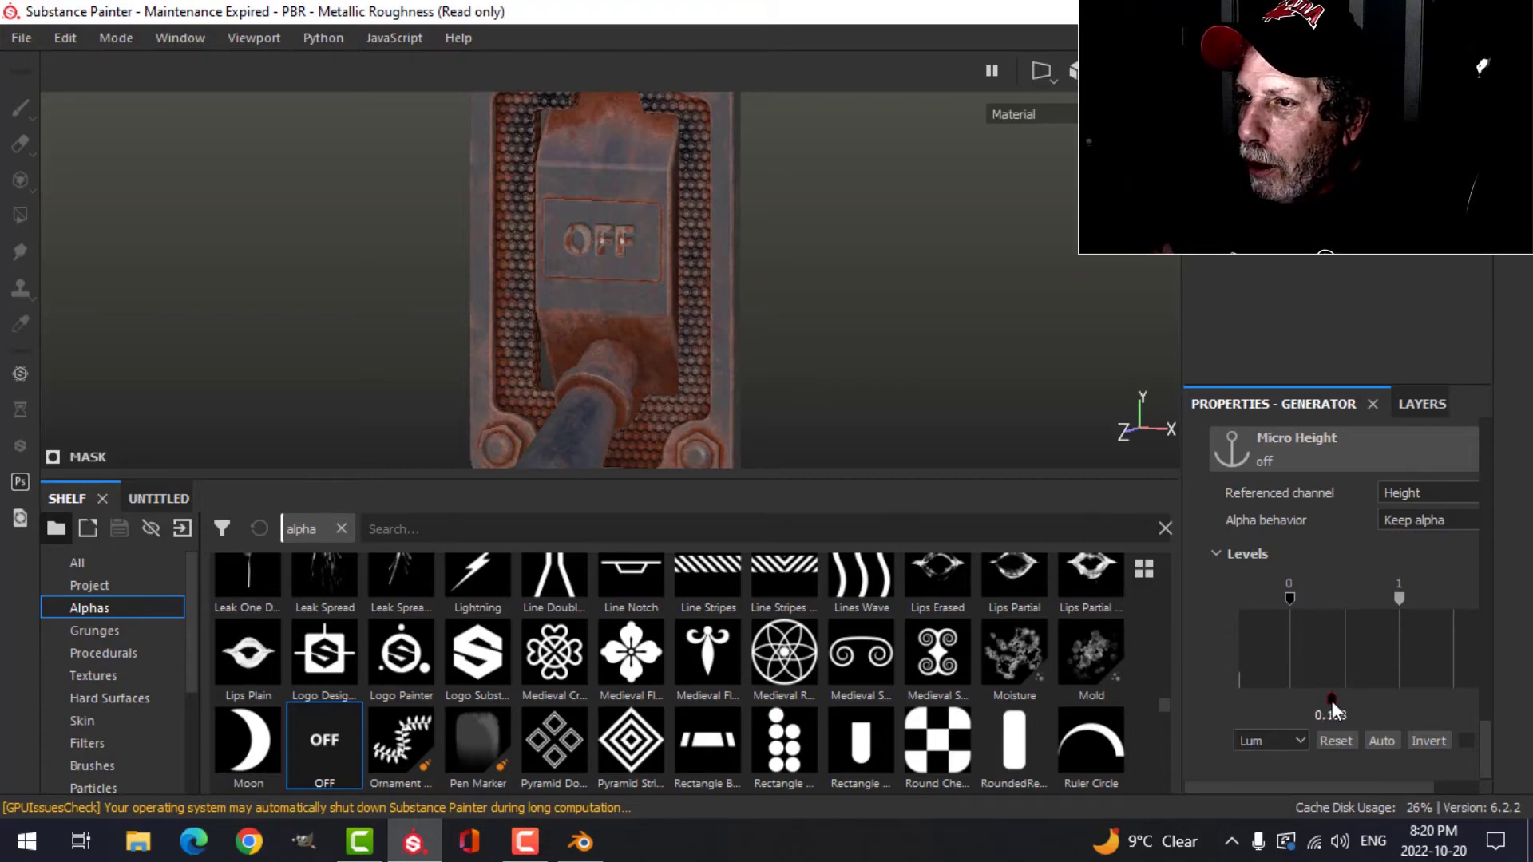
pyautogui.moveTo(1290, 597)
pyautogui.mouseDown()
pyautogui.moveTo(1321, 604)
pyautogui.moveTo(1280, 611)
pyautogui.mouseUp()
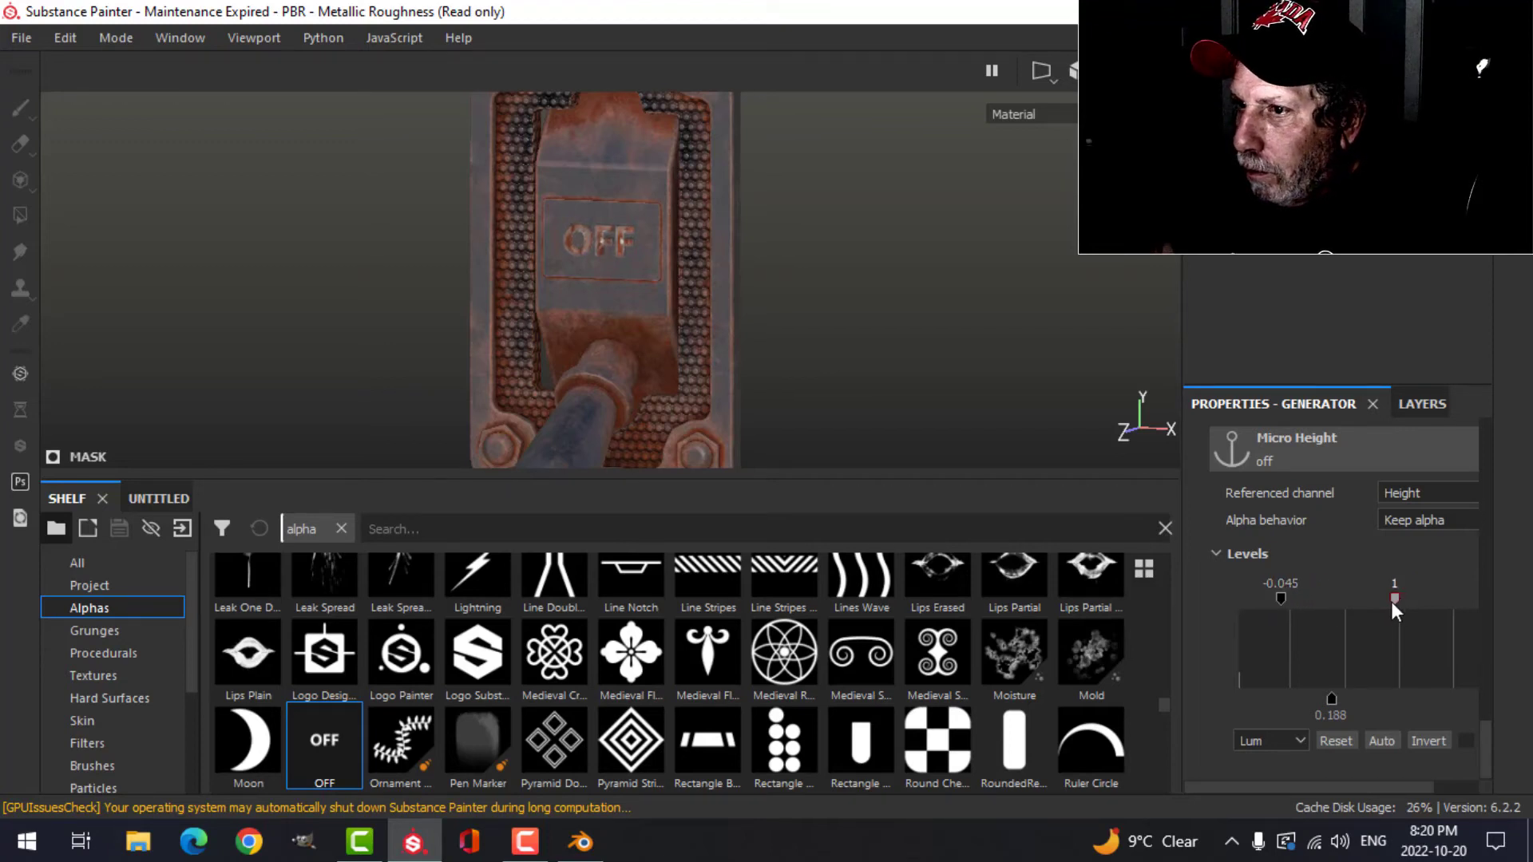
pyautogui.moveTo(1392, 611); pyautogui.dragTo(1361, 616)
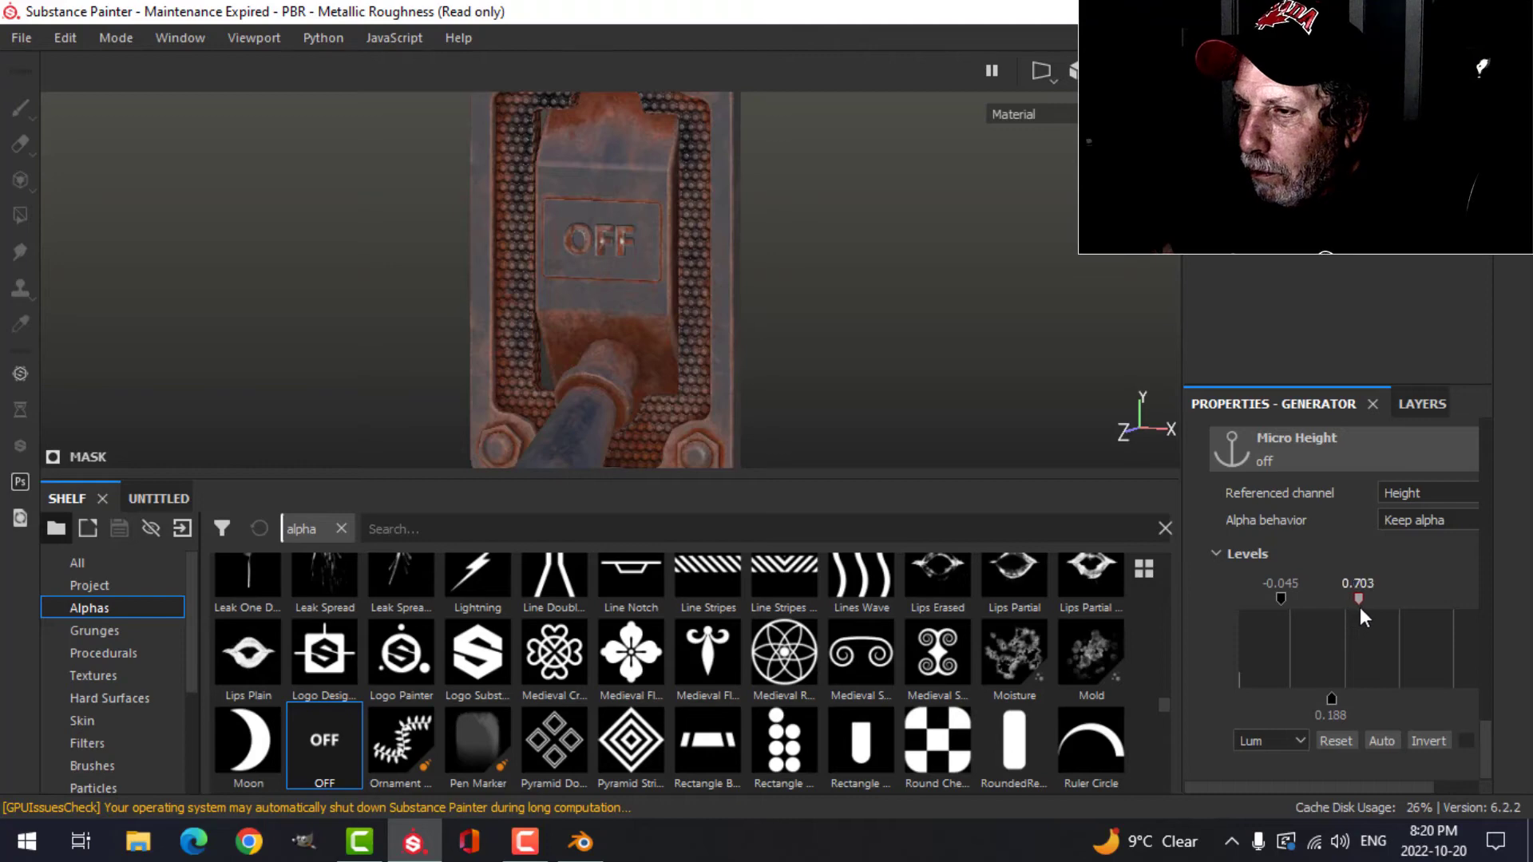
pyautogui.keyDown('alt'); pyautogui.moveTo(899, 308); pyautogui.dragTo(944, 311); pyautogui.keyUp('alt')
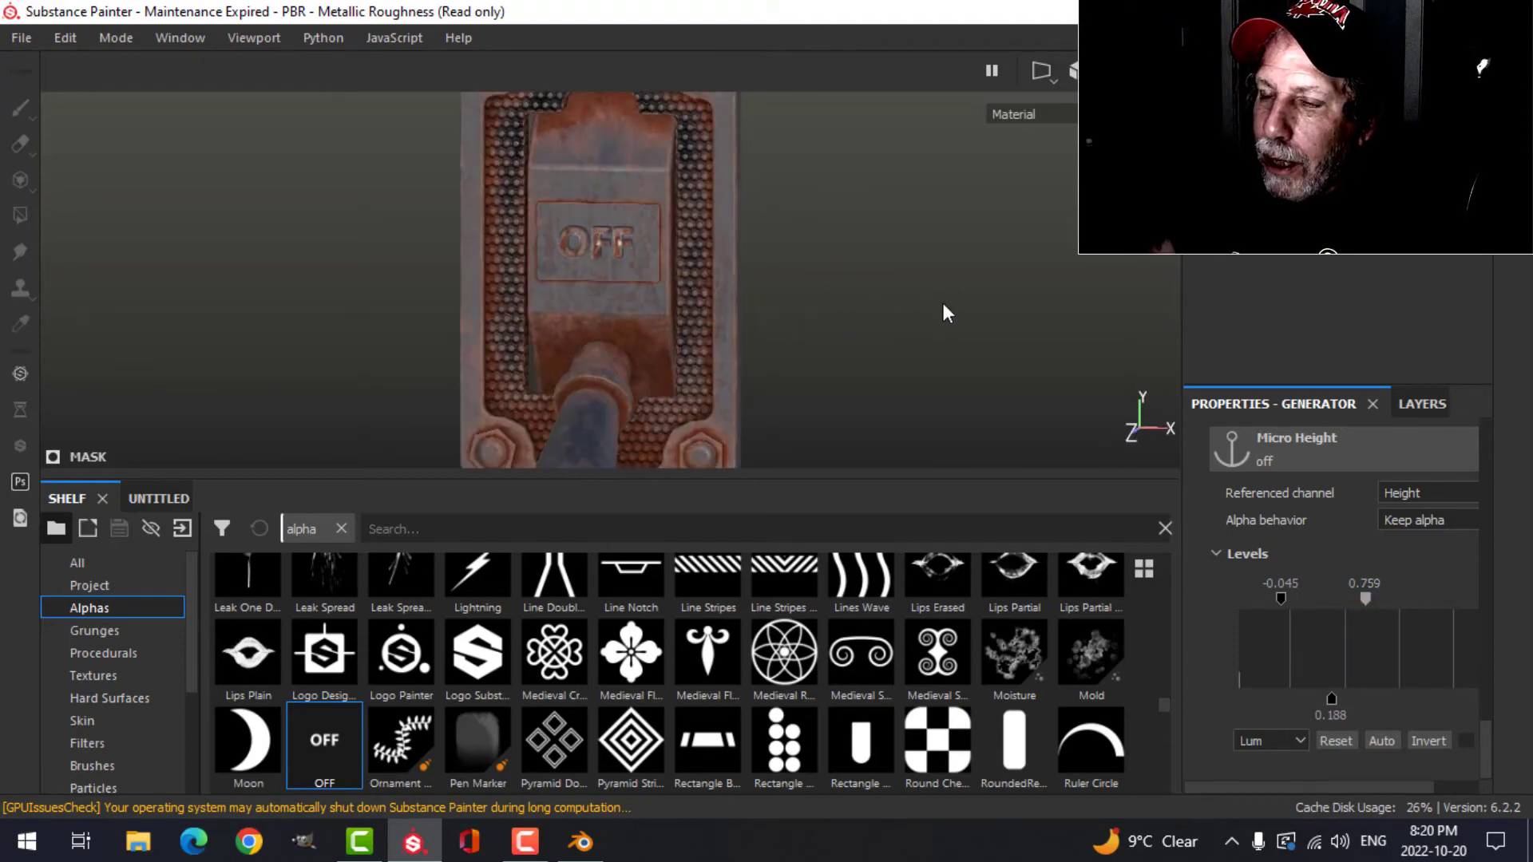
pyautogui.scroll(2, 897, 331)
pyautogui.scroll(2, 897, 321)
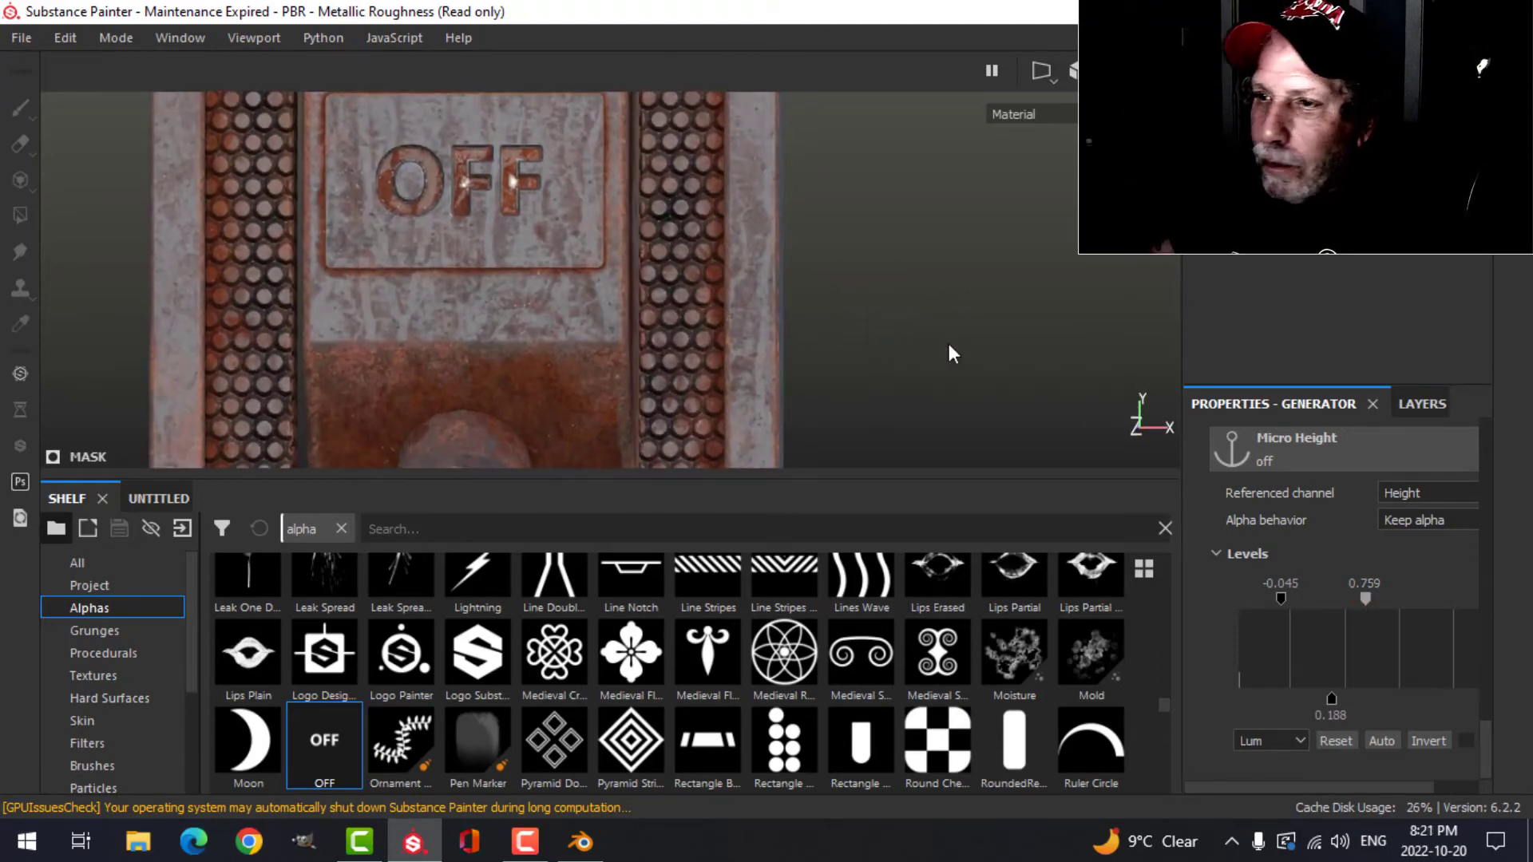
pyautogui.moveTo(1372, 598)
pyautogui.mouseDown()
pyautogui.moveTo(1410, 601)
pyautogui.moveTo(1378, 603)
pyautogui.mouseUp()
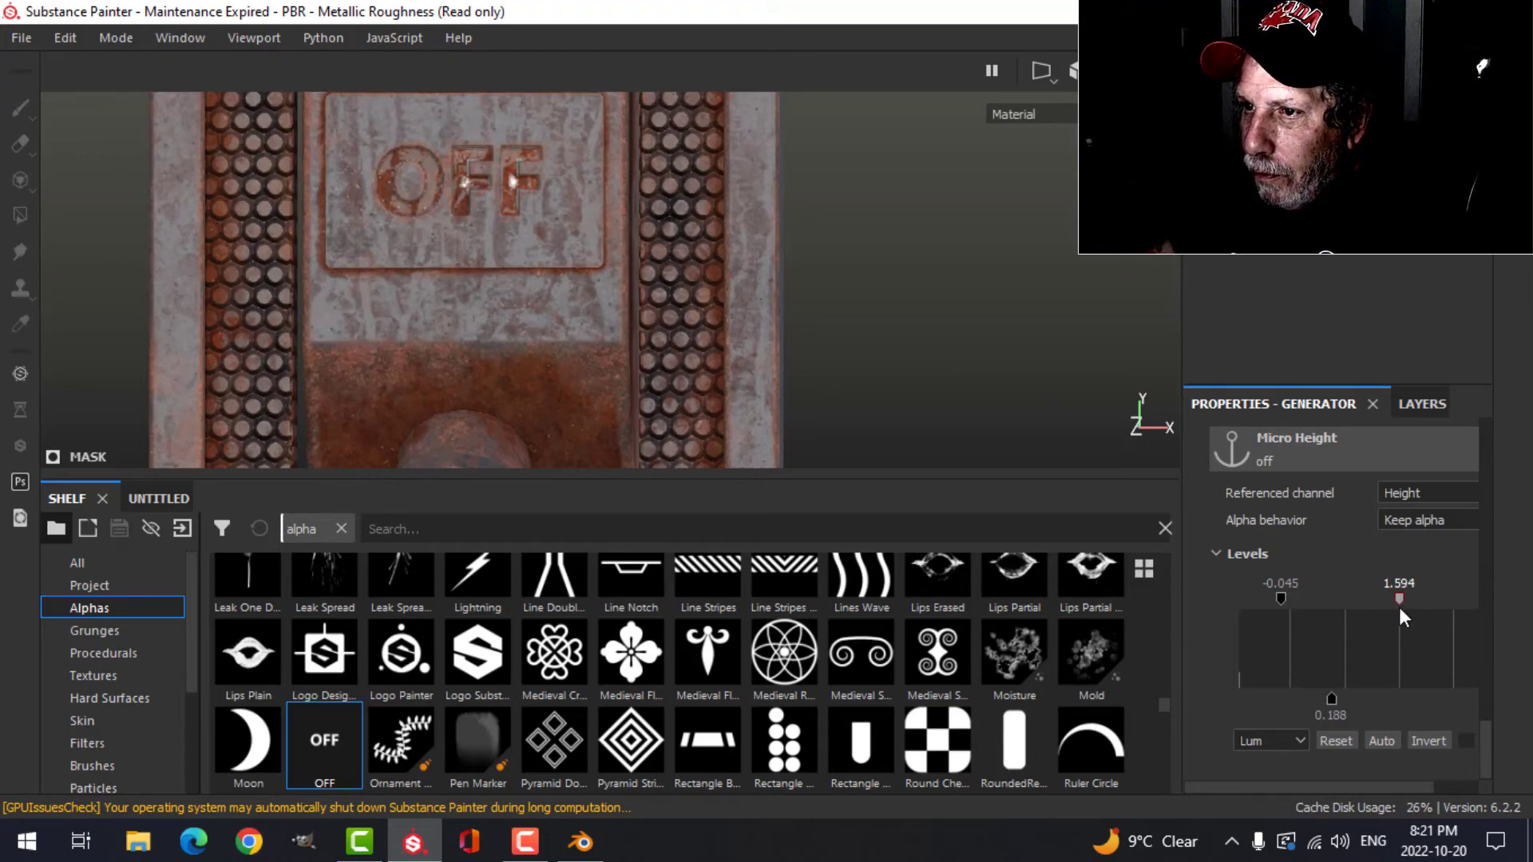
# - Raise Rust Coarse's lower Micro Height level to 0.12 to brighten the OFF letters
pyautogui.click(1424, 401)
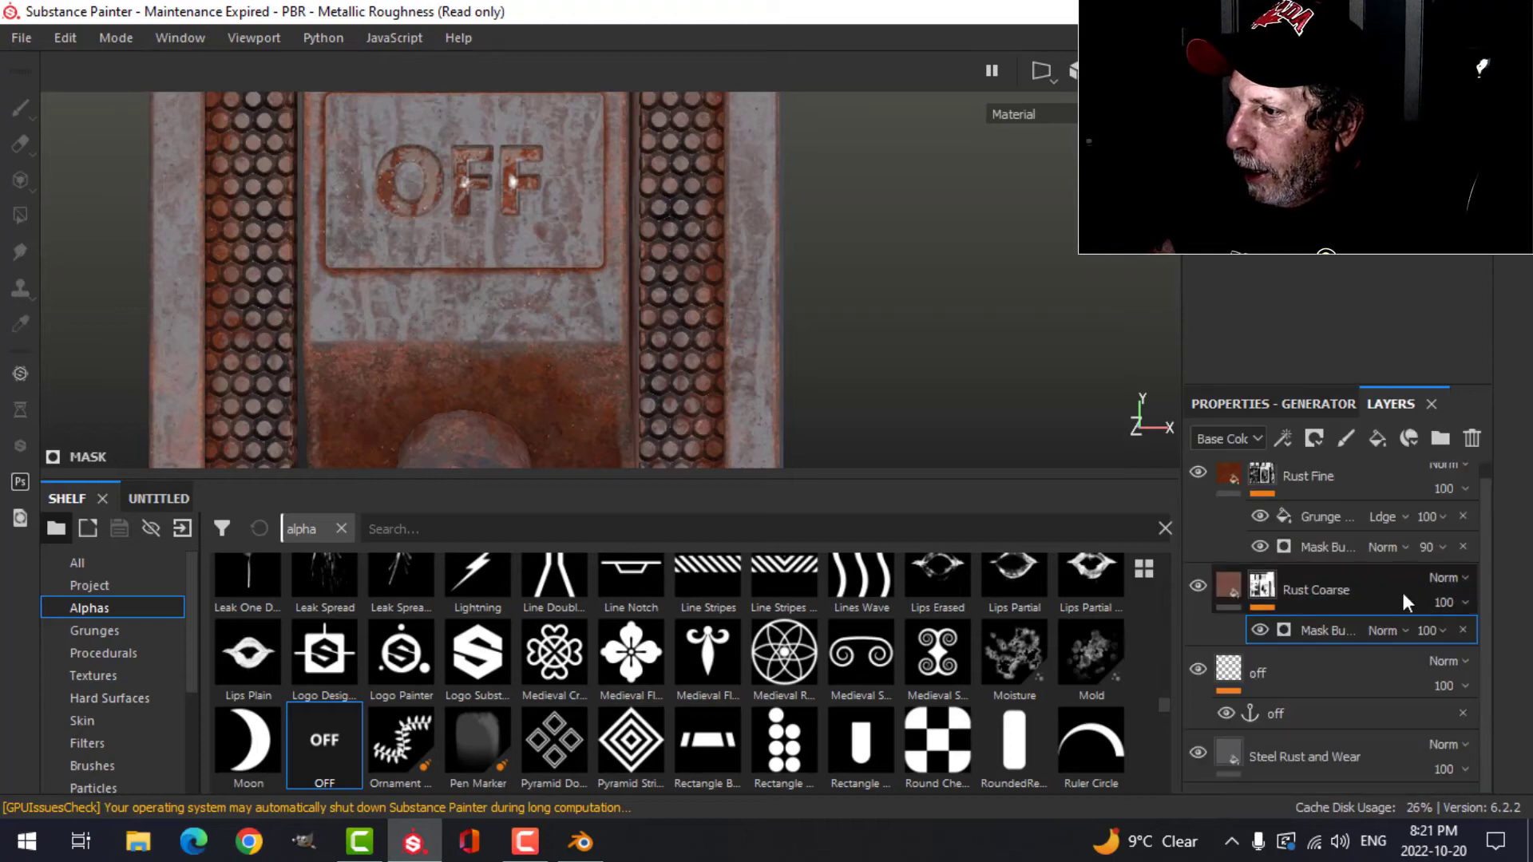
pyautogui.click(1296, 402)
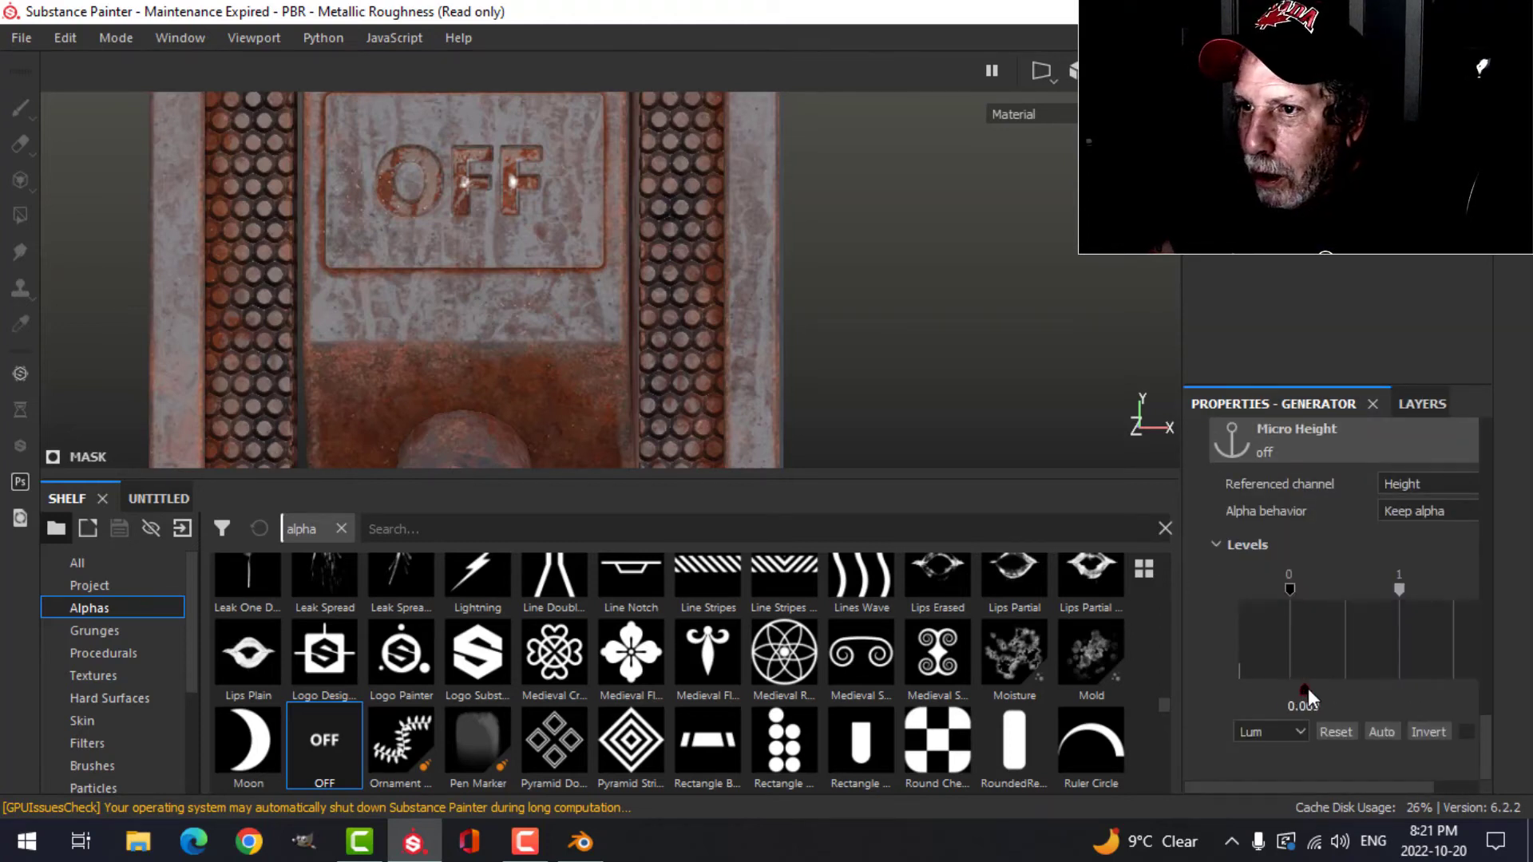
pyautogui.moveTo(1308, 689); pyautogui.dragTo(1317, 689)
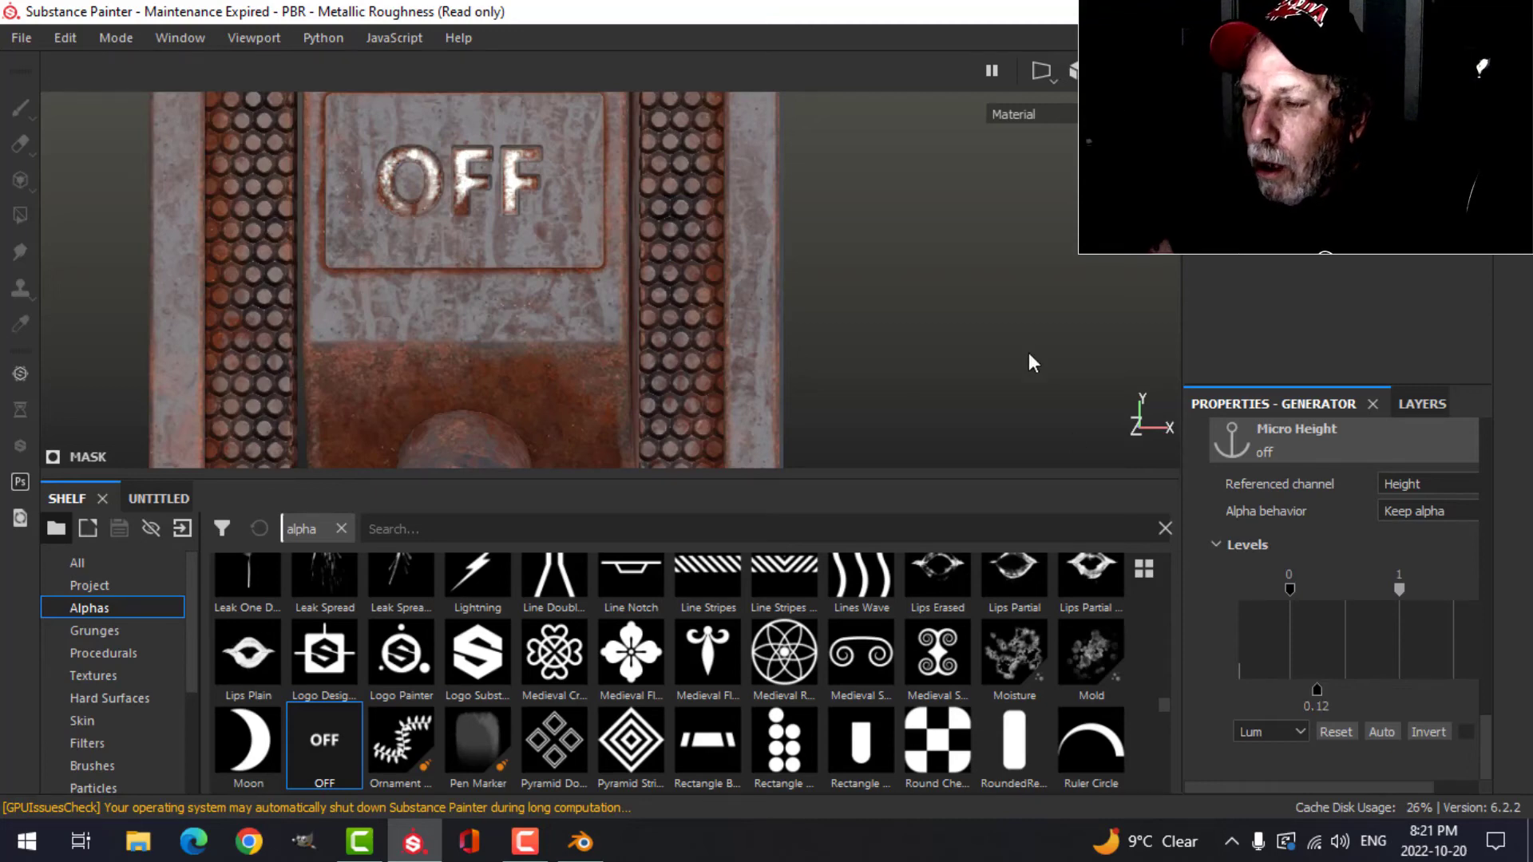
pyautogui.keyDown('alt'); pyautogui.moveTo(1028, 352); pyautogui.dragTo(899, 332); pyautogui.keyUp('alt')
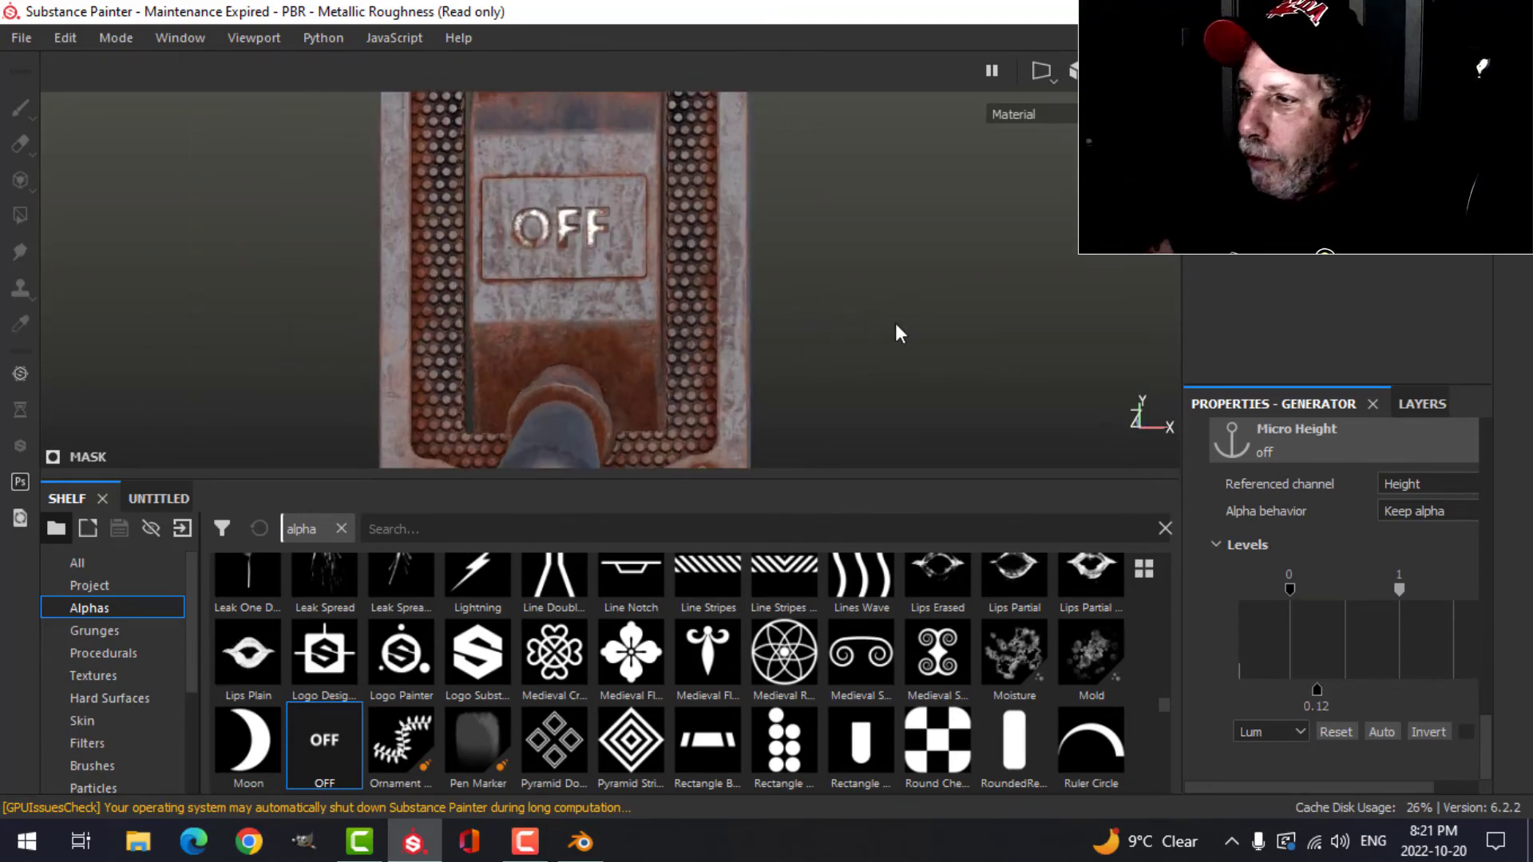
# - Collapse the Rust Fine and Rust Coarse layers in the layer stack
pyautogui.click(1401, 404)
pyautogui.click(1229, 476)
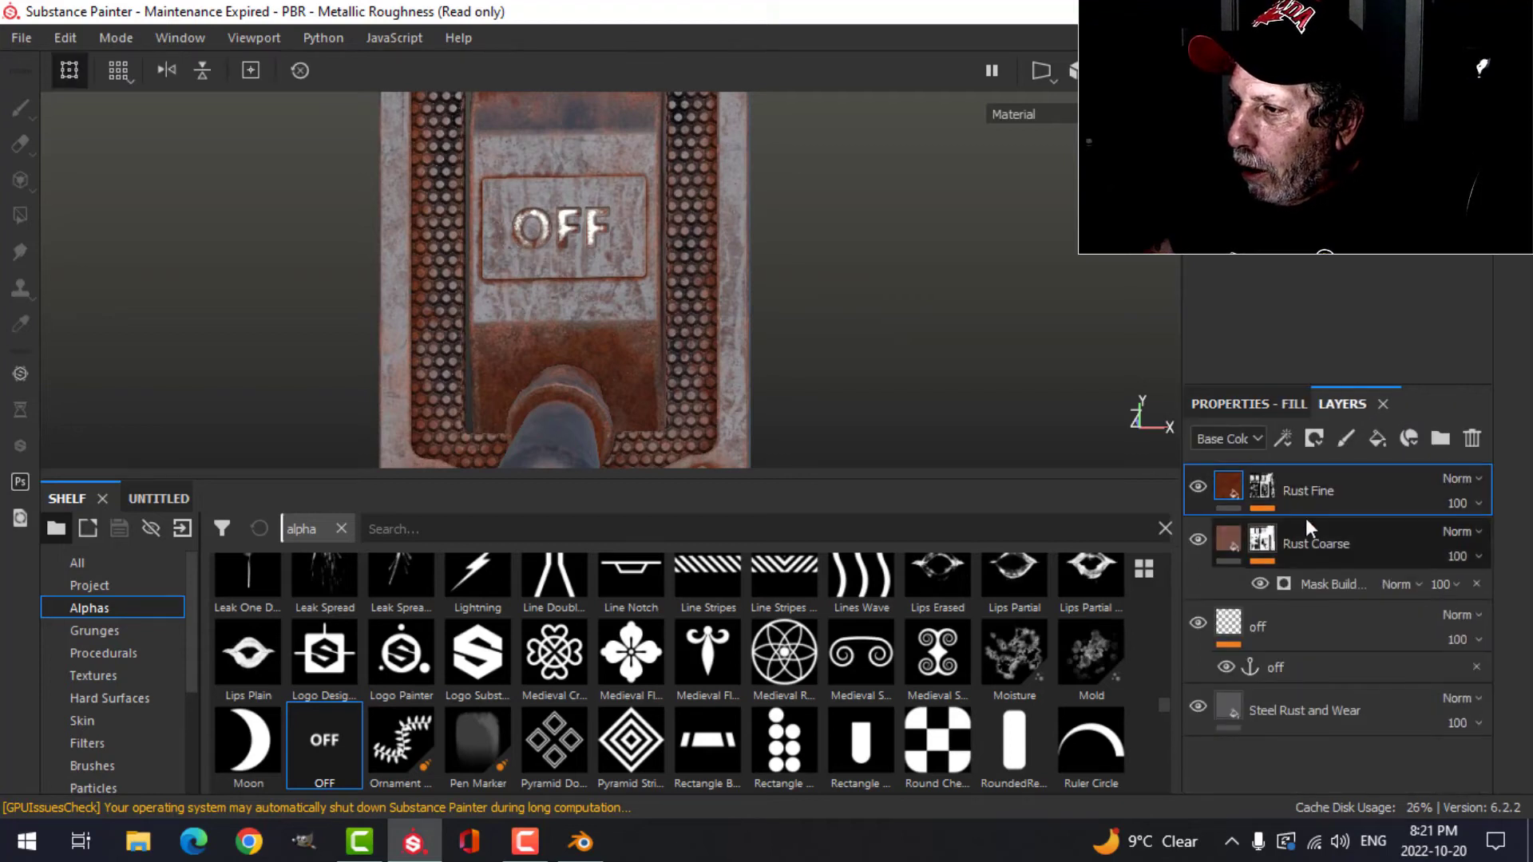
pyautogui.click(1229, 547)
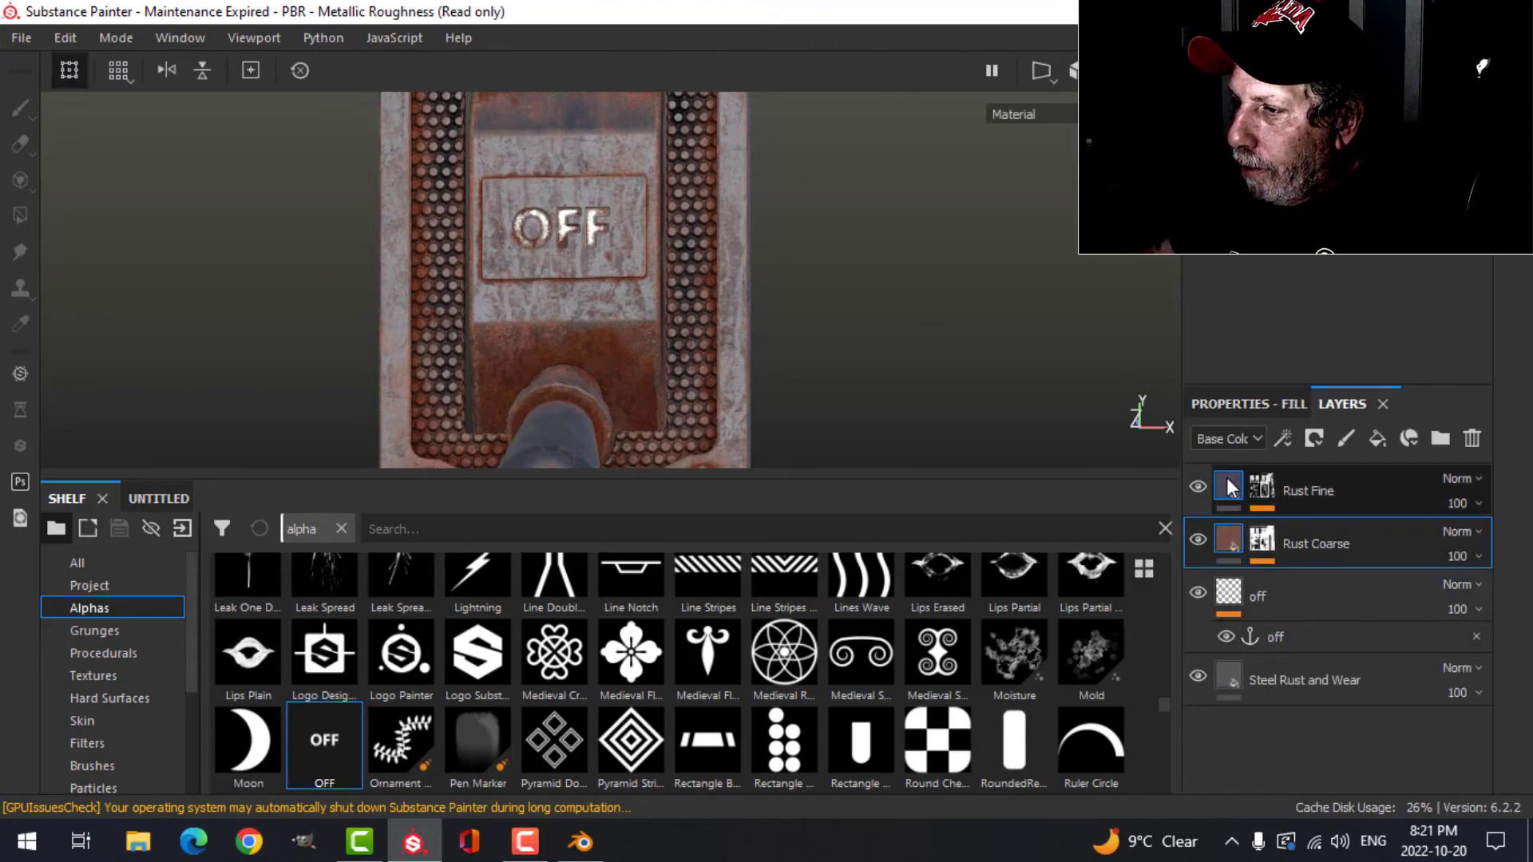
# - Add a new paint layer on top and enable the nrm channel in its brush material
pyautogui.click(1349, 439)
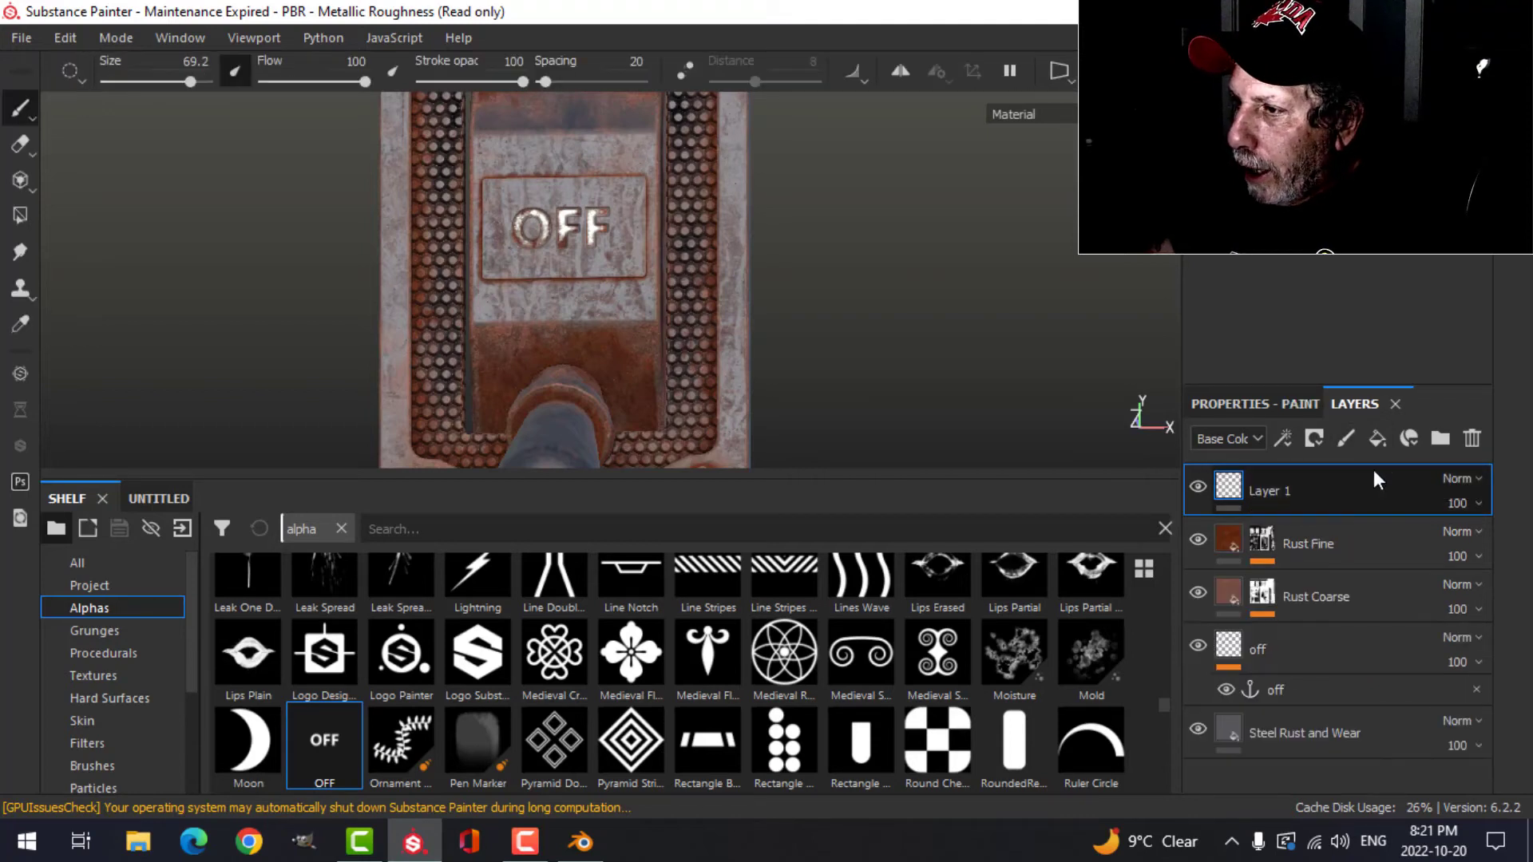
pyautogui.click(1291, 404)
pyautogui.scroll(-3, 1345, 607)
pyautogui.scroll(2, 1341, 647)
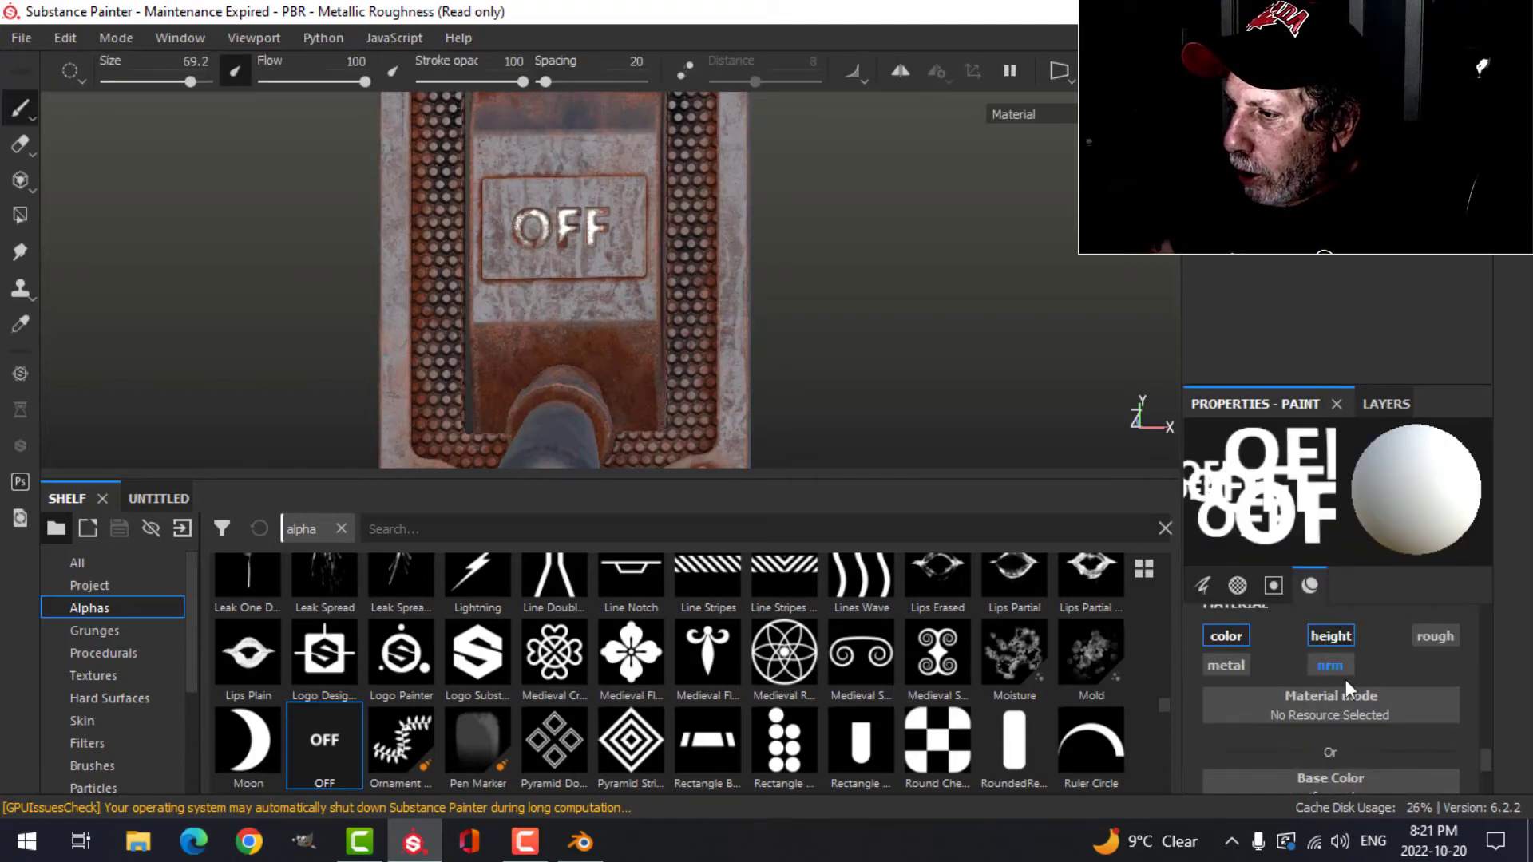
pyautogui.click(1330, 666)
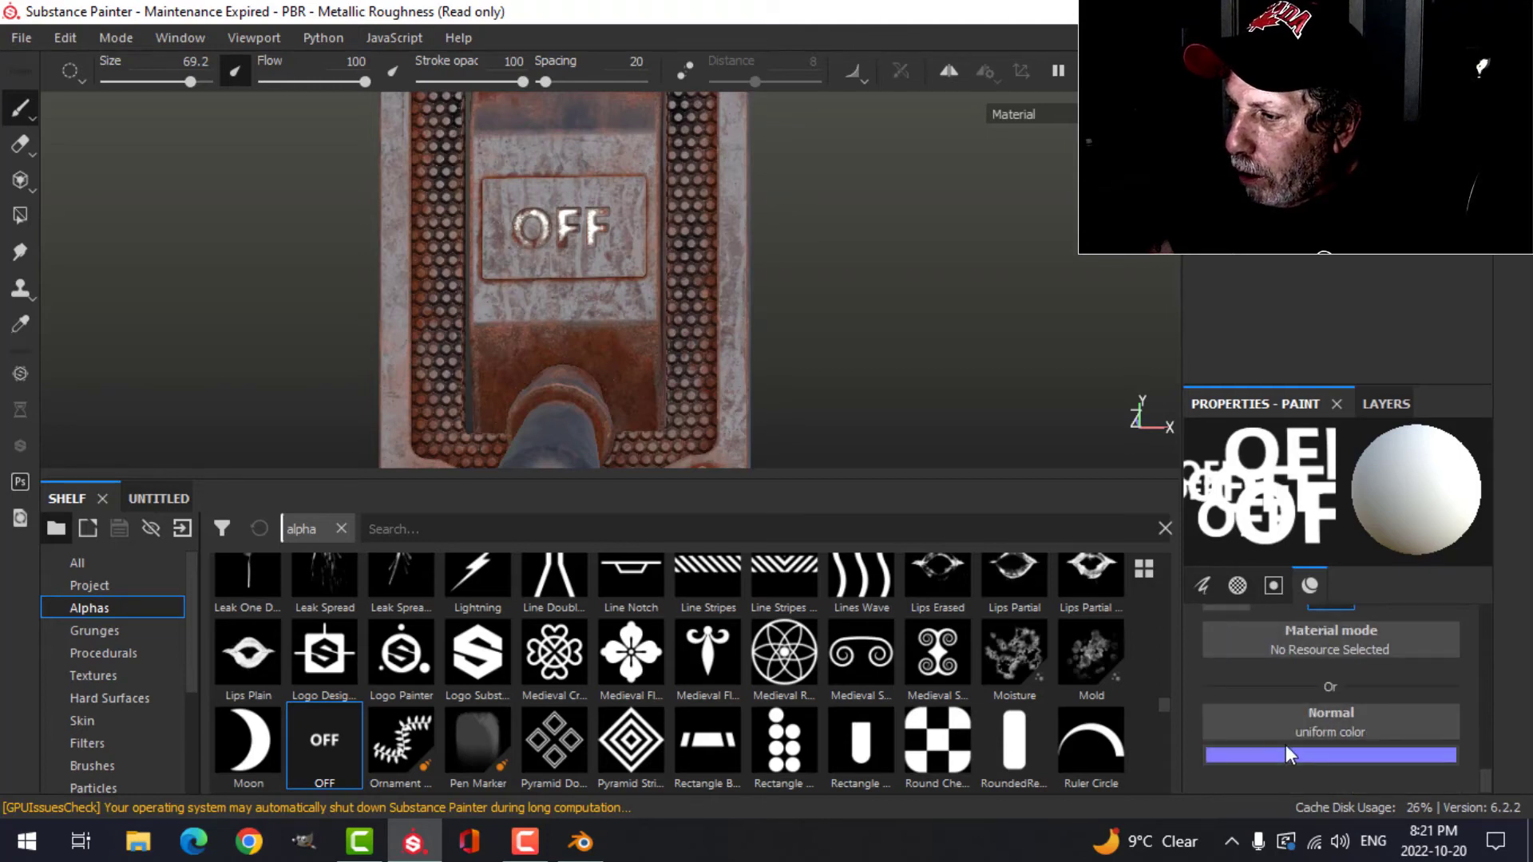
# - Load the Screw Cross Round stamp from Hard Surfaces as the brush's Normal input
pyautogui.scroll(-1, 174, 720)
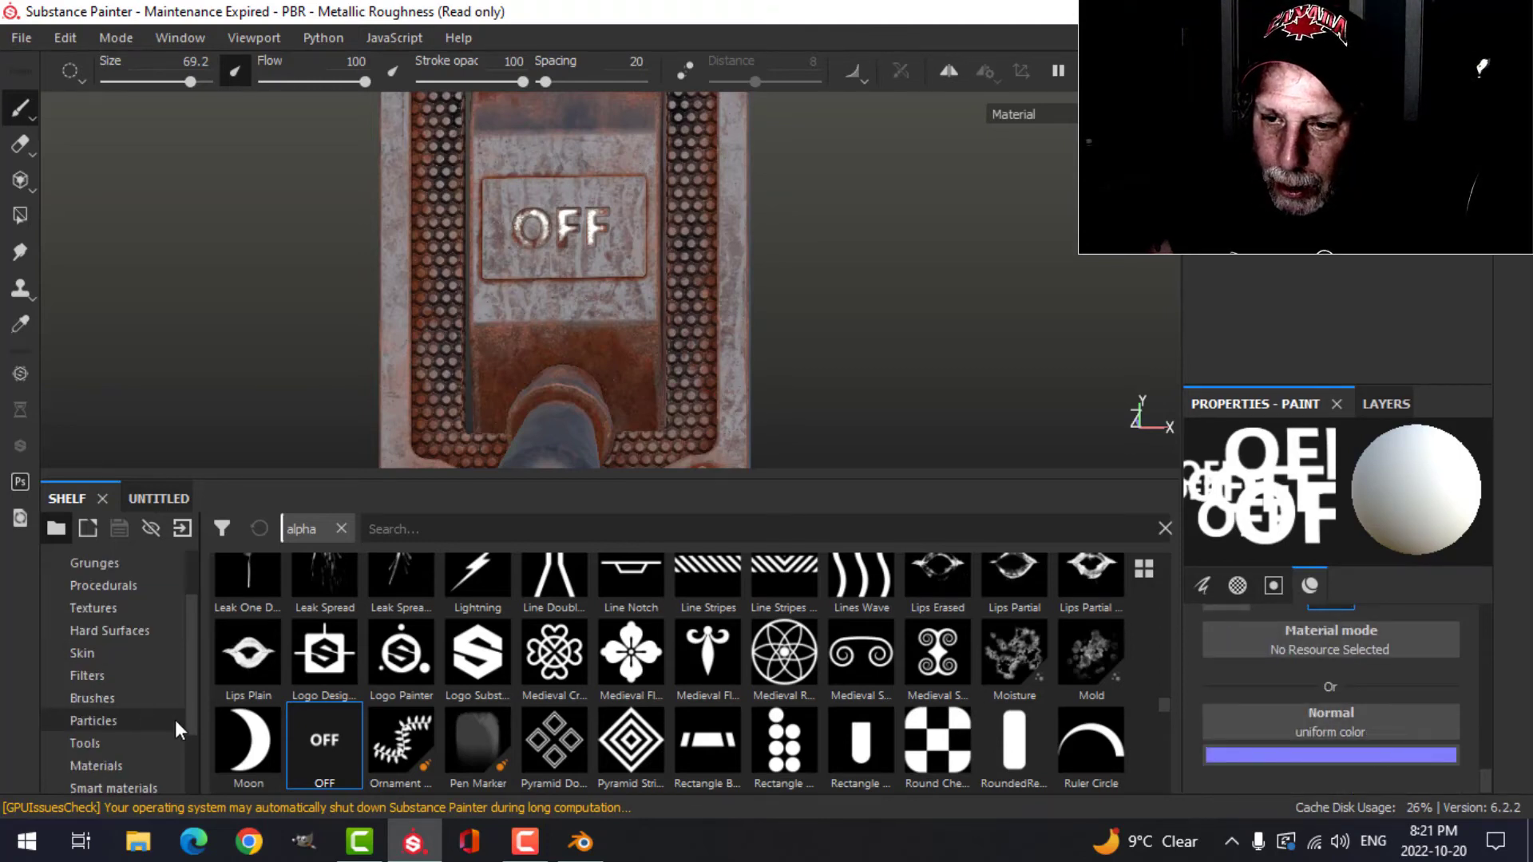
pyautogui.click(125, 632)
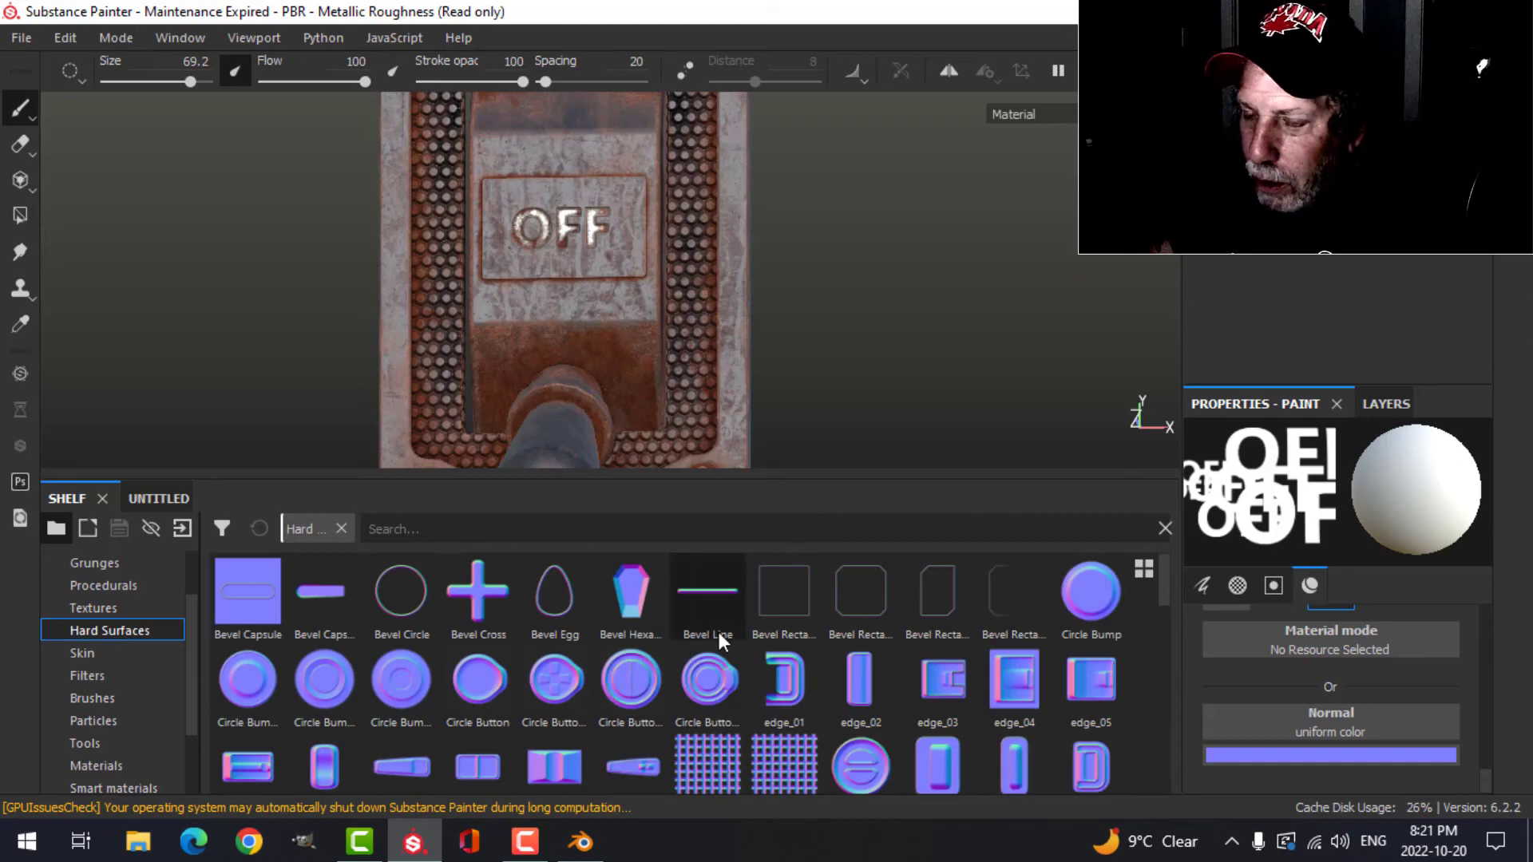
pyautogui.scroll(-3, 753, 645)
pyautogui.scroll(-4, 886, 708)
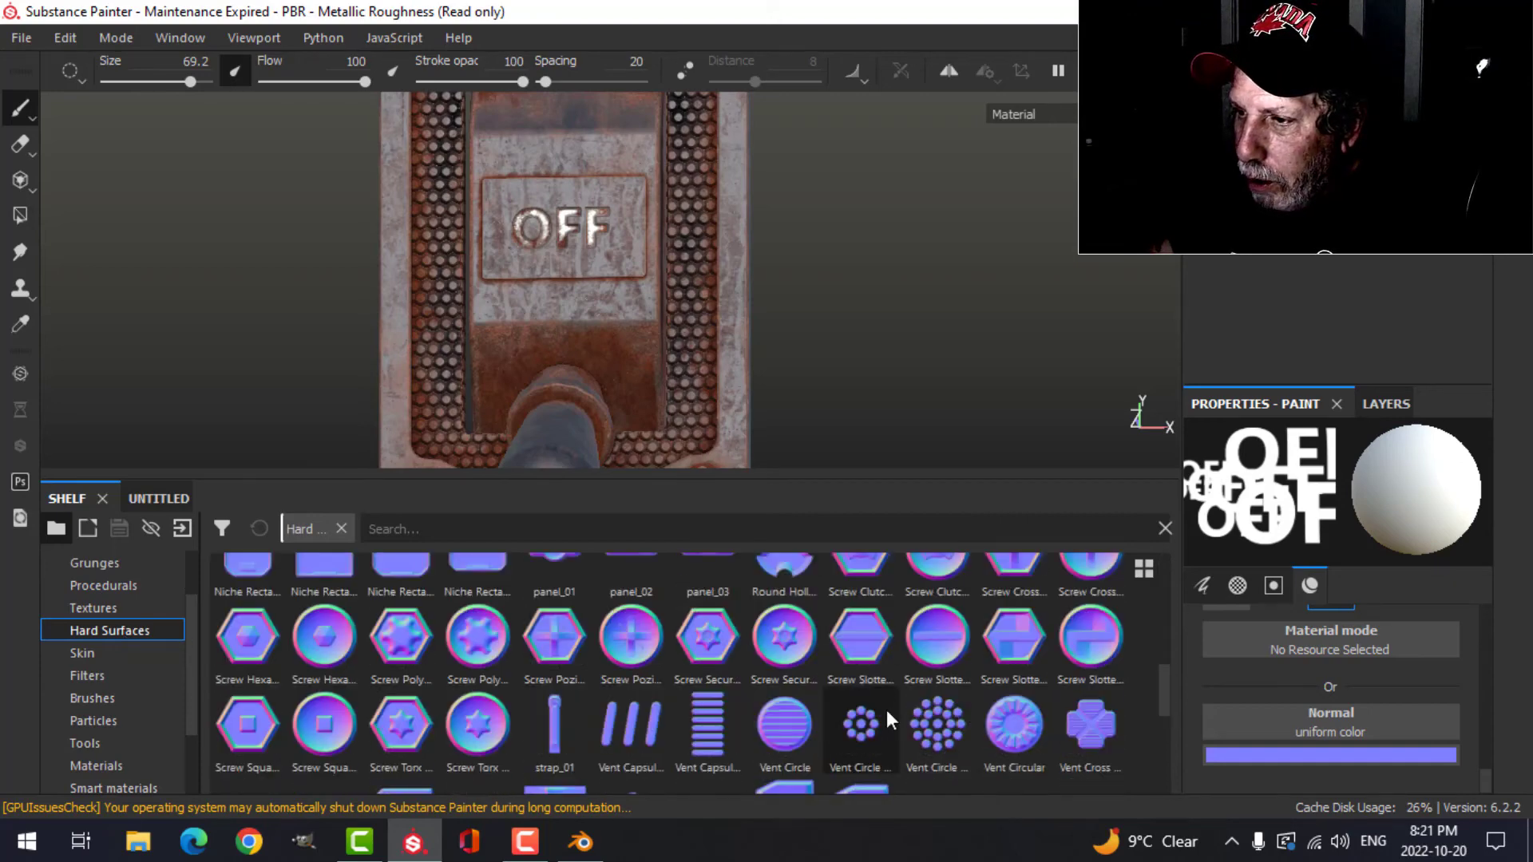
pyautogui.moveTo(1162, 685); pyautogui.dragTo(1162, 664)
pyautogui.moveTo(1084, 631); pyautogui.dragTo(1271, 723)
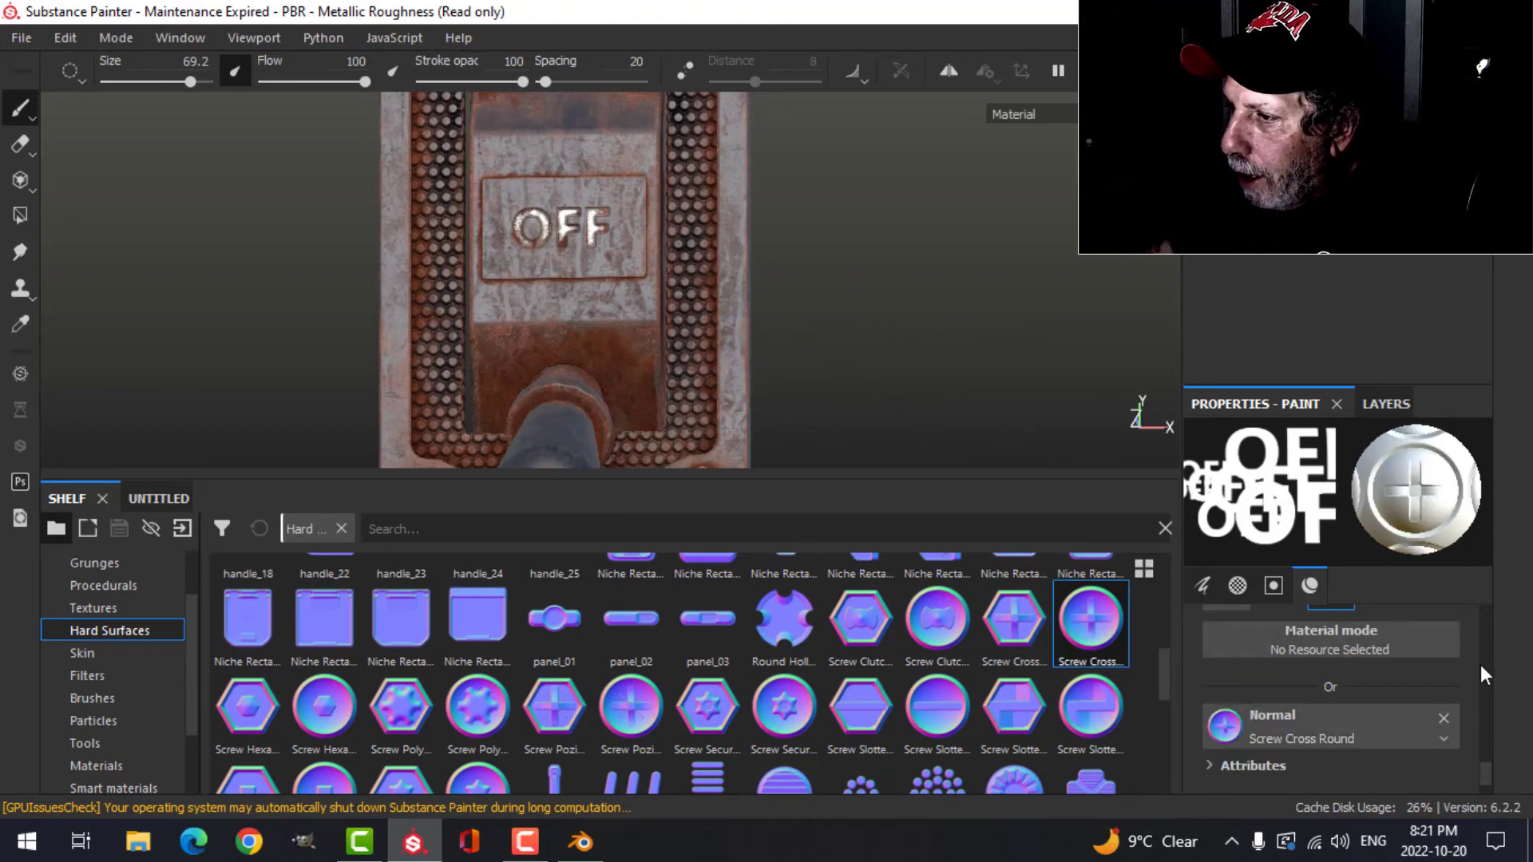
pyautogui.scroll(2, 1479, 664)
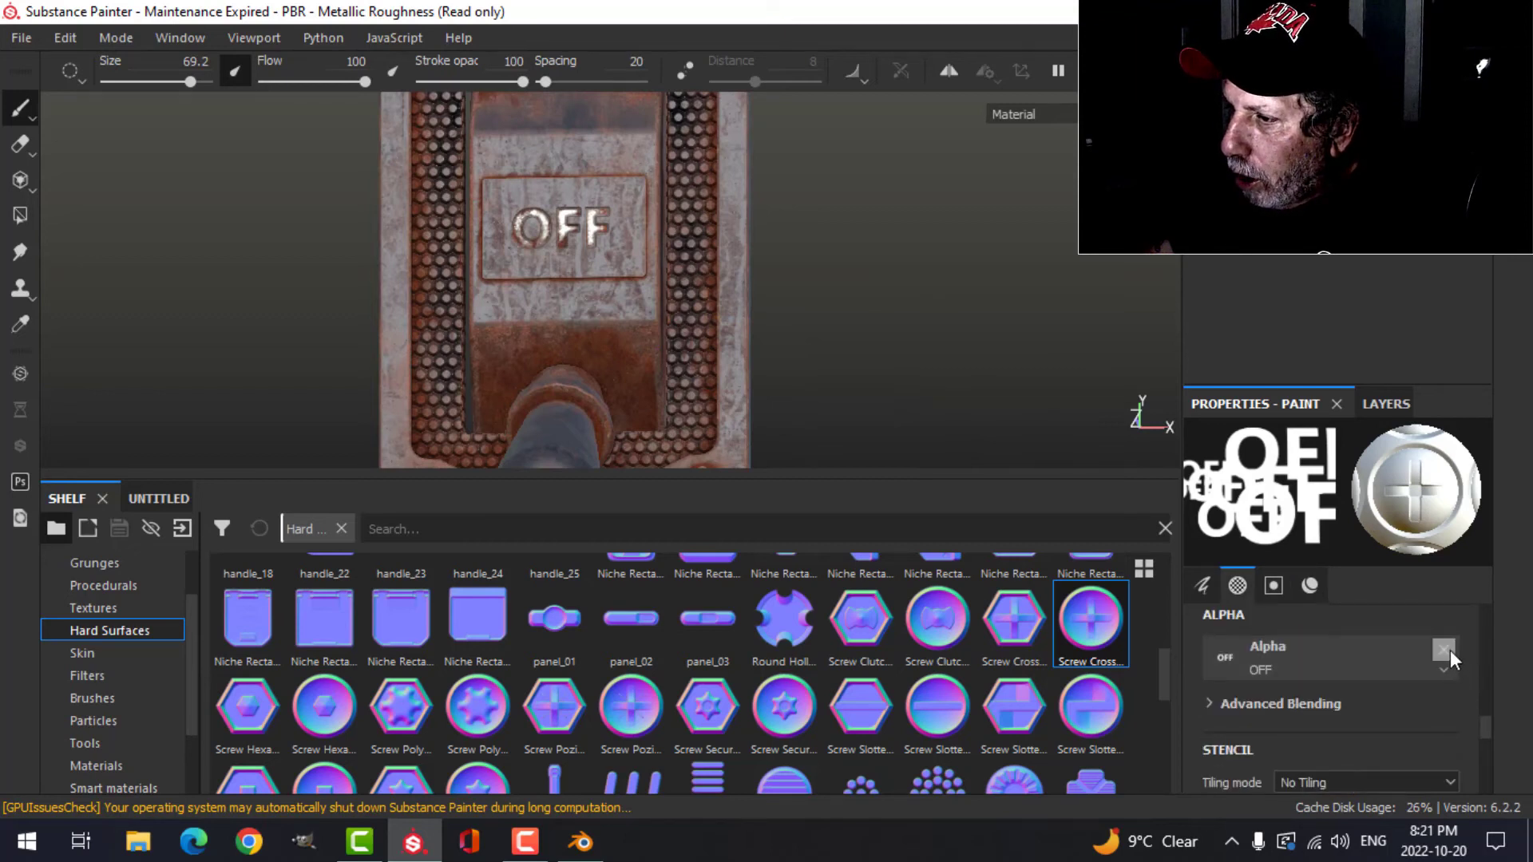
# - Remove the OFF alpha, shrink the brush, enable mirror symmetry and switch to front view
pyautogui.click(1443, 648)
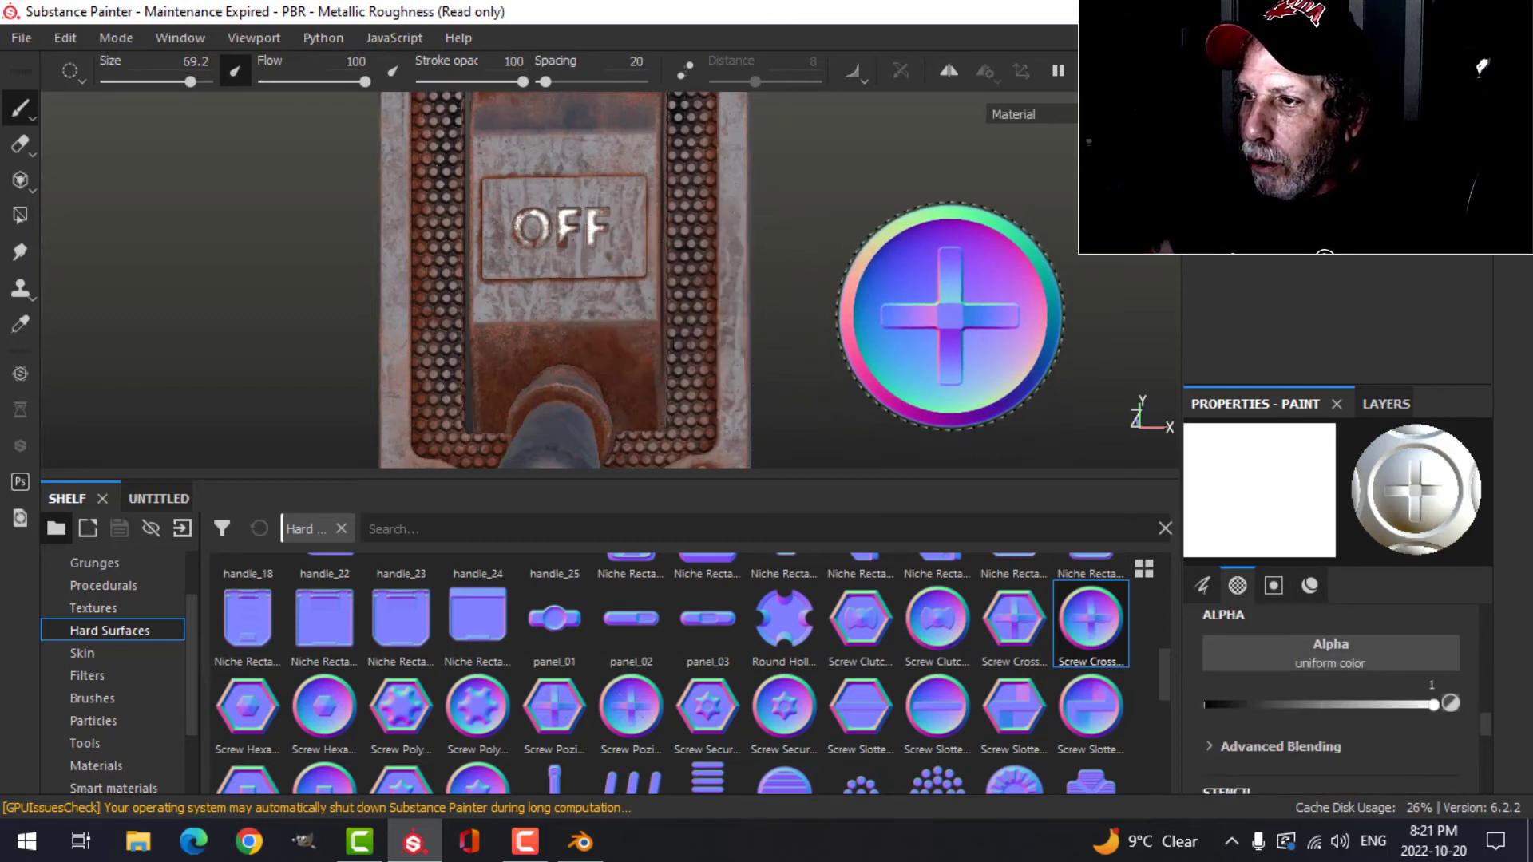
pyautogui.moveTo(924, 298)
pyautogui.keyDown('ctrl'); pyautogui.mouseDown(button='right')
pyautogui.moveTo(947, 304)
pyautogui.moveTo(910, 303)
pyautogui.mouseUp(button='right'); pyautogui.keyUp('ctrl')
pyautogui.click(946, 71)
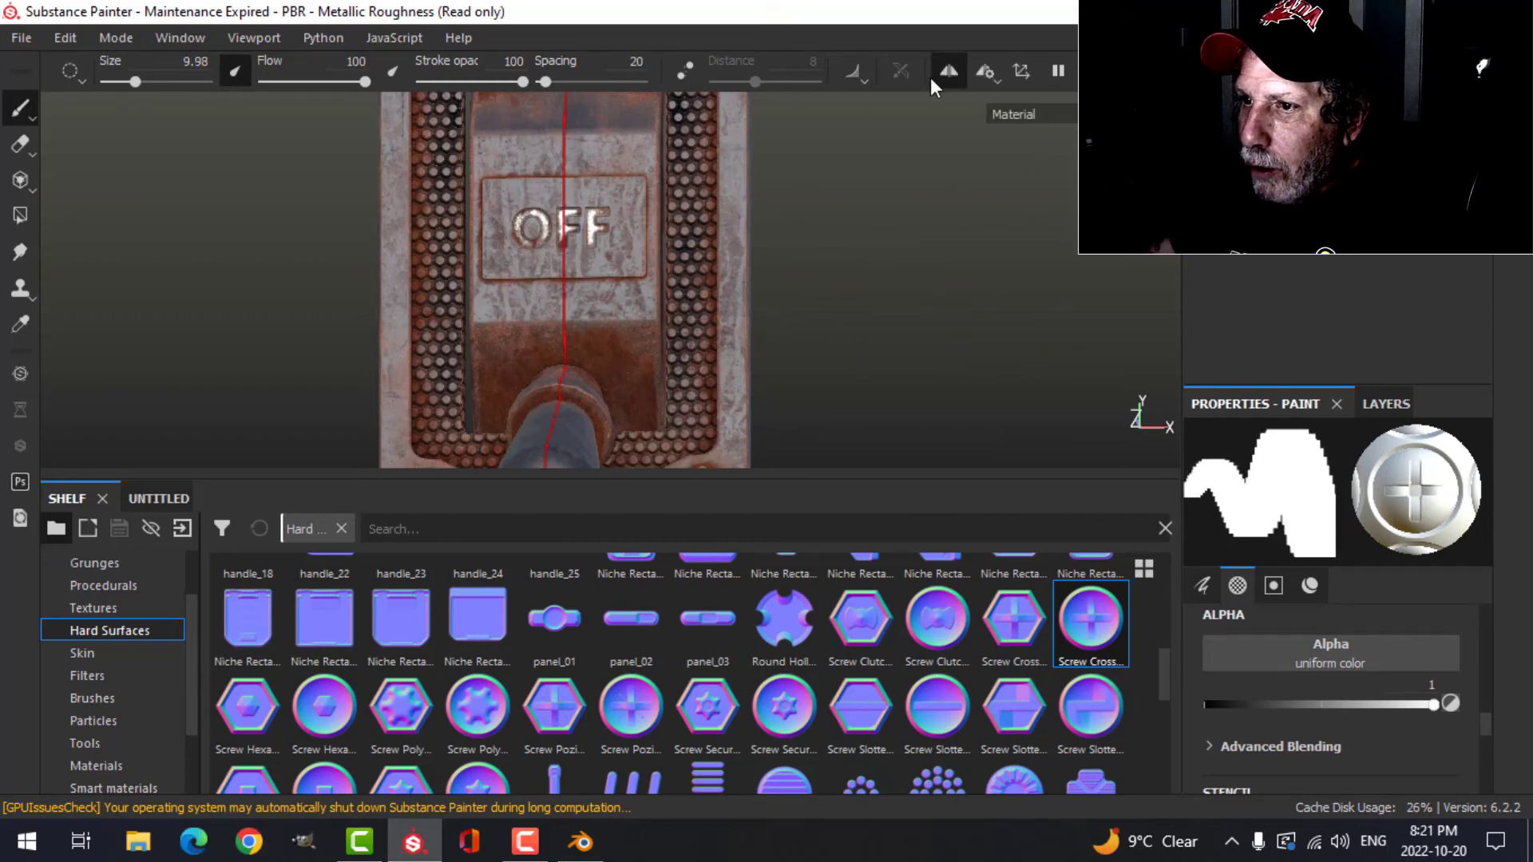
pyautogui.press('[')
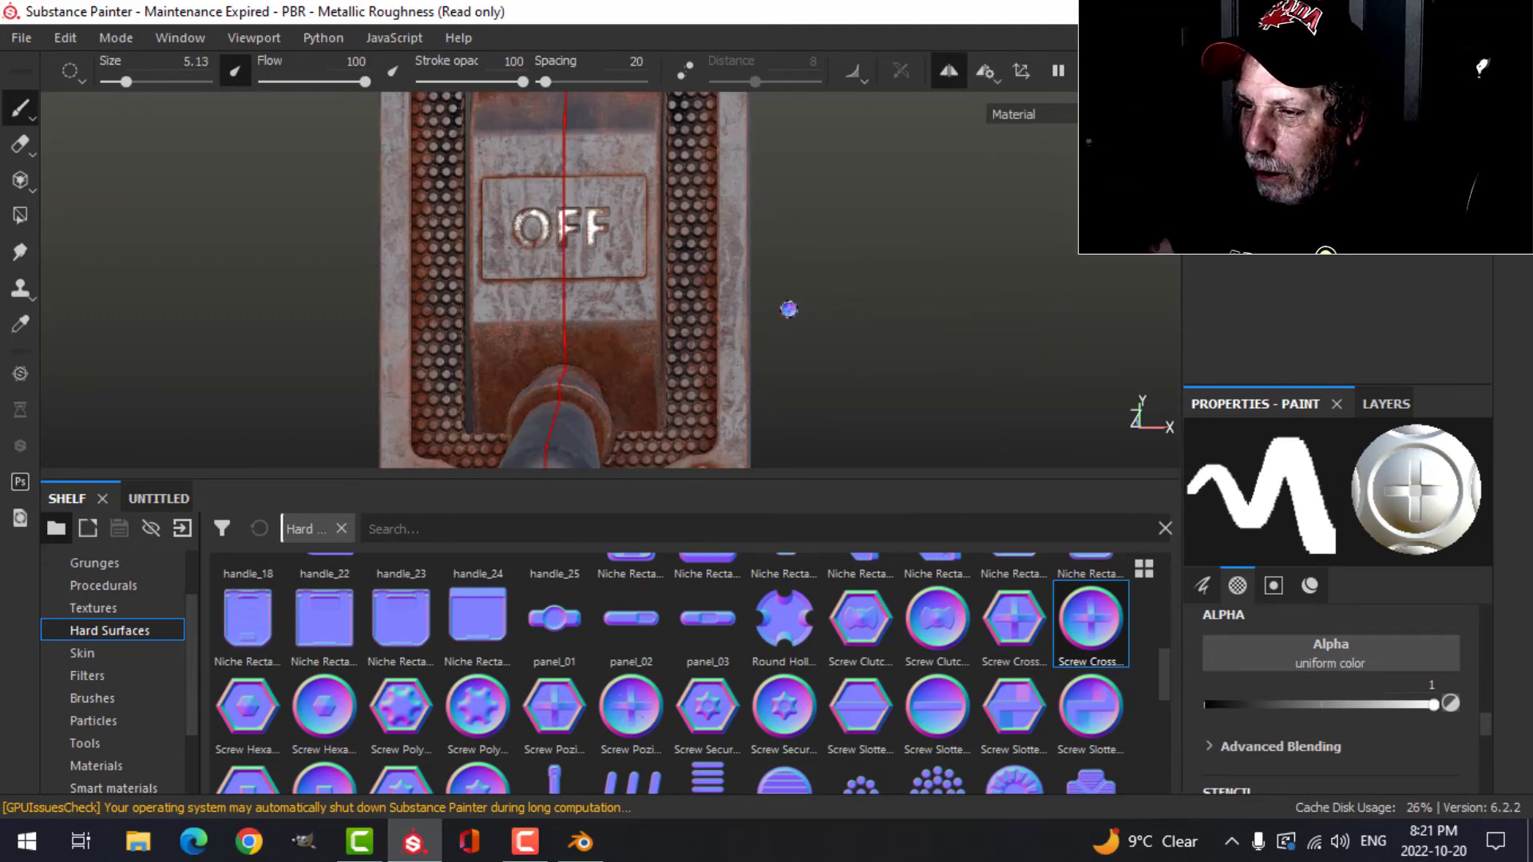
pyautogui.press('F5')
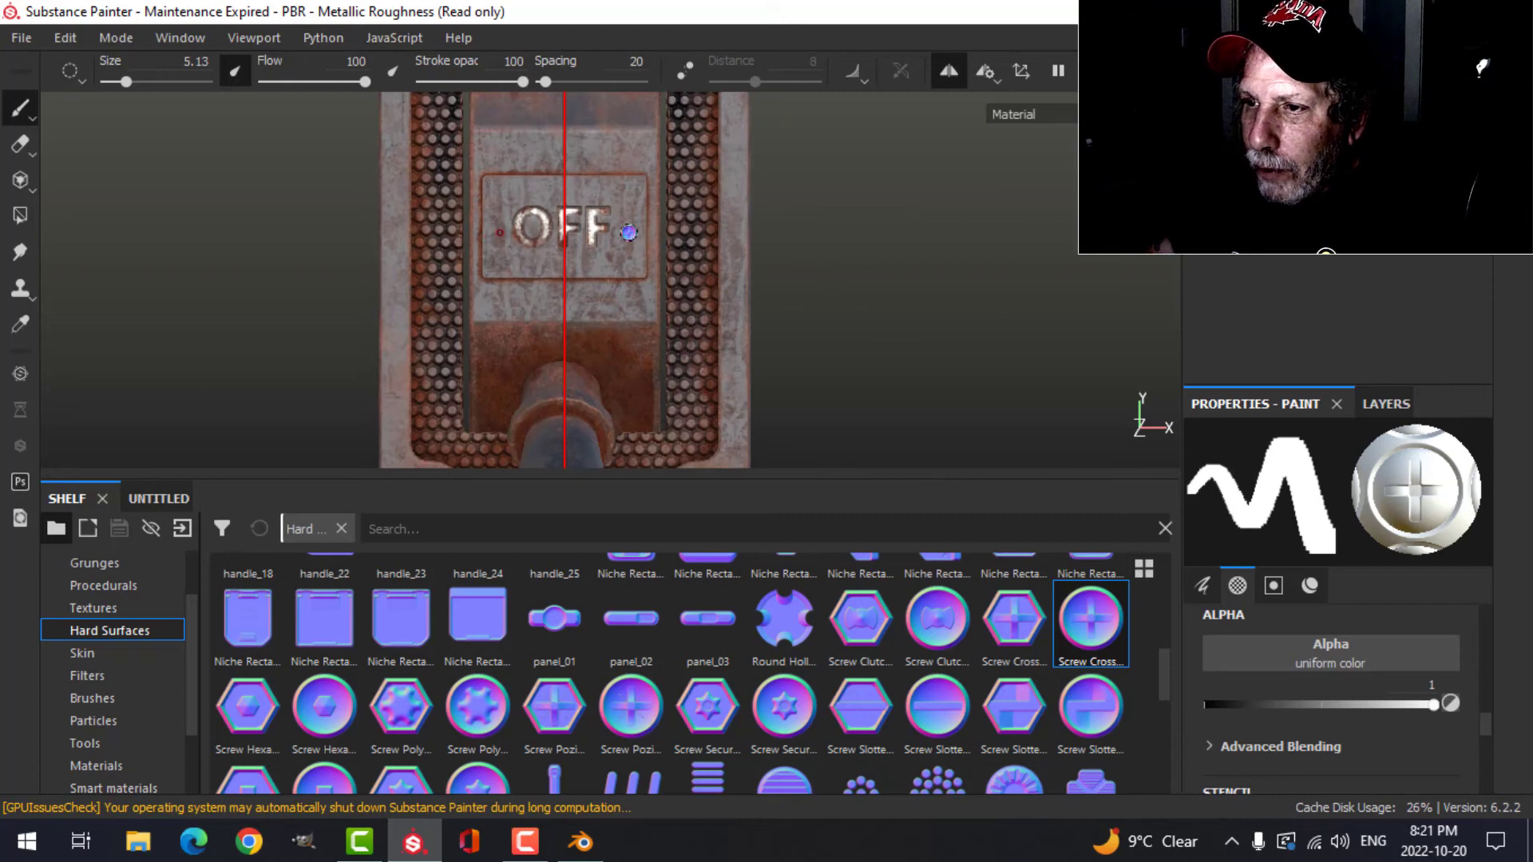
pyautogui.press(']')
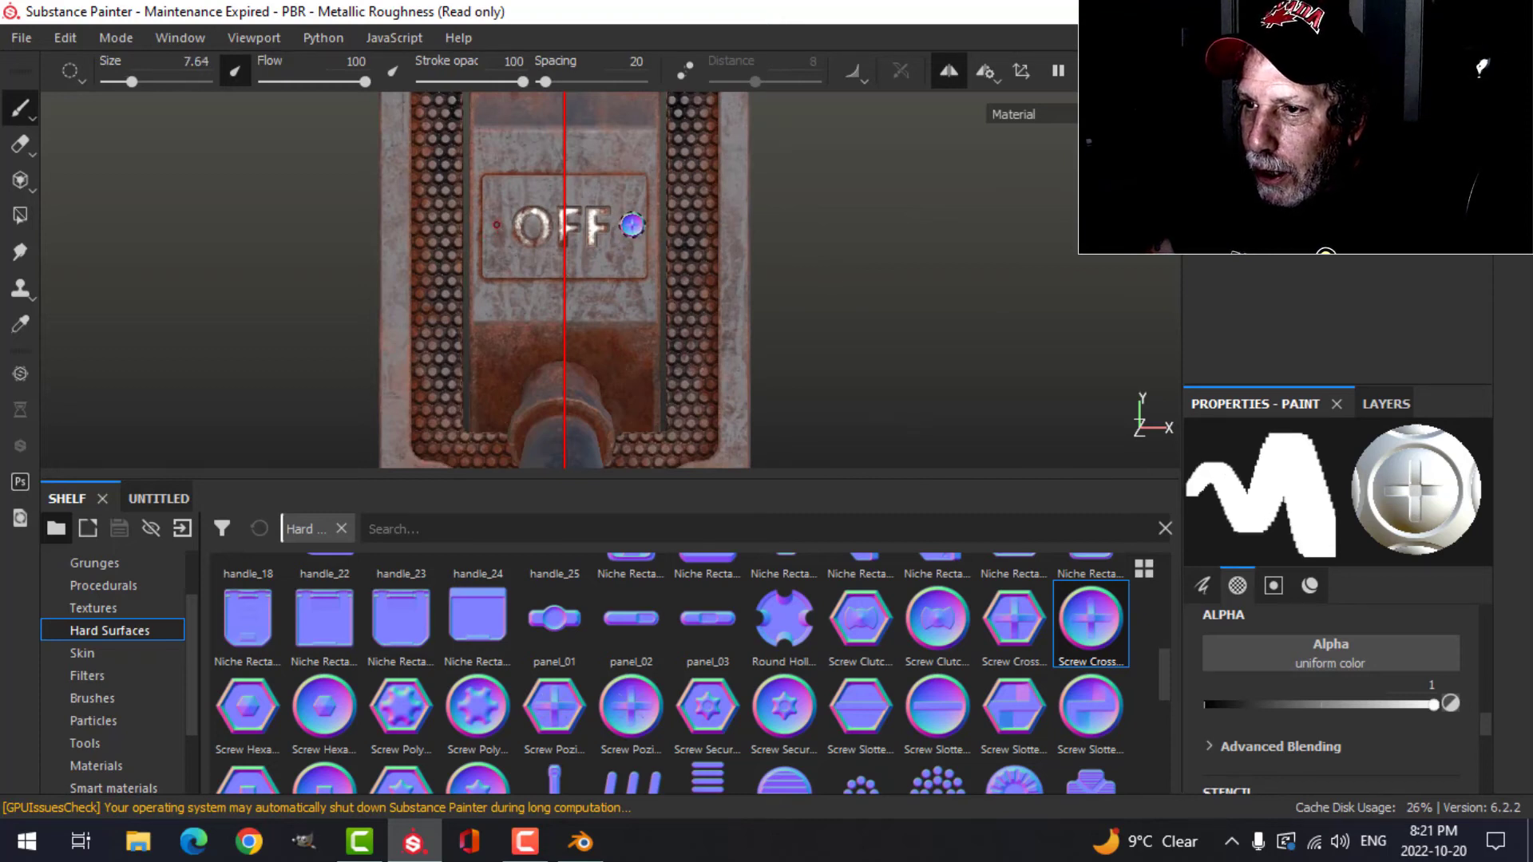
# - Stamp mirrored screw heads beside the OFF decal and orbit to check them
pyautogui.click(627, 224)
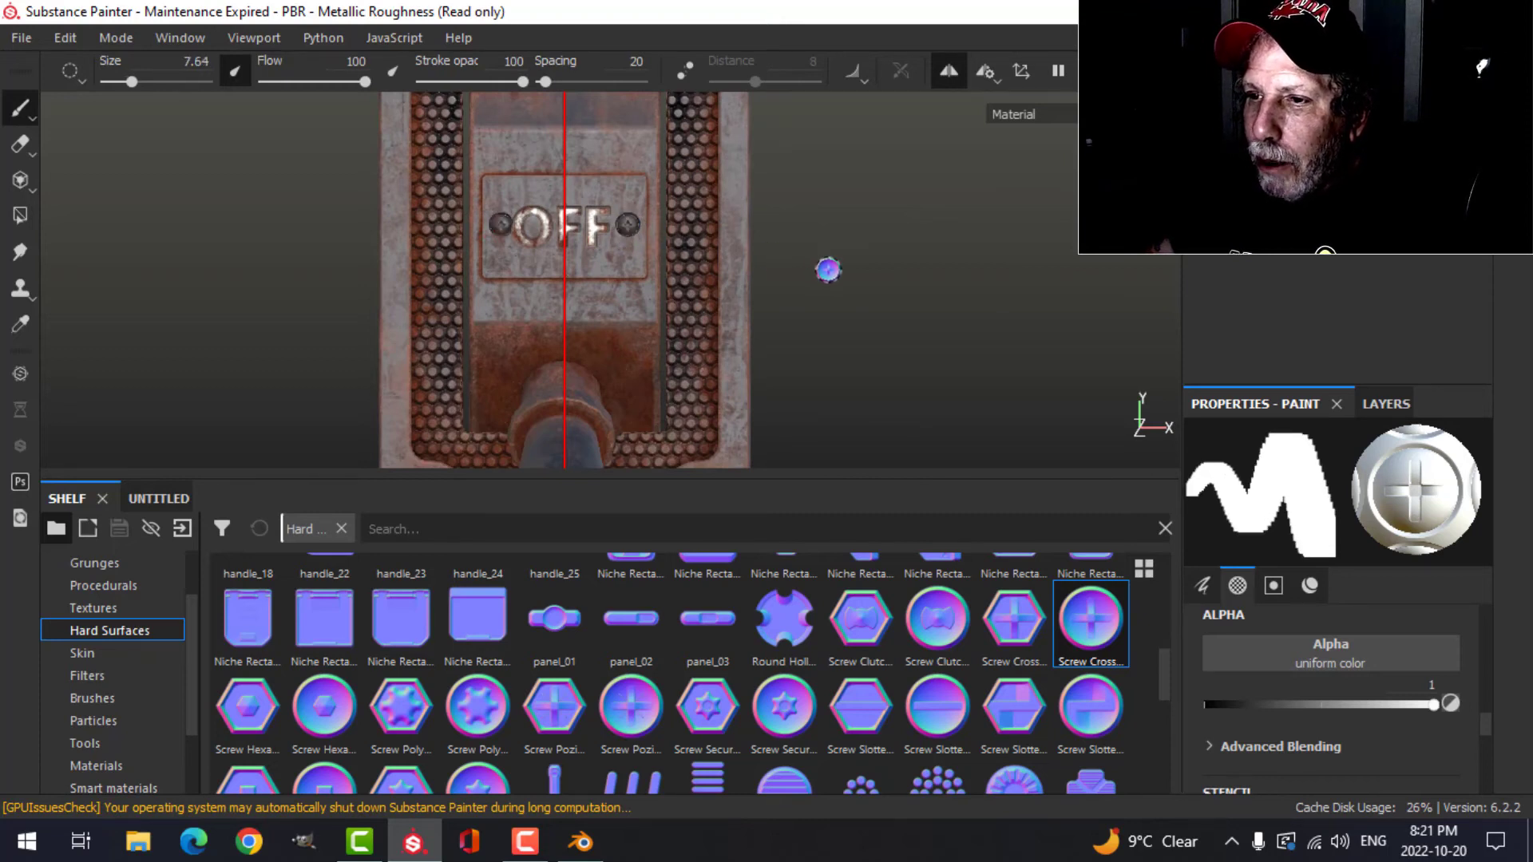
pyautogui.moveTo(851, 280)
pyautogui.keyDown('alt'); pyautogui.mouseDown()
pyautogui.moveTo(825, 318)
pyautogui.moveTo(764, 316)
pyautogui.moveTo(790, 290)
pyautogui.moveTo(834, 298)
pyautogui.mouseUp(); pyautogui.keyUp('alt')
pyautogui.scroll(2, 828, 297)
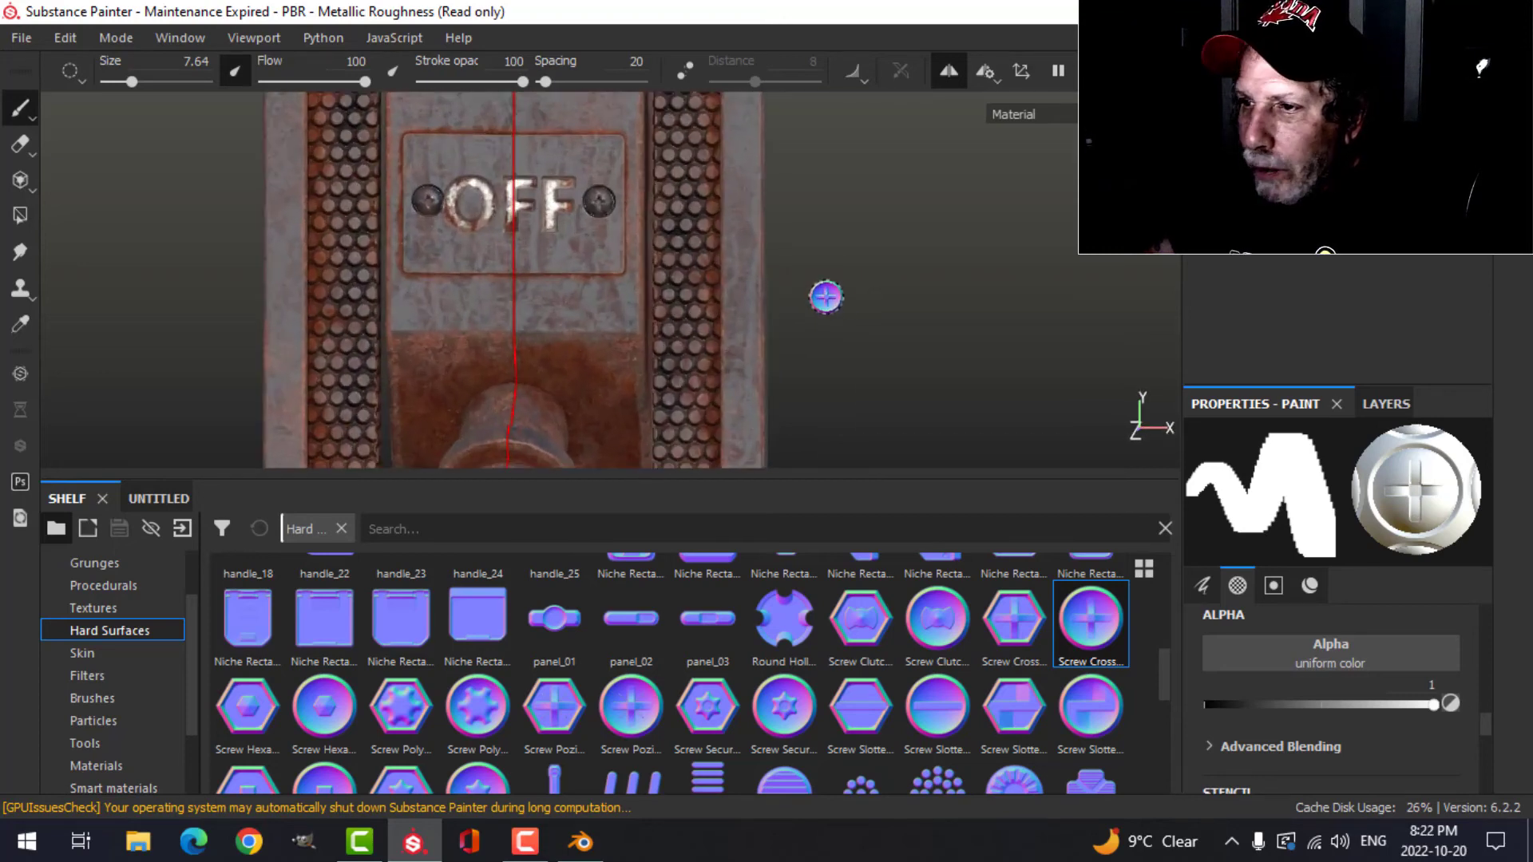
# - Rename Layer 1 to 'screw', move it below Rust Coarse, and add an anchor point
pyautogui.click(1385, 404)
pyautogui.doubleClick(1273, 491)
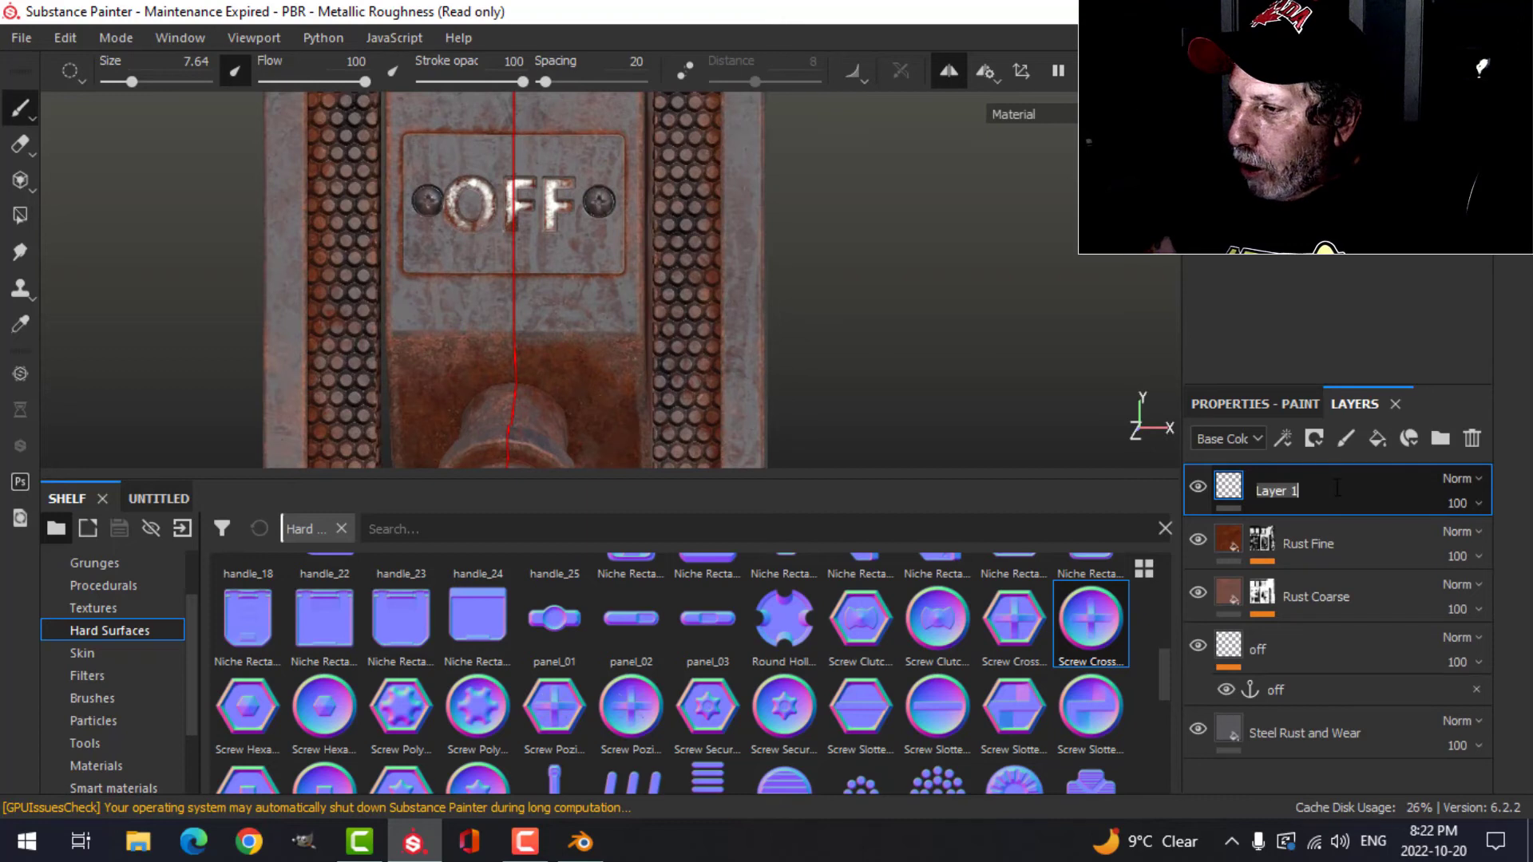
pyautogui.write('screw')
pyautogui.press('Return')
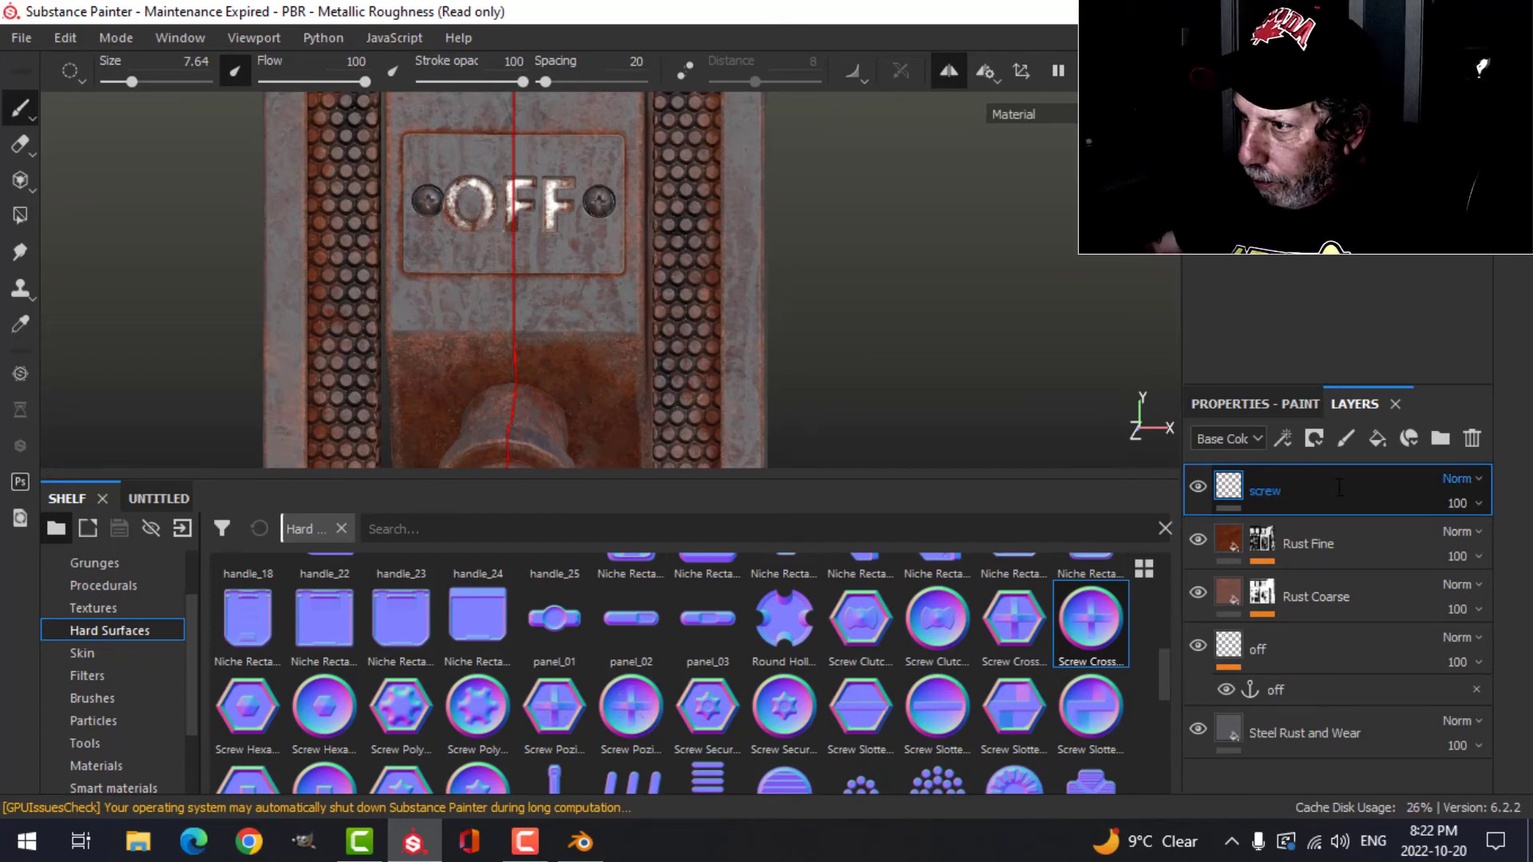
pyautogui.moveTo(1324, 484); pyautogui.dragTo(1316, 613)
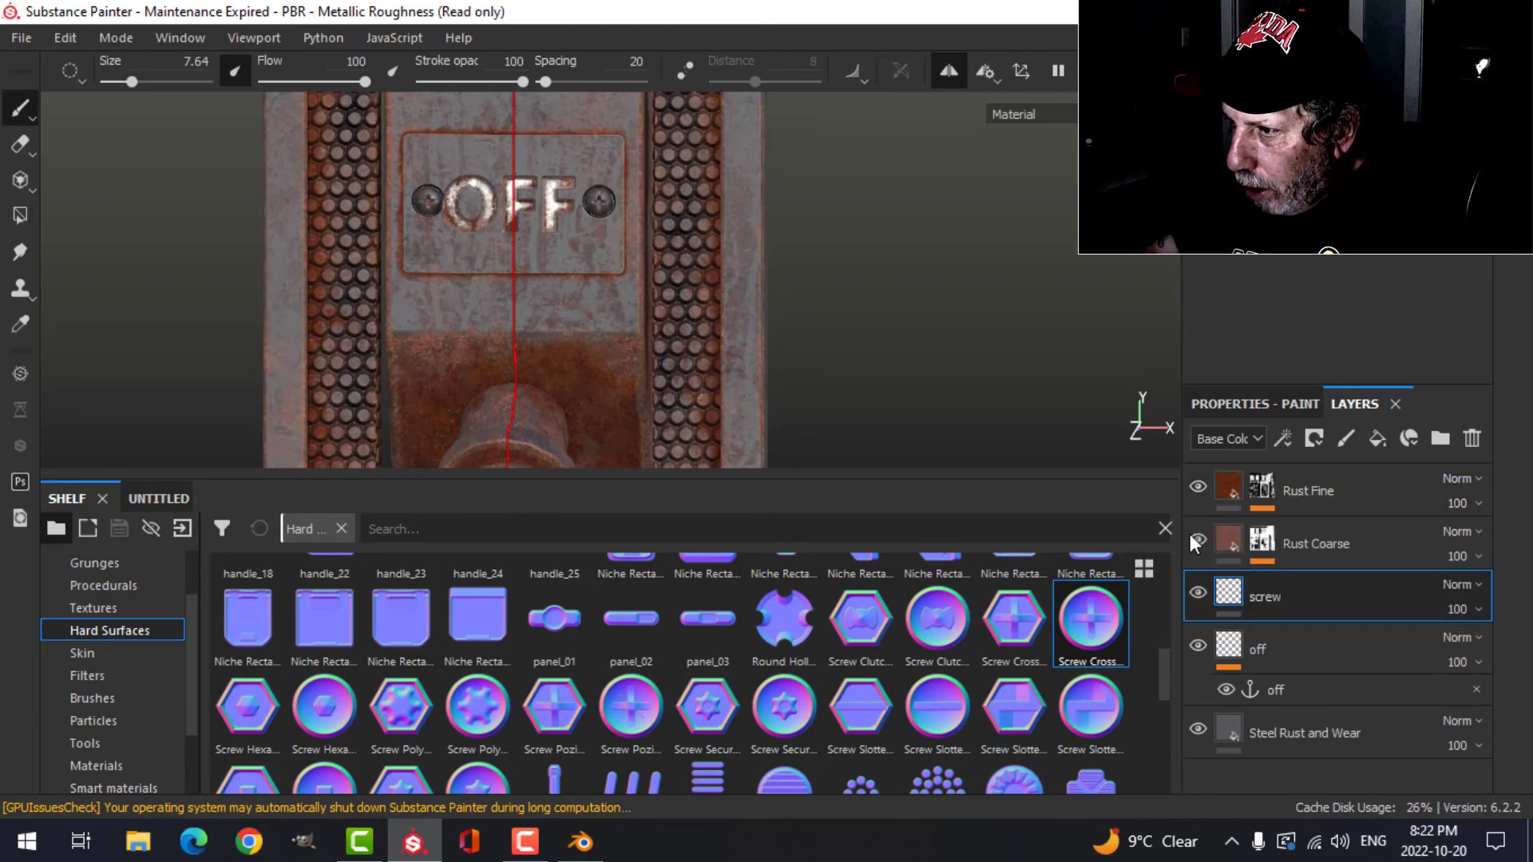
pyautogui.click(1285, 440)
pyautogui.click(1357, 659)
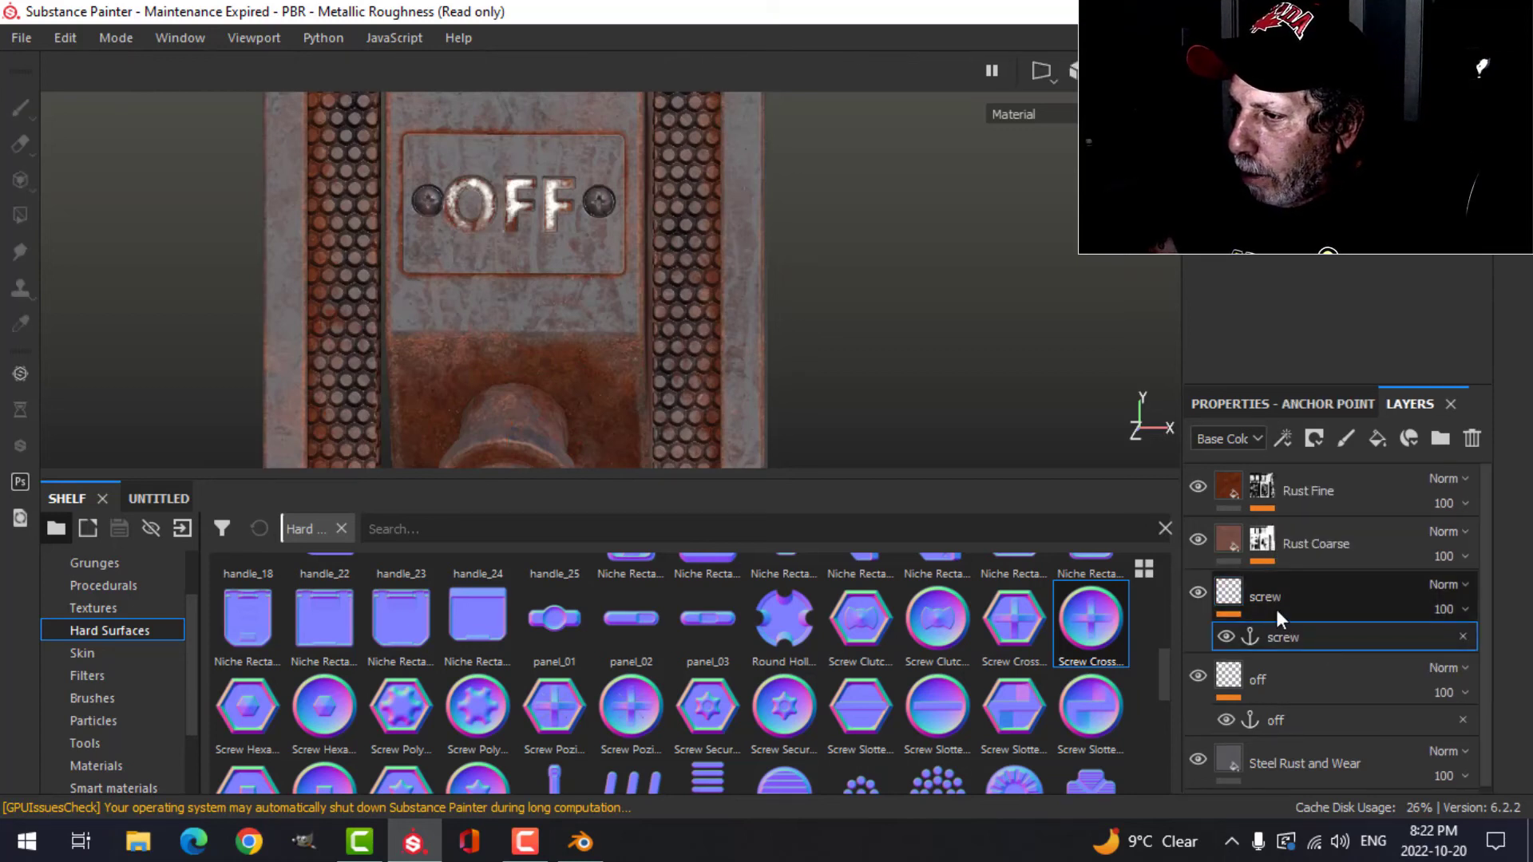
# - Select Rust Coarse's Mask Builder generator and show its settings
pyautogui.click(1293, 562)
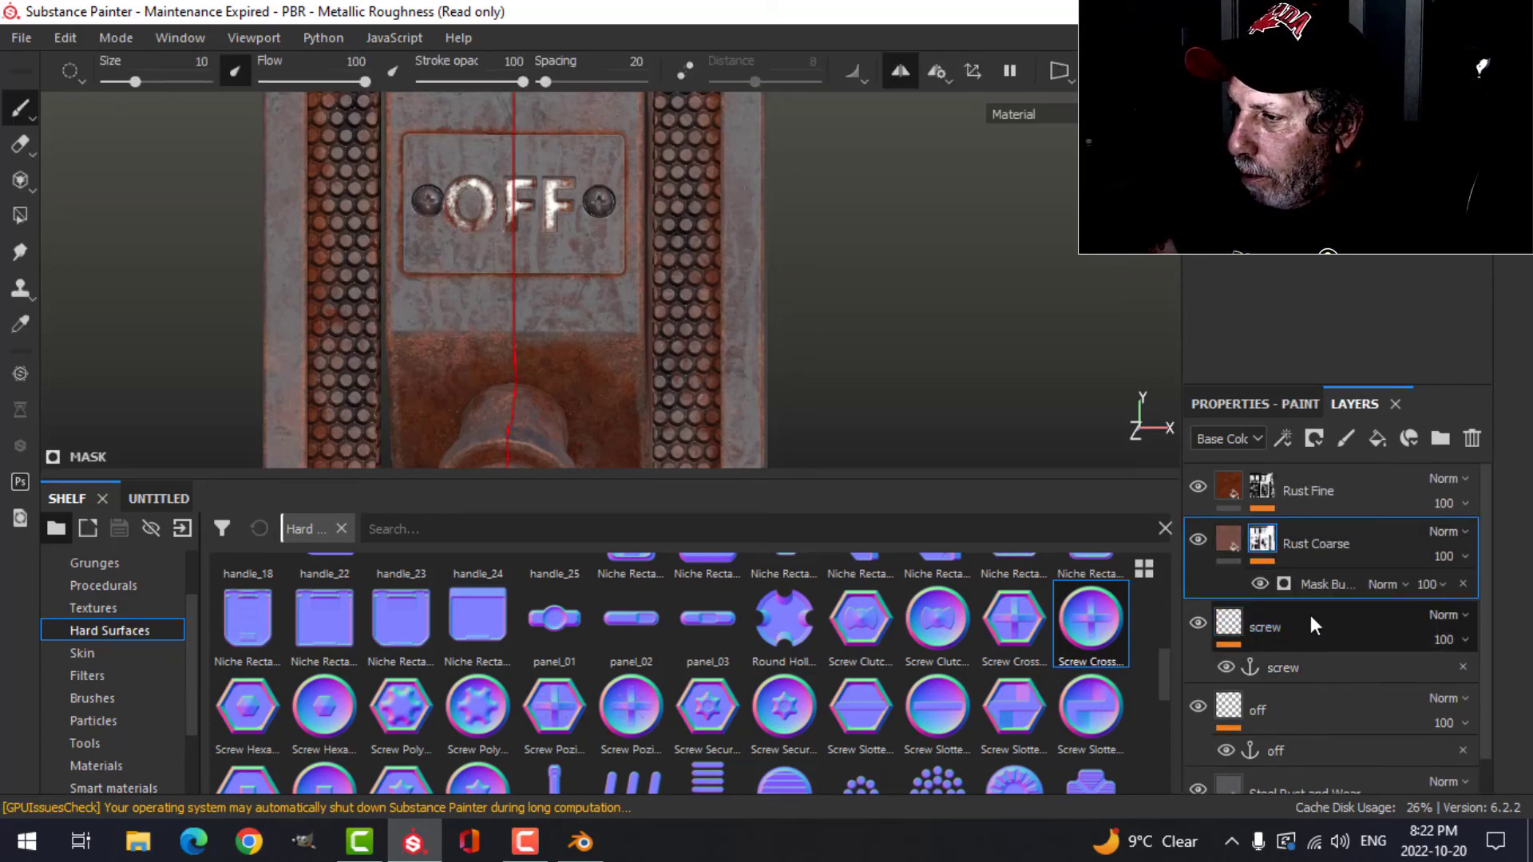
pyautogui.click(1349, 583)
pyautogui.click(1293, 404)
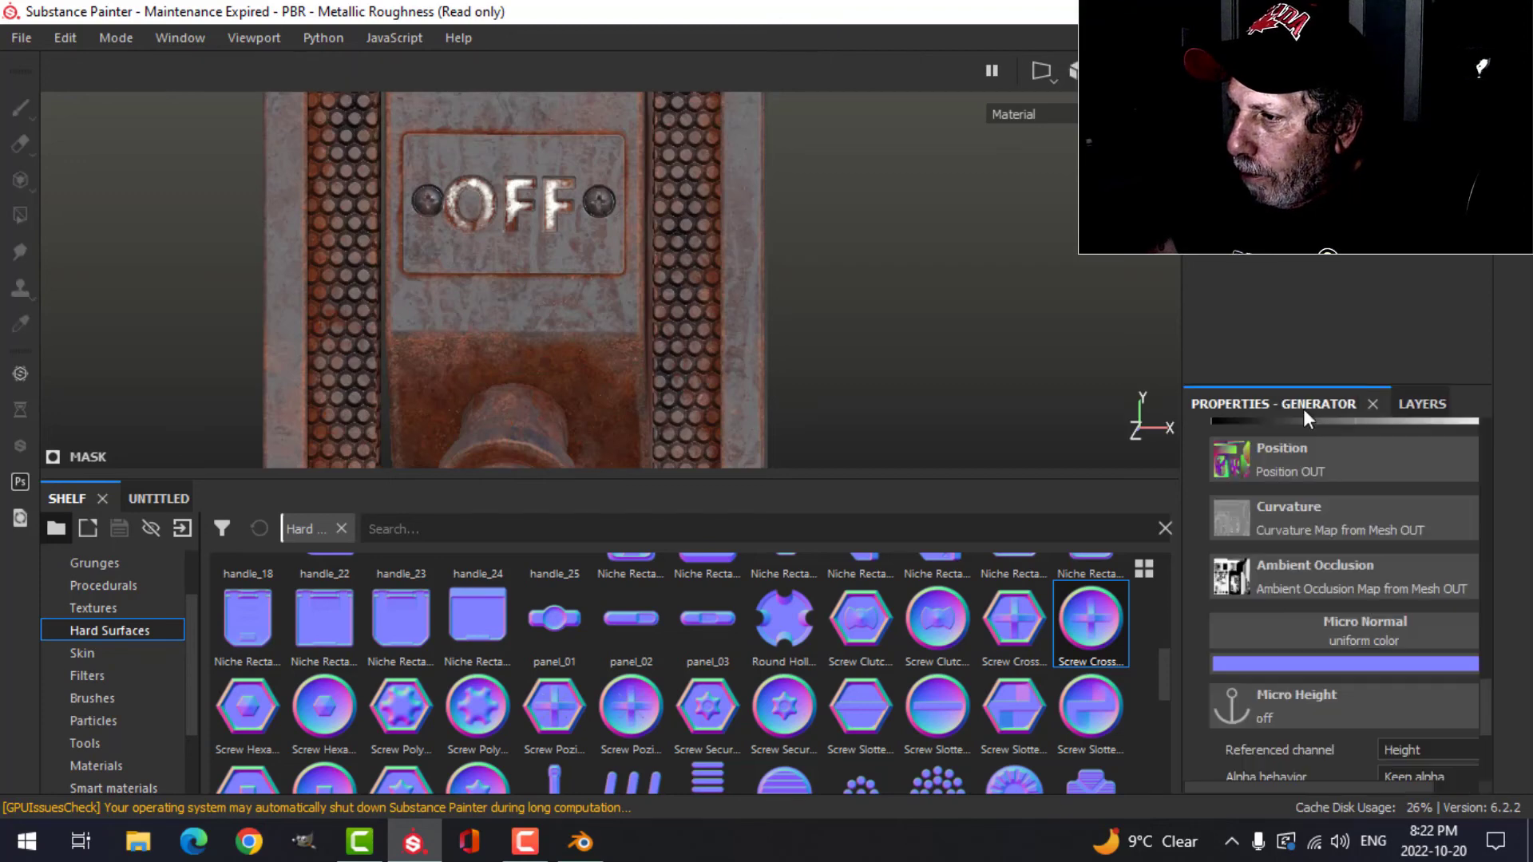
pyautogui.scroll(15, 1376, 621)
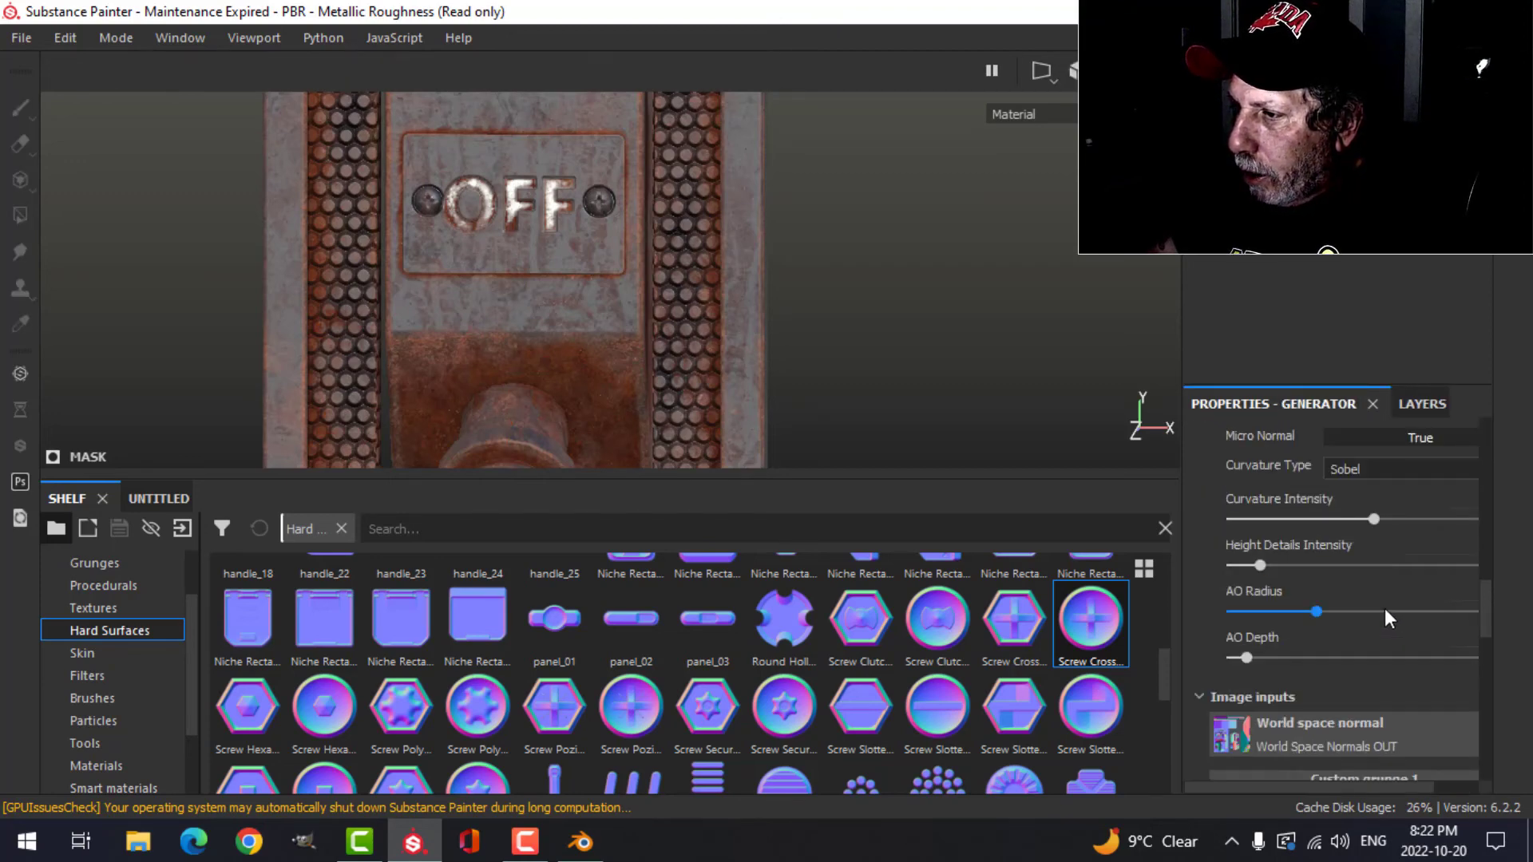
pyautogui.scroll(10, 1383, 616)
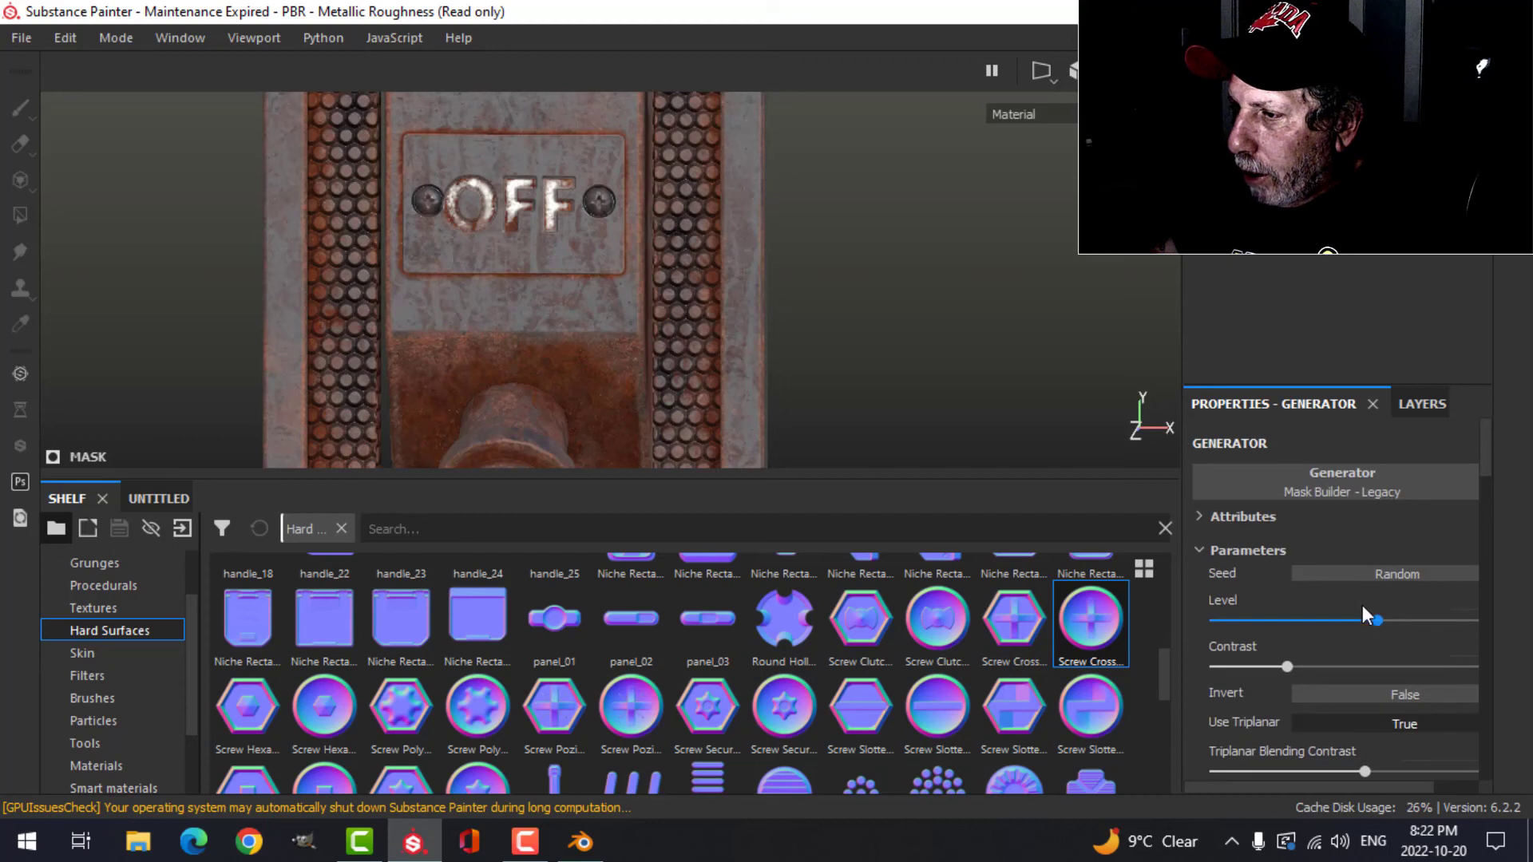
pyautogui.scroll(-1, 1360, 728)
pyautogui.scroll(2, 1395, 655)
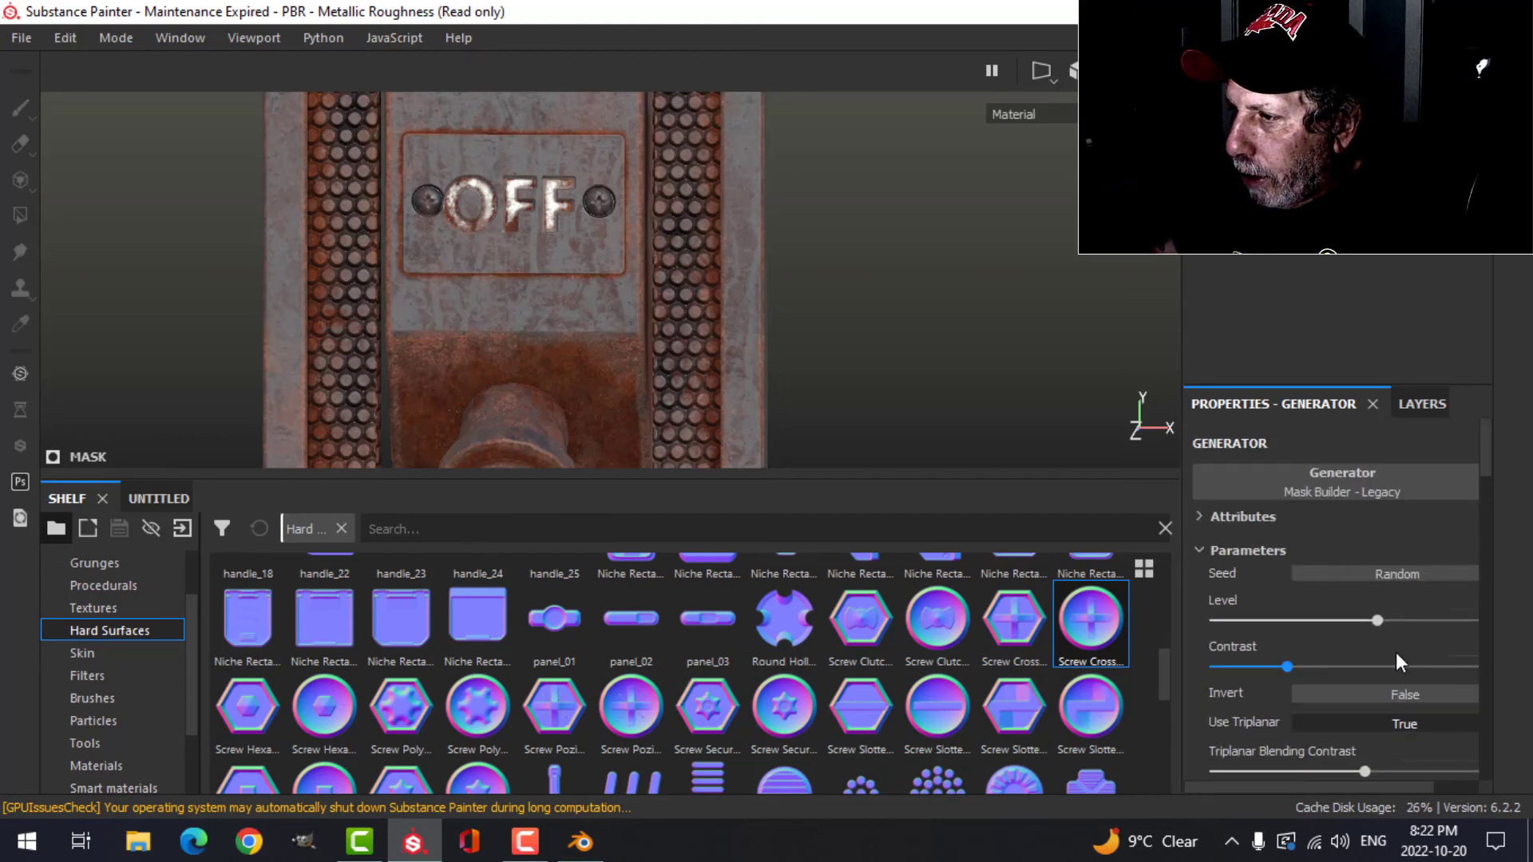
pyautogui.scroll(-6, 1395, 654)
pyautogui.scroll(-5, 1395, 655)
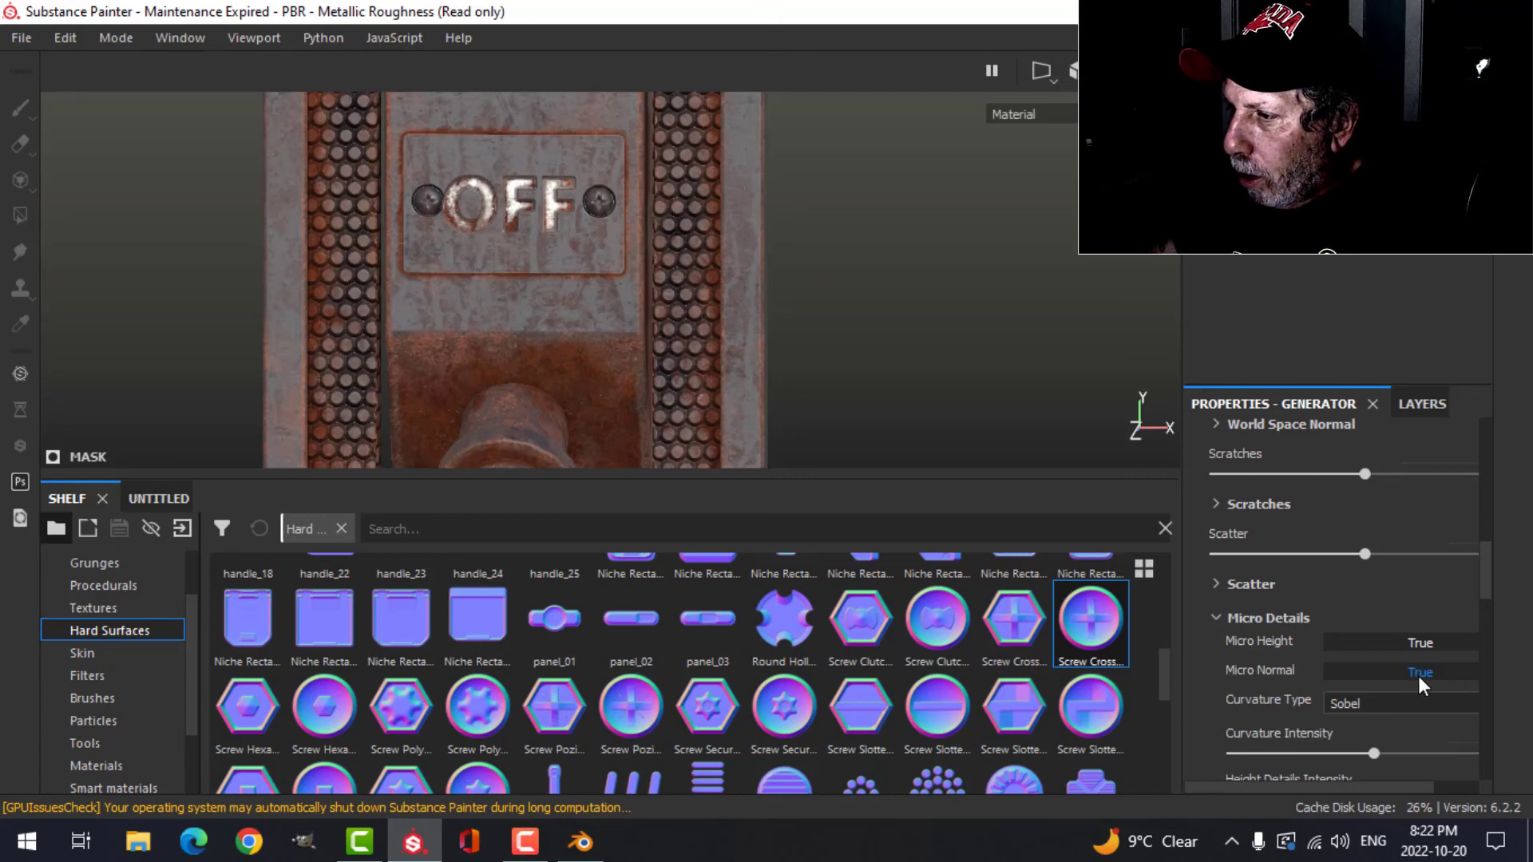
pyautogui.scroll(-10, 1418, 676)
pyautogui.scroll(4, 1416, 669)
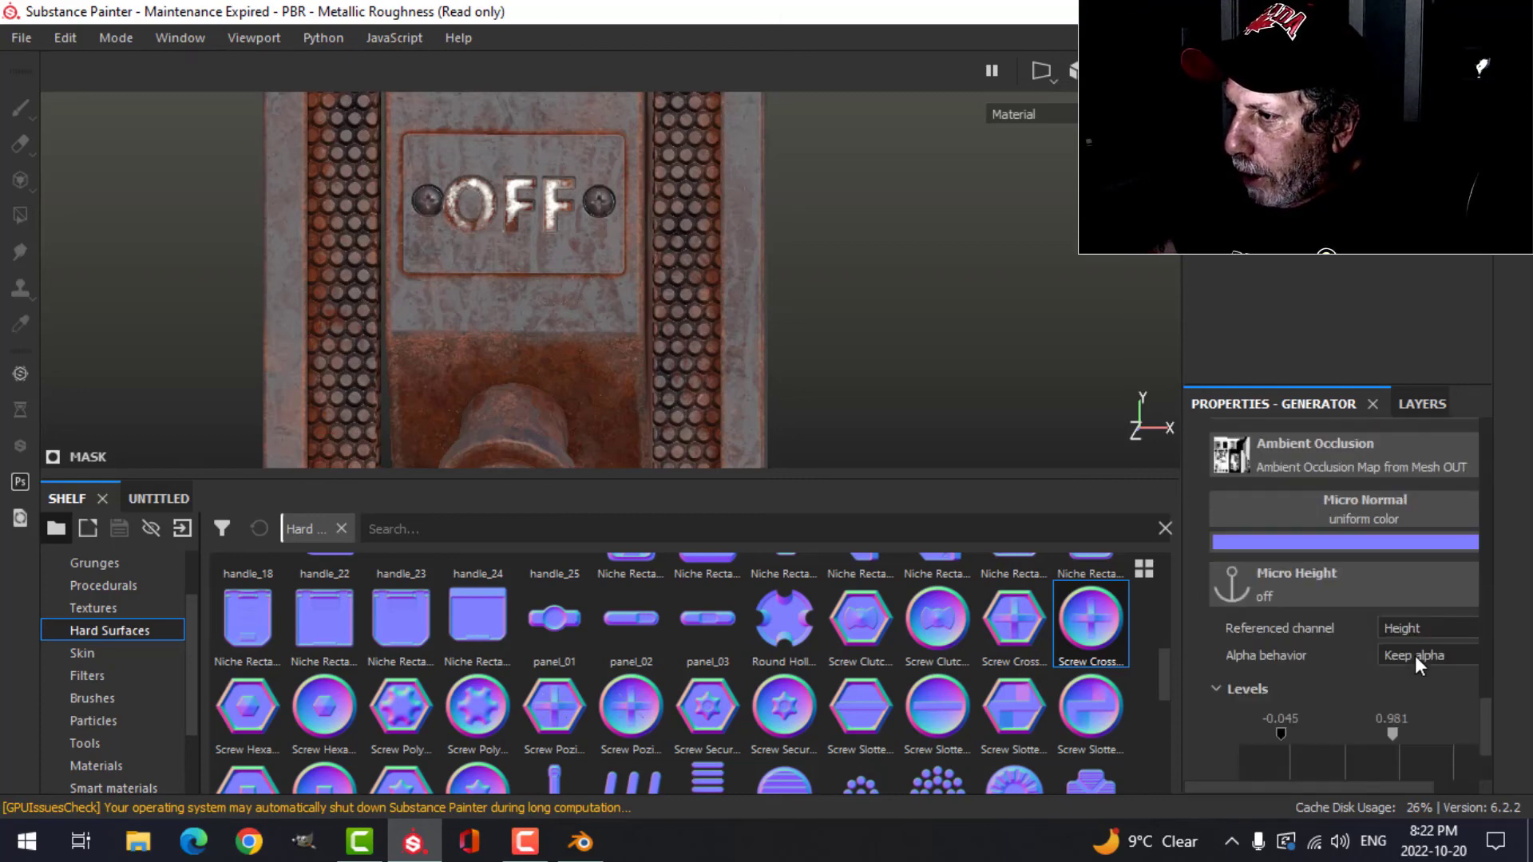
# - Set Micro Normal's input to the screw anchor point, referencing its Normal channel
pyautogui.click(1367, 650)
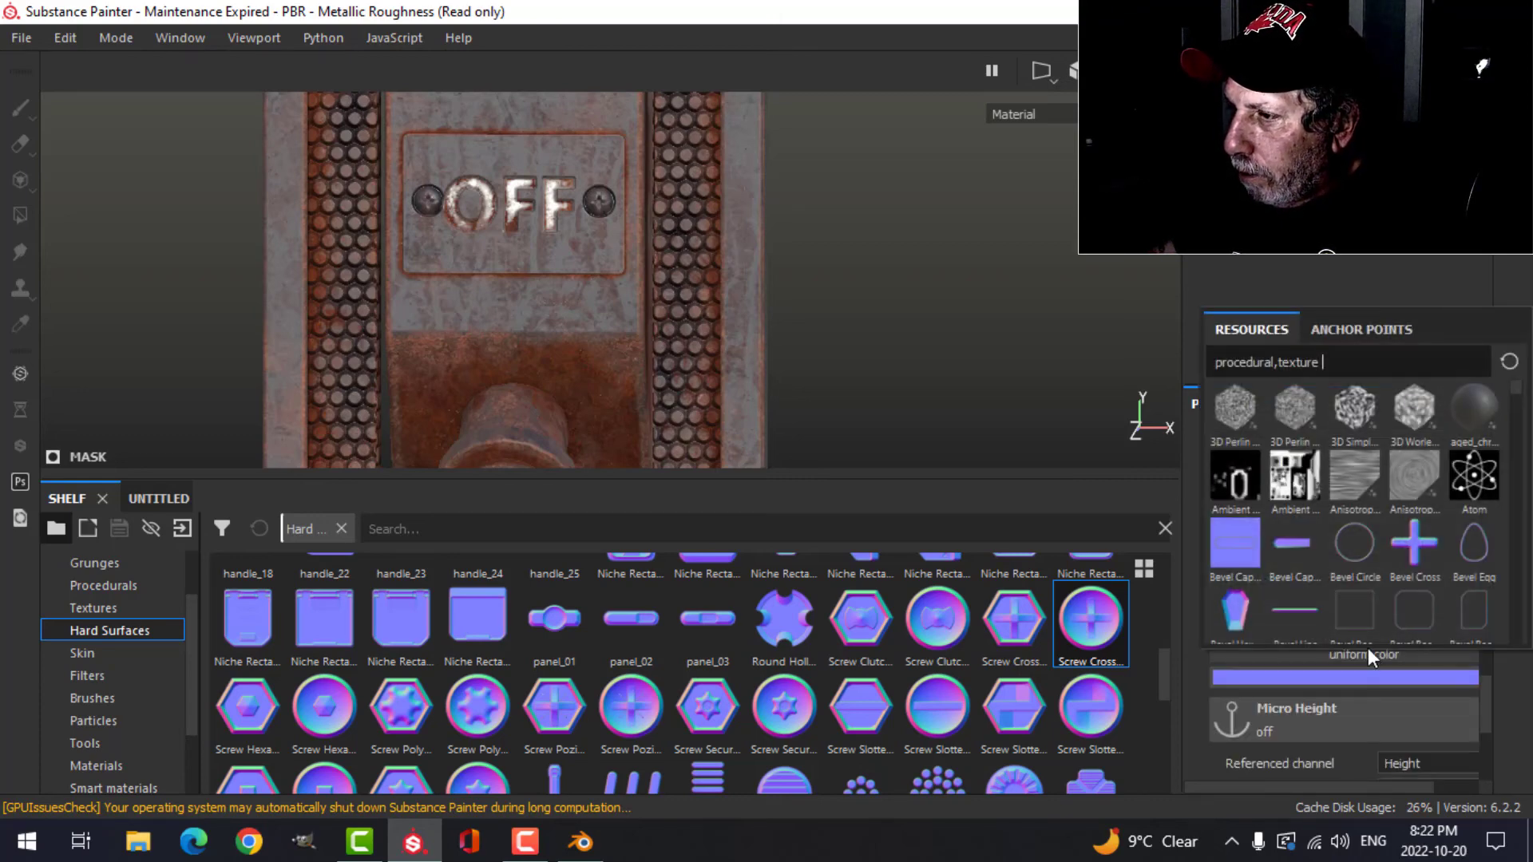
pyautogui.click(1357, 328)
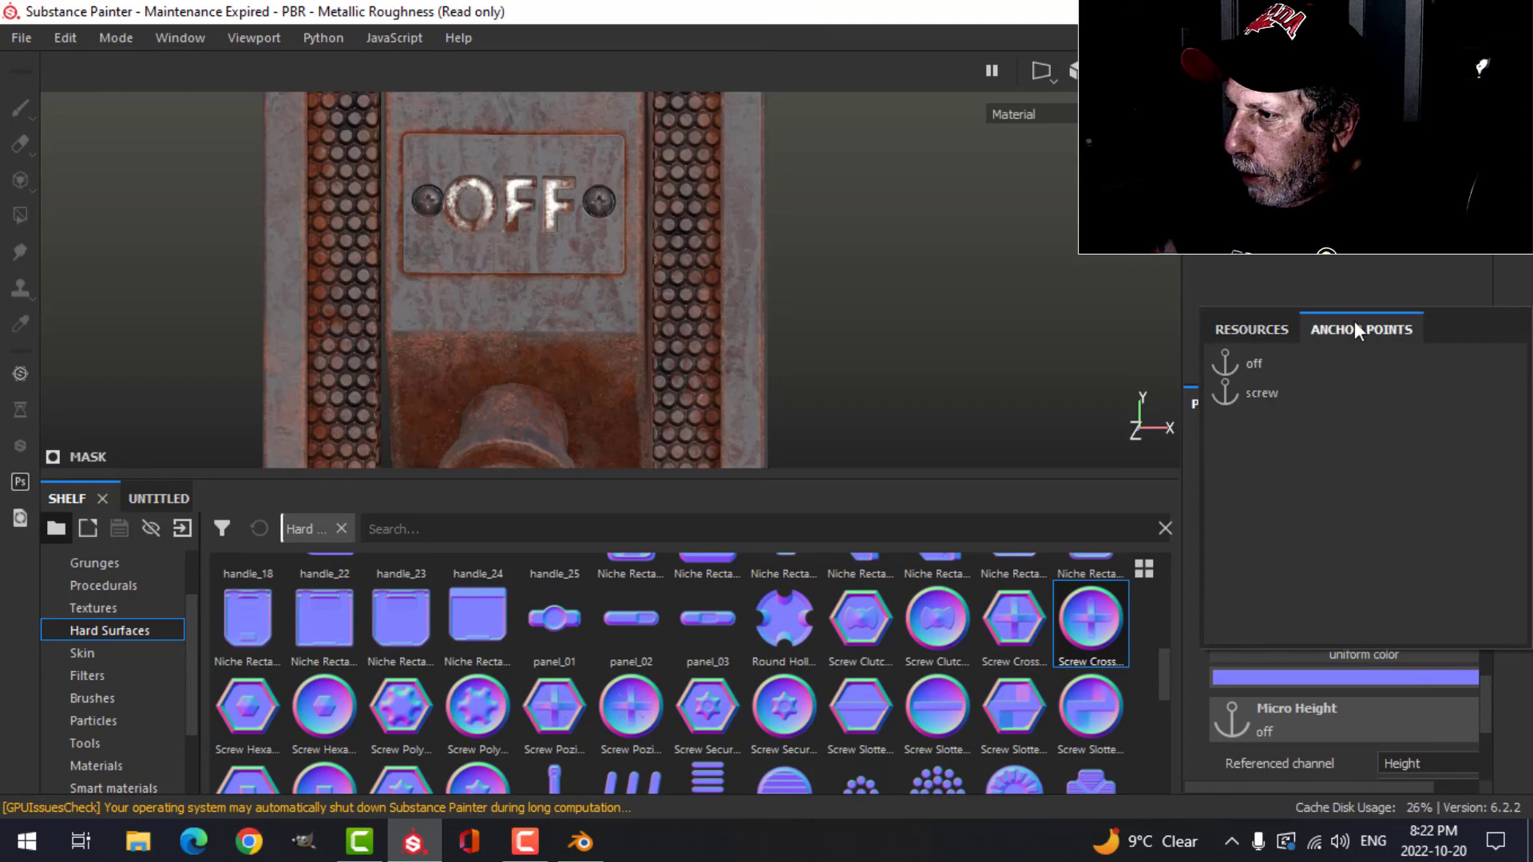
pyautogui.click(1255, 393)
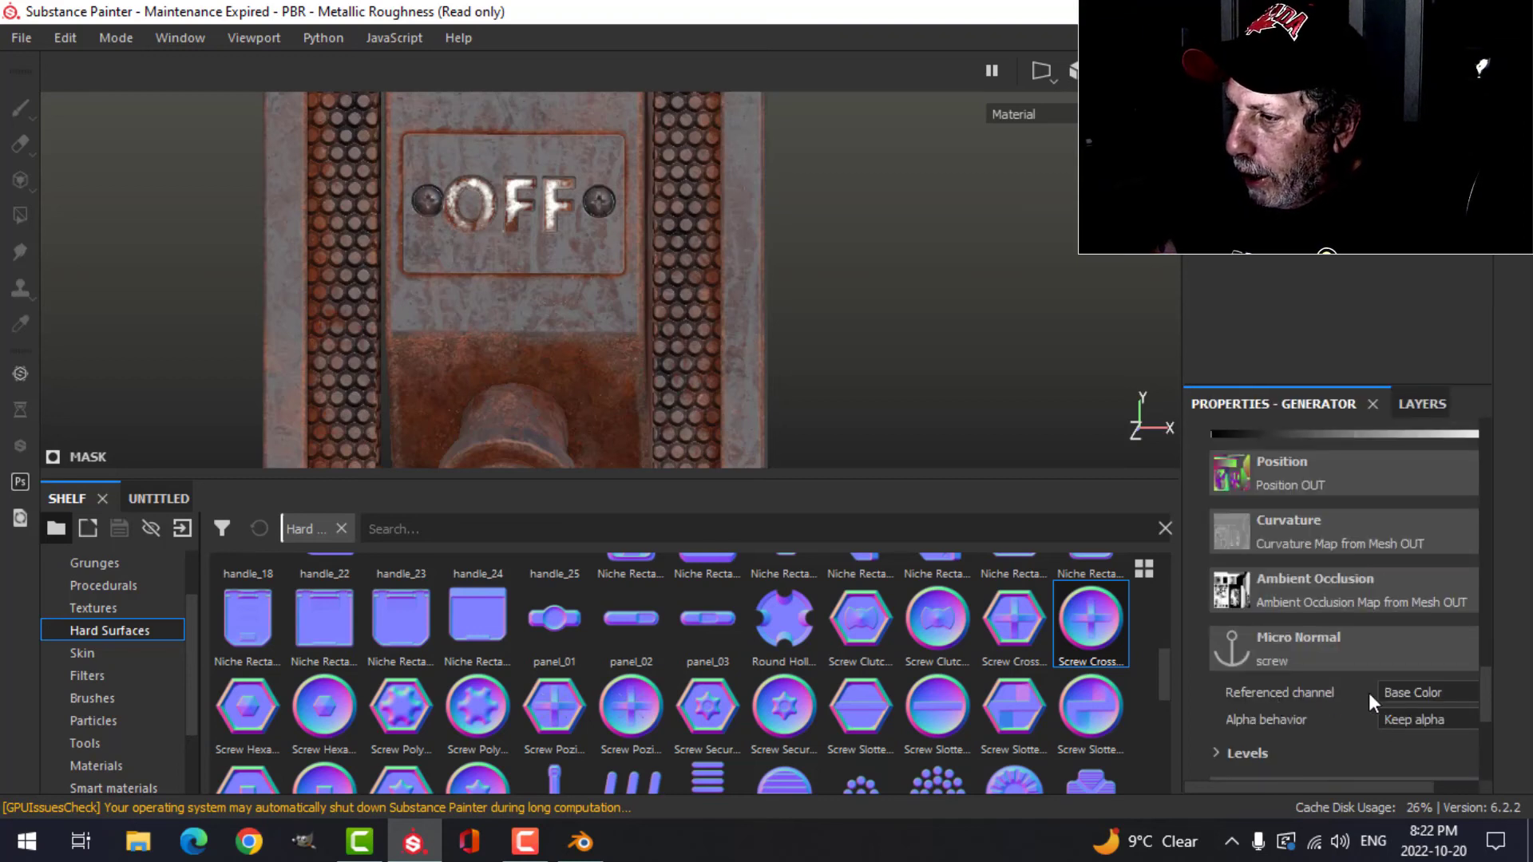
pyautogui.click(1427, 691)
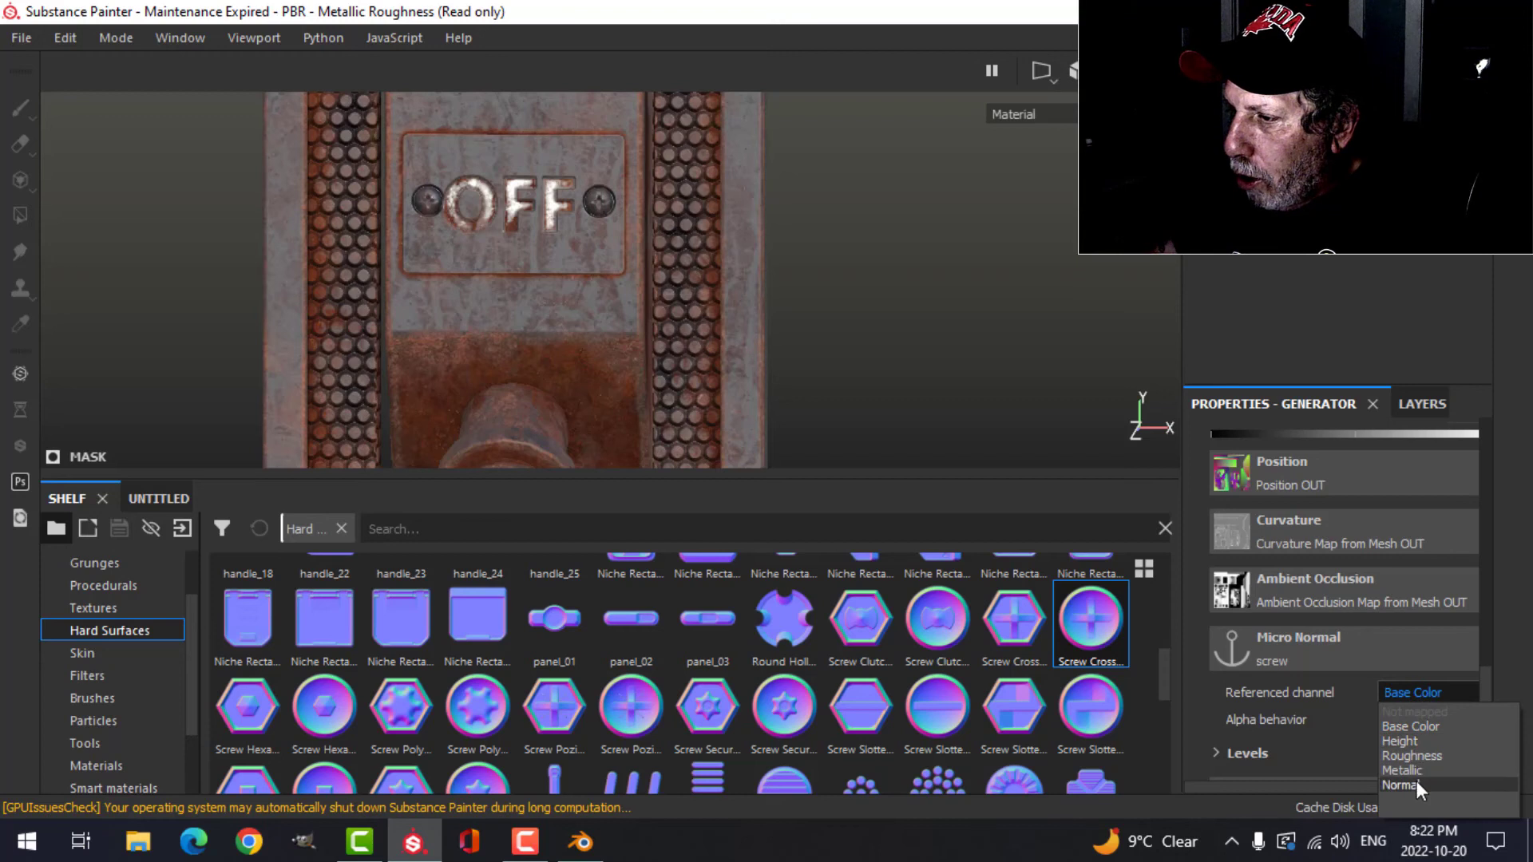
pyautogui.click(1416, 782)
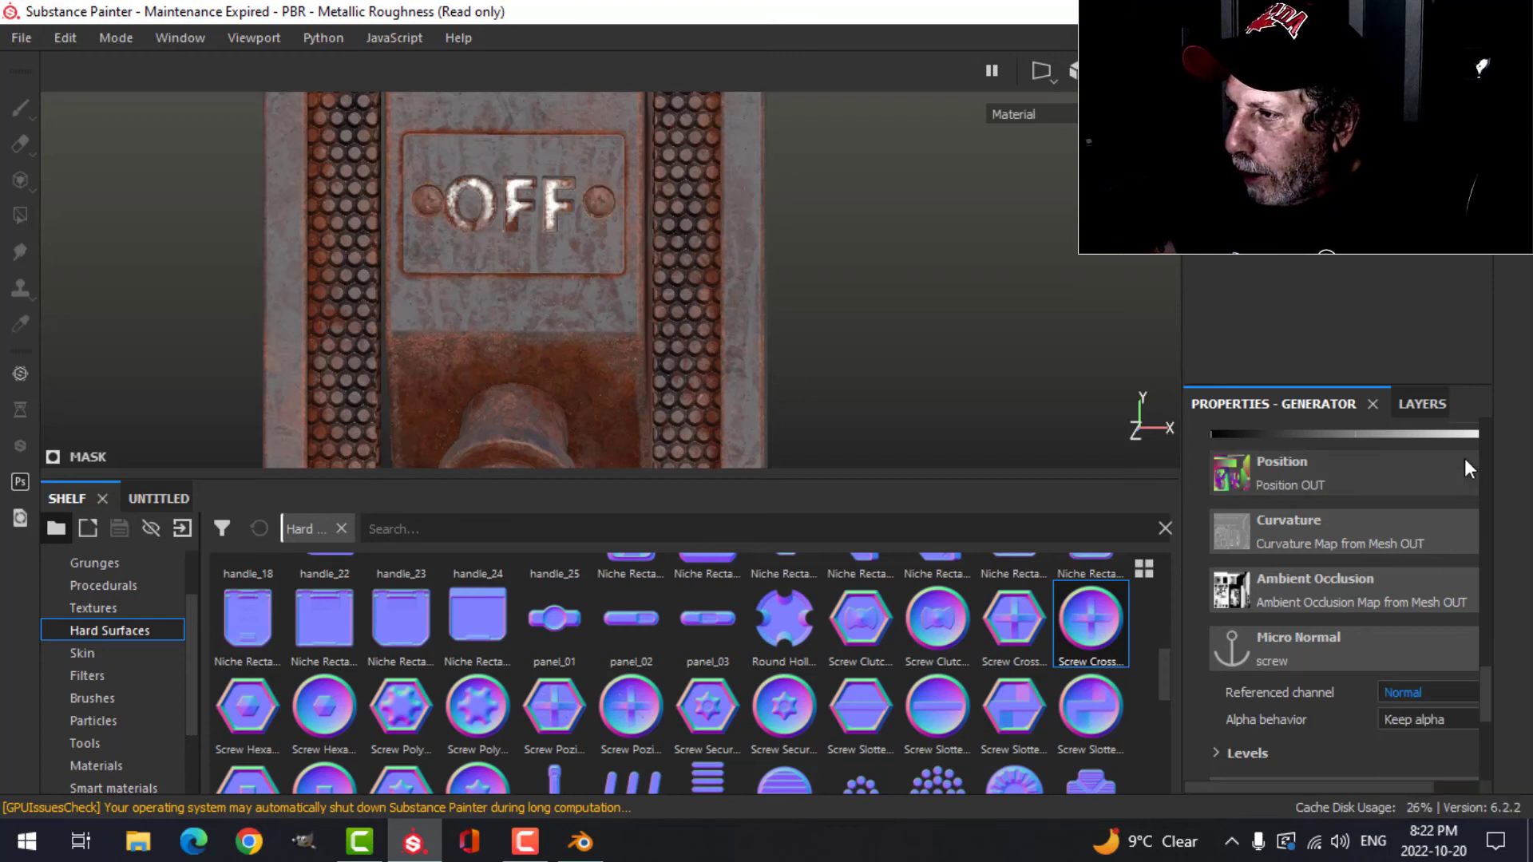
pyautogui.click(1423, 404)
# - Point Rust Fine's Mask Builder Micro Normal at the screw anchor's Normal channel, then orbit to inspect
pyautogui.click(1255, 493)
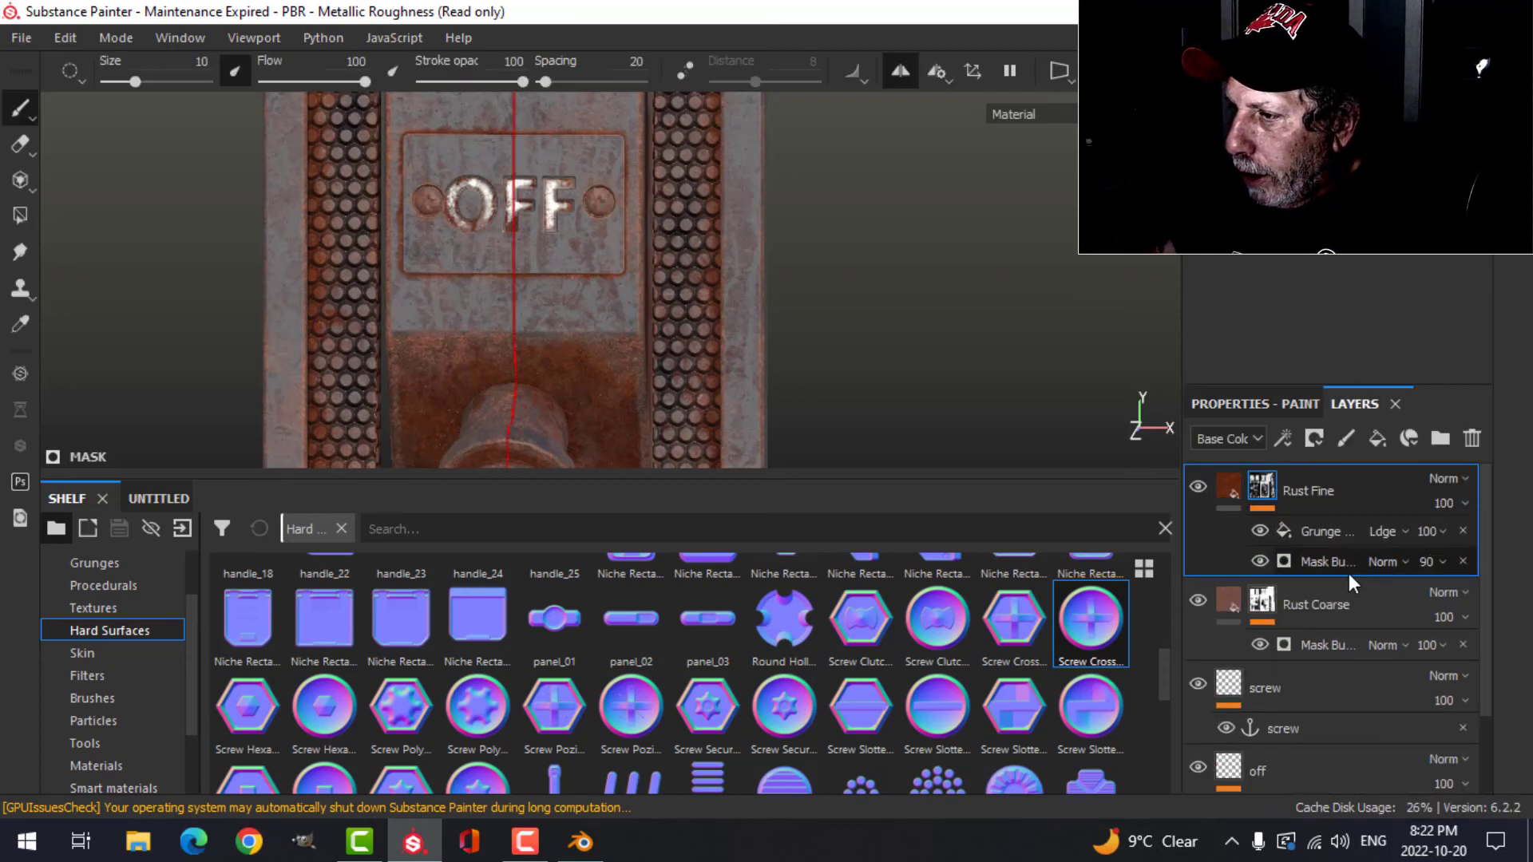
pyautogui.click(1310, 562)
pyautogui.click(1315, 404)
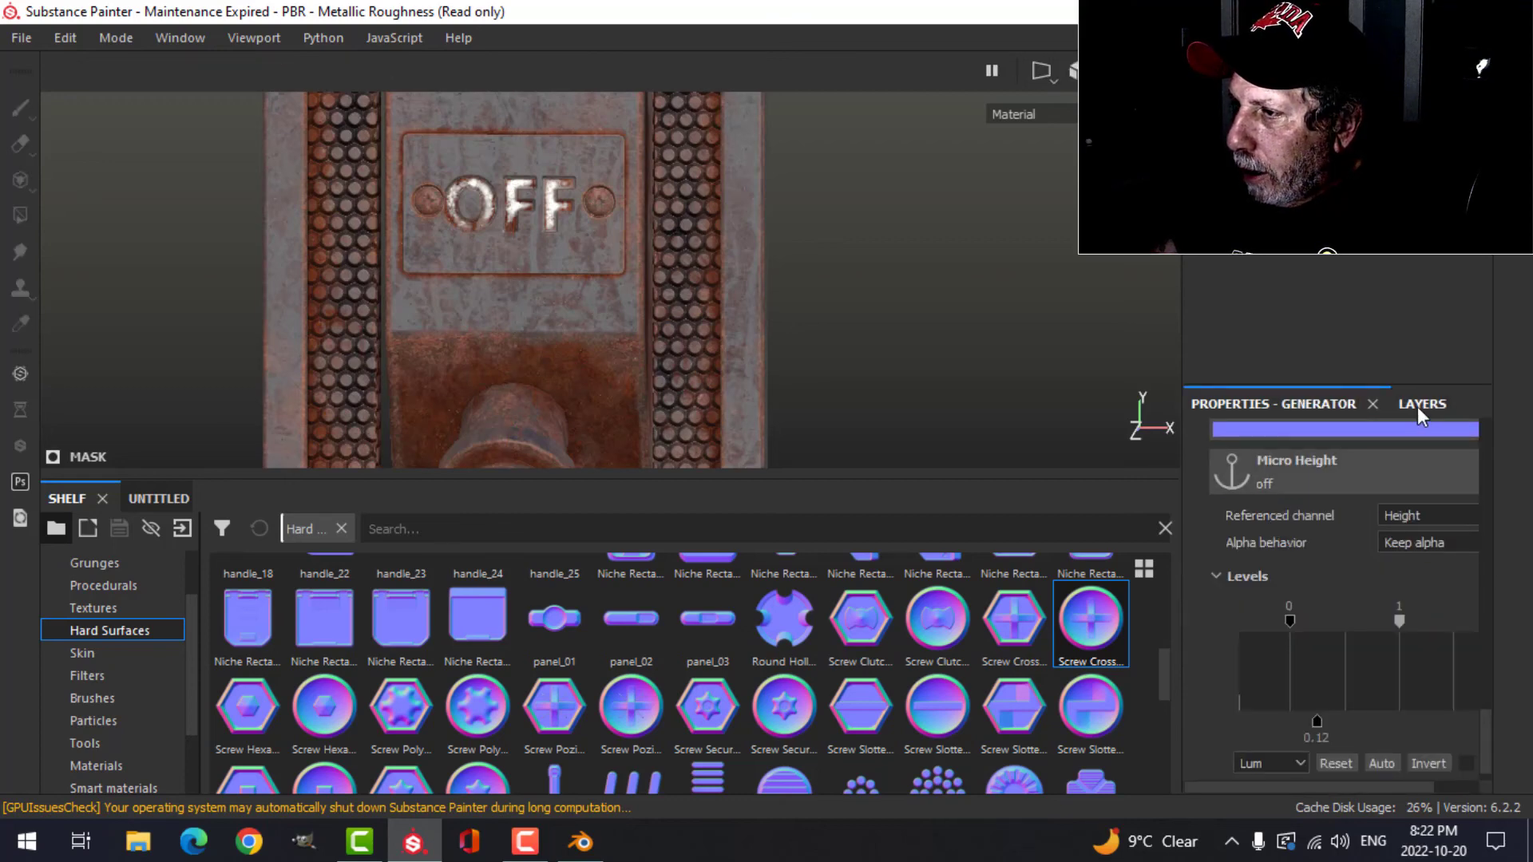
pyautogui.scroll(1, 1377, 567)
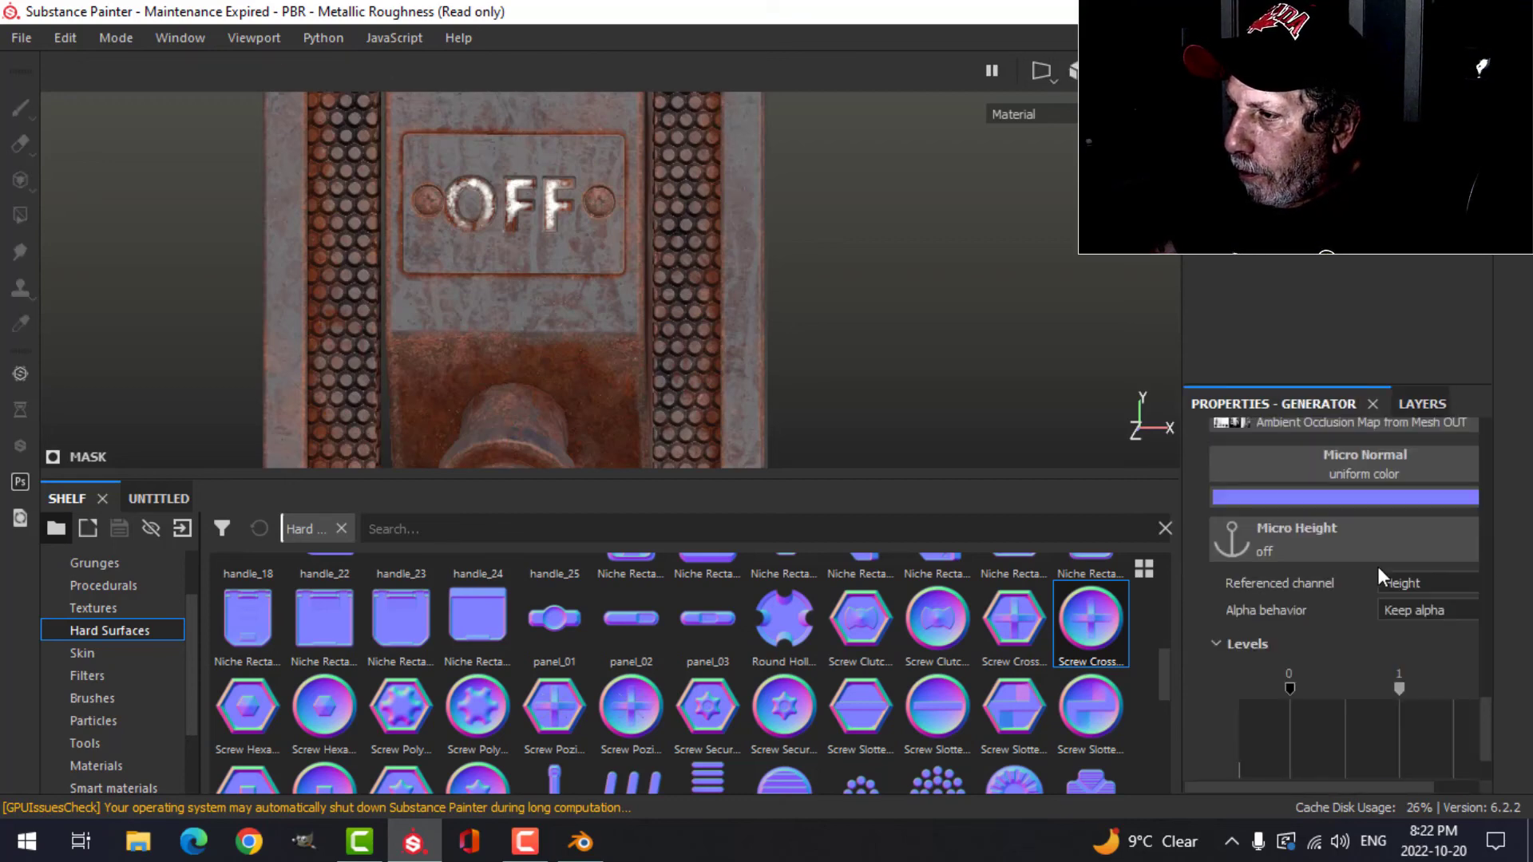
pyautogui.click(1354, 467)
pyautogui.click(1362, 491)
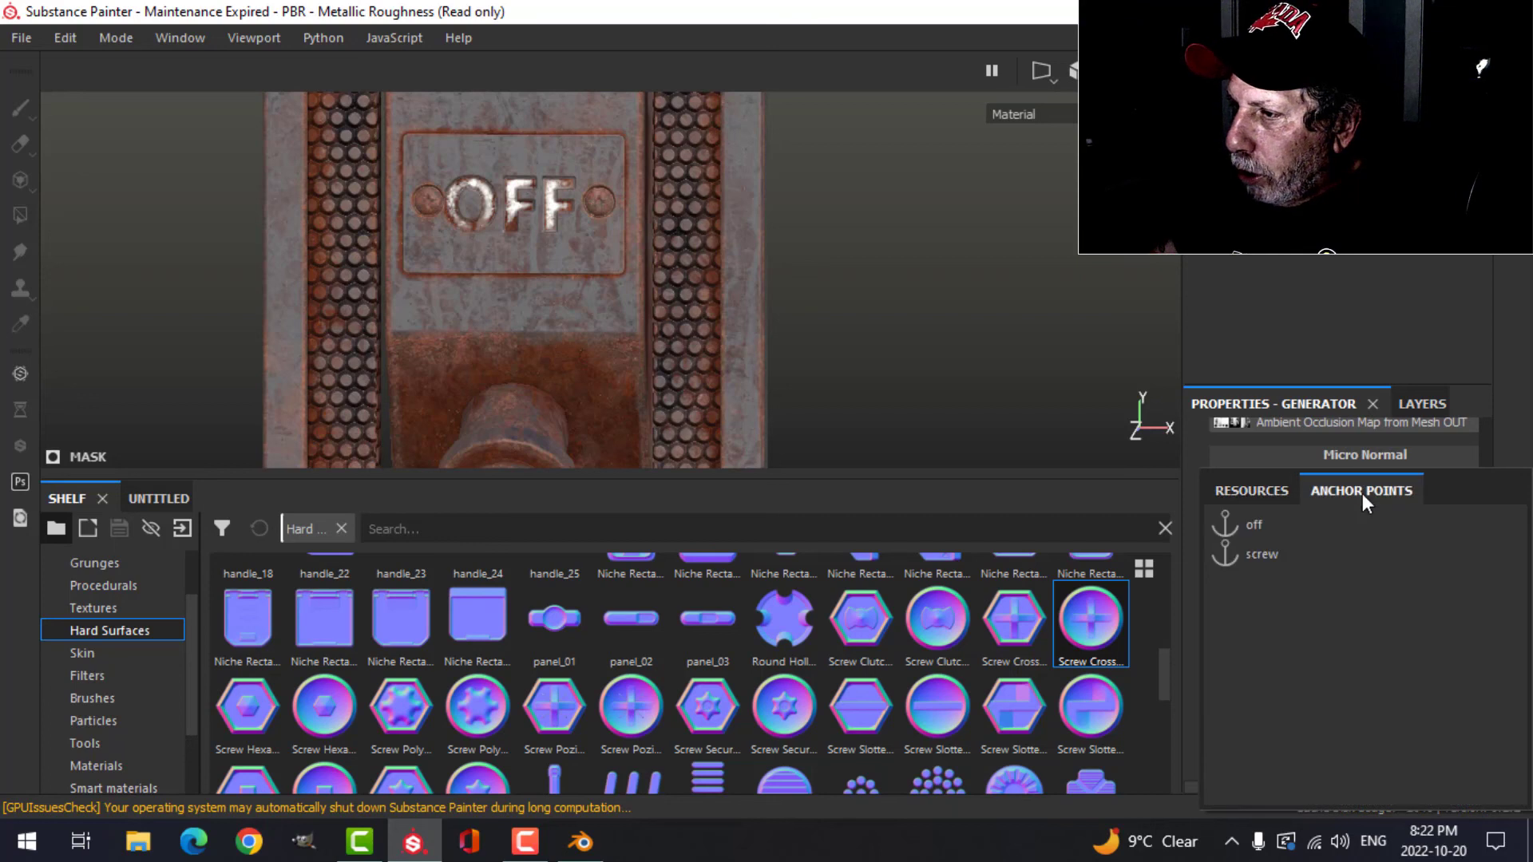
pyautogui.click(1259, 553)
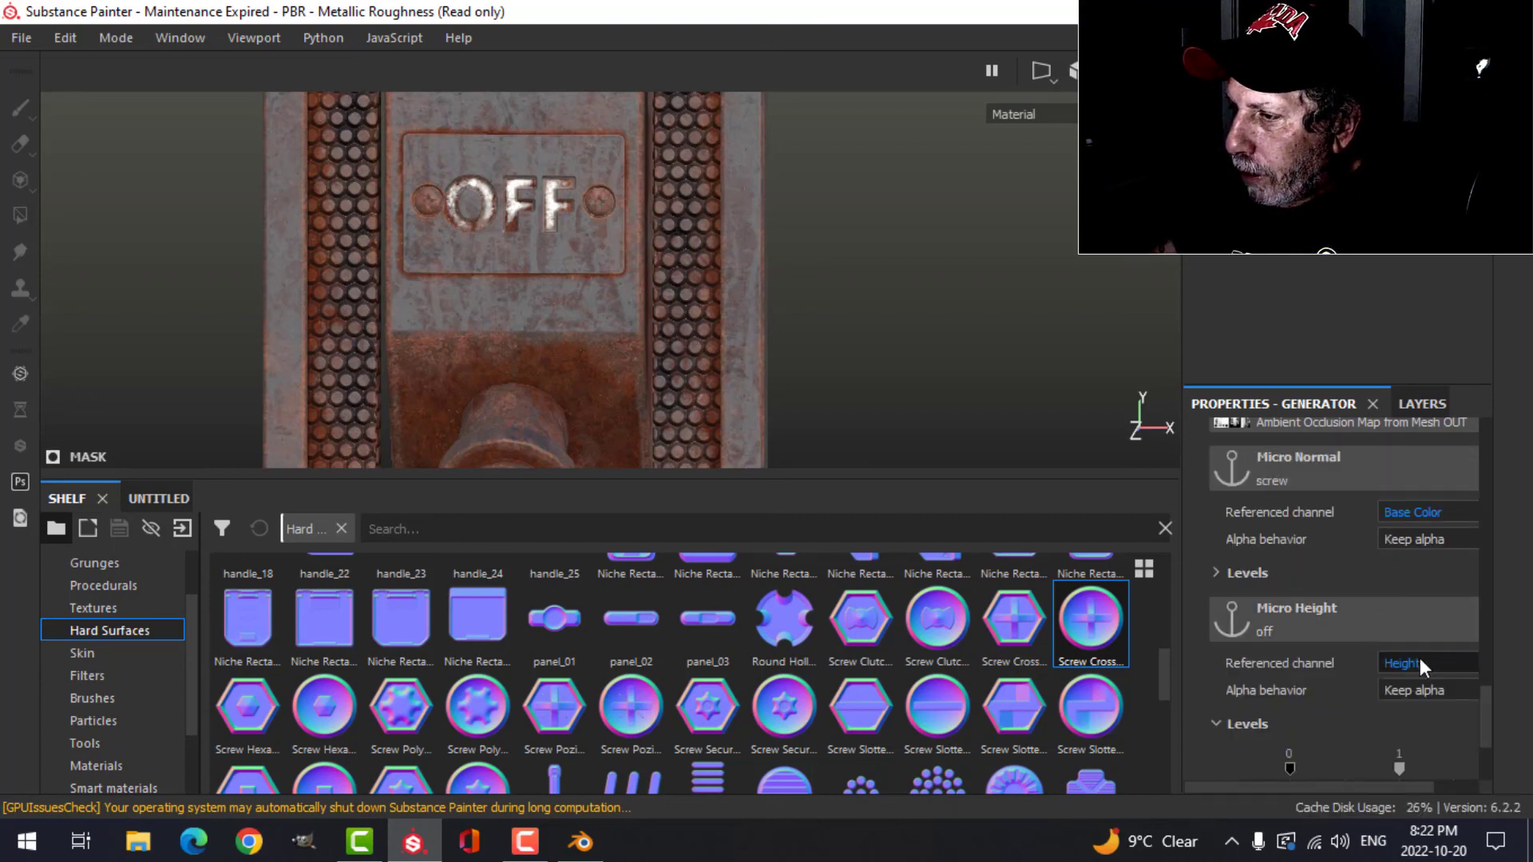
pyautogui.click(1414, 509)
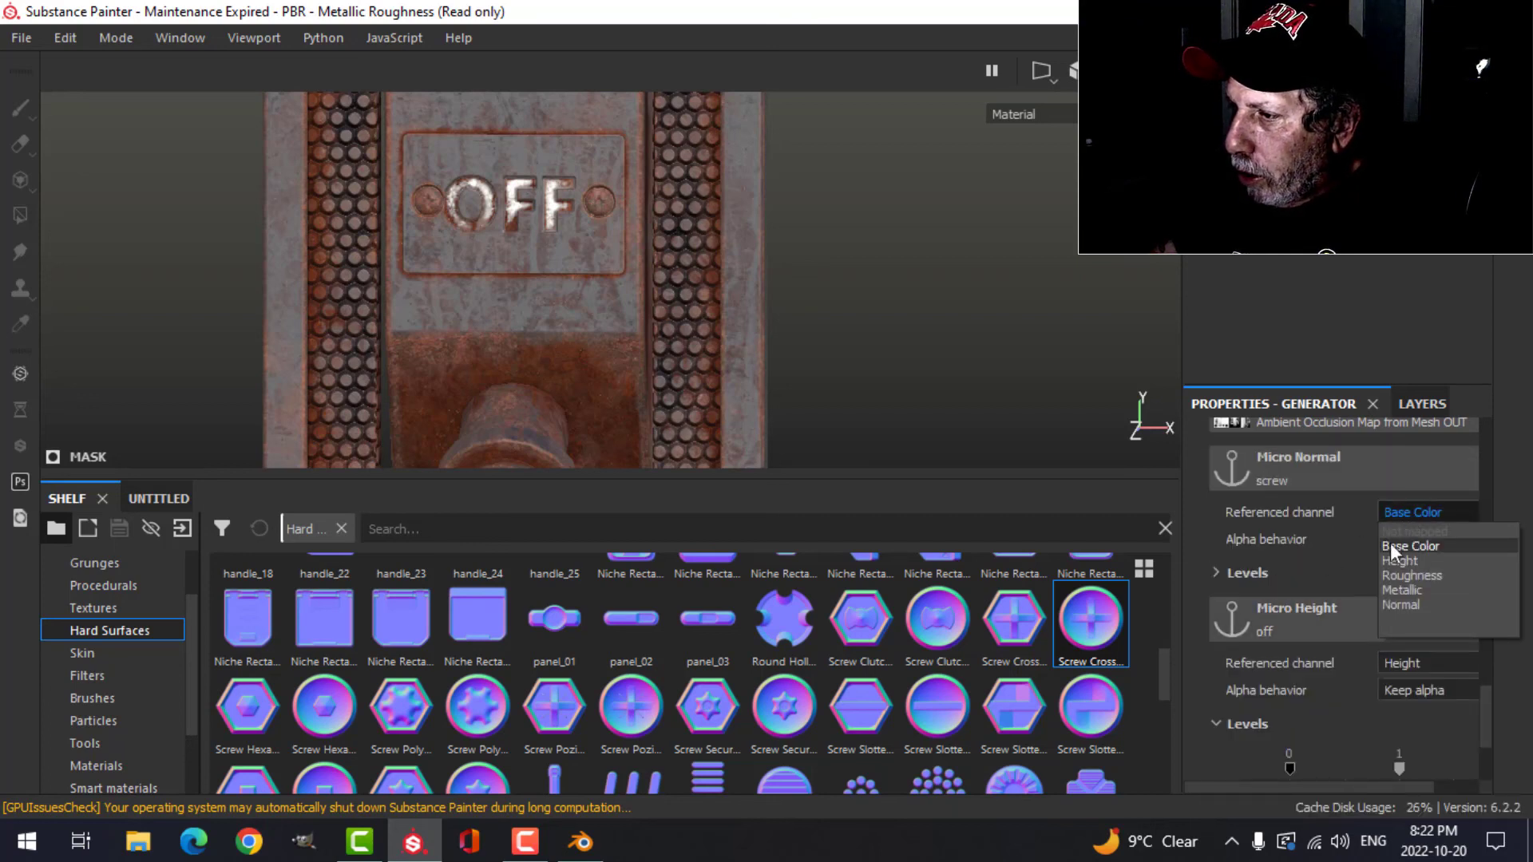
pyautogui.click(1400, 603)
pyautogui.keyDown('alt'); pyautogui.moveTo(889, 313); pyautogui.dragTo(855, 314); pyautogui.keyUp('alt')
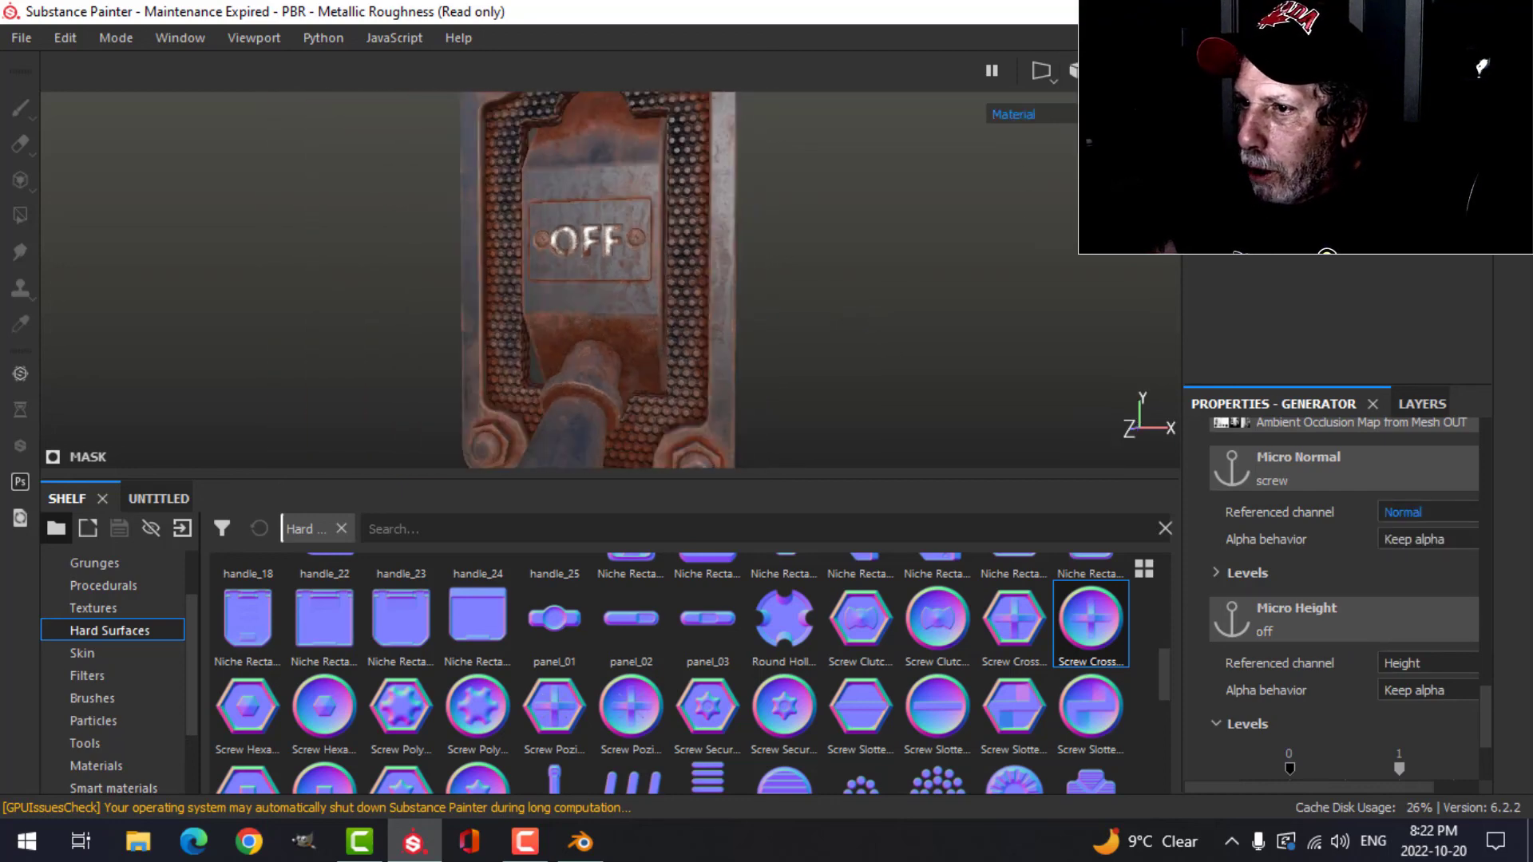
# - Hide the UI, orbit the rusty switch plate, and rotate the environment lighting around it
pyautogui.scroll(-4, 905, 299)
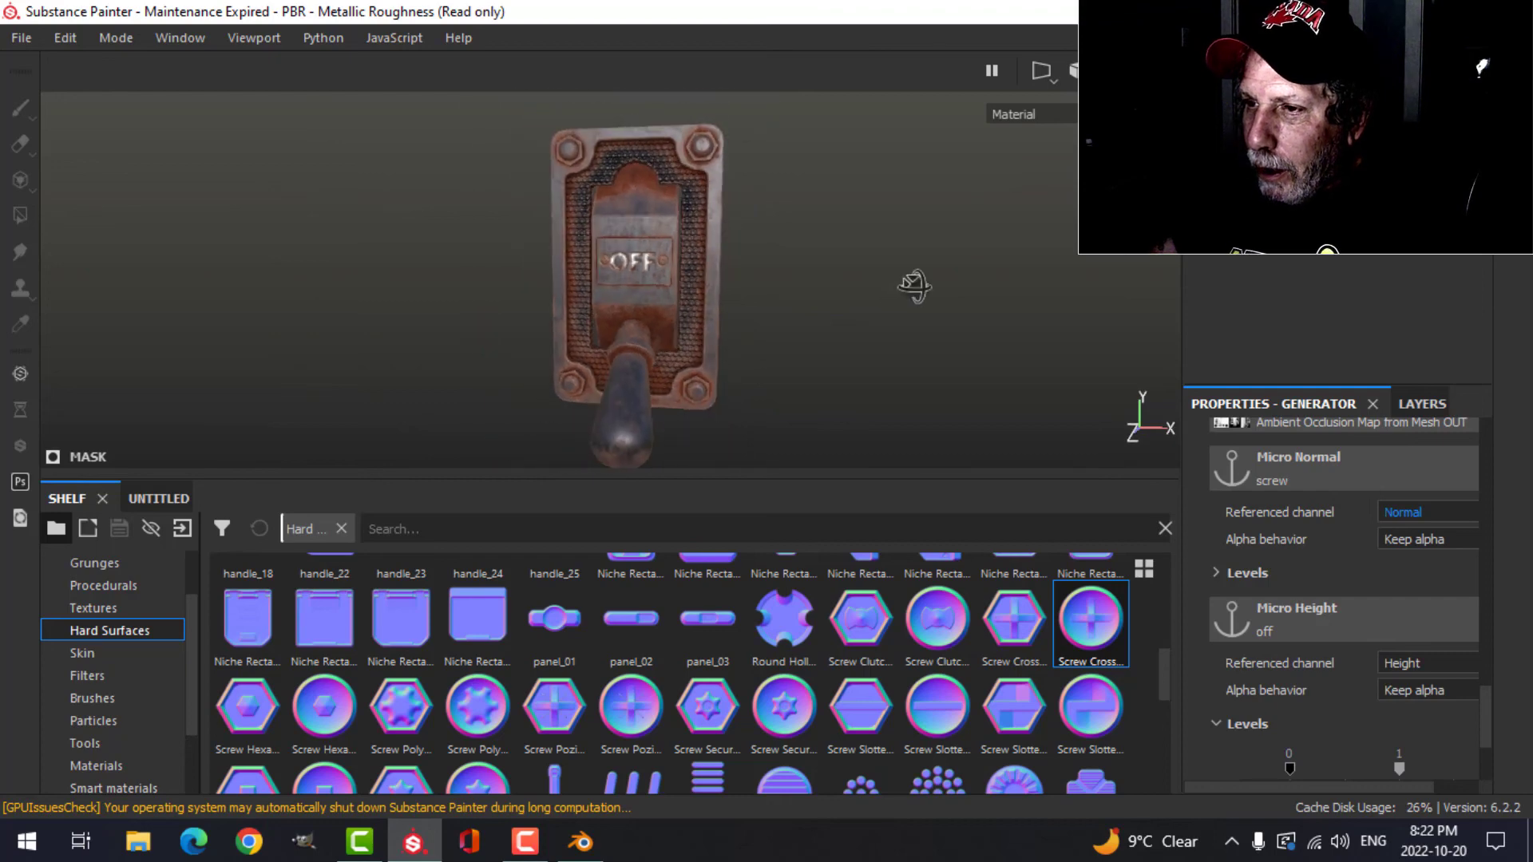
pyautogui.press('Tab')
pyautogui.keyDown('alt'); pyautogui.moveTo(764, 333); pyautogui.dragTo(1003, 352); pyautogui.keyUp('alt')
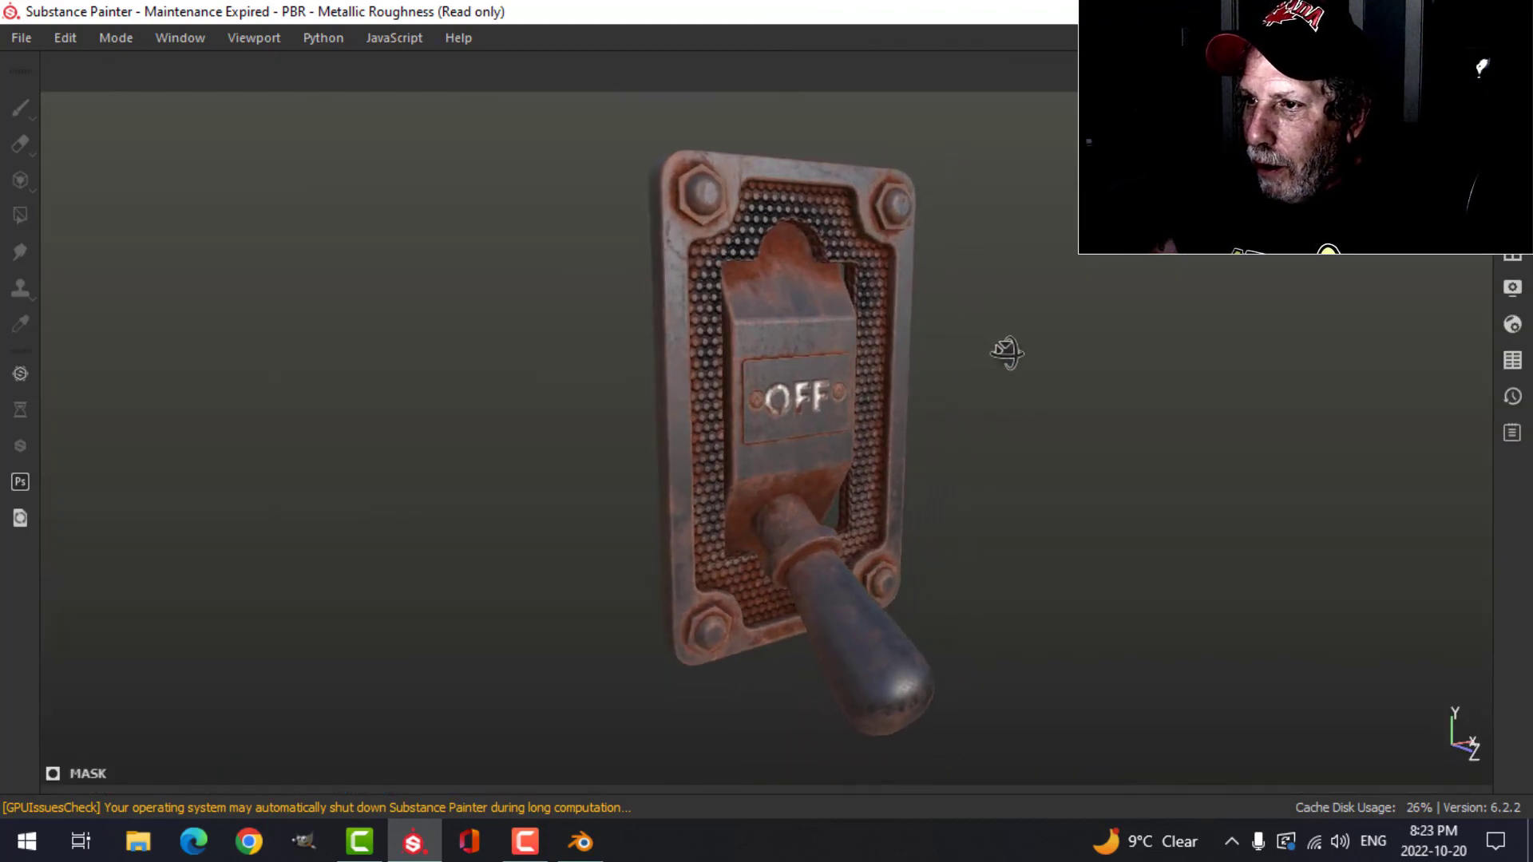
pyautogui.keyDown('shift'); pyautogui.moveTo(1088, 347); pyautogui.dragTo(1057, 350, button='right'); pyautogui.keyUp('shift')
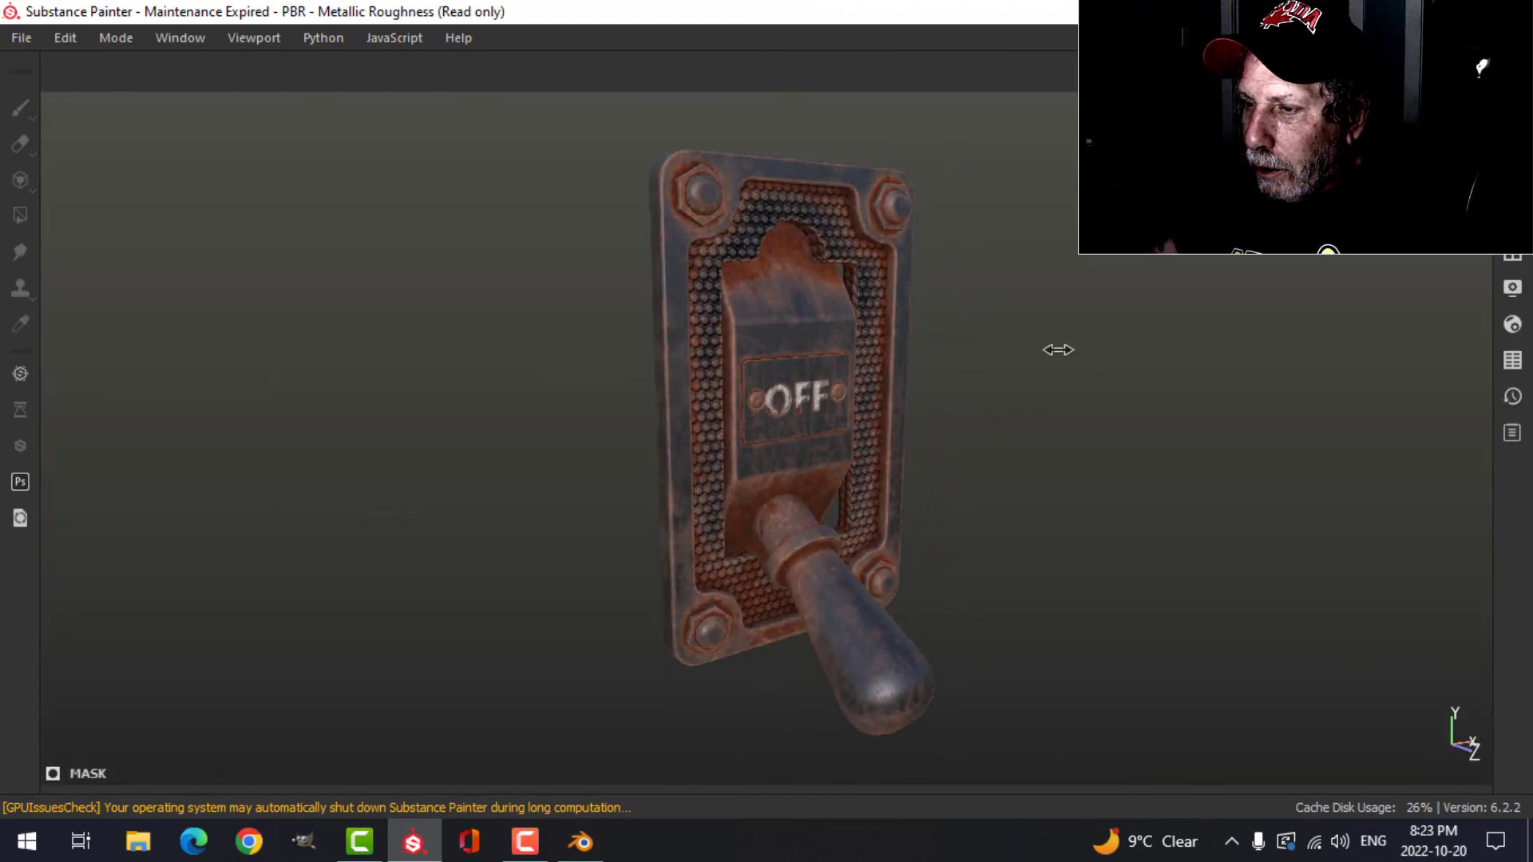
pyautogui.keyDown('alt'); pyautogui.moveTo(1060, 353); pyautogui.dragTo(898, 390); pyautogui.keyUp('alt')
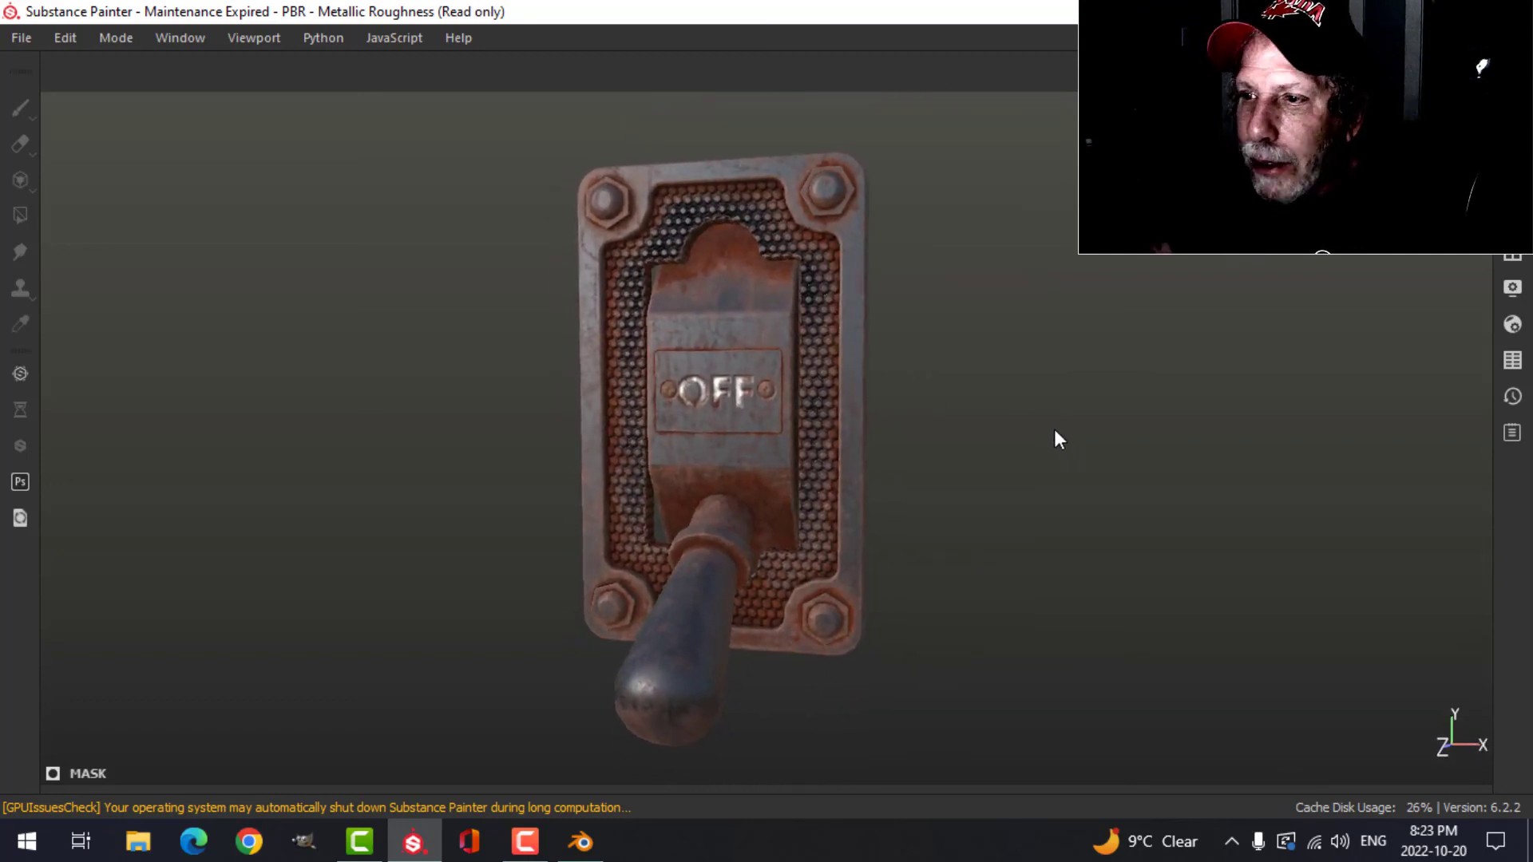